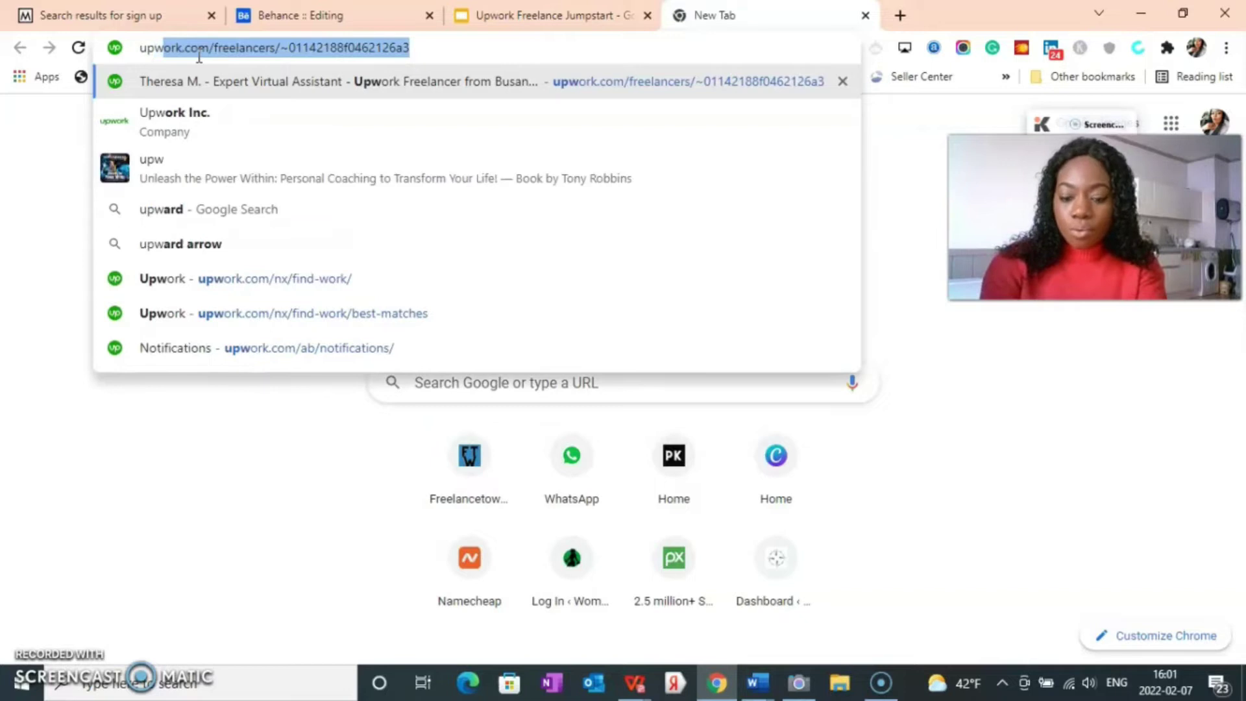
Step: Search Google for 'upwork' and open the Upwork homepage from the top result
key("BackSpace")
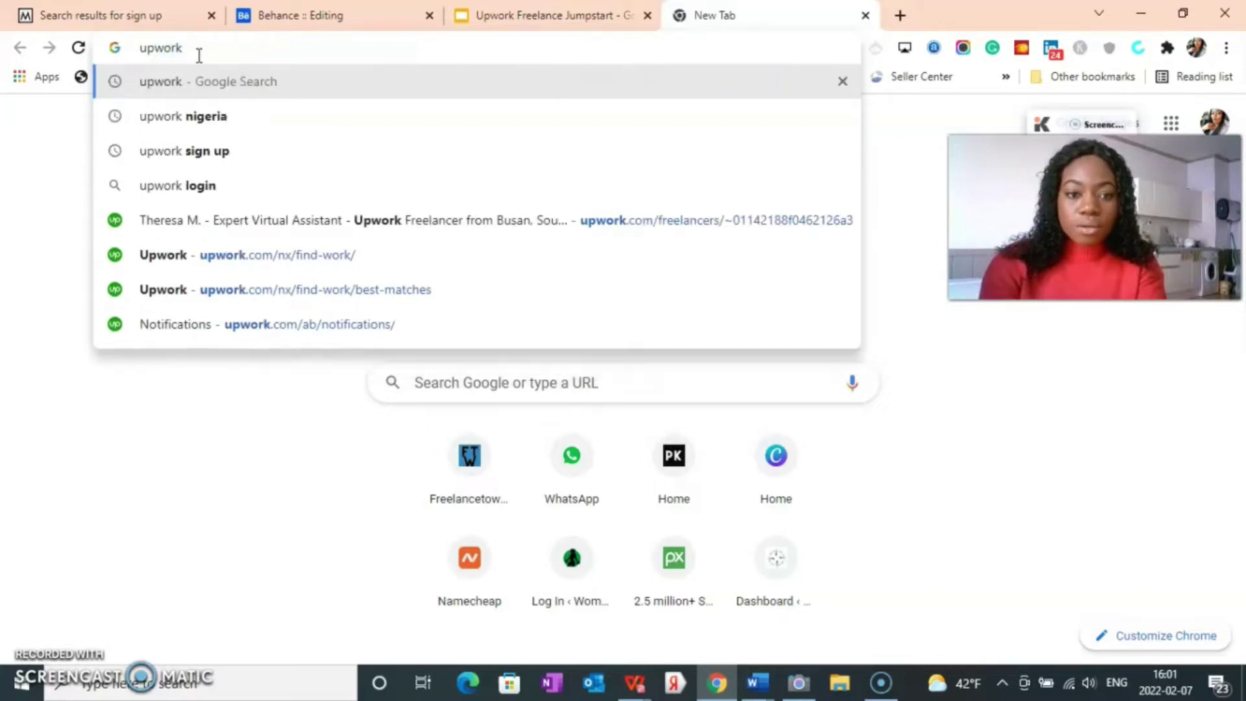
key("Return")
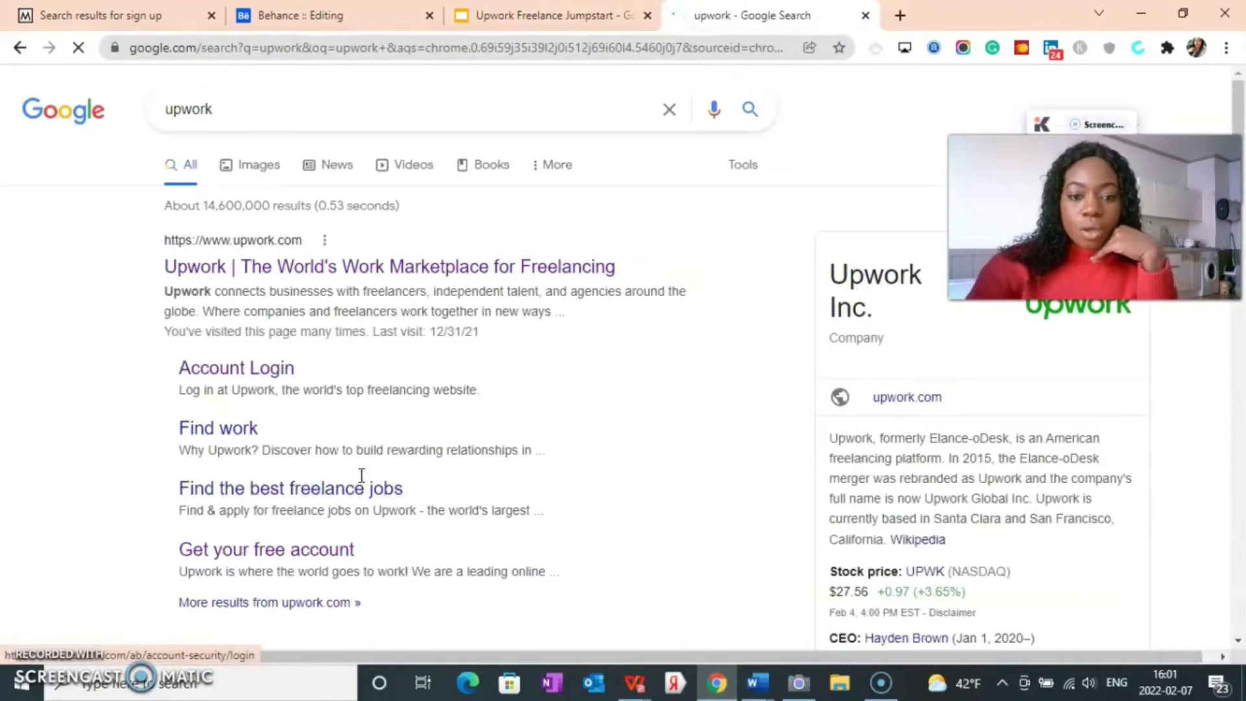
scroll(235, 473, "down", 4)
scroll(236, 479, "up", 2)
scroll(163, 490, "down", 4)
scroll(220, 496, "up", 7)
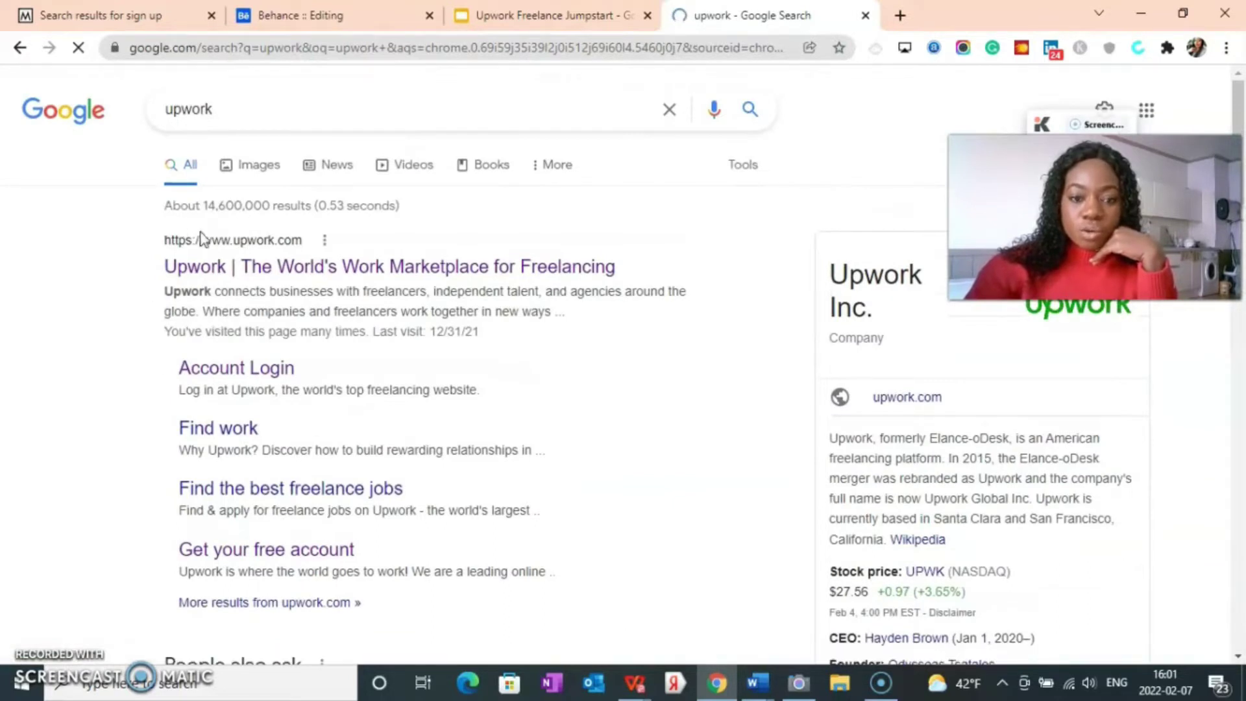
left_click(215, 257)
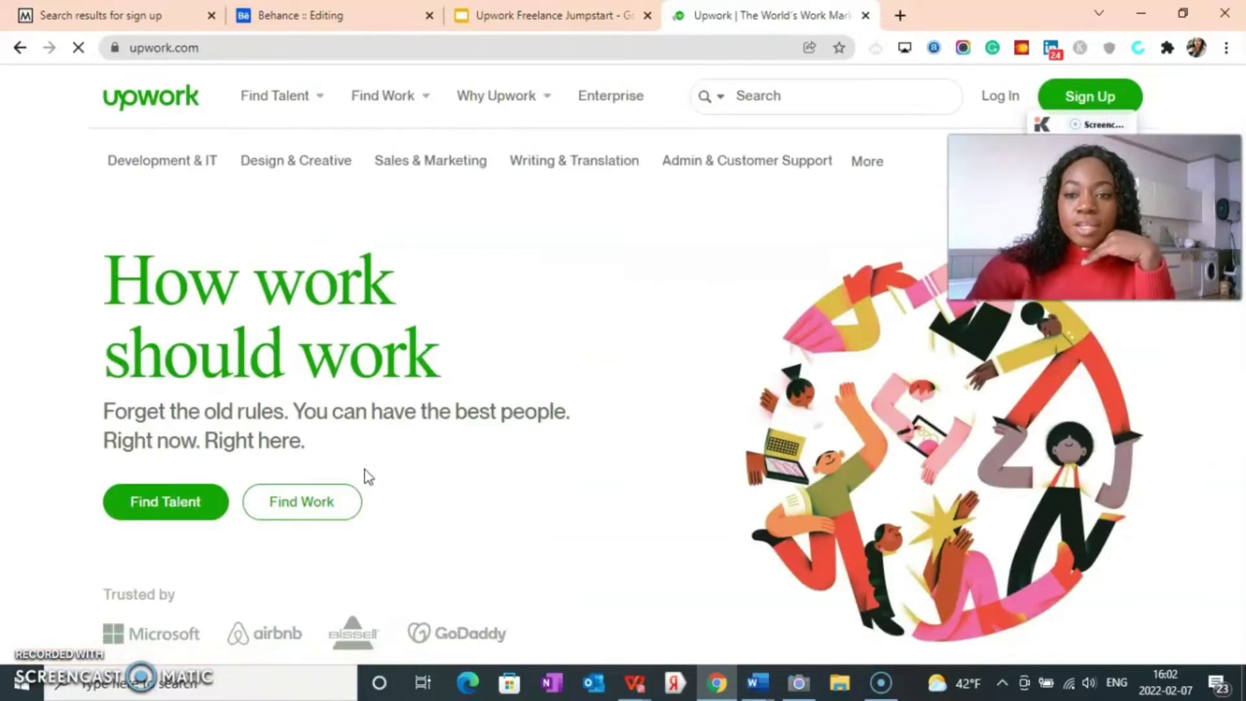
scroll(400, 374, "down", 5)
scroll(390, 383, "up", 4)
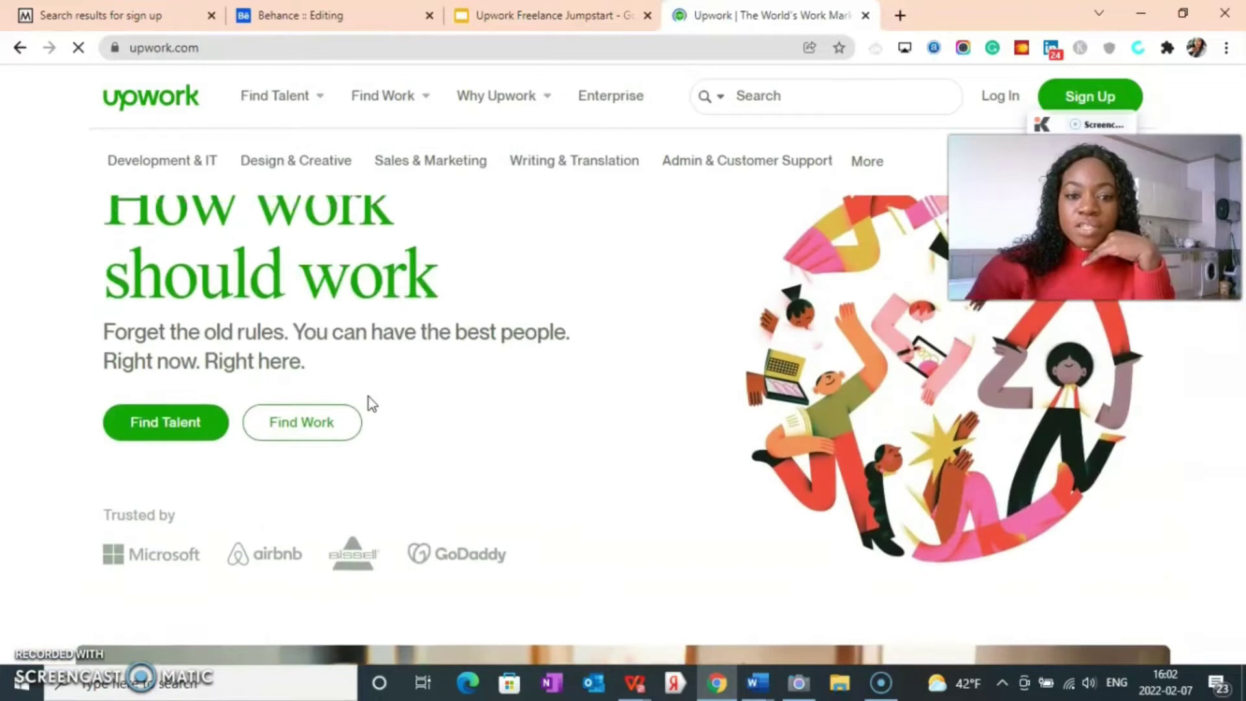
scroll(369, 397, "up", 1)
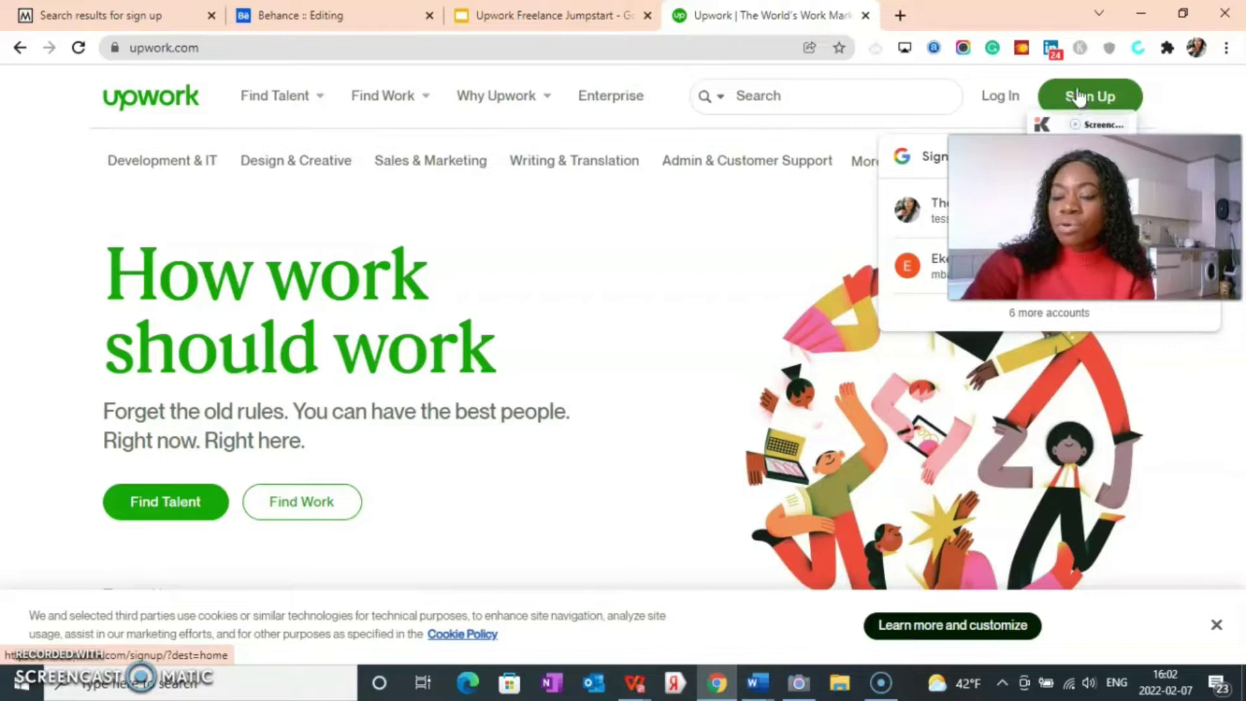
Step: Start an Upwork sign-up with a work email address and continue to the account setup form
left_click(1079, 96)
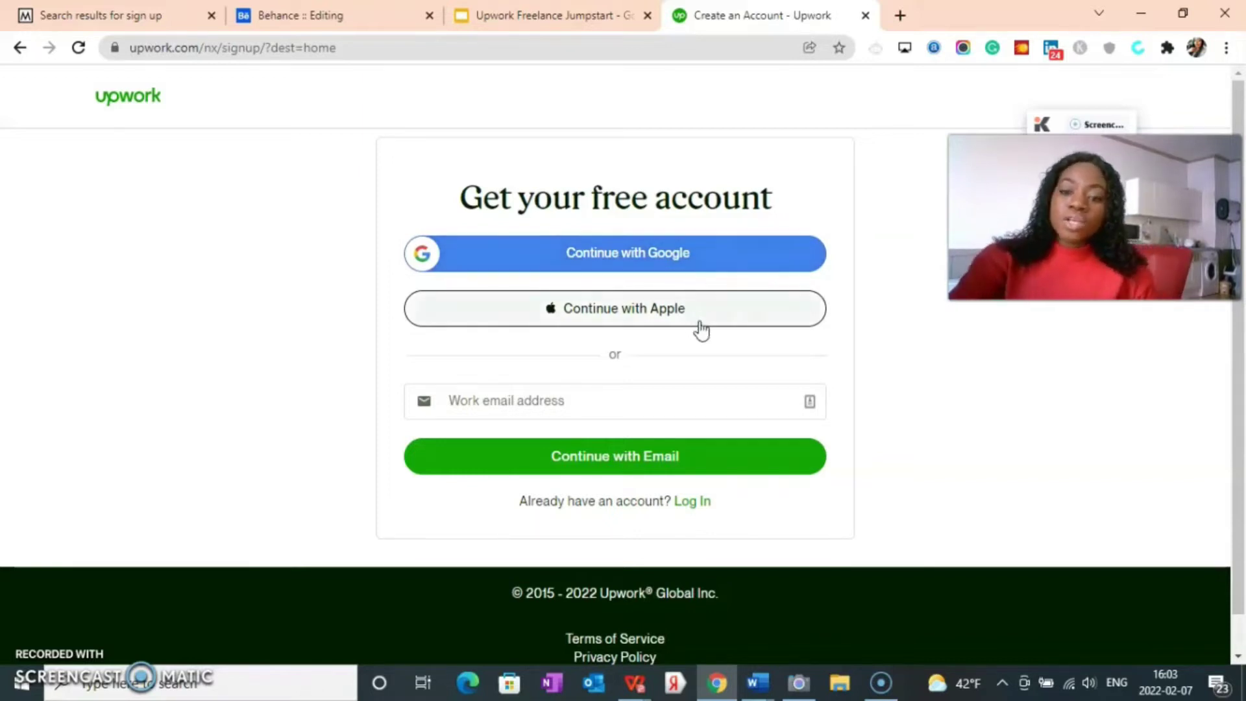
left_click(506, 405)
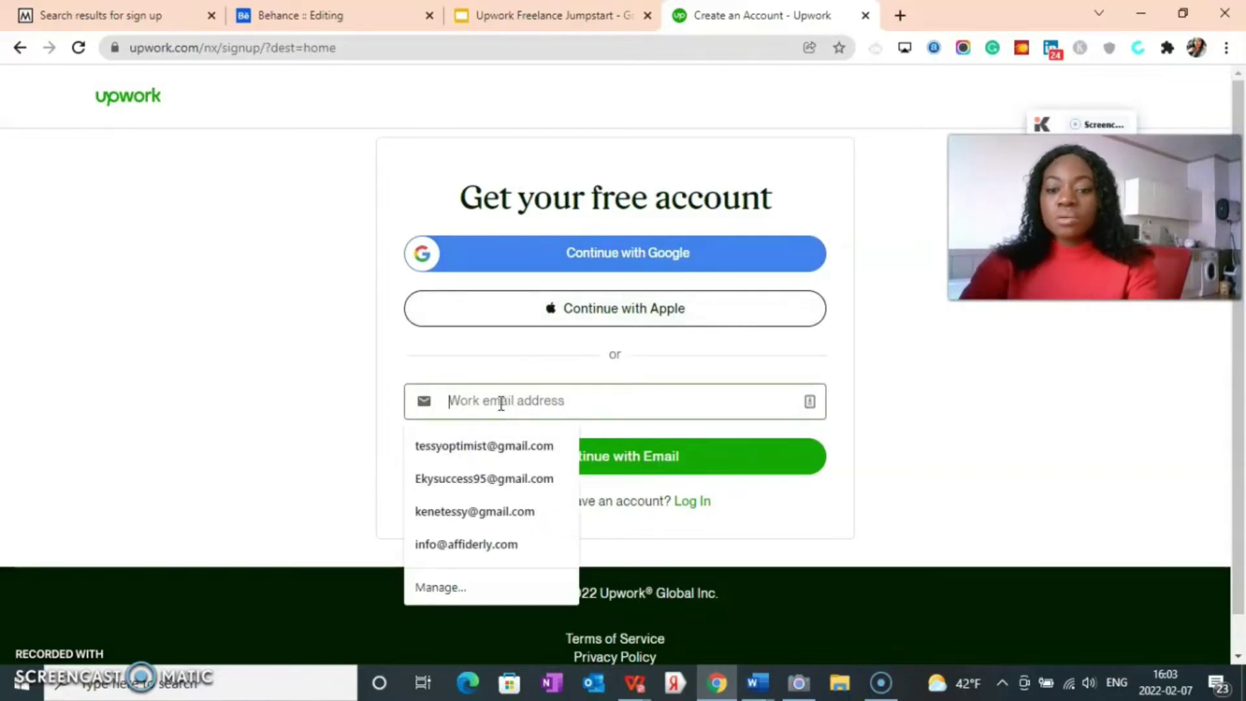
type("ther")
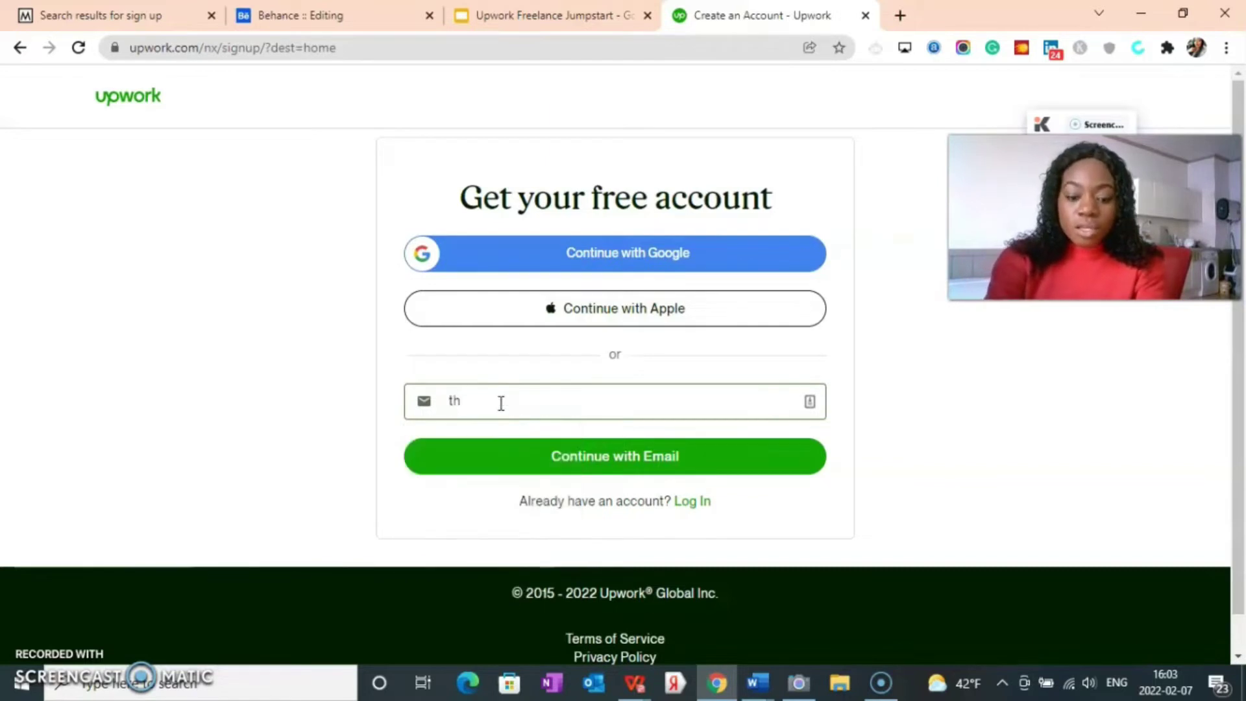
type("ea")
key("BackSpace")
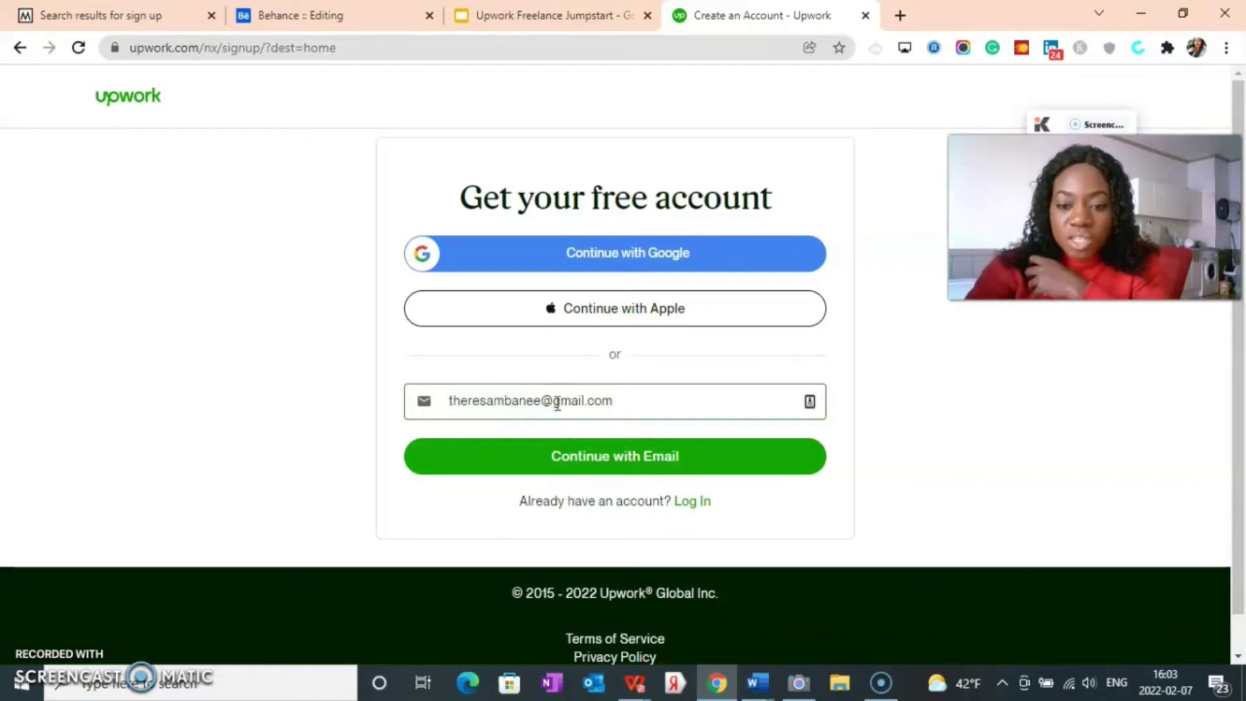
left_click(613, 457)
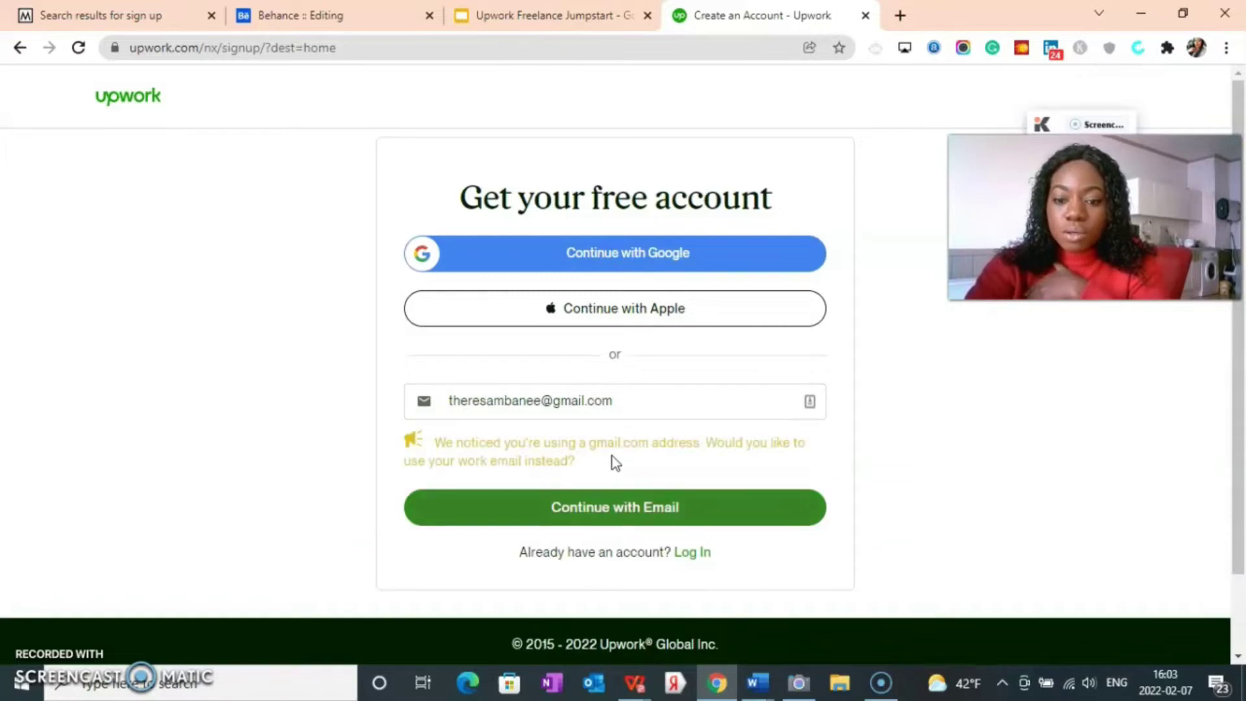
left_click(489, 355)
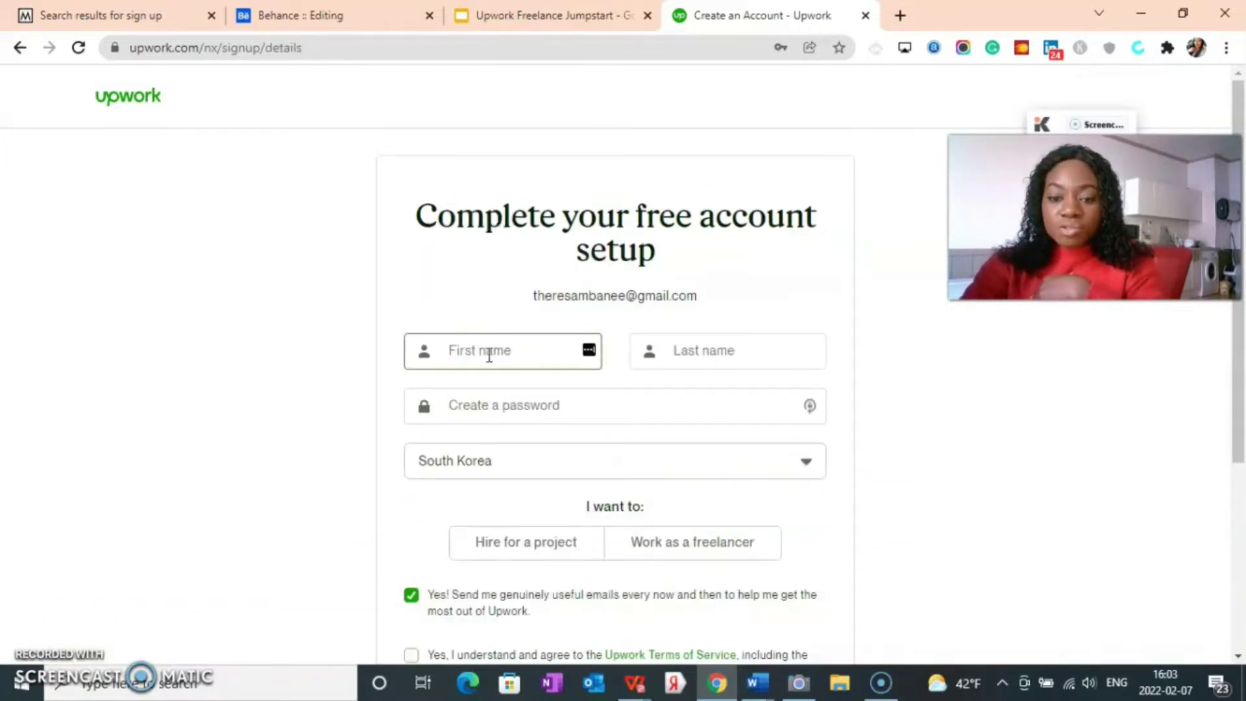
Step: Enter the first name, last name and an account password in the setup form
left_click(489, 355)
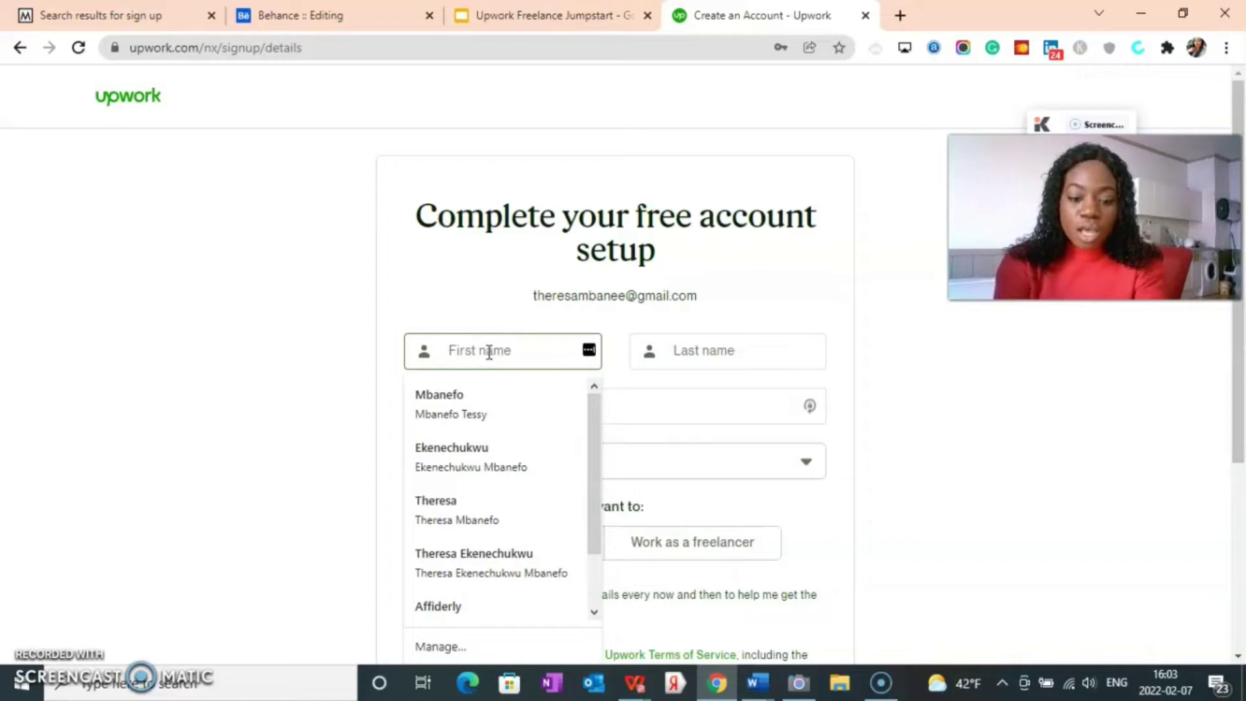
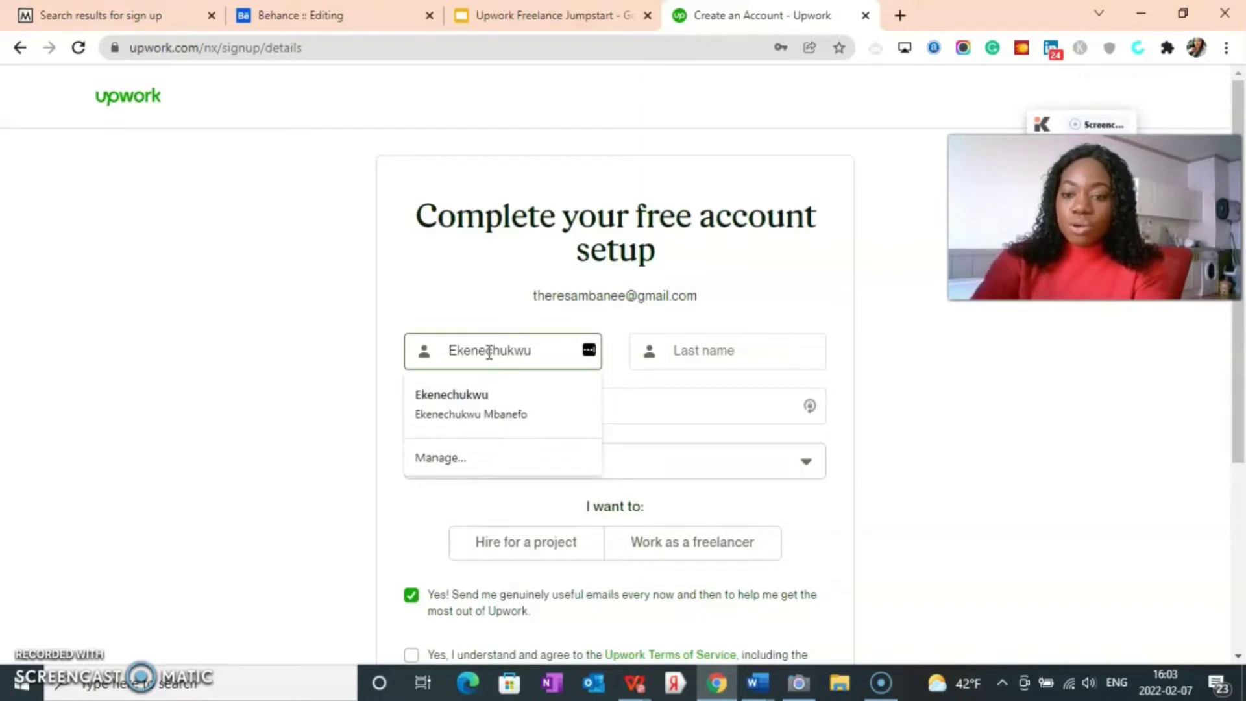
left_click(681, 351)
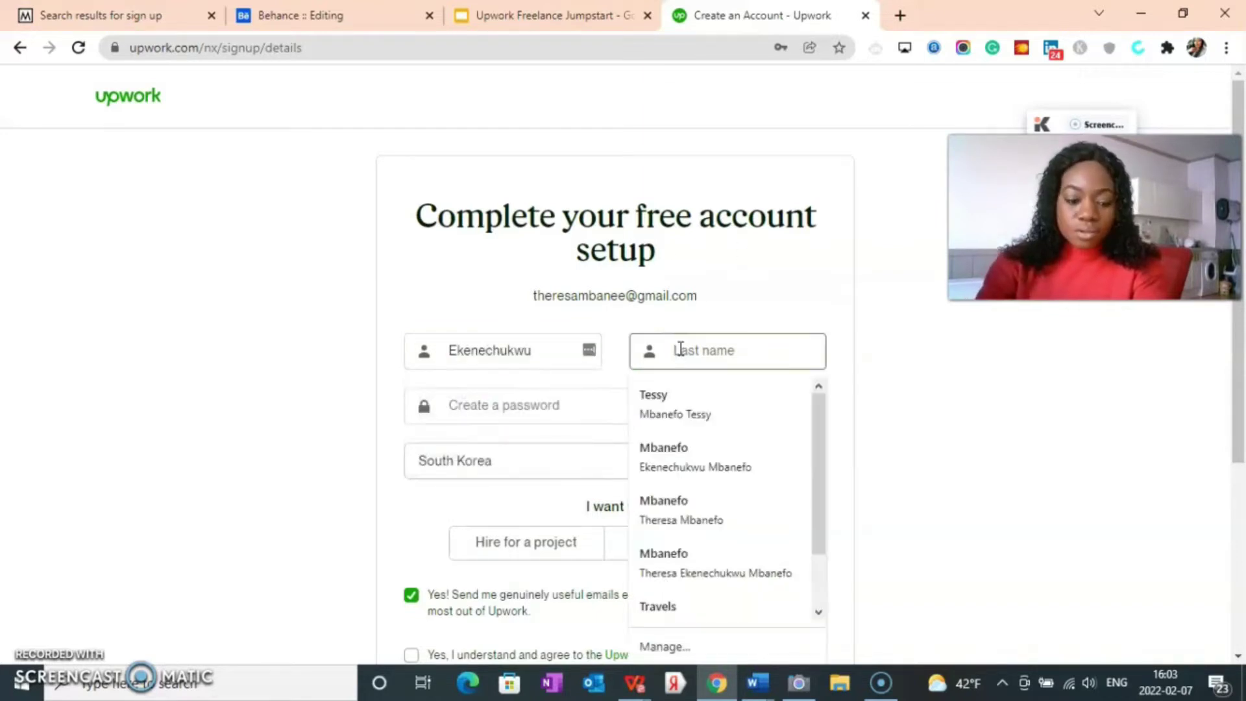
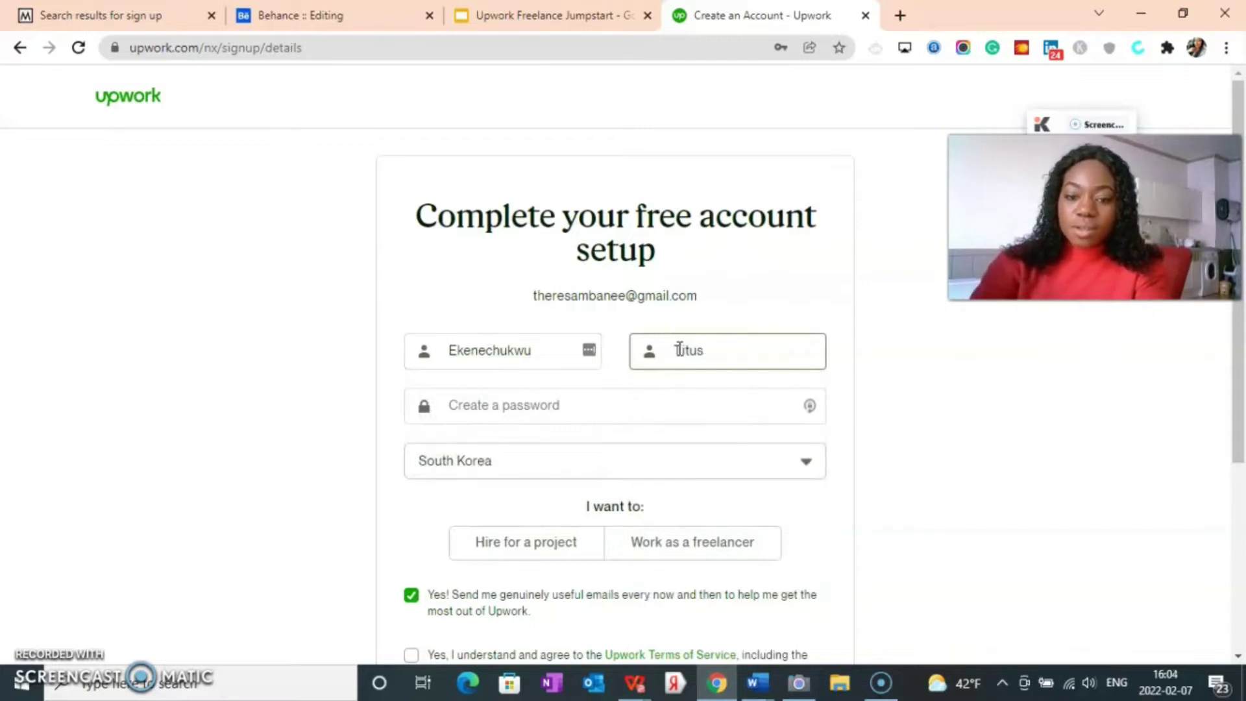
left_click(546, 407)
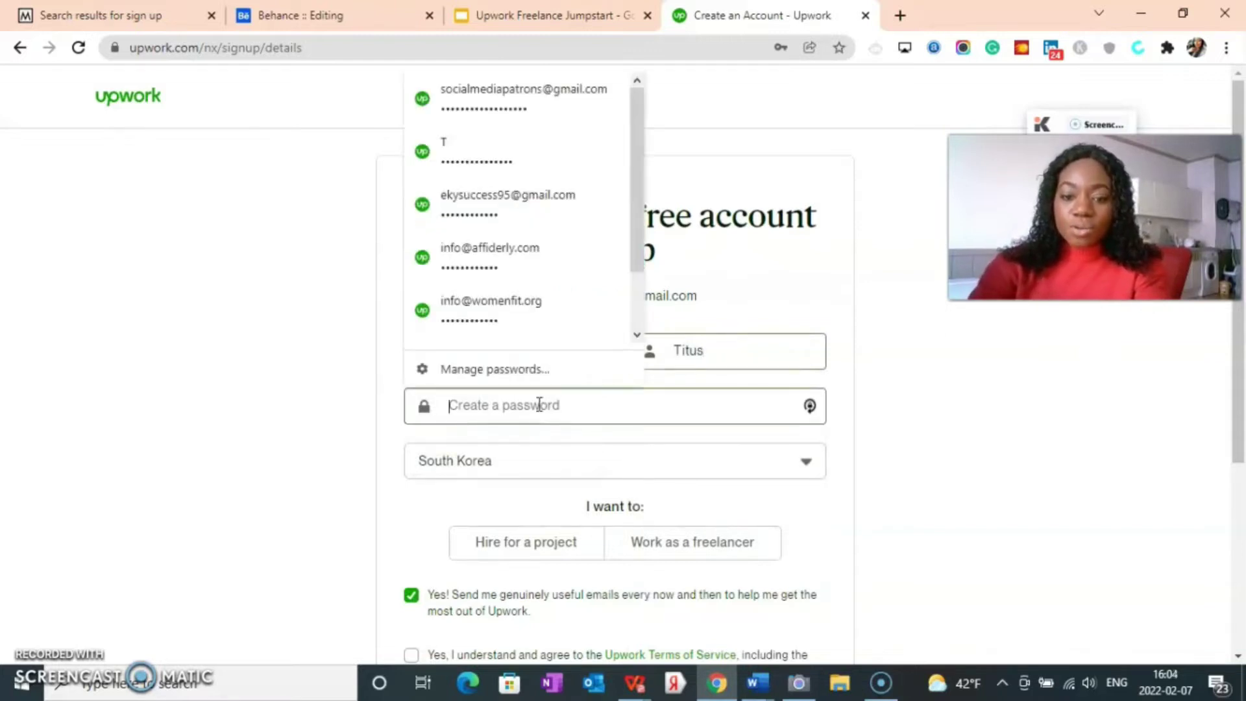
type("•")
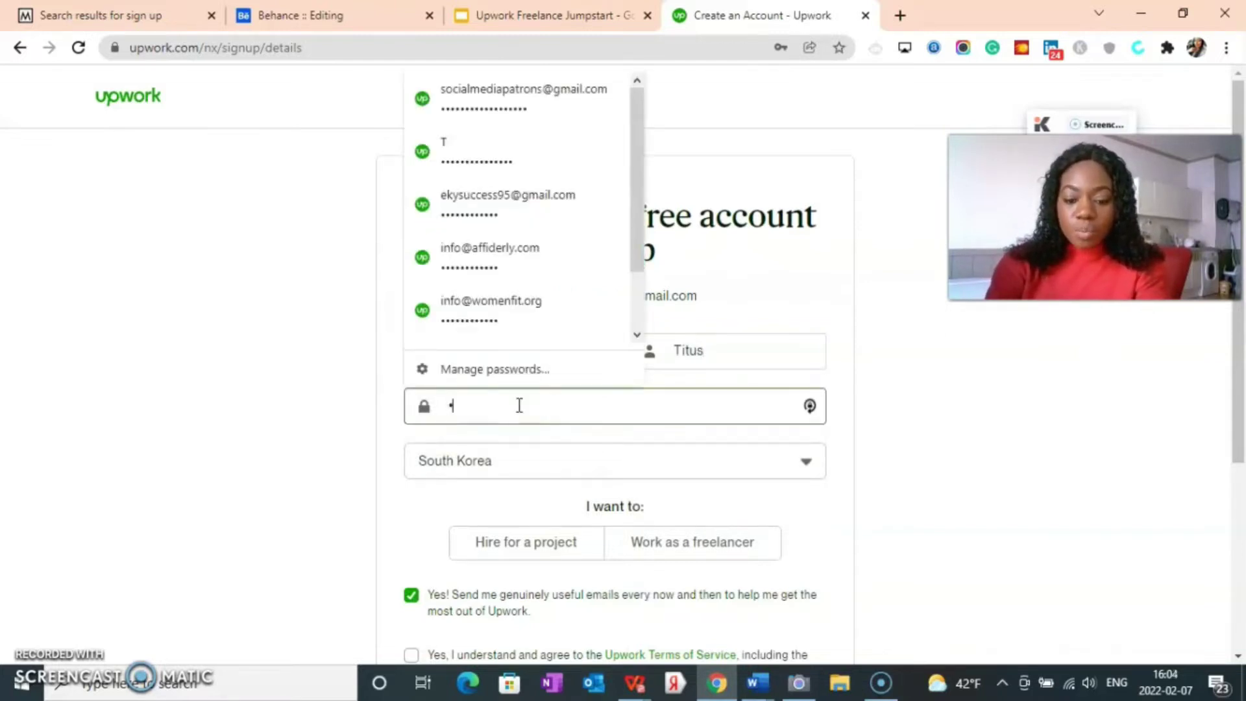
type("••••••••")
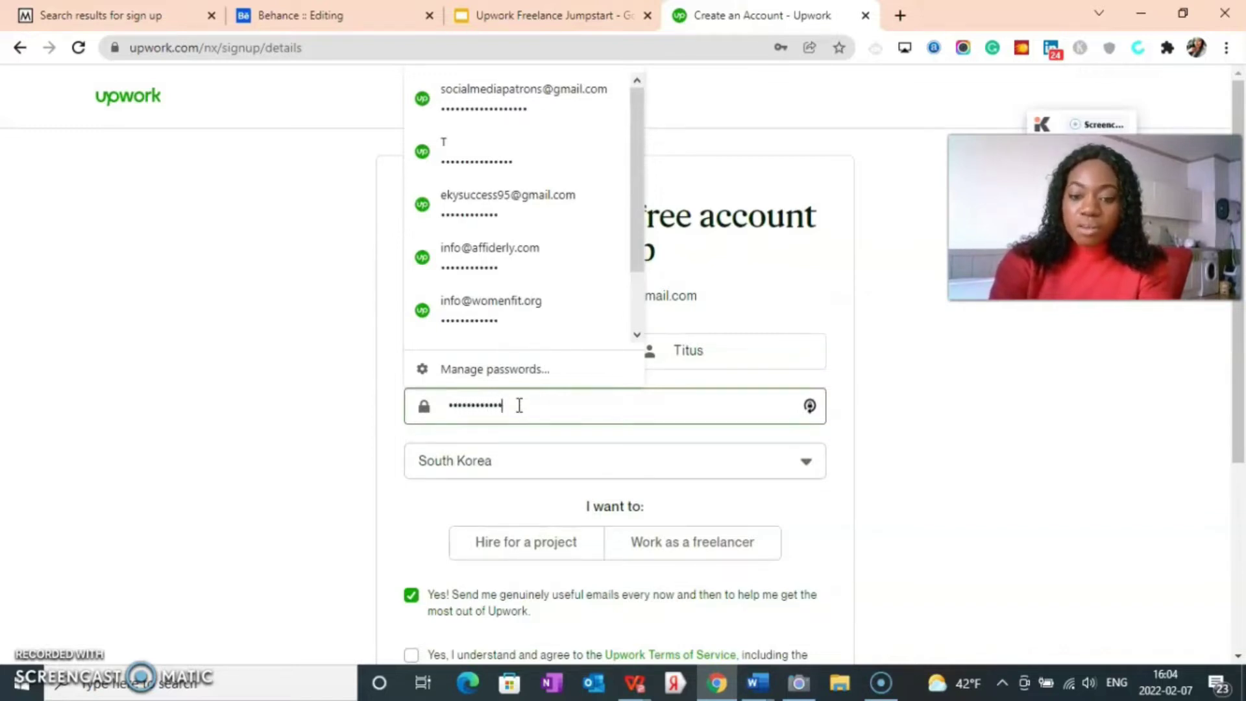
key("BackSpace")
key("BackSpace")
key("BackSpace")
key("BackSpace")
key("BackSpace")
key("BackSpace")
key("BackSpace")
key("BackSpace")
key("BackSpace")
key("BackSpace")
key("BackSpace")
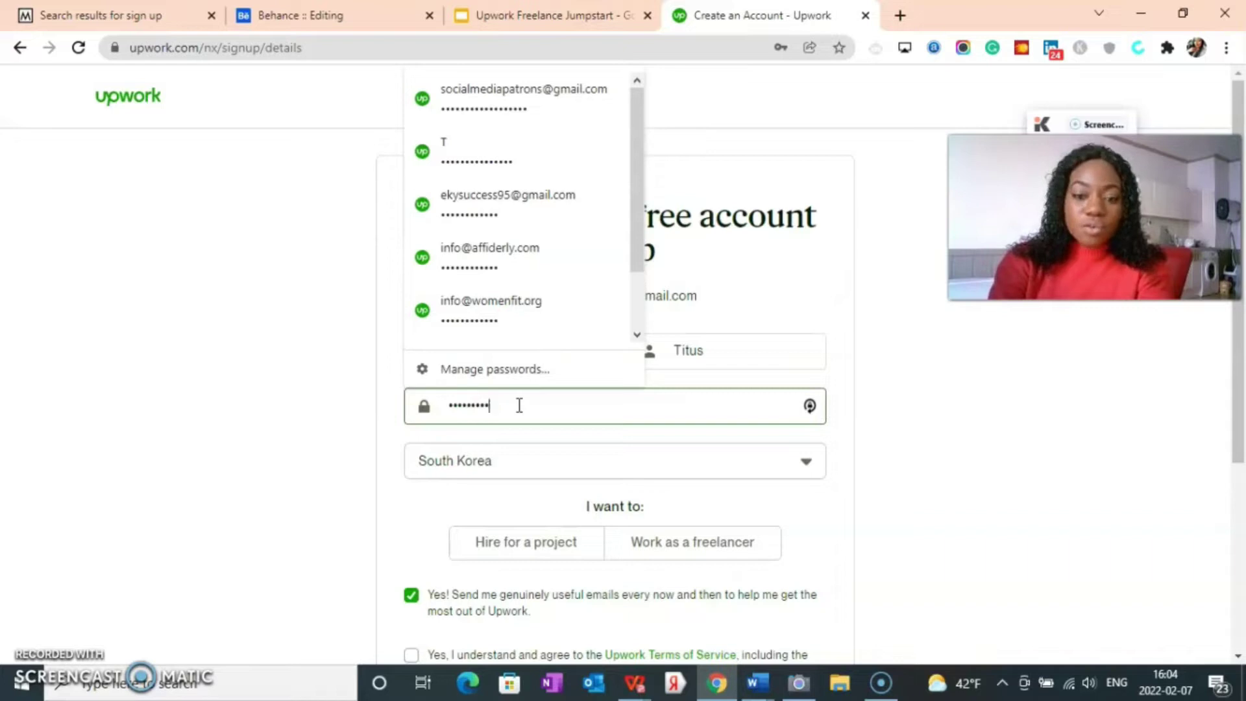
type("•")
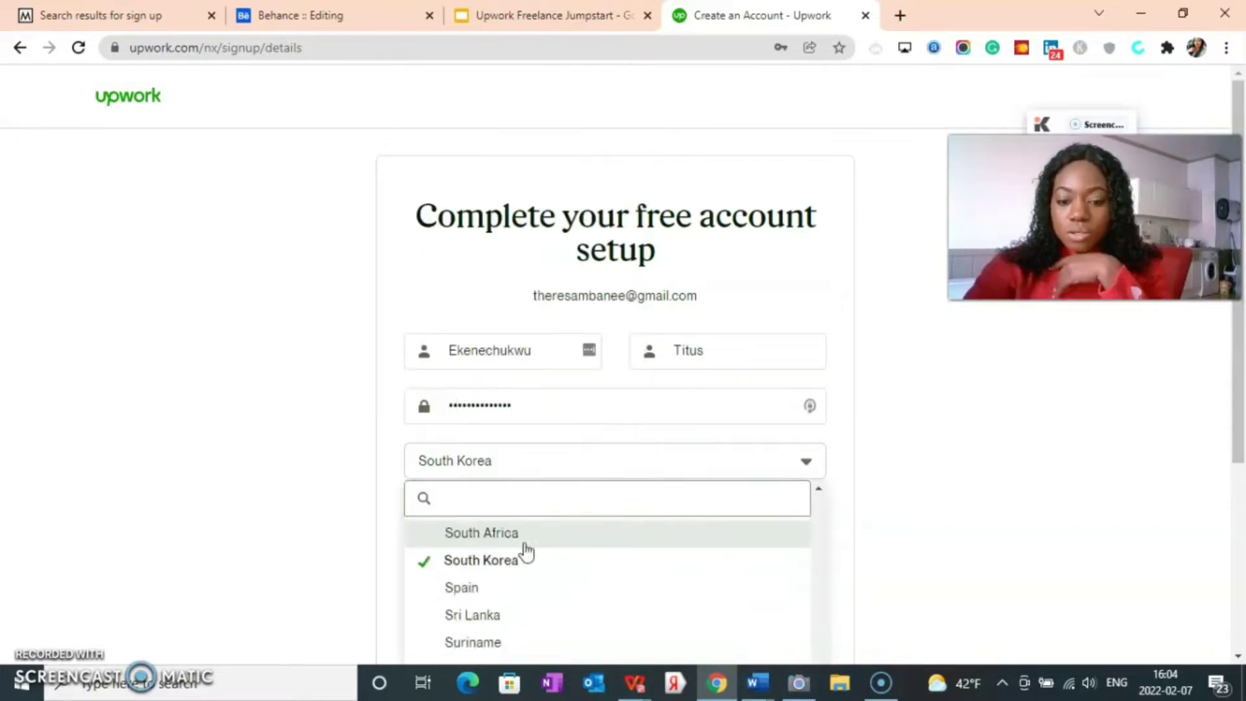
Step: Keep South Korea, accept the Terms of Service, choose to work as a freelancer, and create the account
scroll(526, 552, "down", 5)
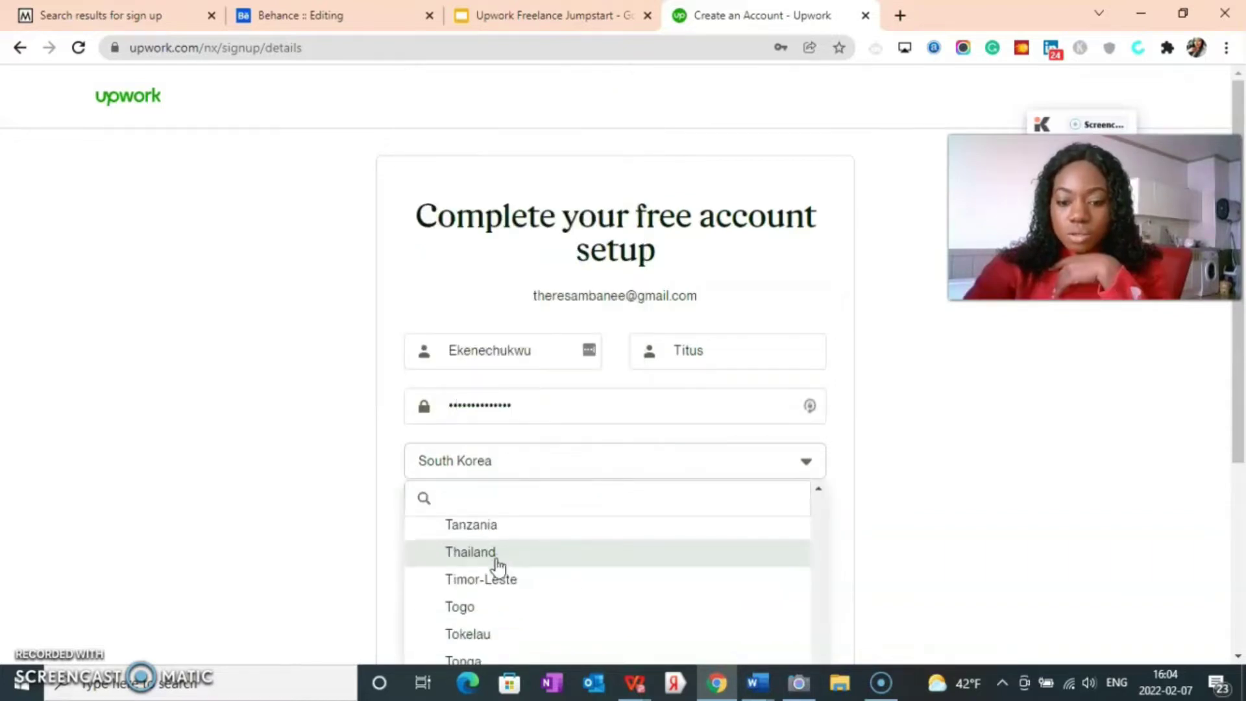
scroll(484, 590, "up", 3)
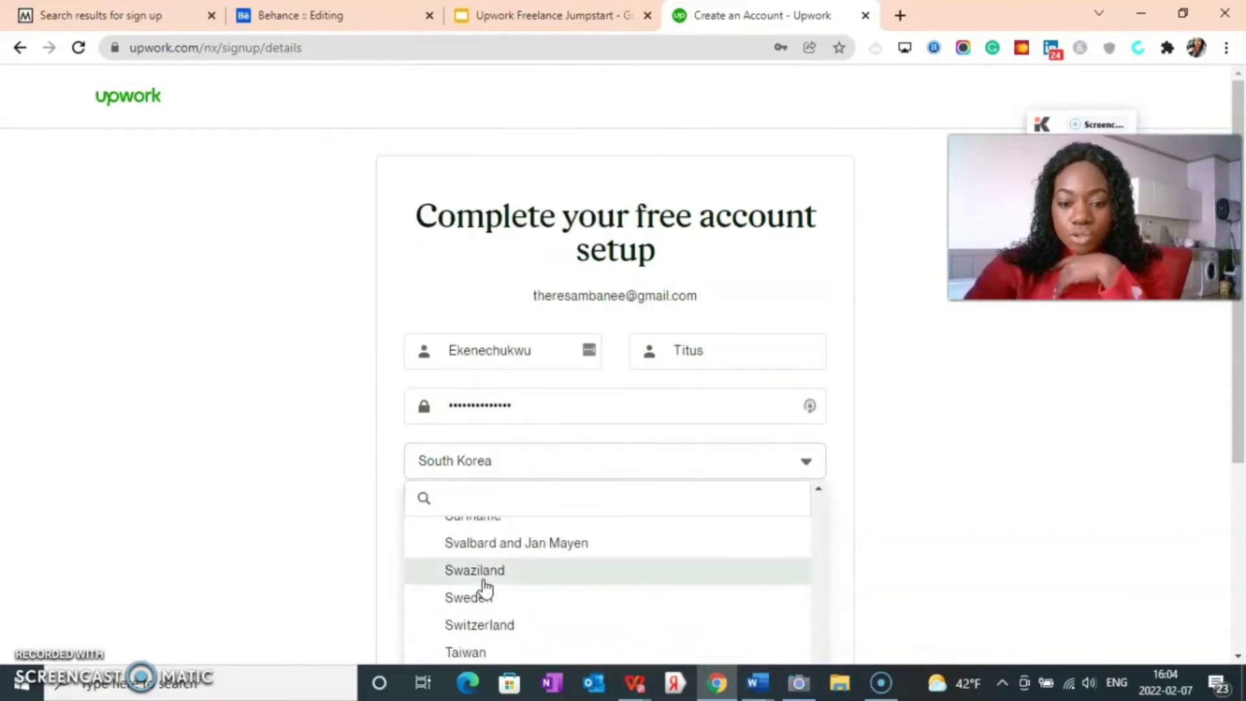
left_click(463, 471)
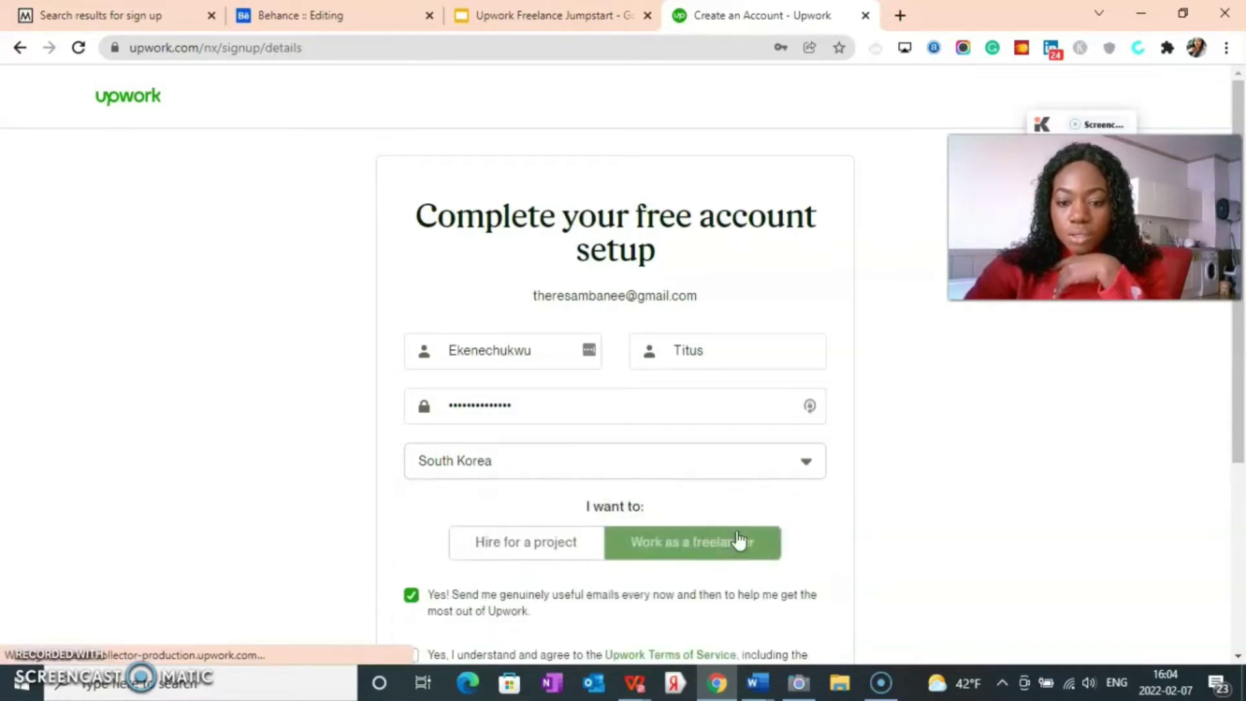
scroll(645, 434, "down", 4)
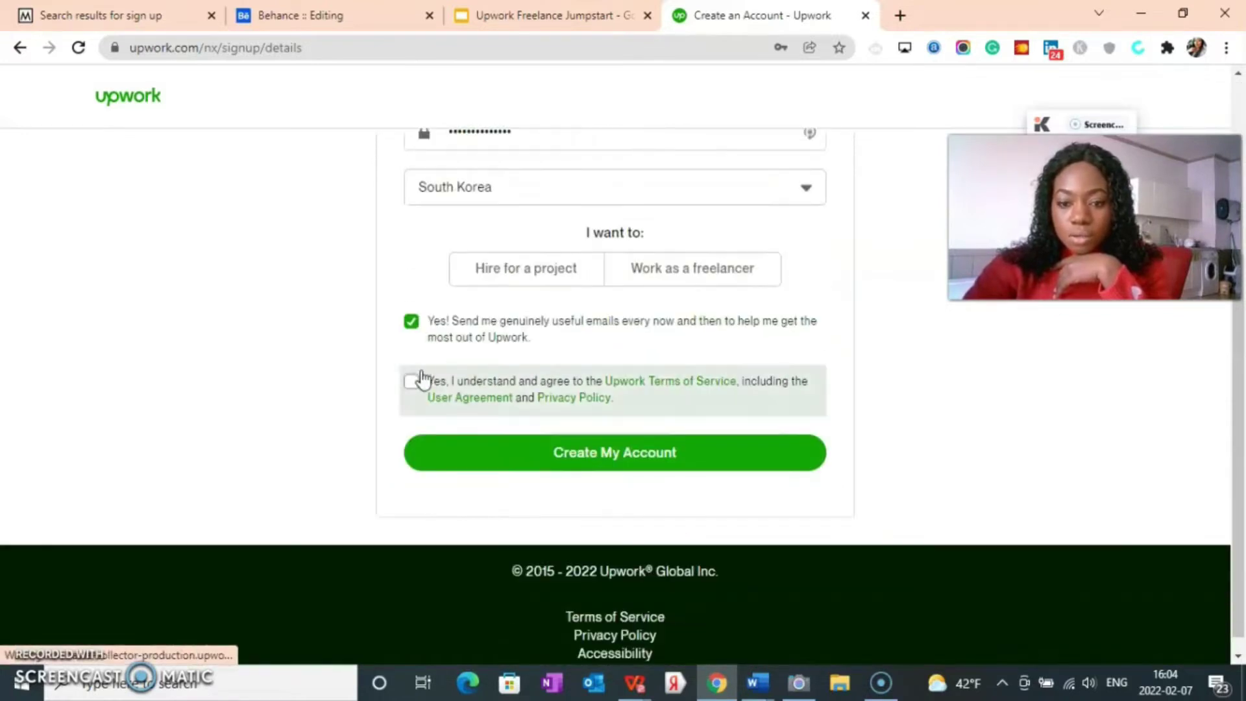
left_click(413, 382)
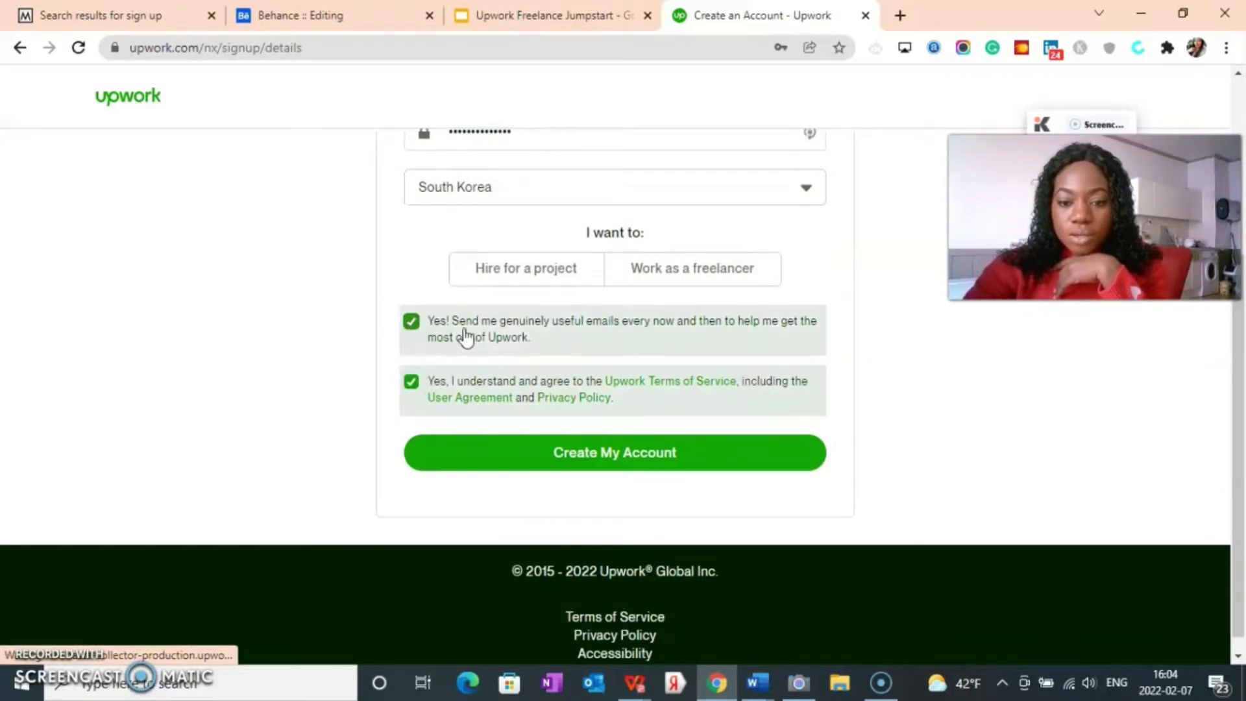
scroll(615, 461, "down", 1)
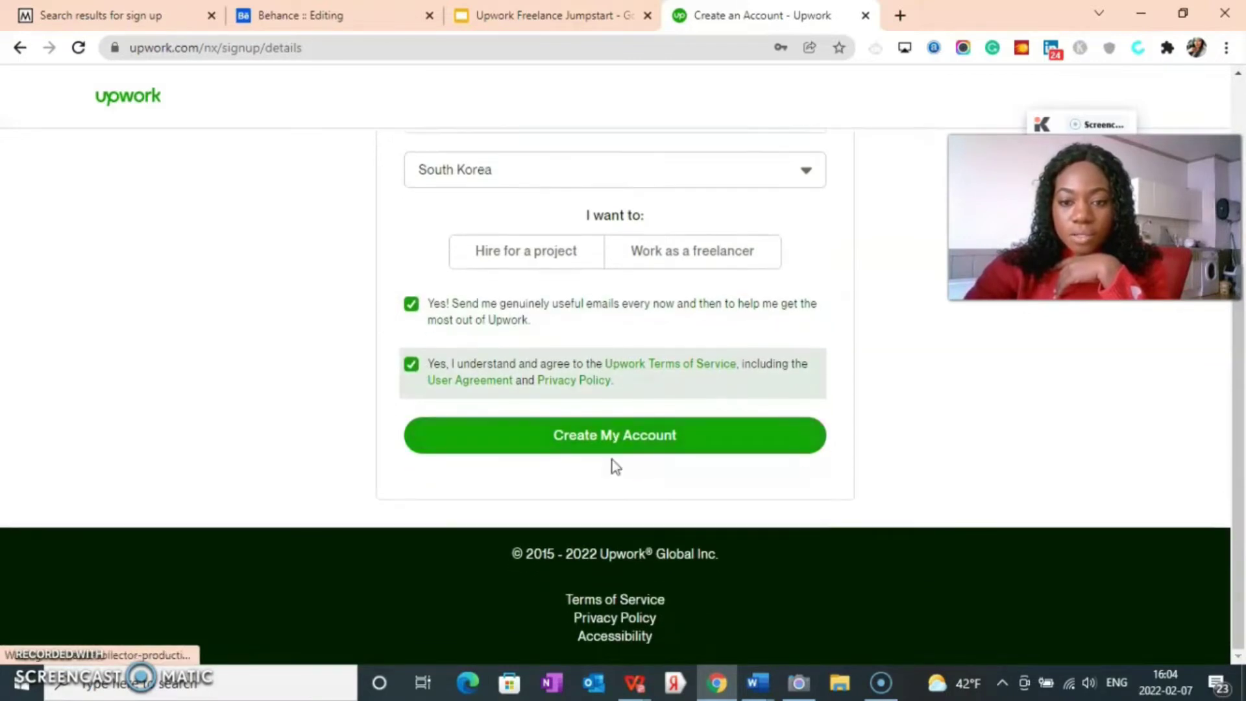
left_click(622, 443)
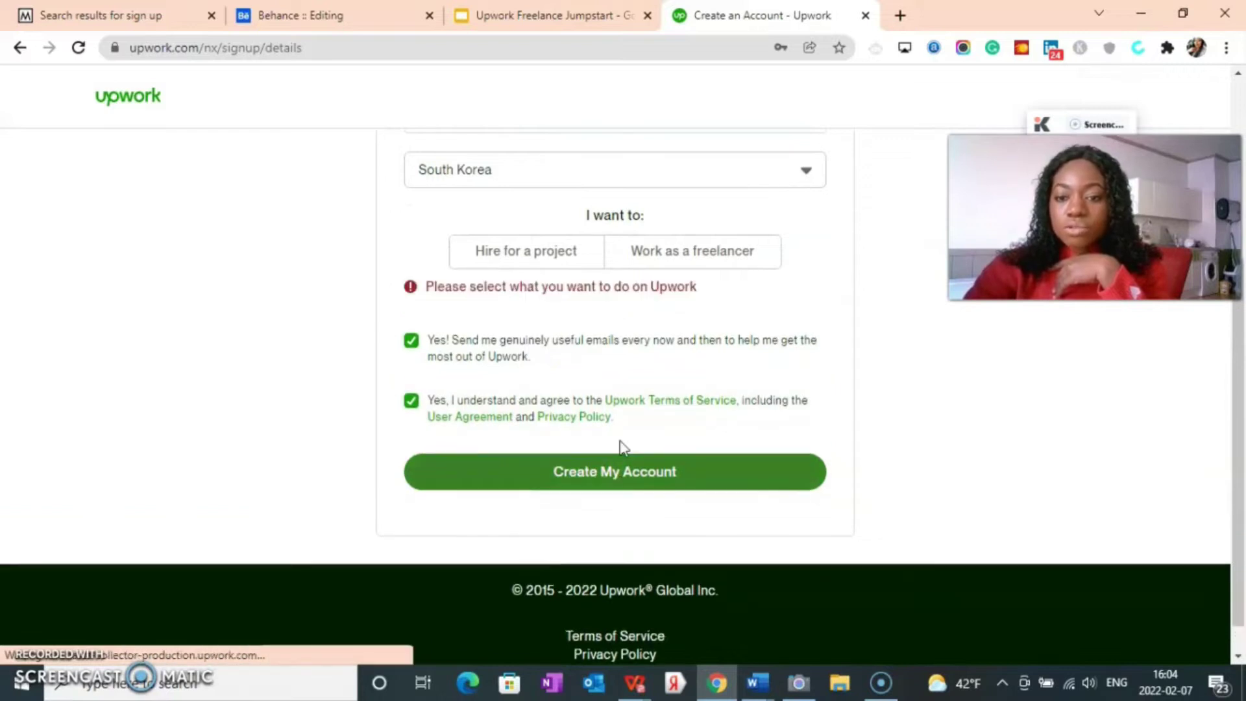
left_click(552, 257)
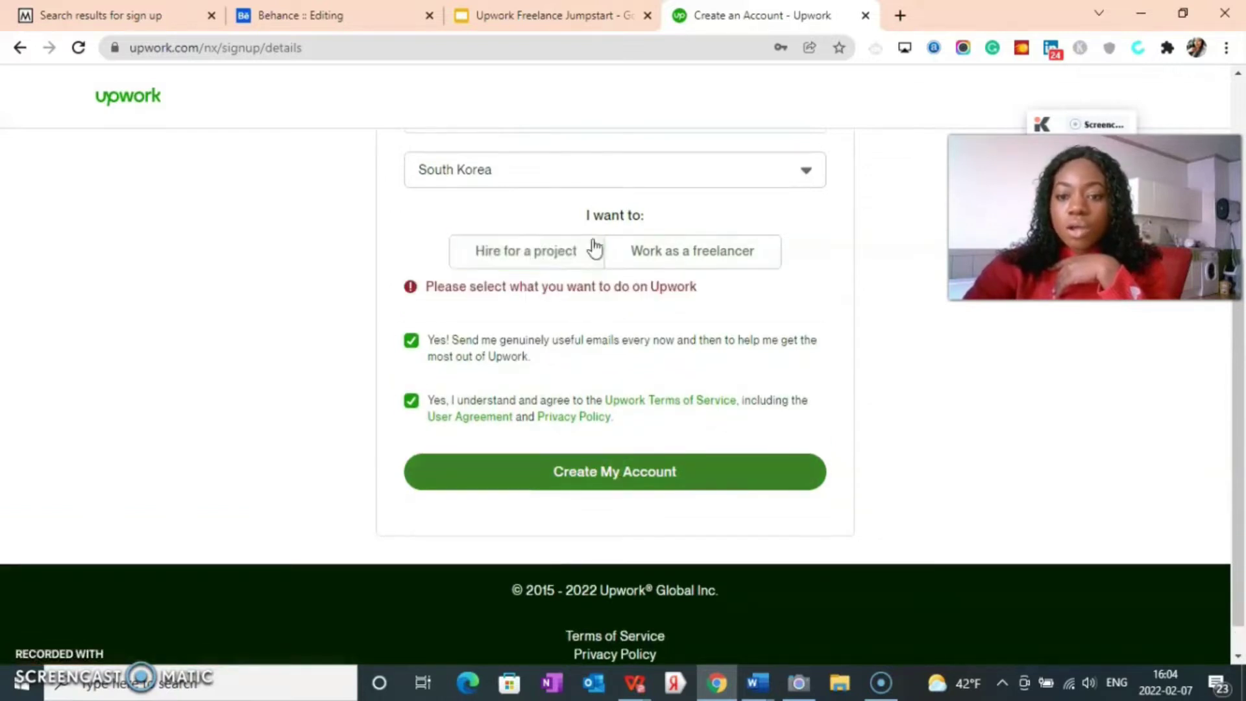
left_click(676, 258)
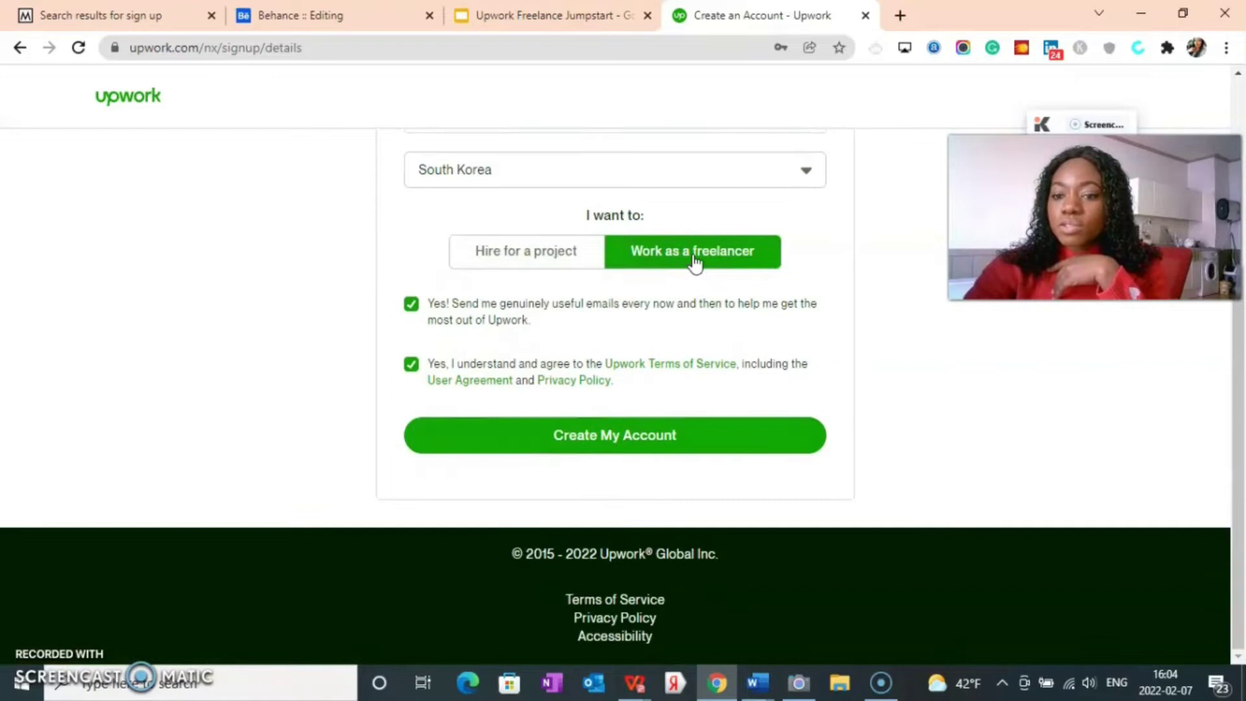
left_click(658, 437)
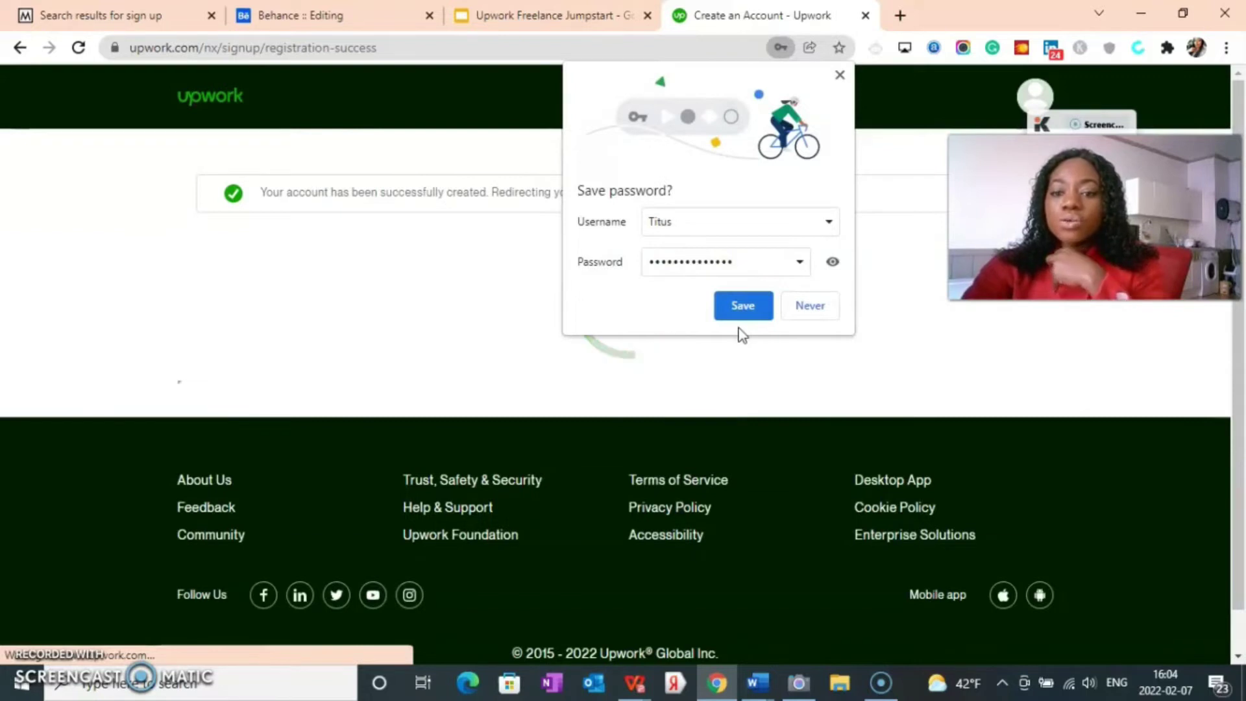
Step: Save the new Upwork login in Chrome and reload the verify-email page
left_click(740, 311)
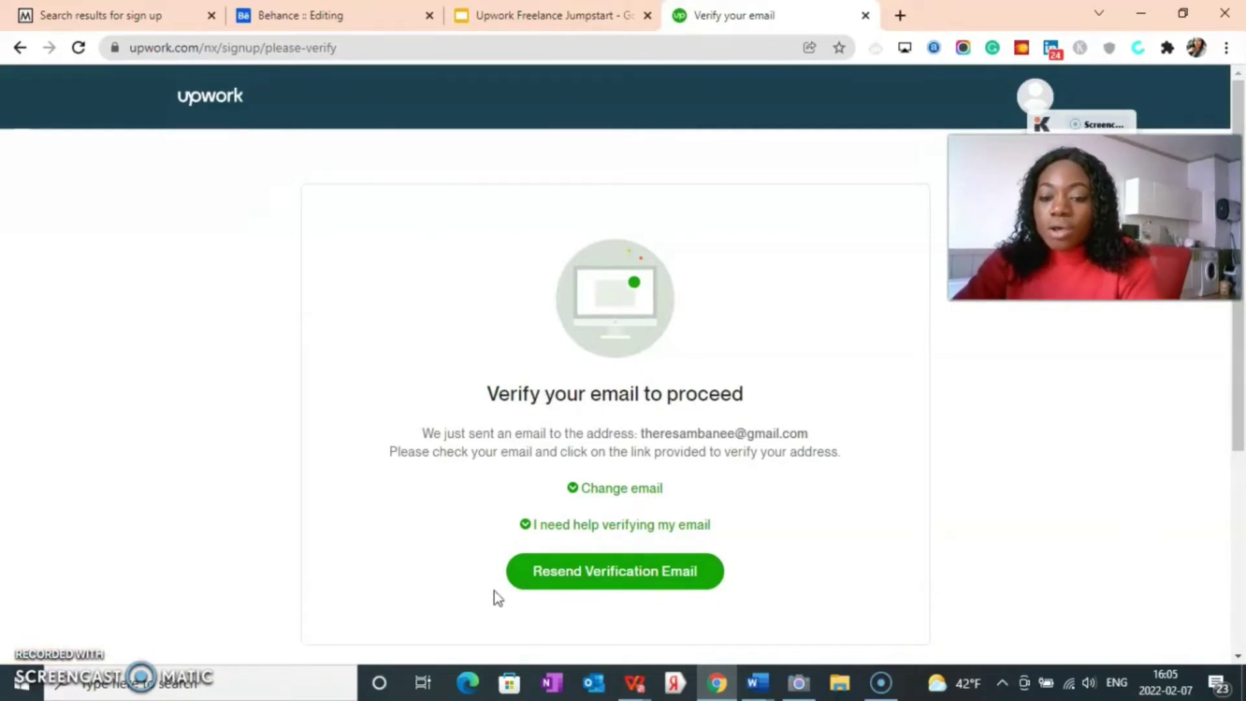
scroll(513, 597, "down", 3)
scroll(692, 470, "up", 3)
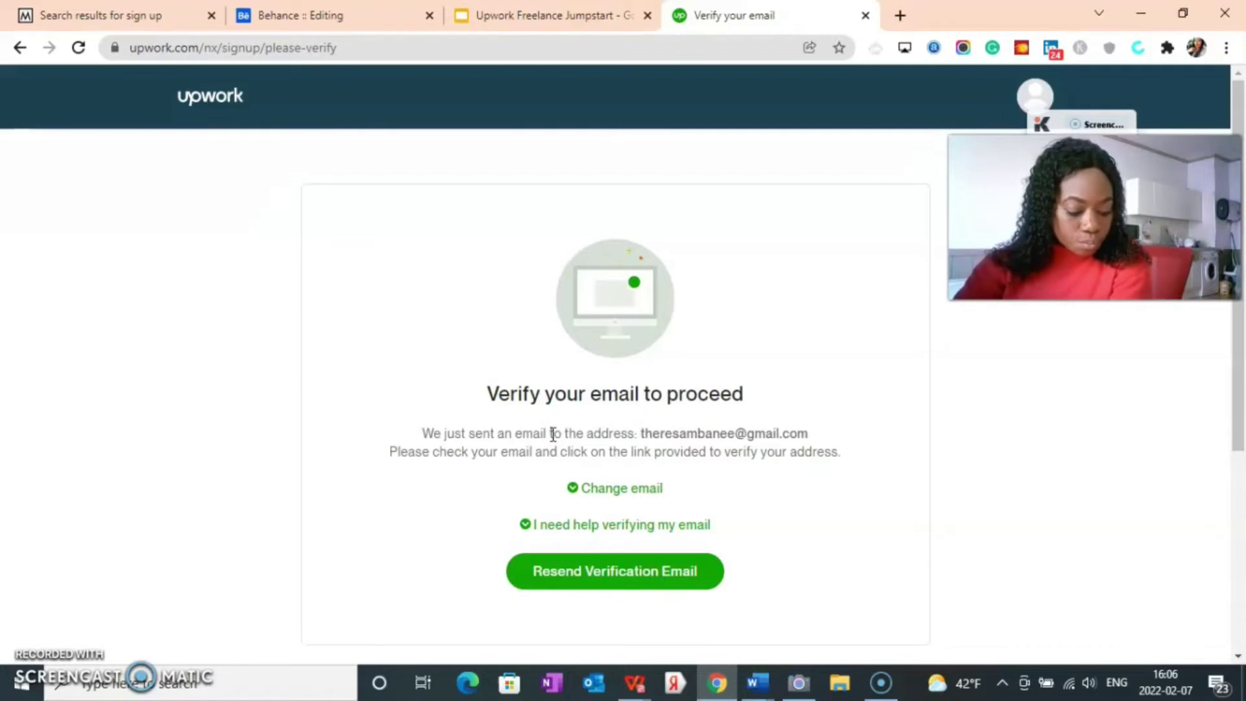
left_click(79, 48)
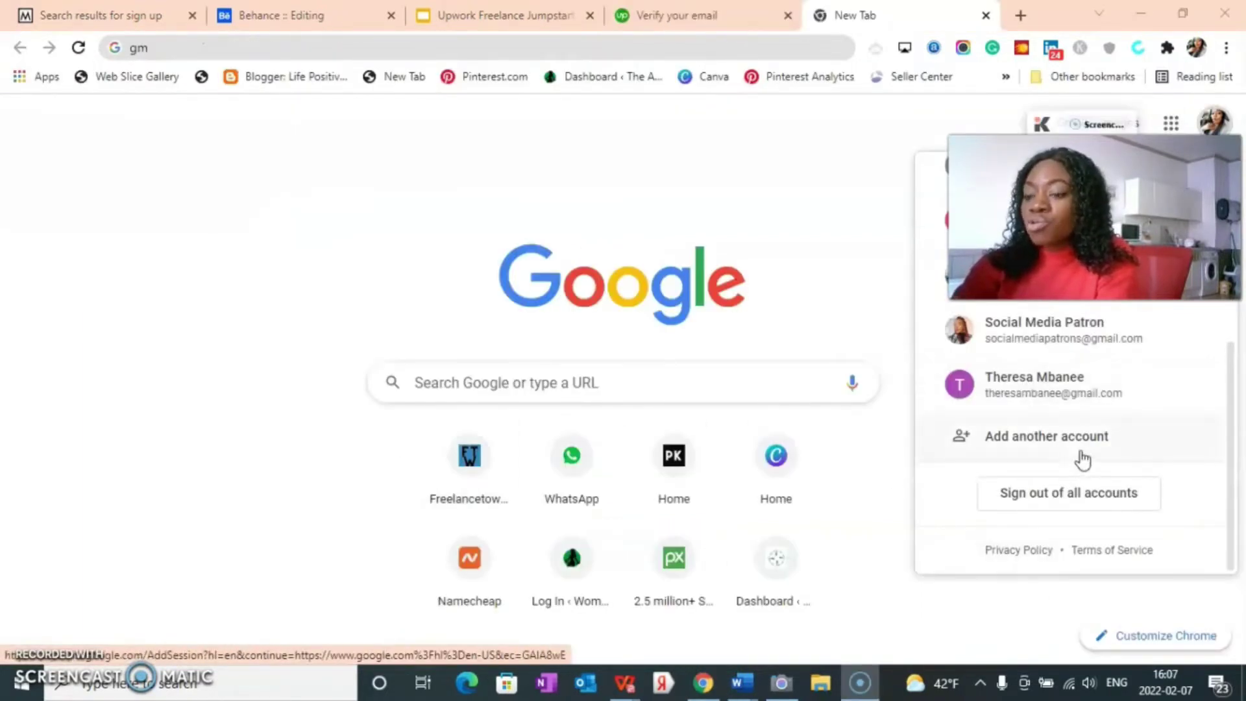
Step: Switch Gmail to the newly registered account and dismiss the Save Emails to PDF welcome
scroll(1045, 376, "up", 3)
scroll(1046, 375, "up", 2)
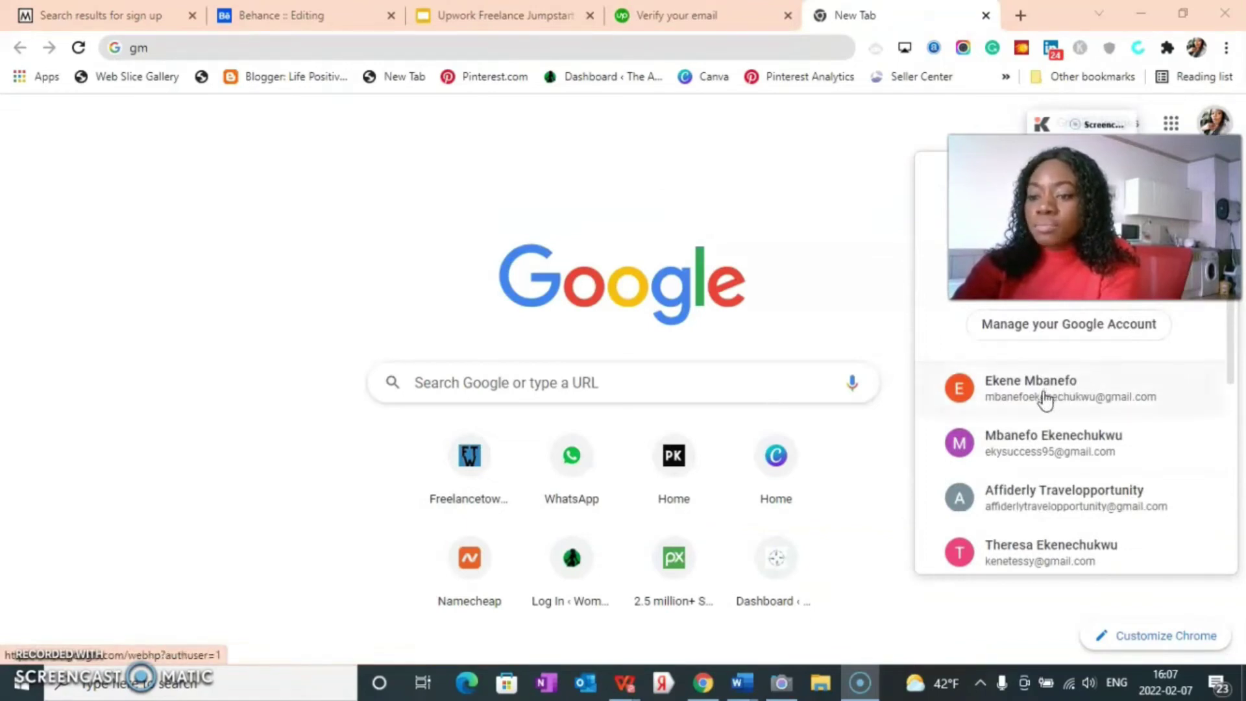
scroll(1041, 402, "down", 3)
scroll(1042, 442, "down", 3)
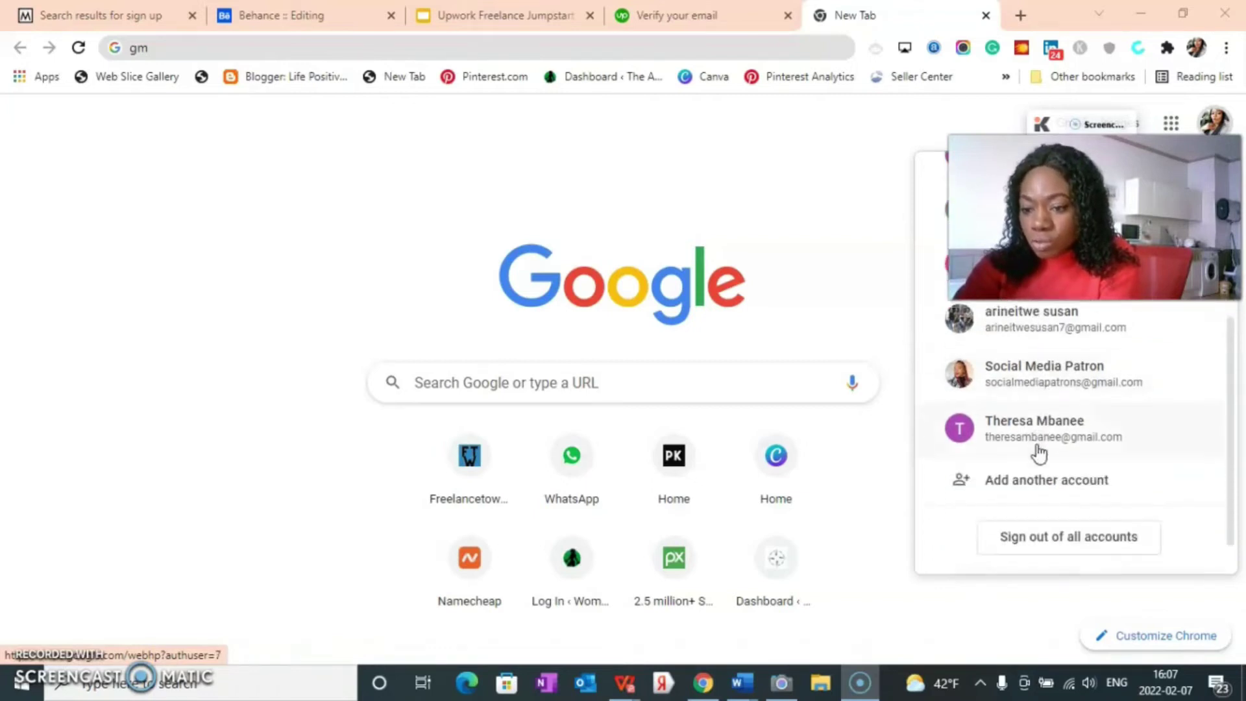
left_click(1014, 384)
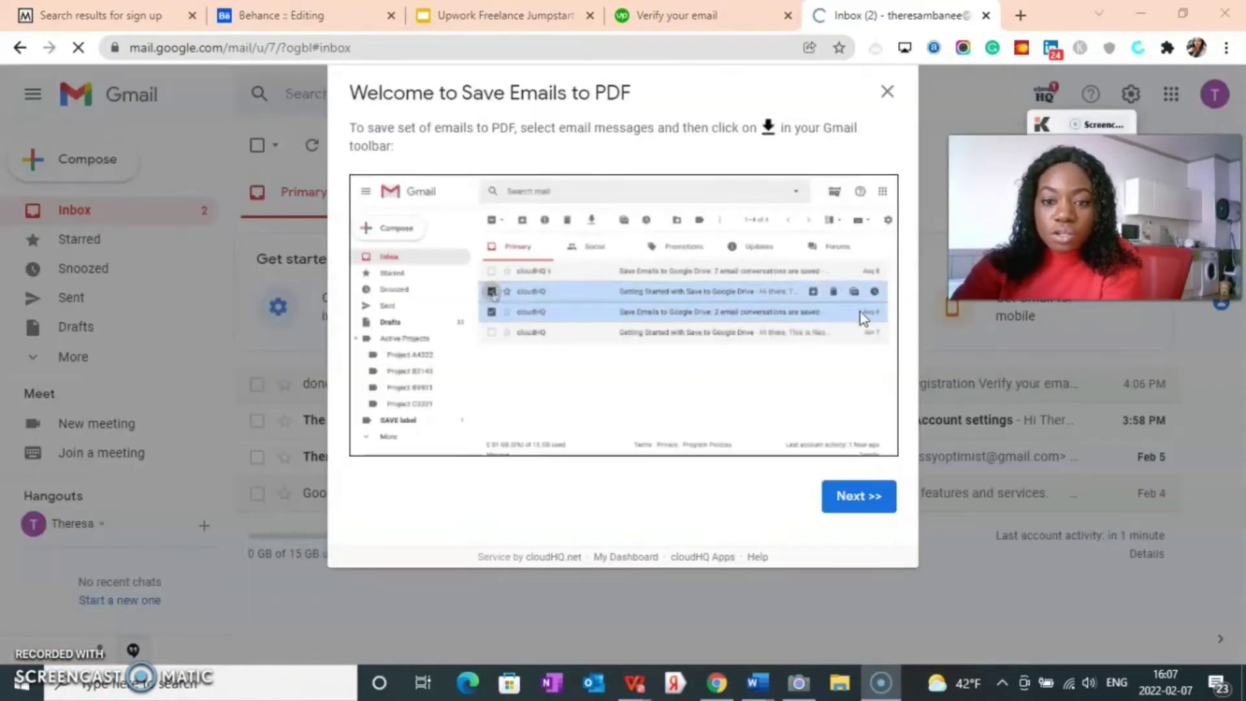
left_click(887, 91)
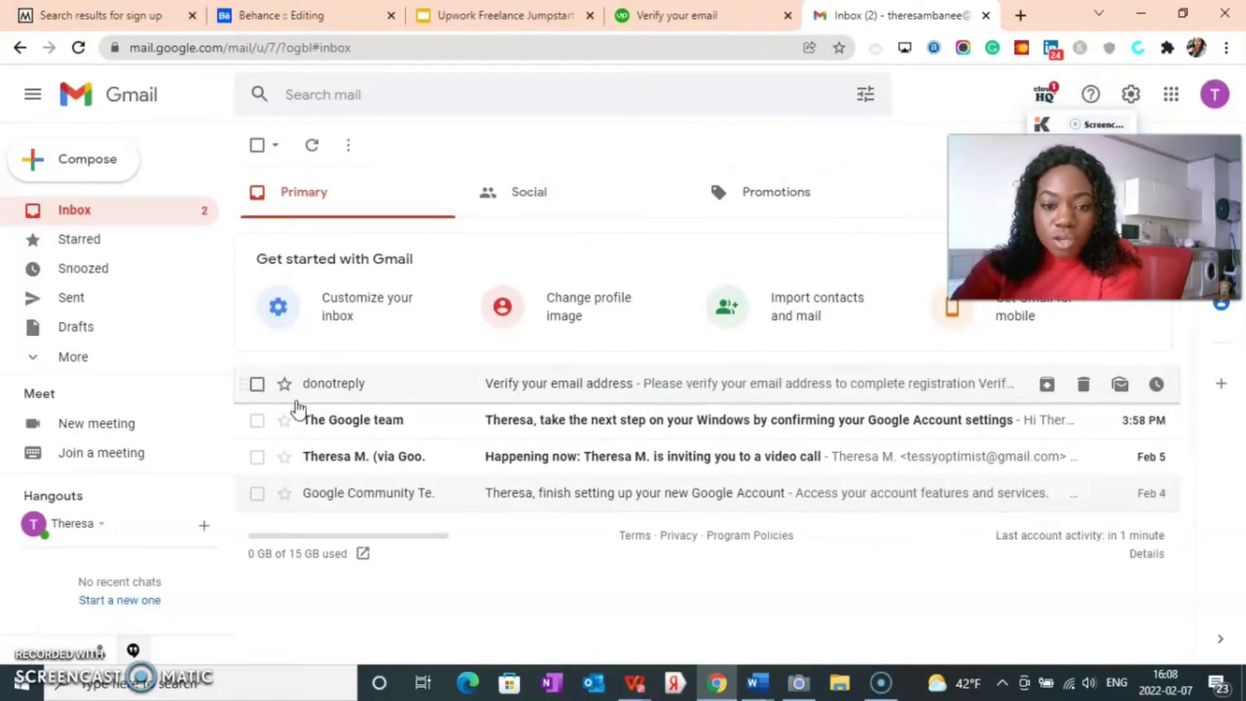
Step: Open Upwork's verification email, dismiss the PDF tip, and confirm the email address
left_click(594, 390)
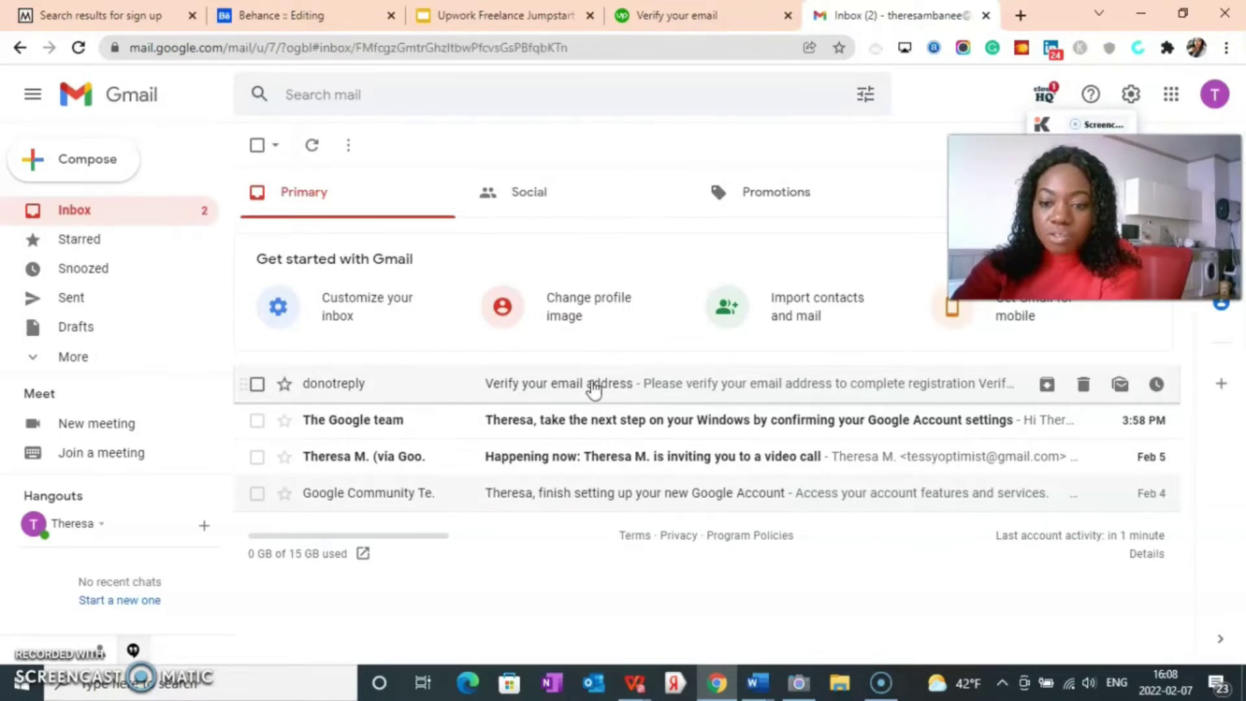
scroll(741, 436, "down", 4)
scroll(592, 509, "up", 4)
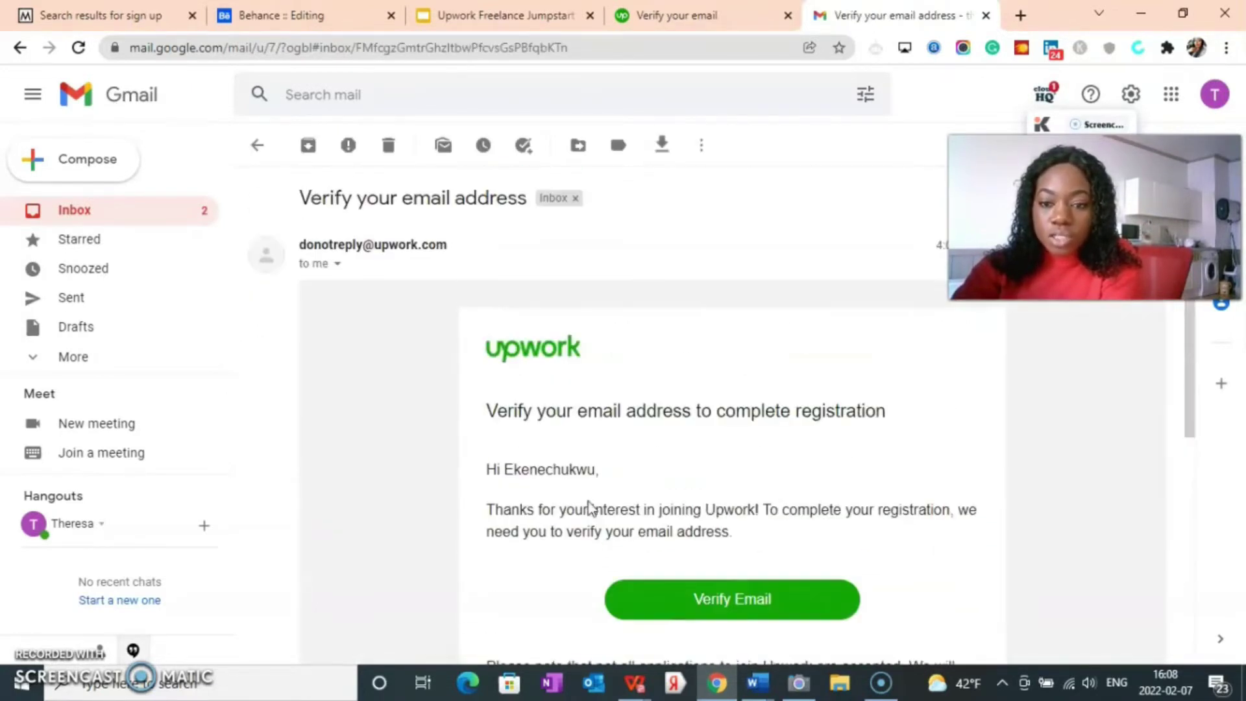
scroll(590, 537, "down", 5)
scroll(593, 500, "up", 1)
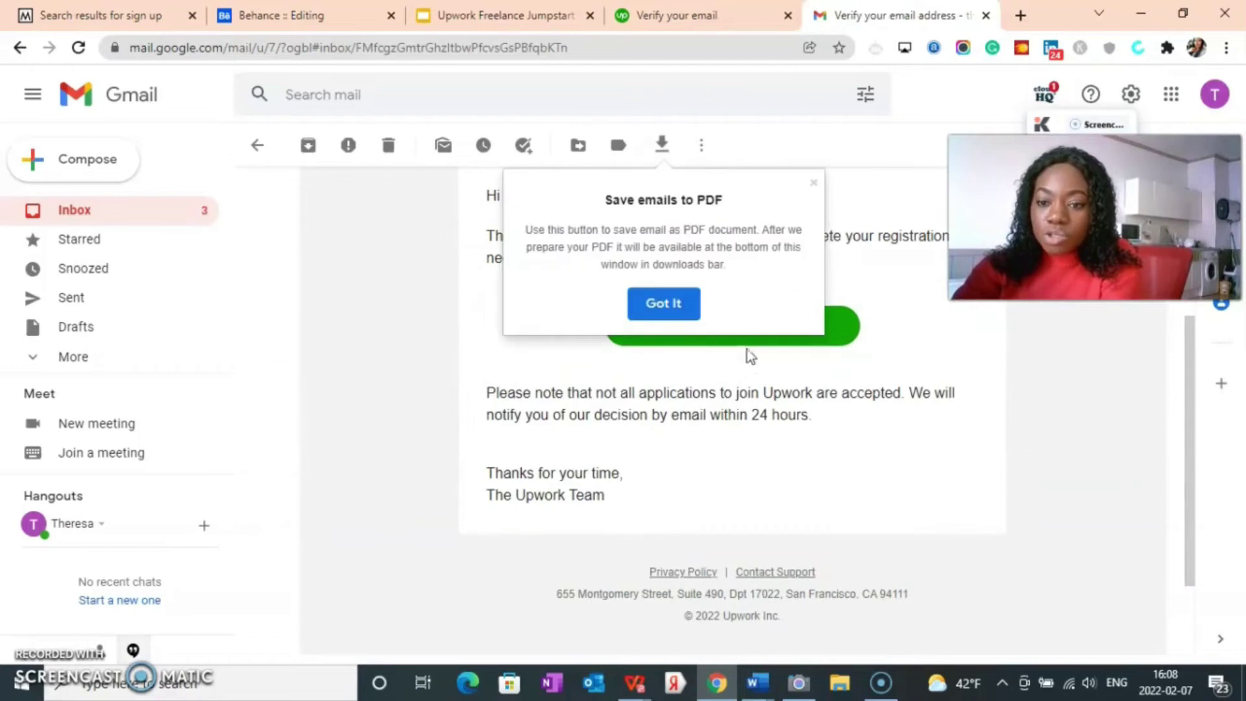
left_click(668, 305)
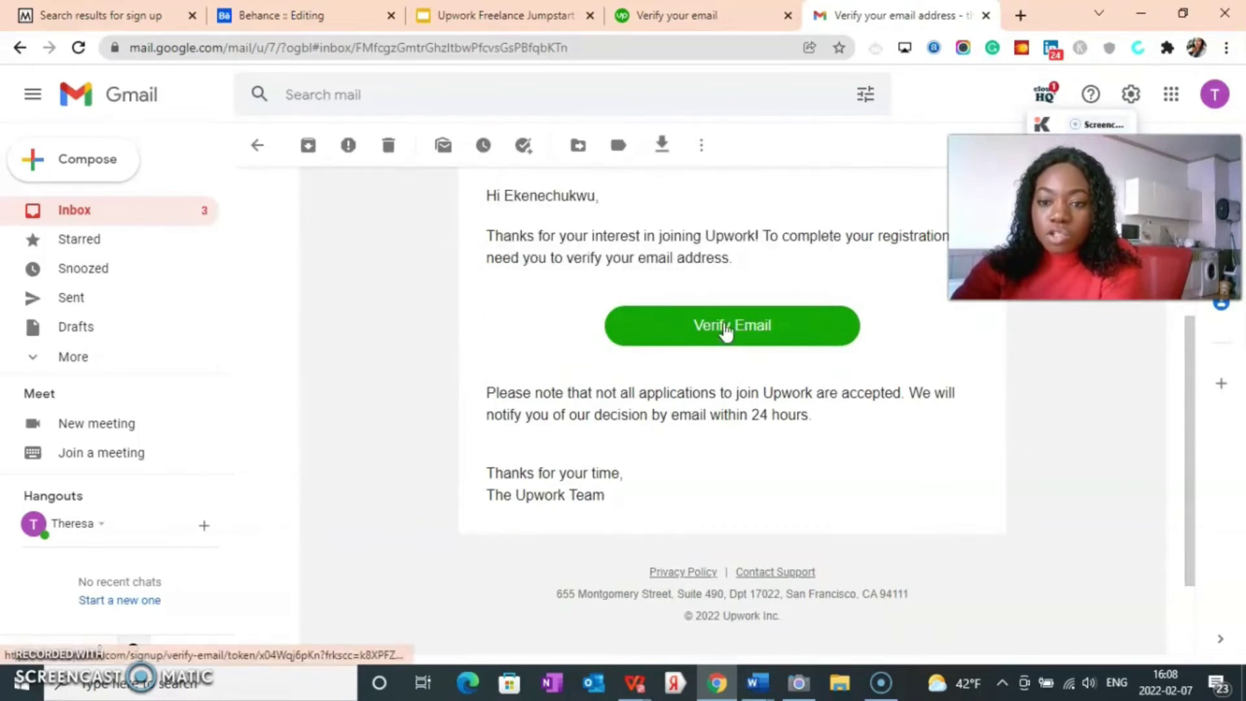
left_click(726, 333)
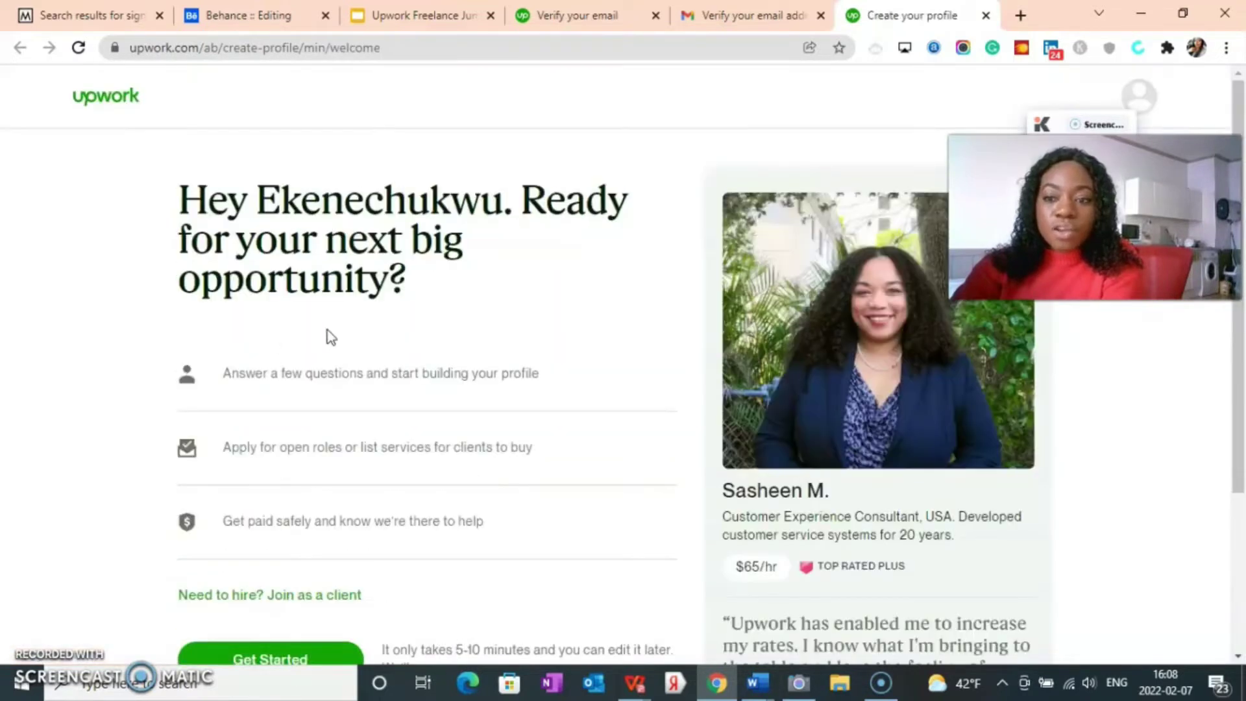
scroll(435, 338, "down", 3)
scroll(434, 350, "up", 3)
scroll(439, 370, "down", 1)
scroll(435, 377, "up", 1)
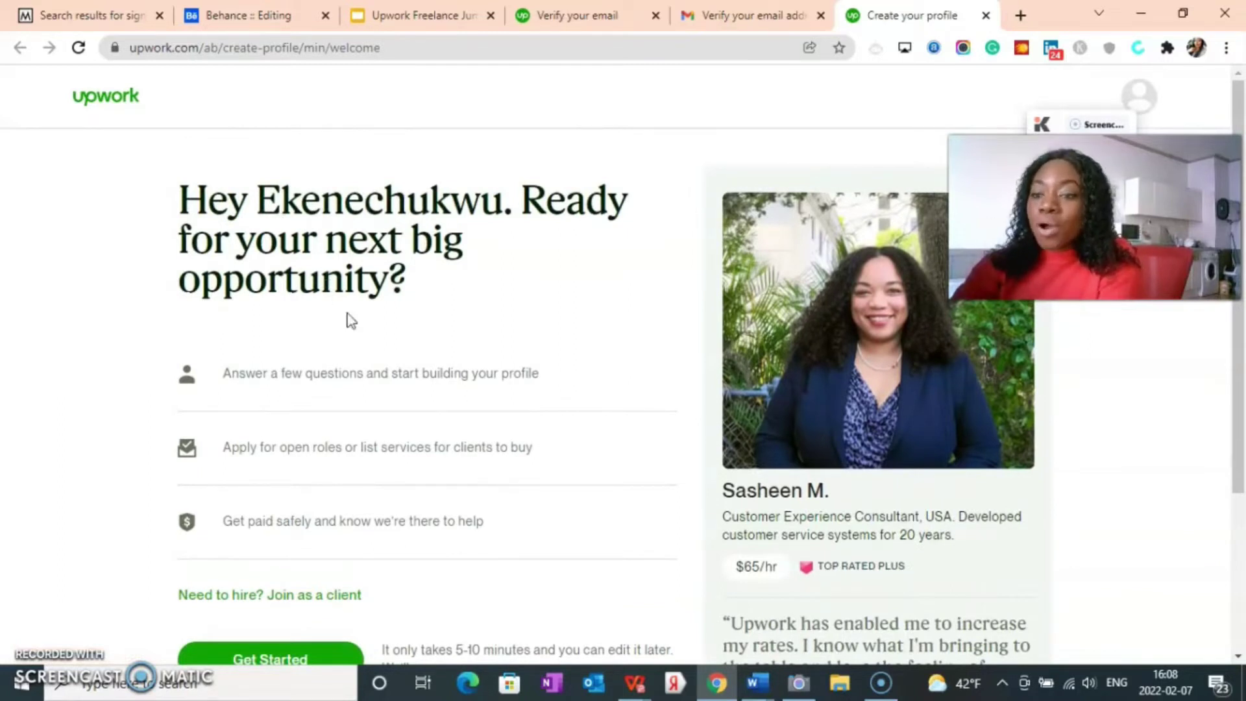
scroll(419, 367, "down", 3)
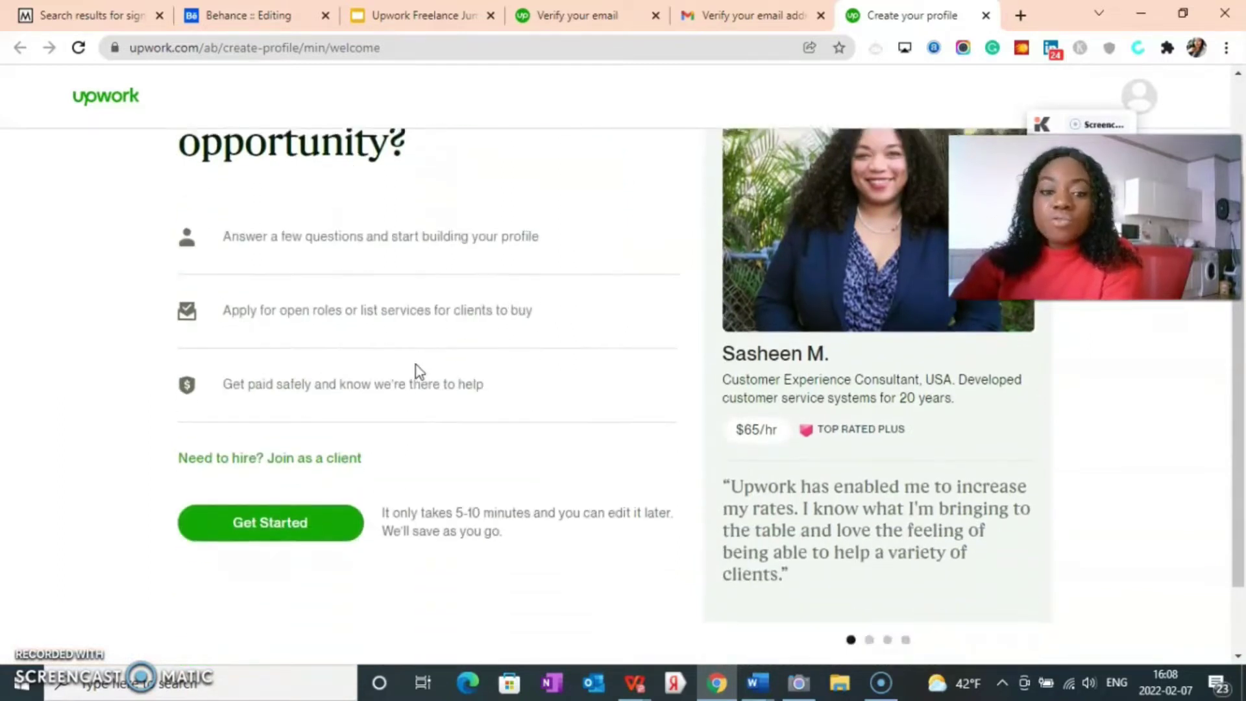
scroll(314, 434, "up", 3)
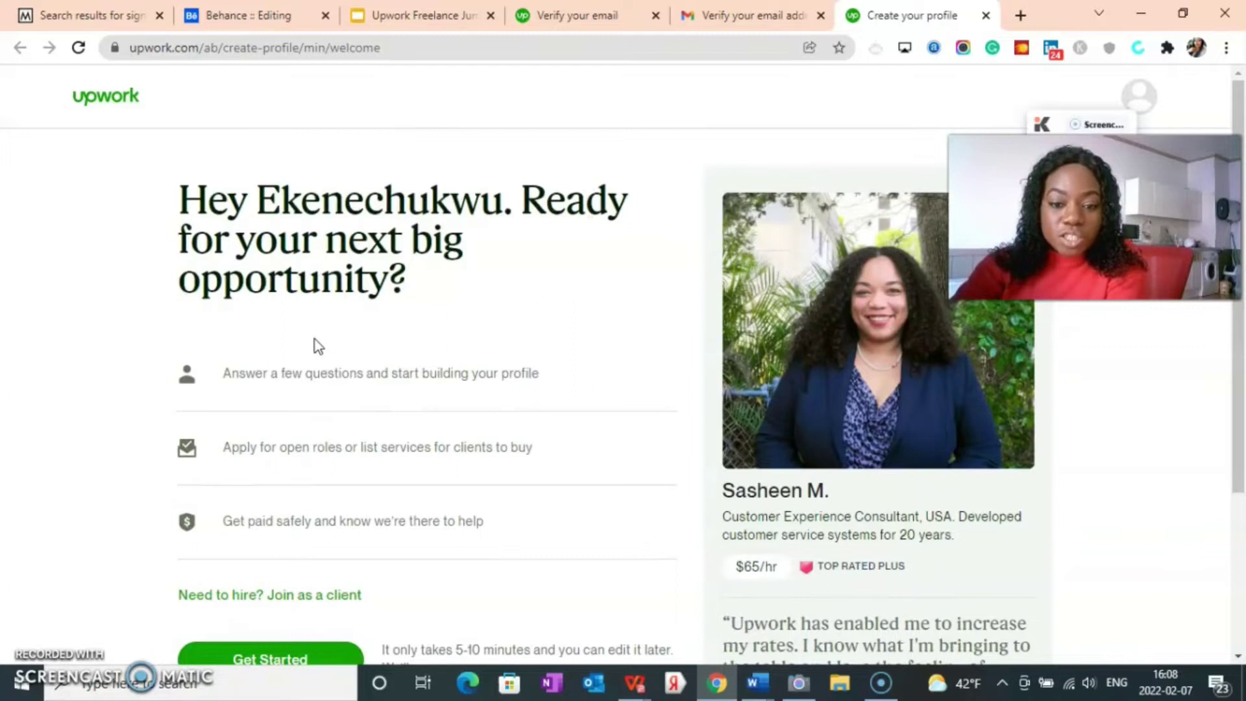
scroll(292, 370, "down", 3)
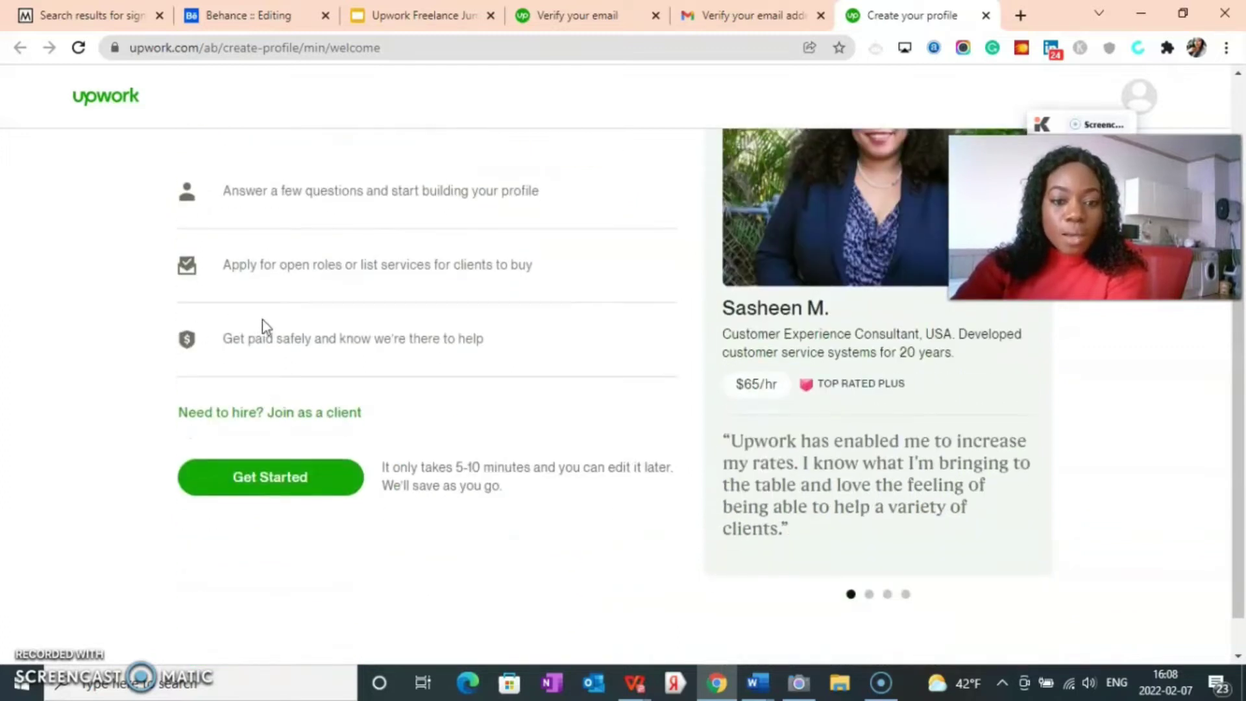
scroll(272, 329, "down", 1)
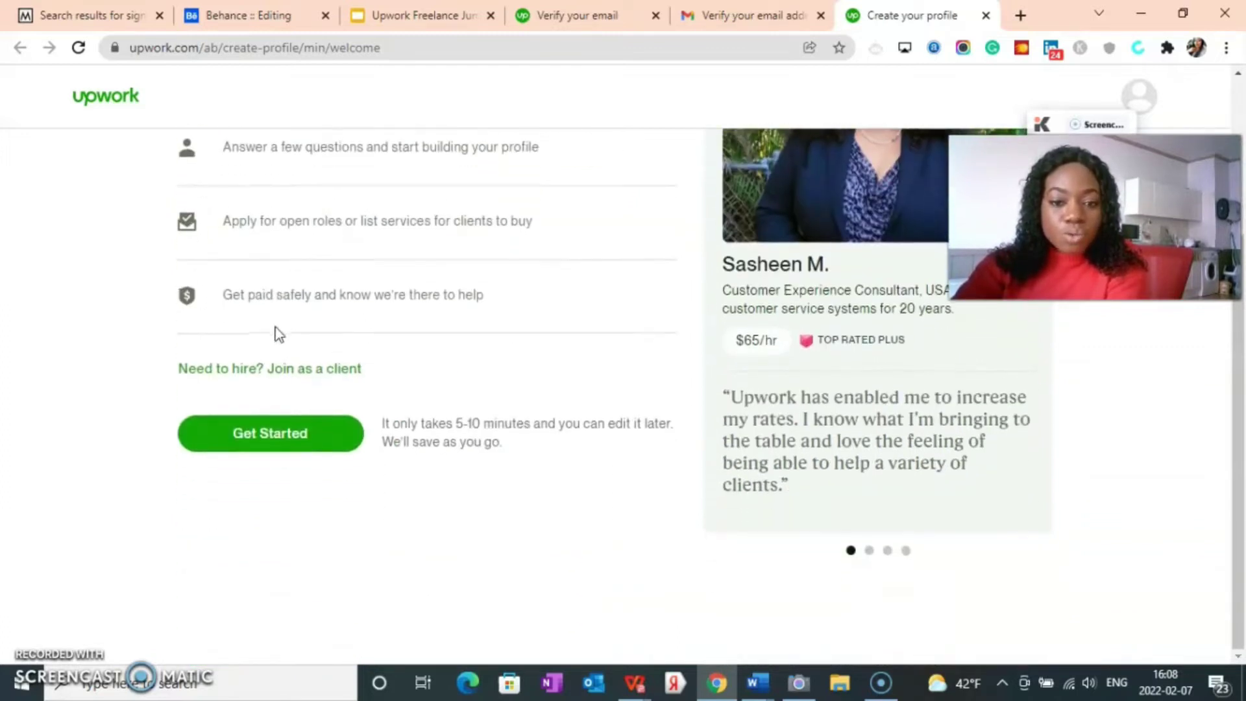
Step: Answer the profile questions: freelanced for years, to earn main income, find opportunities myself
left_click(272, 436)
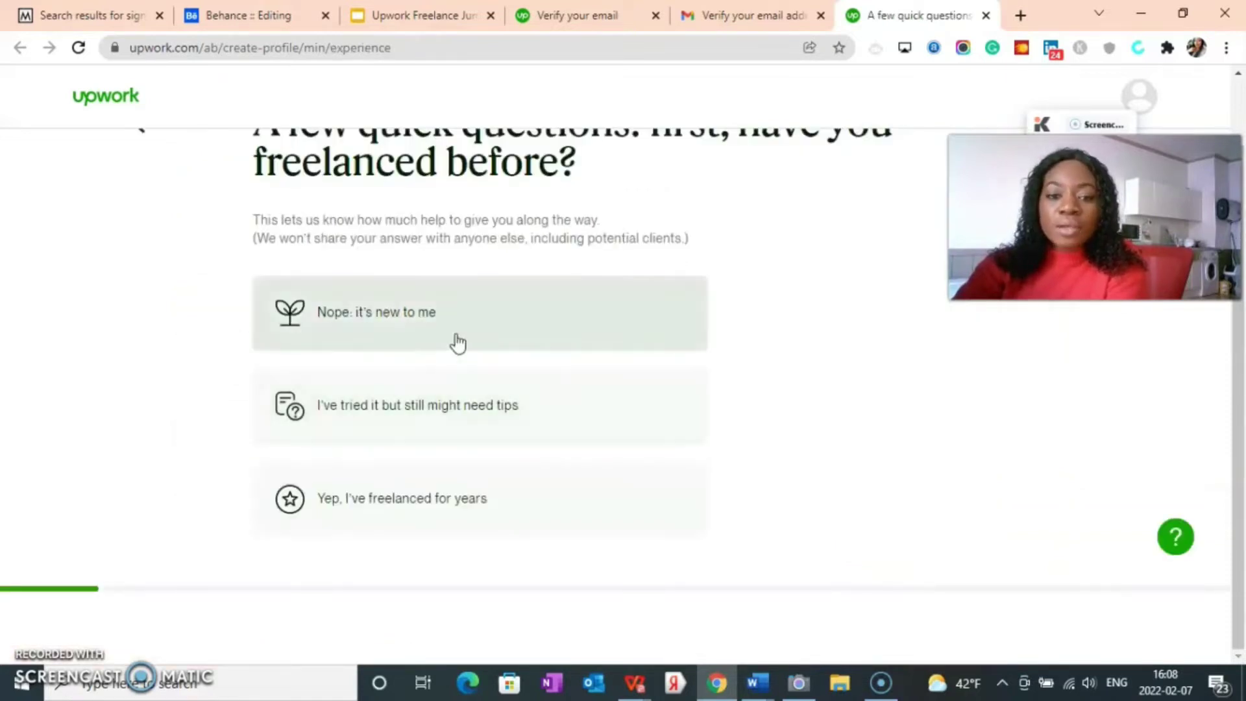
scroll(458, 343, "up", 2)
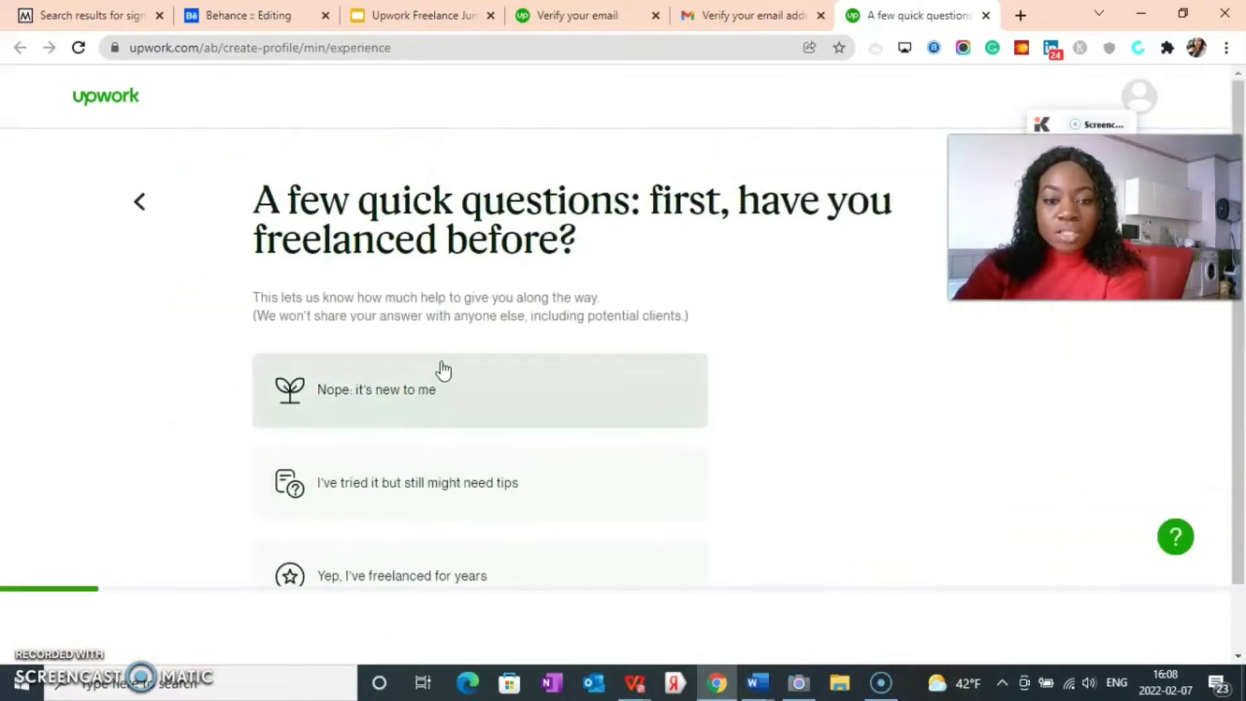
scroll(426, 389, "down", 2)
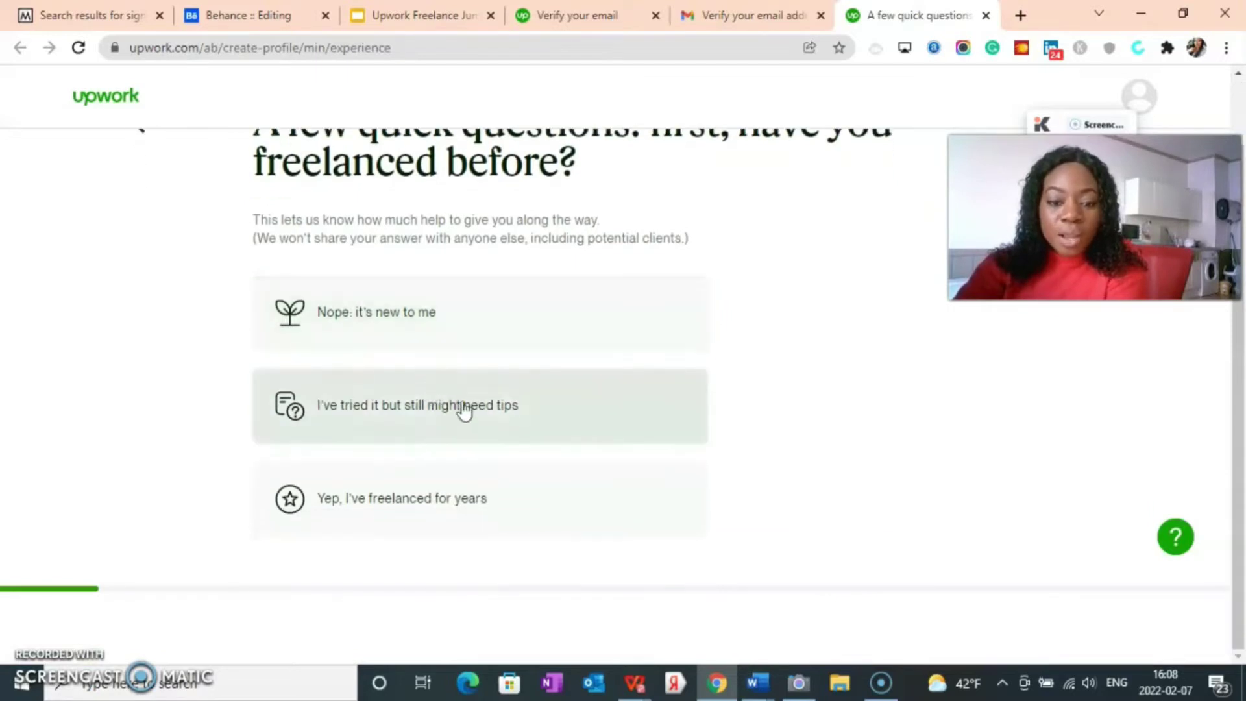
scroll(462, 406, "up", 2)
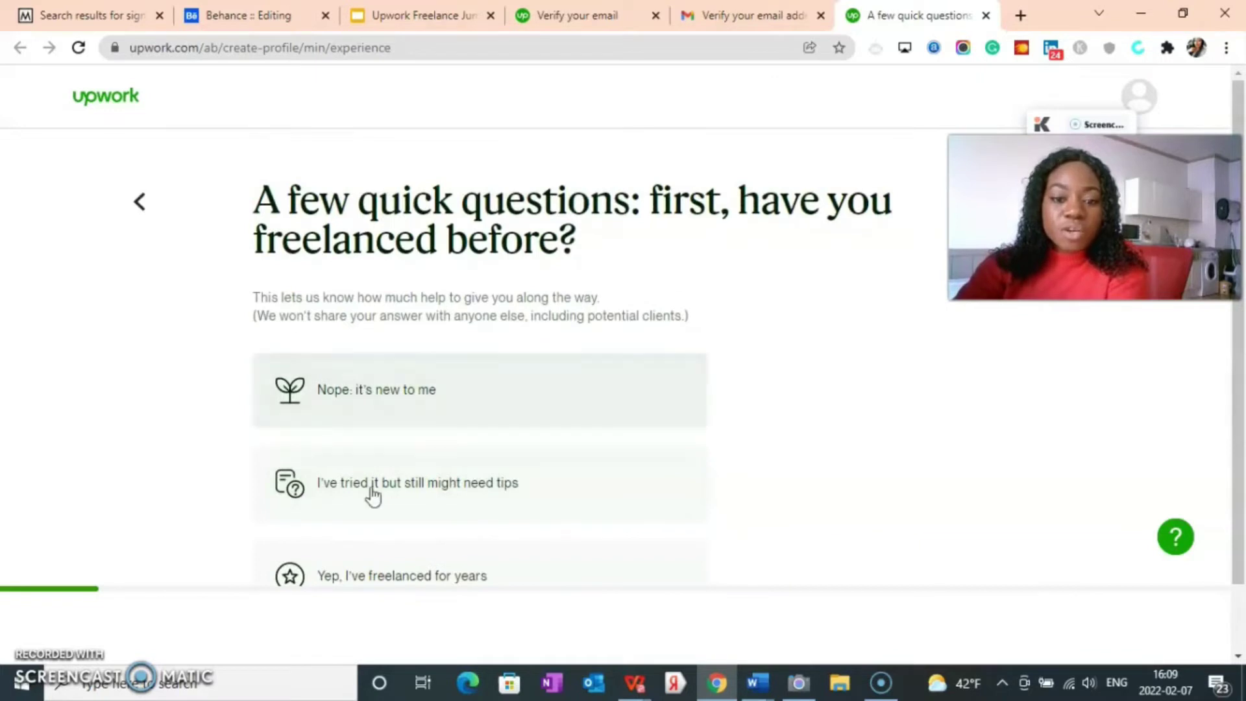
scroll(414, 415, "down", 2)
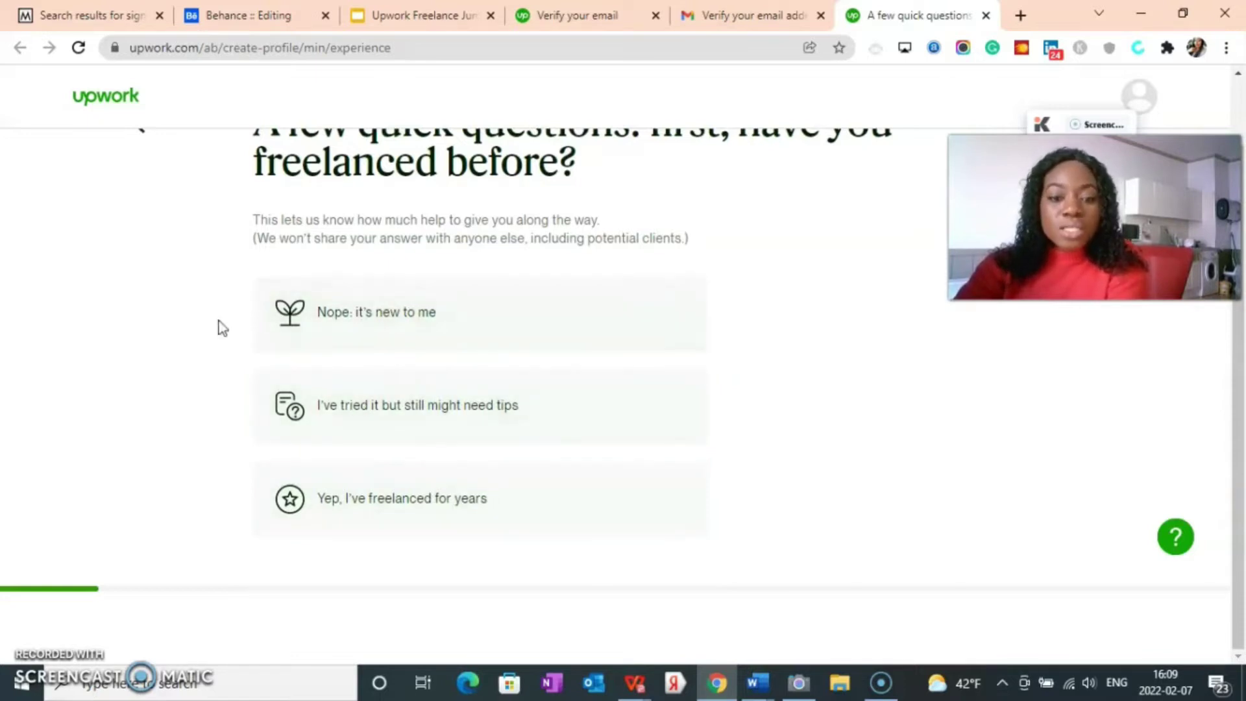
left_click(350, 510)
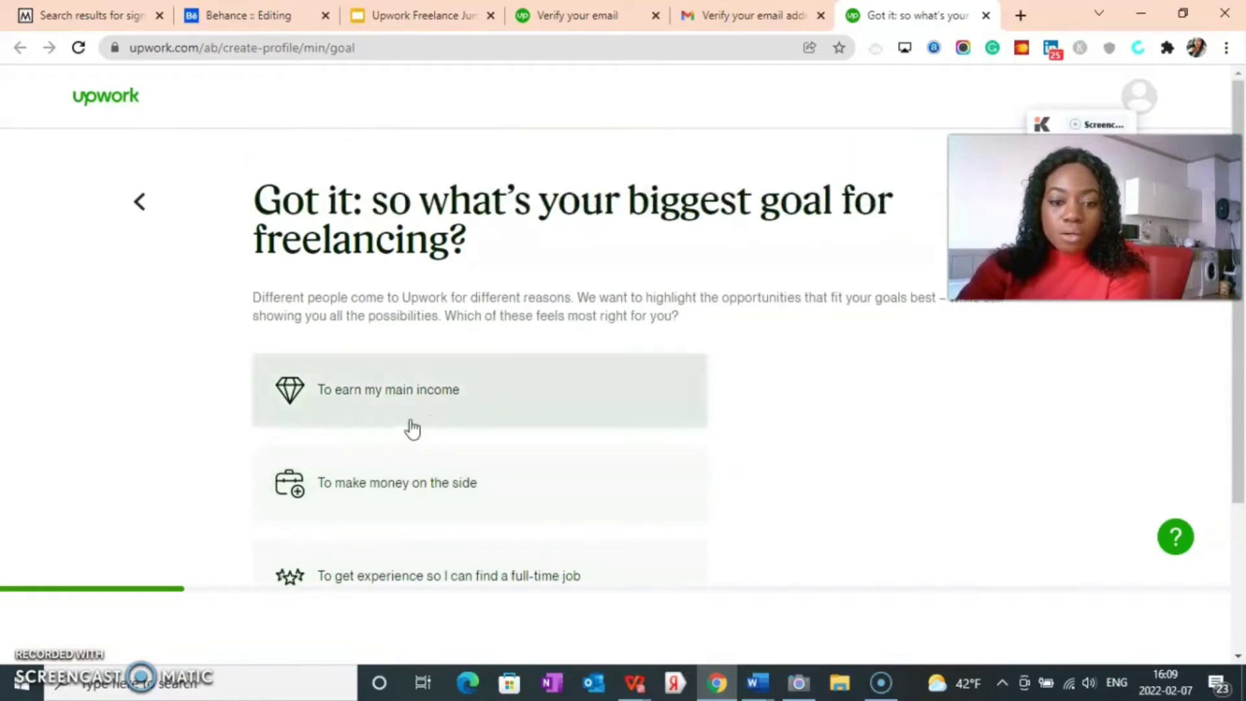
left_click(415, 417)
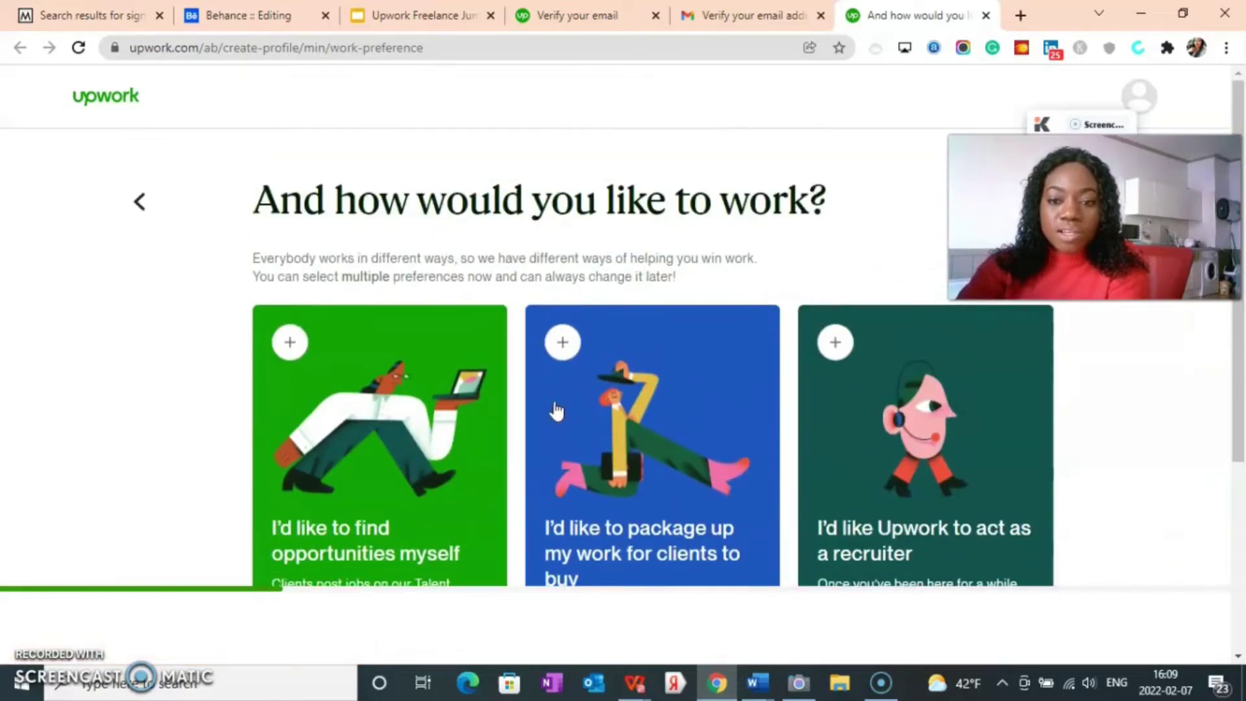
scroll(626, 256, "down", 4)
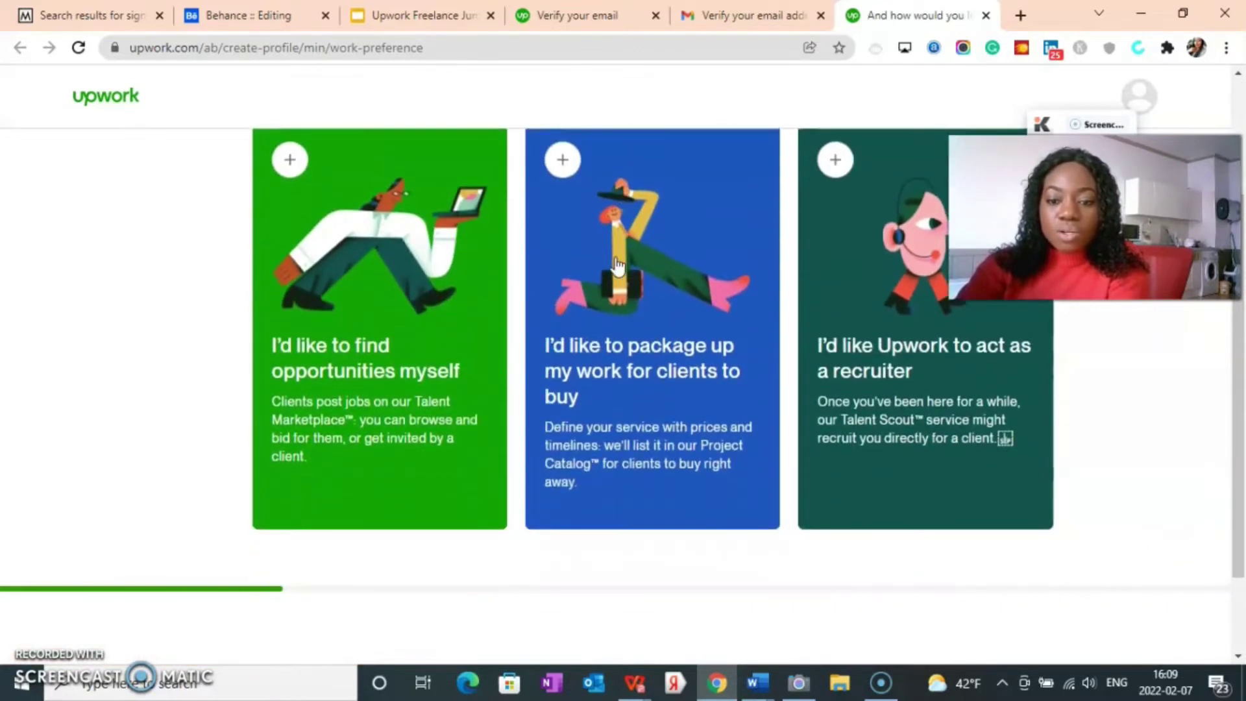
scroll(310, 316, "up", 3)
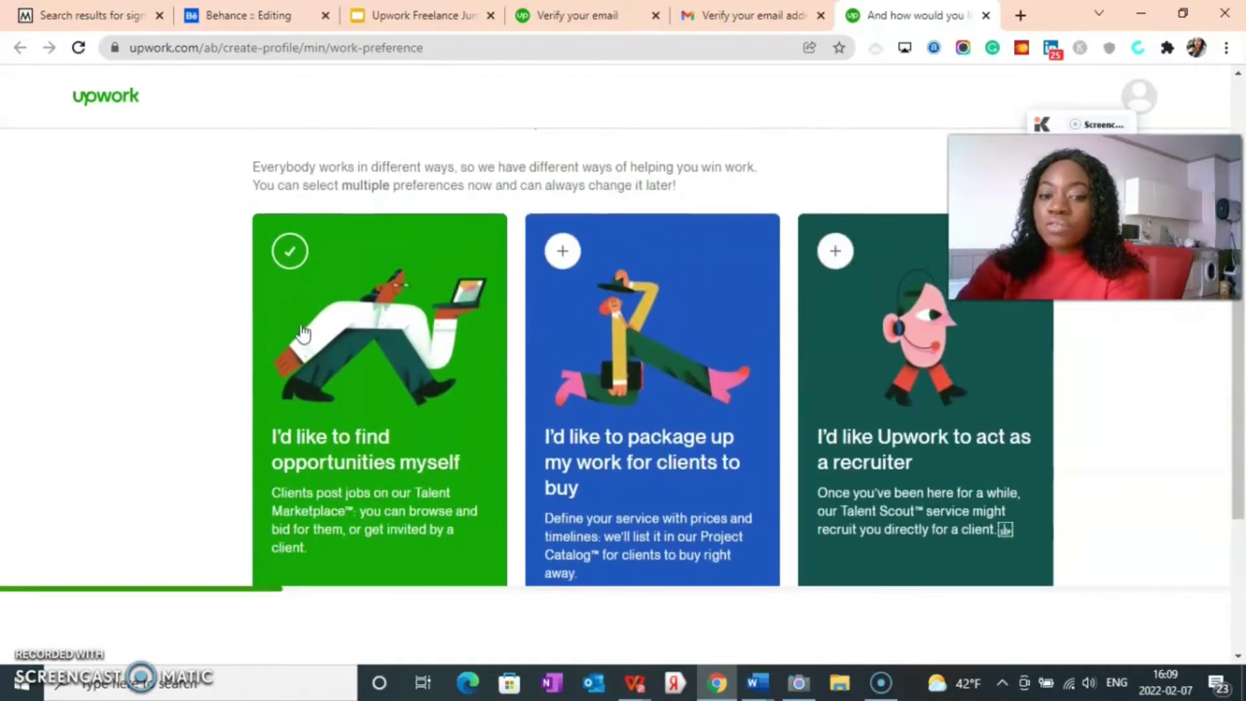
scroll(640, 439, "down", 3)
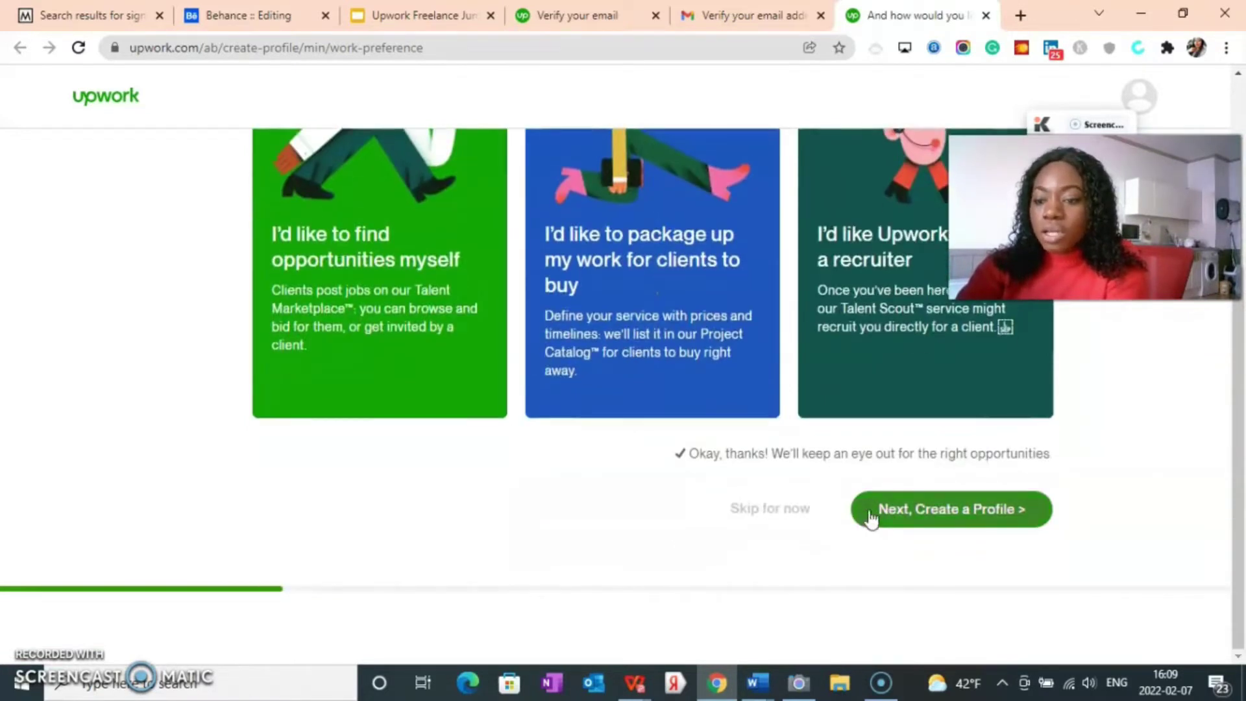
Step: Continue to profile creation and choose 'Fill Out Manually (15 min)' instead of importing a resume
left_click(899, 507)
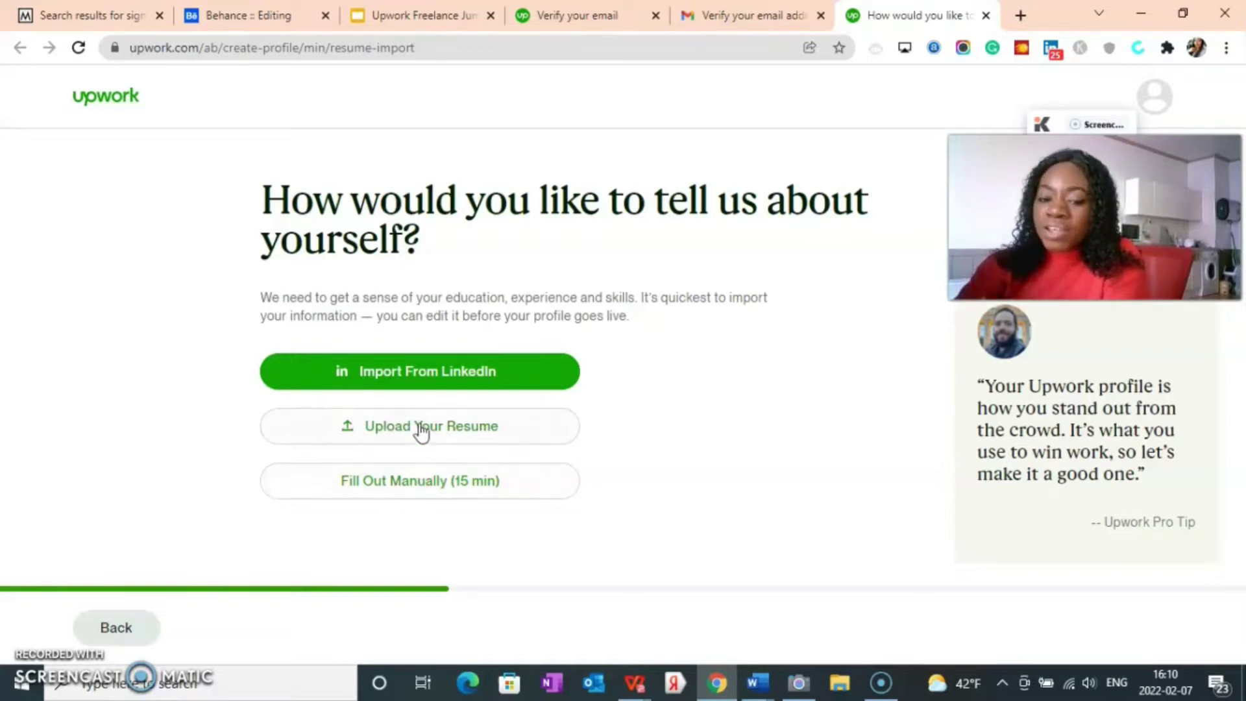
left_click(413, 482)
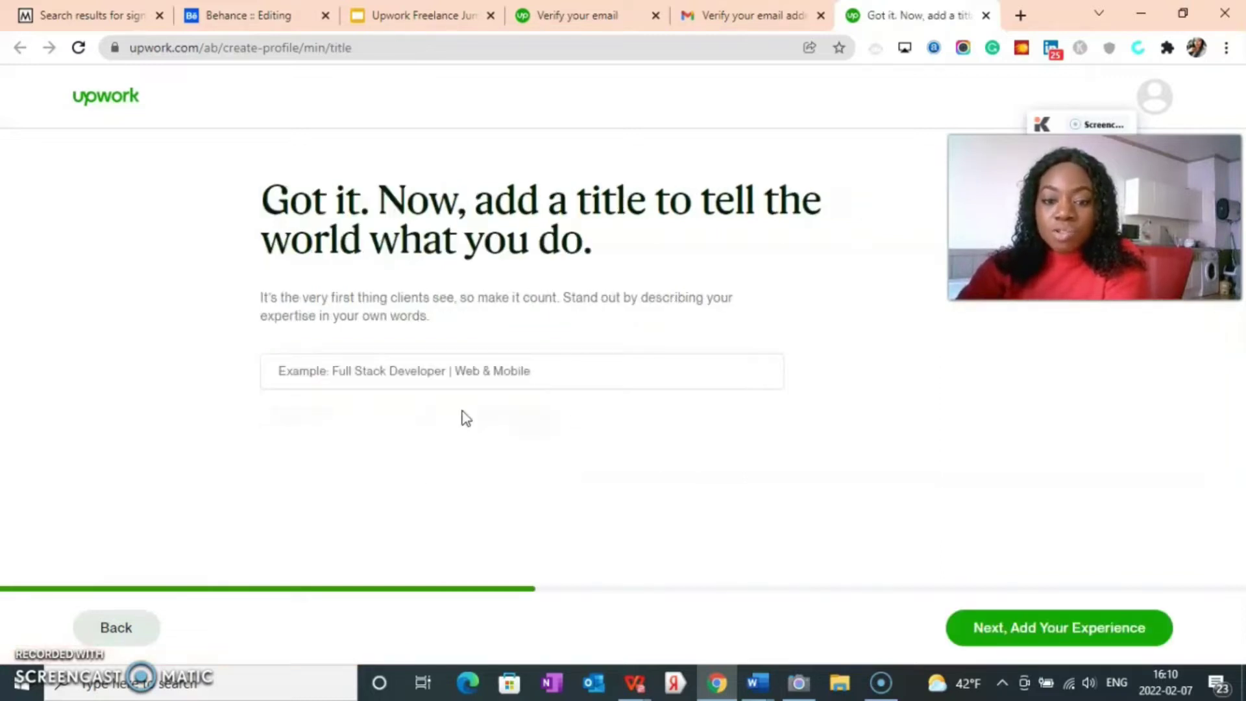
Step: Enter 'Rockstar Virtual Assistant' as the professional title, discarding earlier drafts
left_click(331, 375)
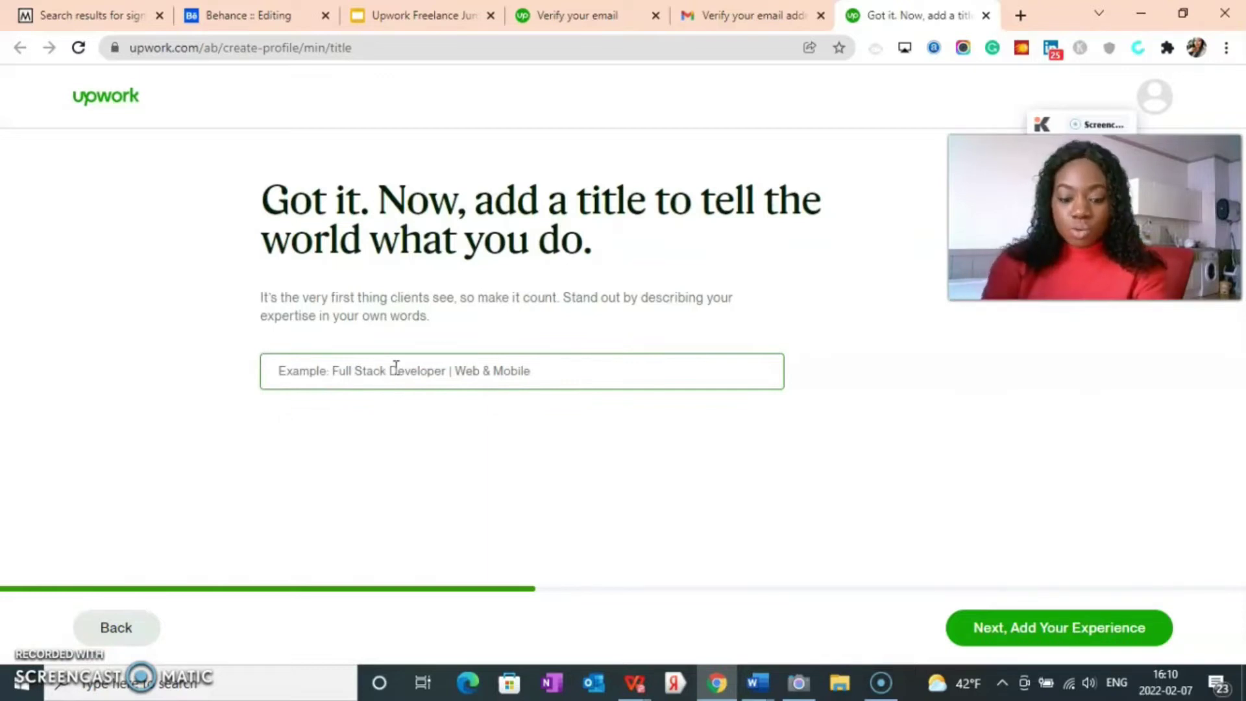
type("expert")
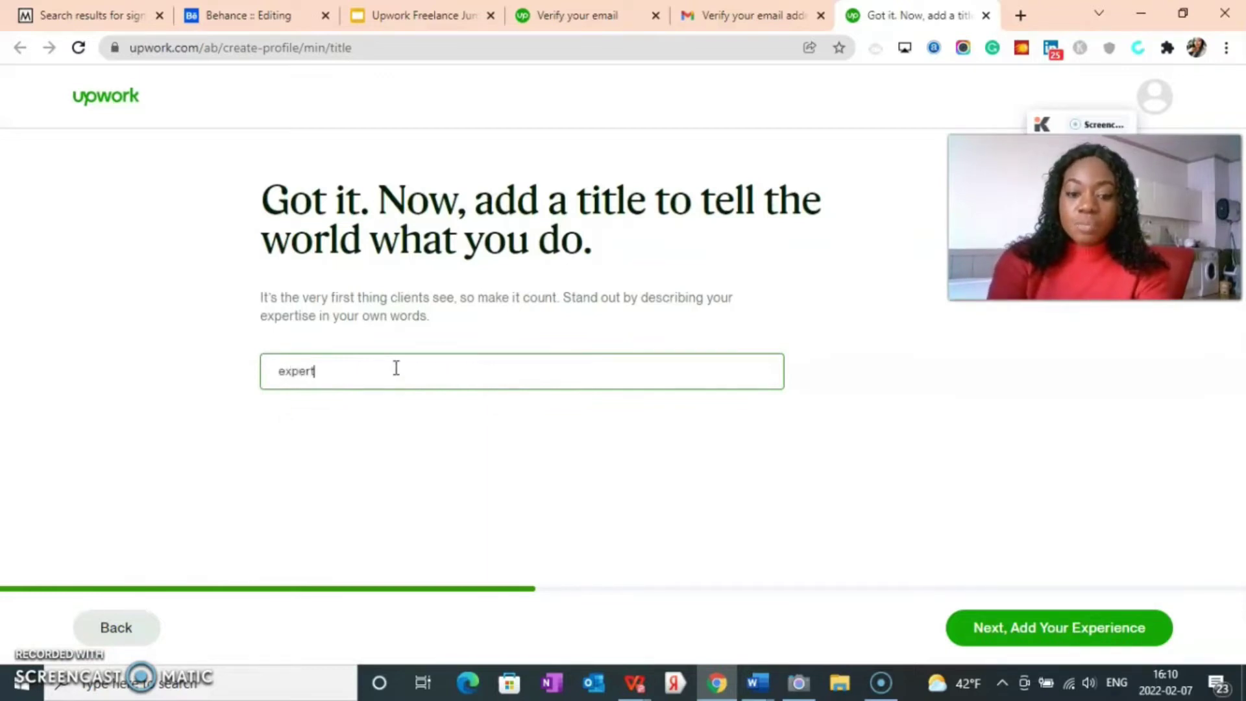
type("x")
key("BackSpace")
key("BackSpace")
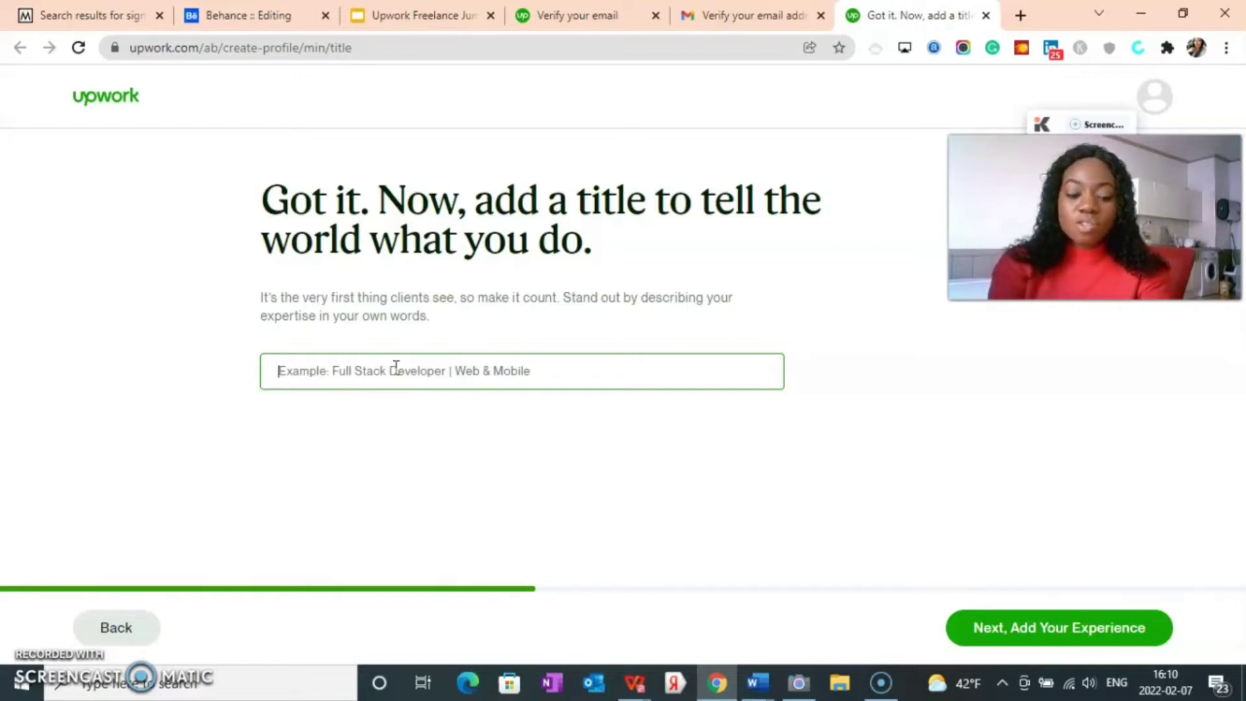
type("Expert Virtual Assistan")
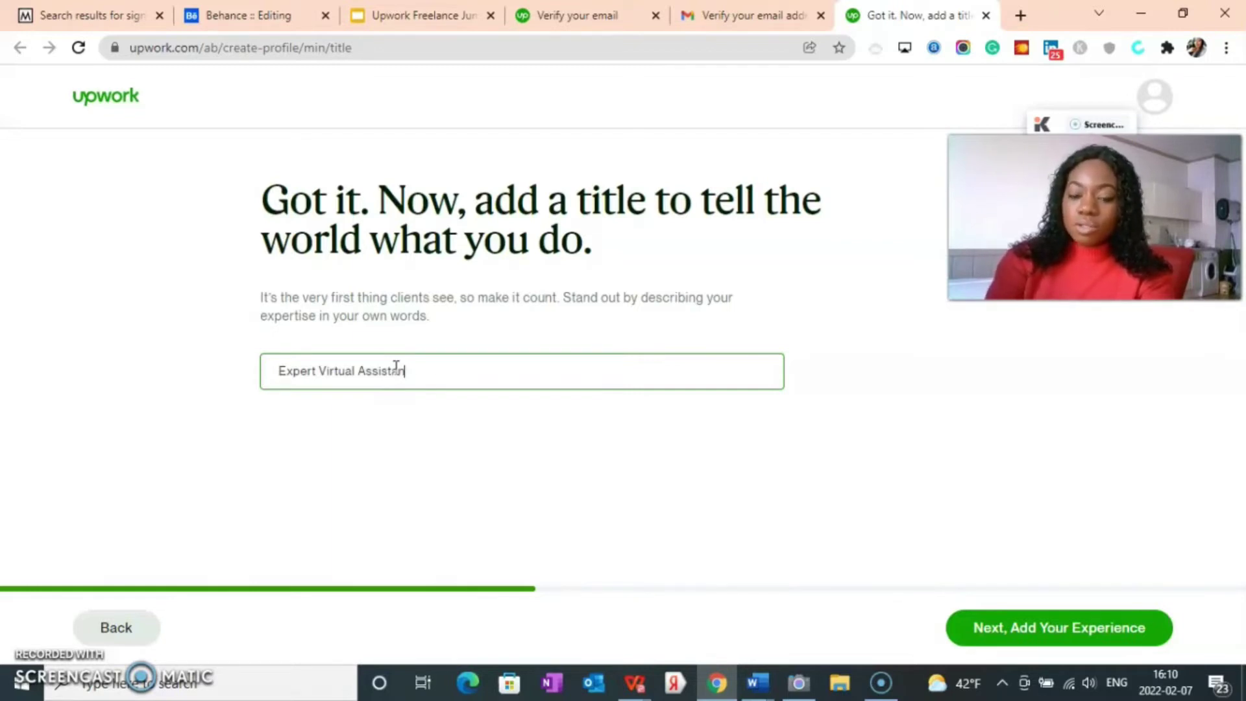
key("BackSpace")
key("BackSpace")
key("BackSpace")
key("BackSpace")
key("BackSpace")
key("BackSpace")
key("BackSpace")
key("BackSpace")
key("BackSpace")
key("BackSpace")
key("BackSpace")
key("BackSpace")
key("BackSpace")
key("BackSpace")
key("BackSpace")
key("BackSpace")
key("BackSpace")
key("BackSpace")
key("BackSpace")
key("BackSpace")
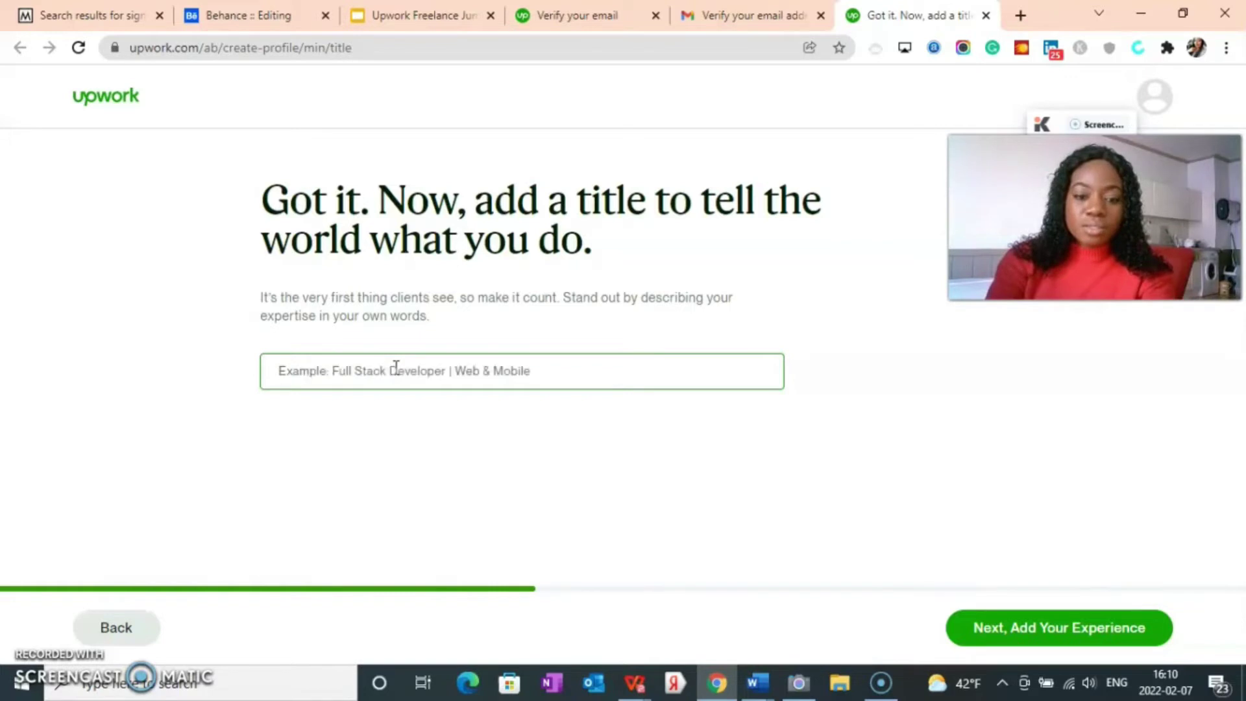
type("Rockstar Virtual Assistant")
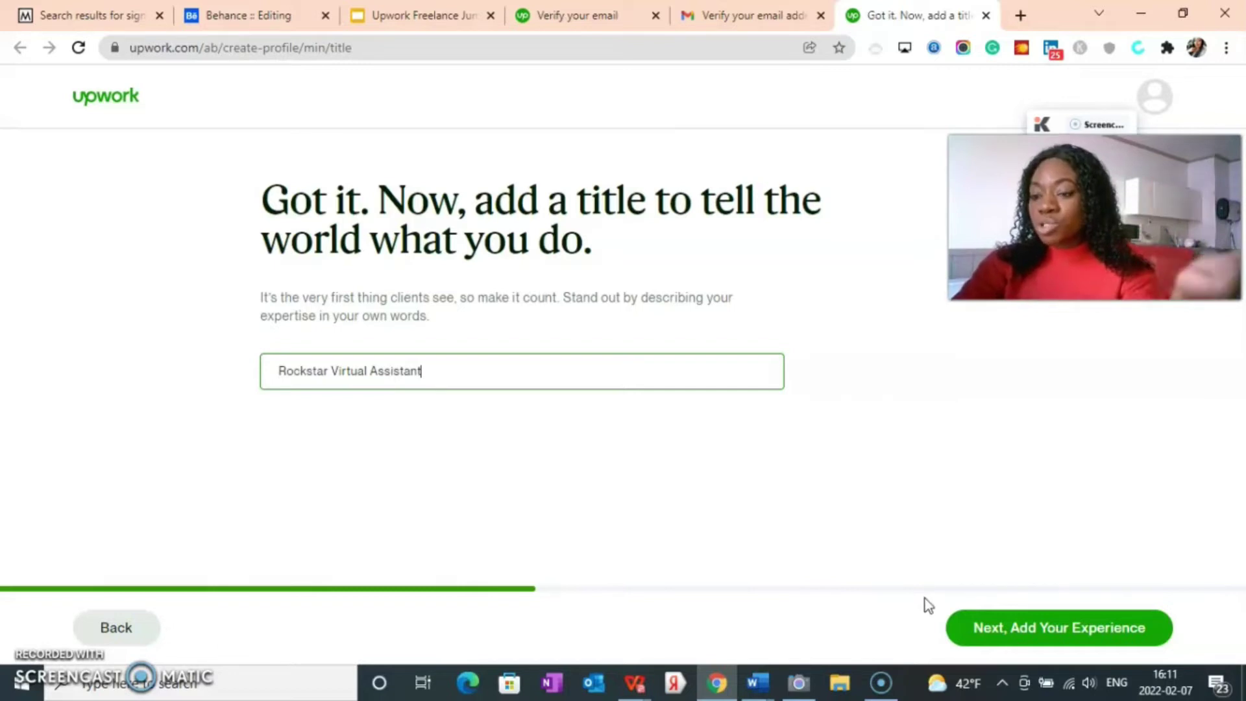
Step: Save the Rockstar Virtual Assistant title and open the Add Work Experience form
left_click(1019, 639)
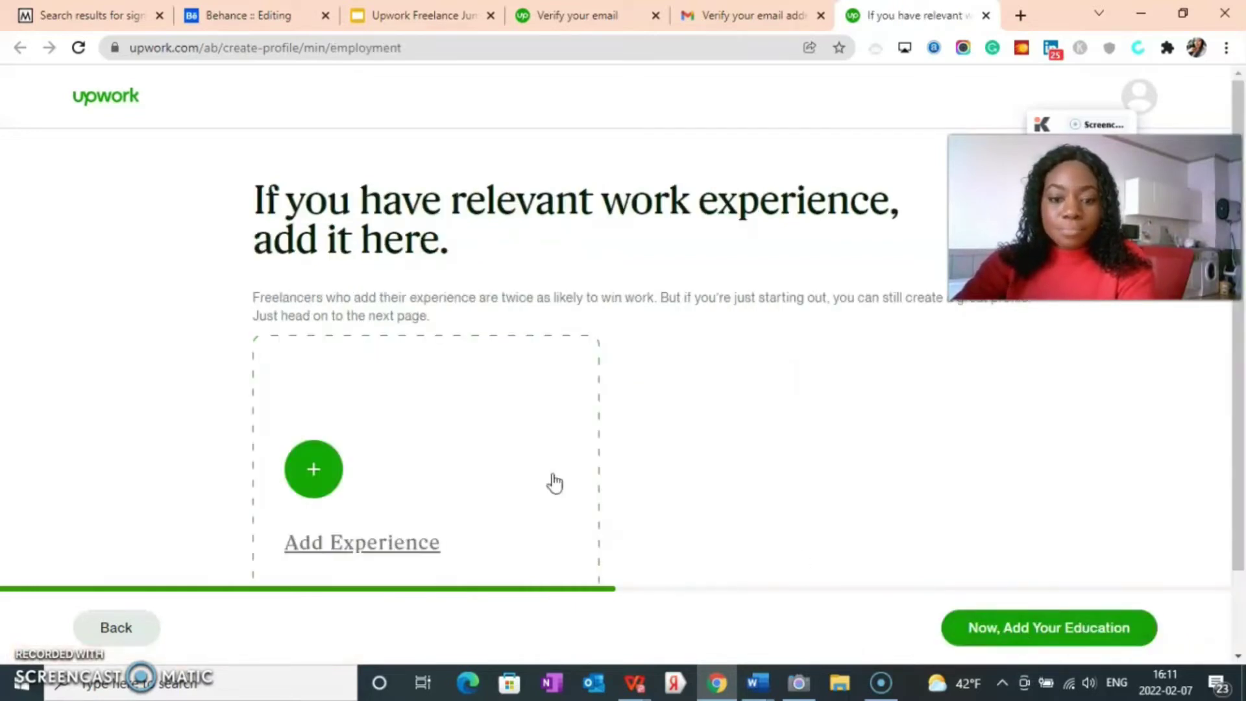
scroll(431, 497, "down", 1)
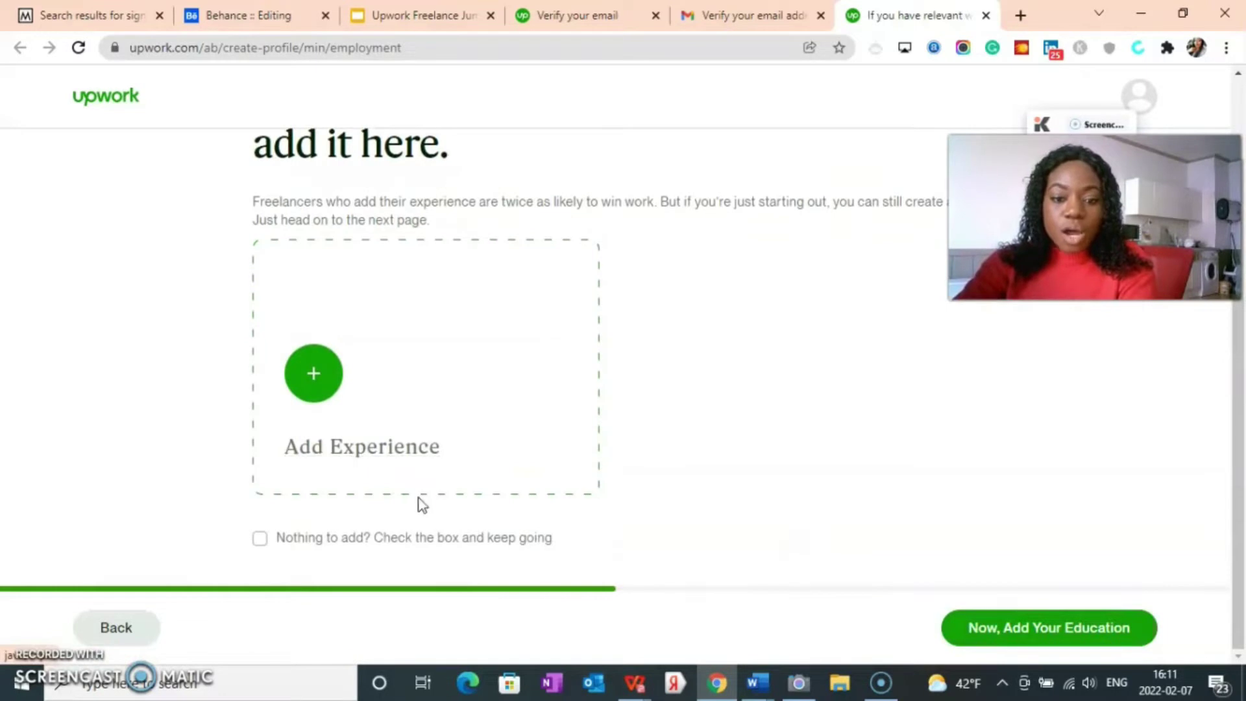
scroll(425, 499, "up", 1)
scroll(426, 499, "down", 1)
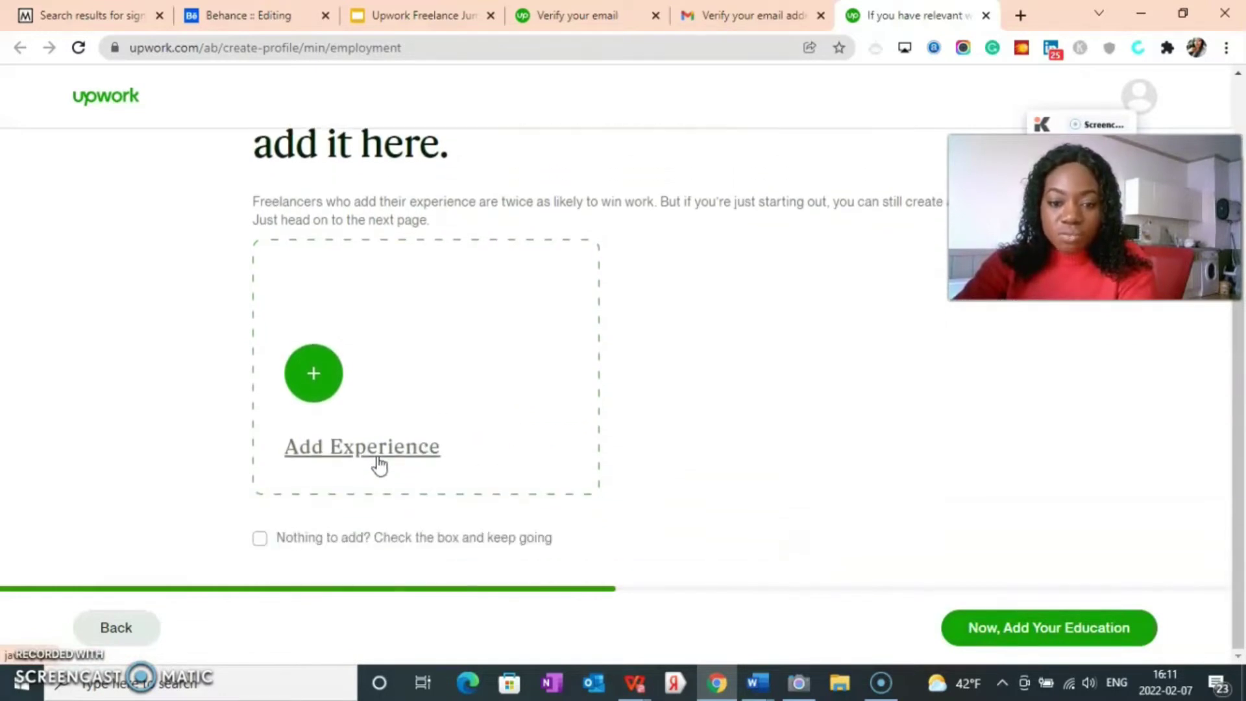
left_click(381, 445)
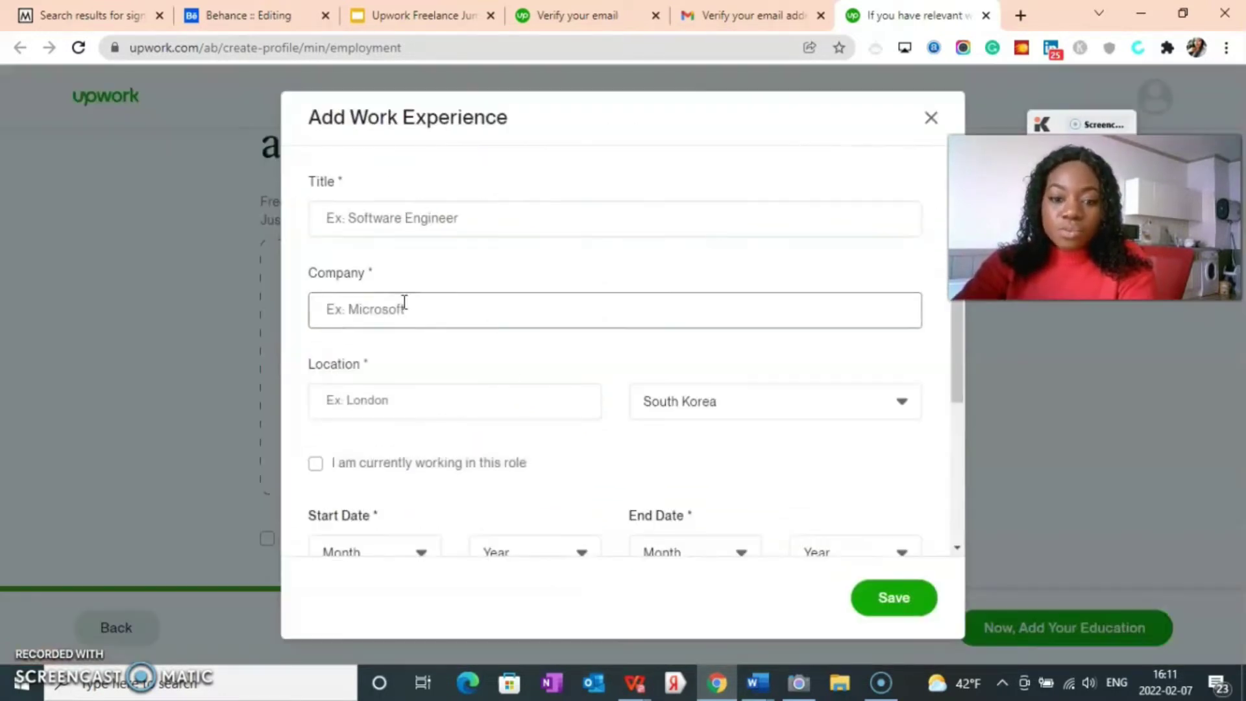
Step: Change the work experience location country from South Korea to Nigeria
left_click(407, 219)
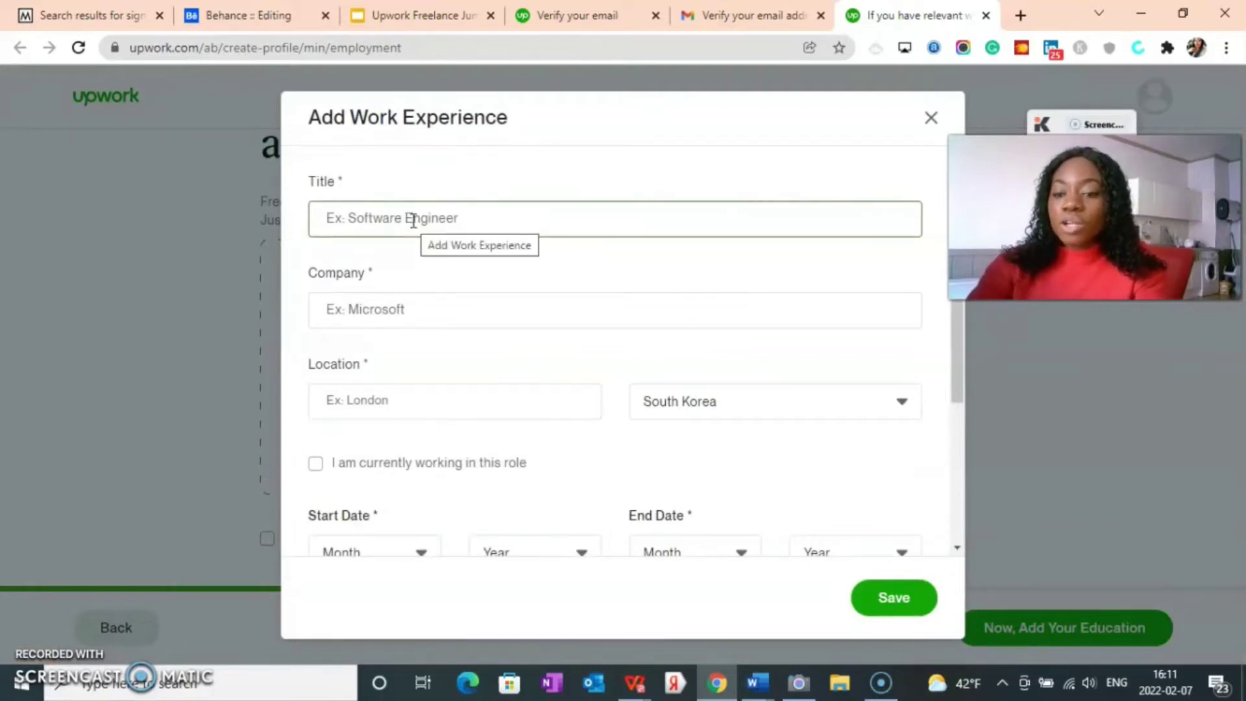
left_click(690, 407)
left_click(690, 407)
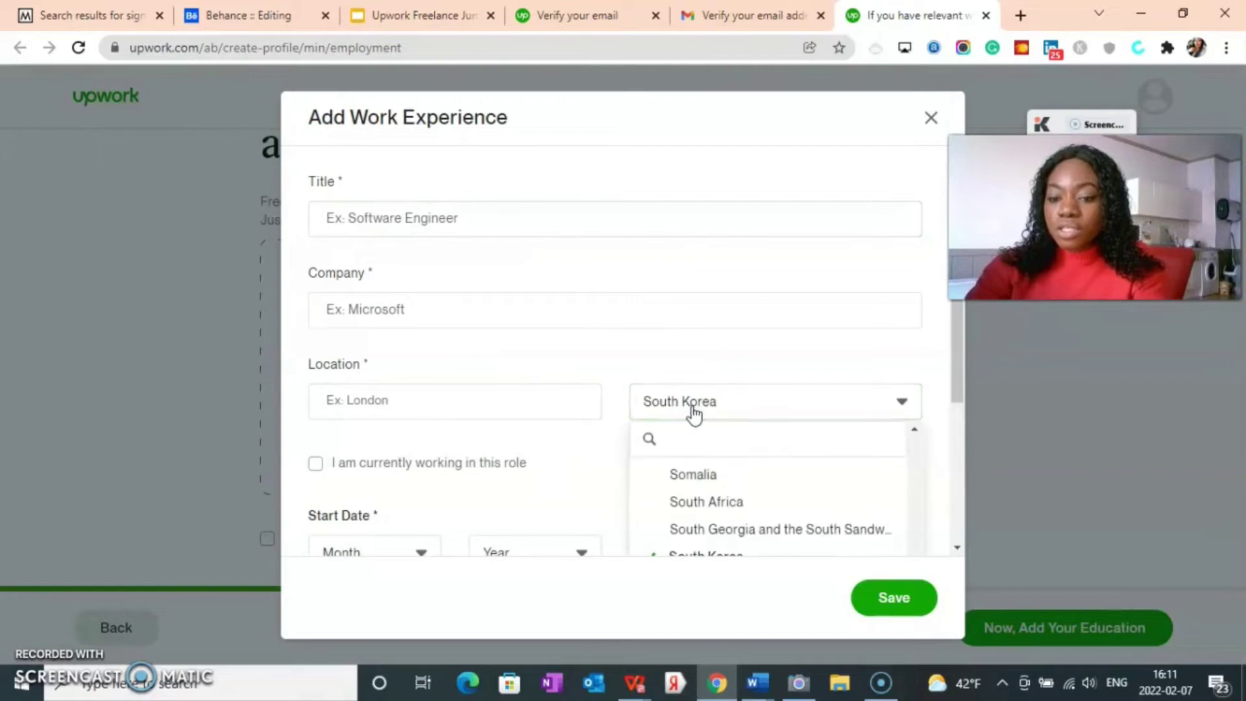
scroll(688, 480, "down", 2)
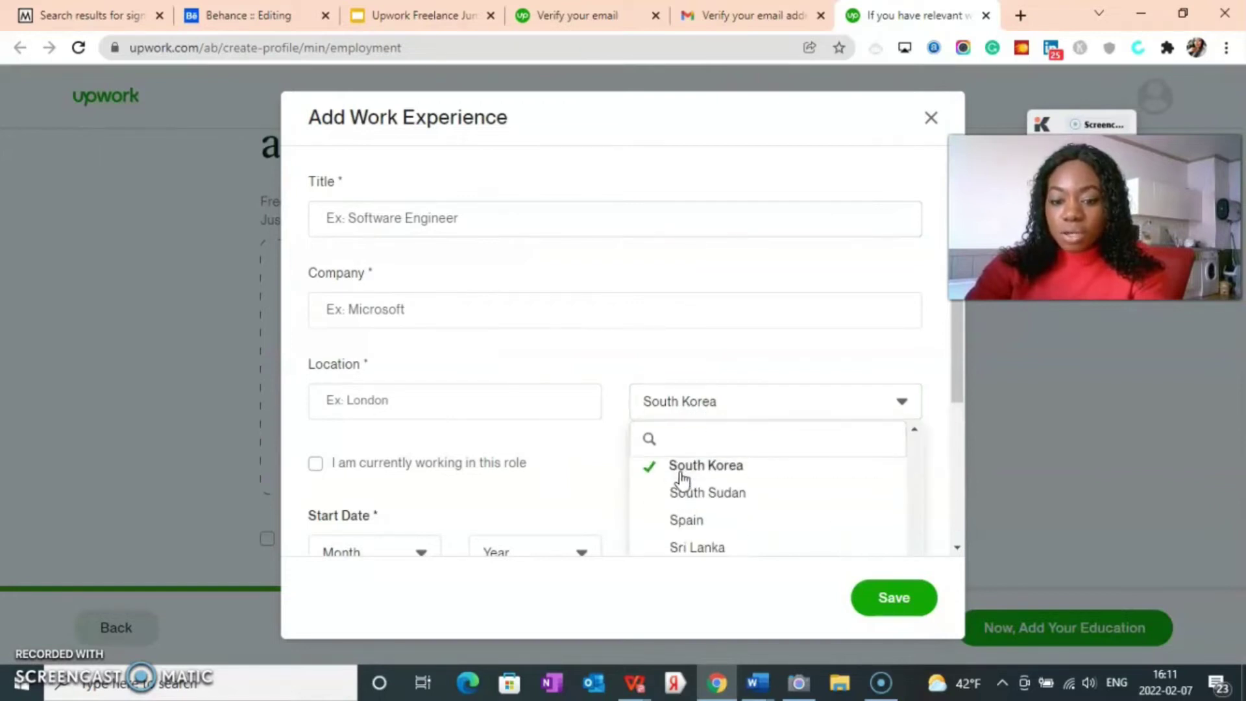
scroll(683, 488, "up", 3)
scroll(683, 490, "up", 1)
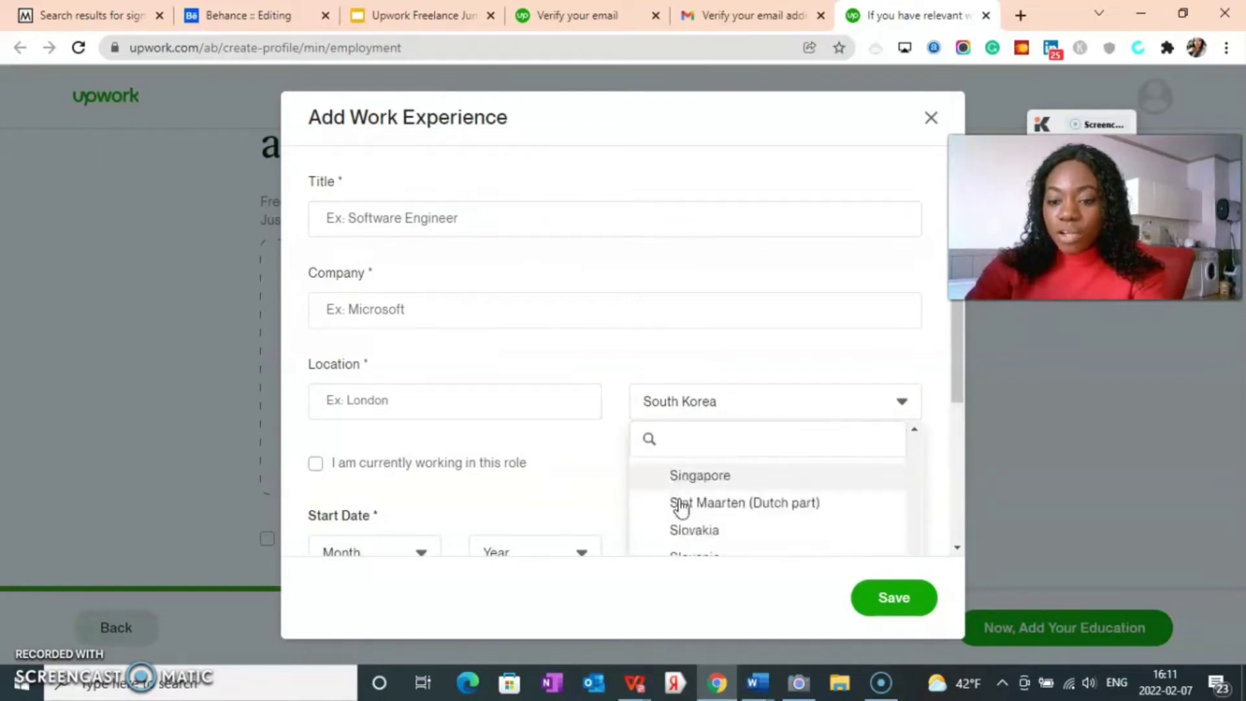
scroll(679, 499, "down", 10)
scroll(675, 513, "down", 7)
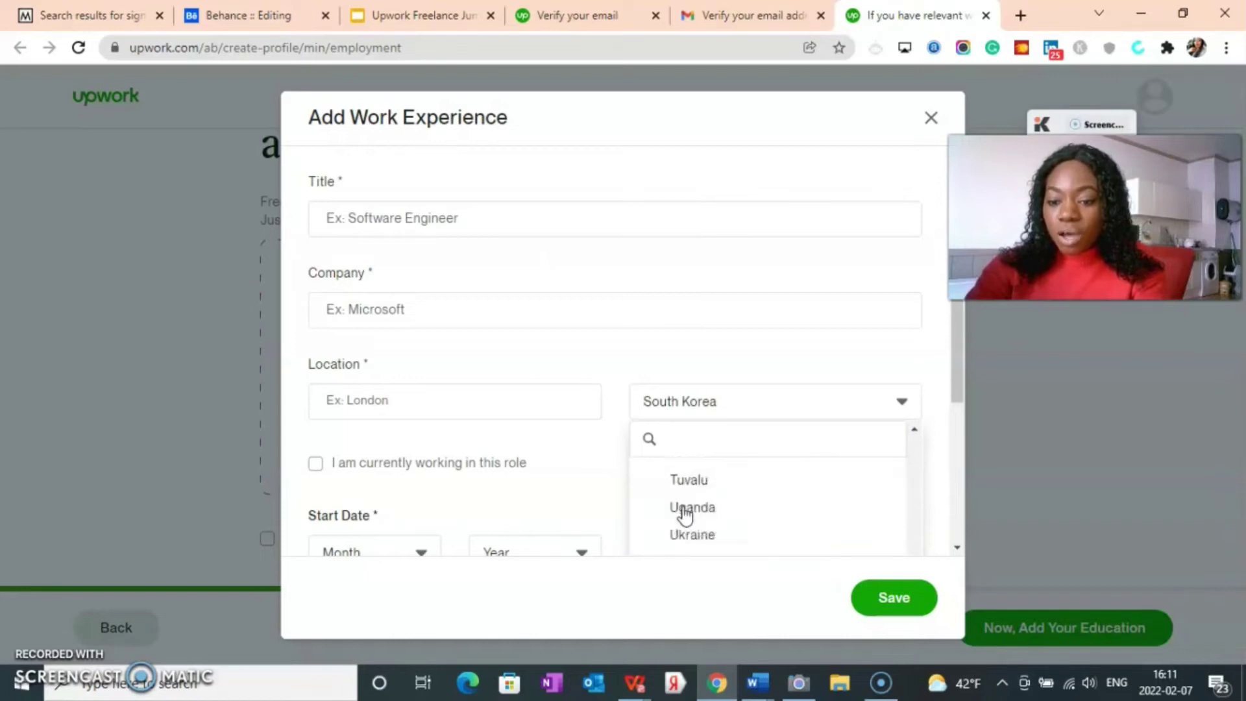
scroll(686, 519, "up", 7)
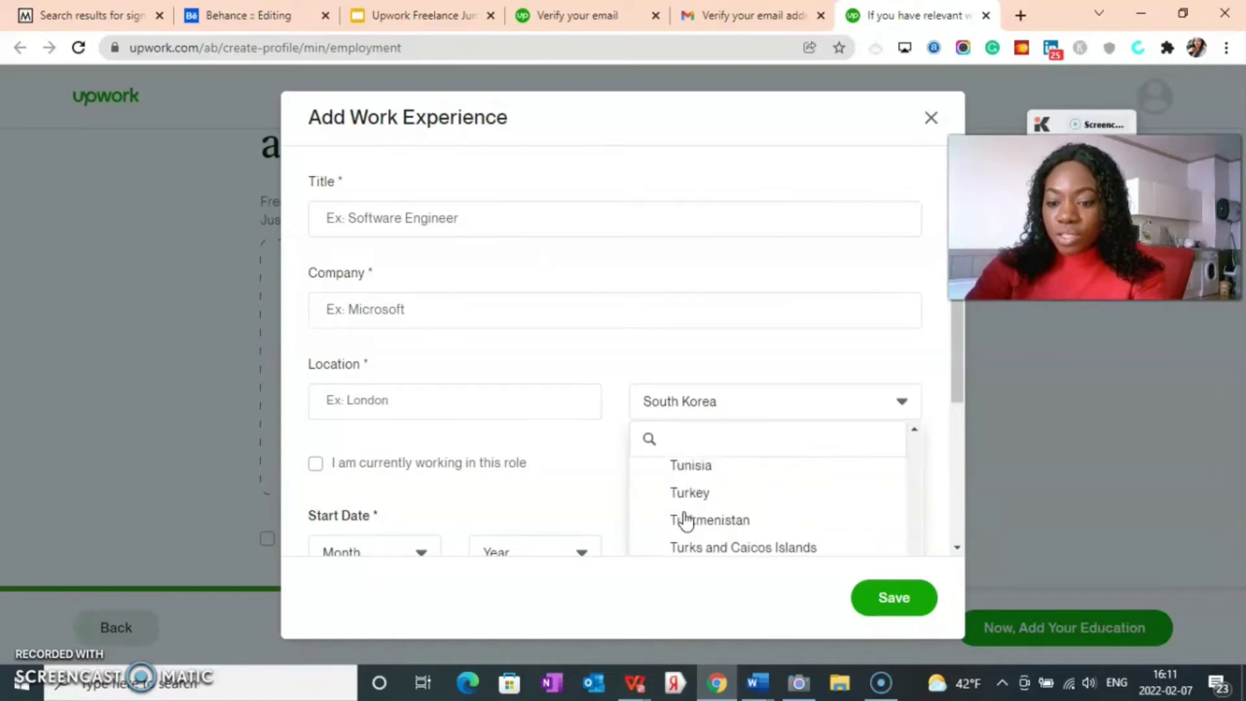
scroll(686, 519, "up", 7)
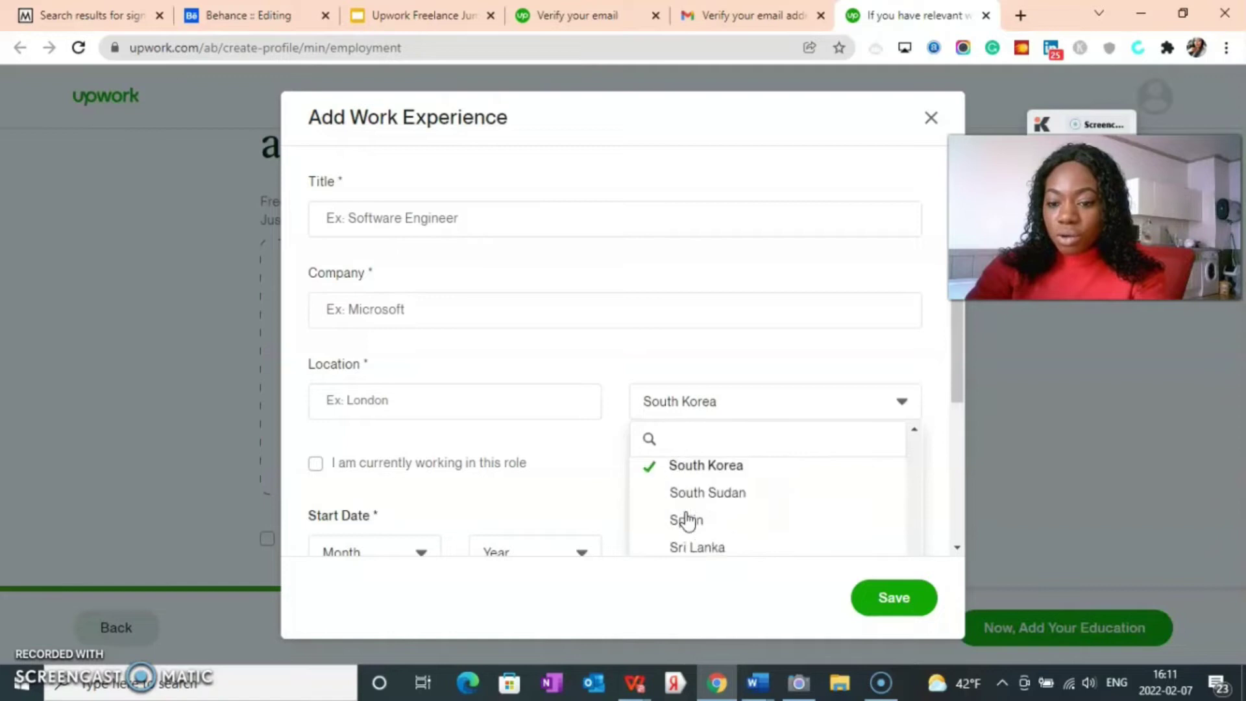
scroll(688, 520, "up", 8)
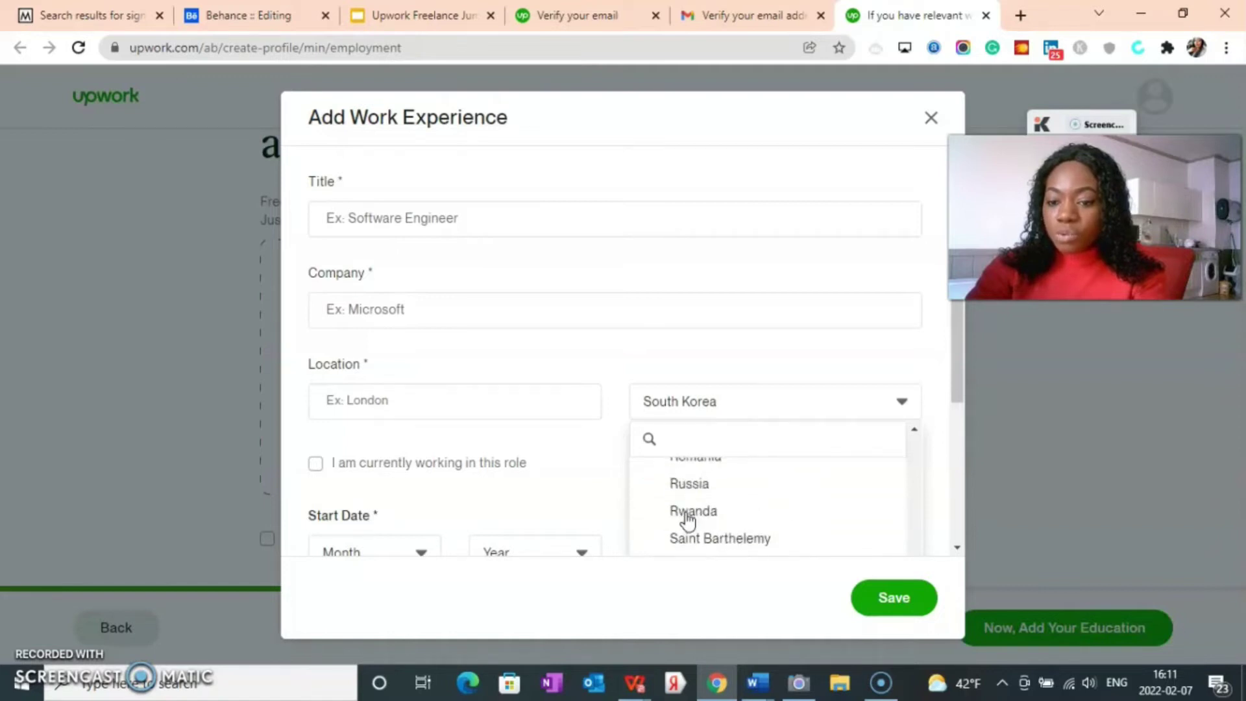
scroll(687, 519, "up", 4)
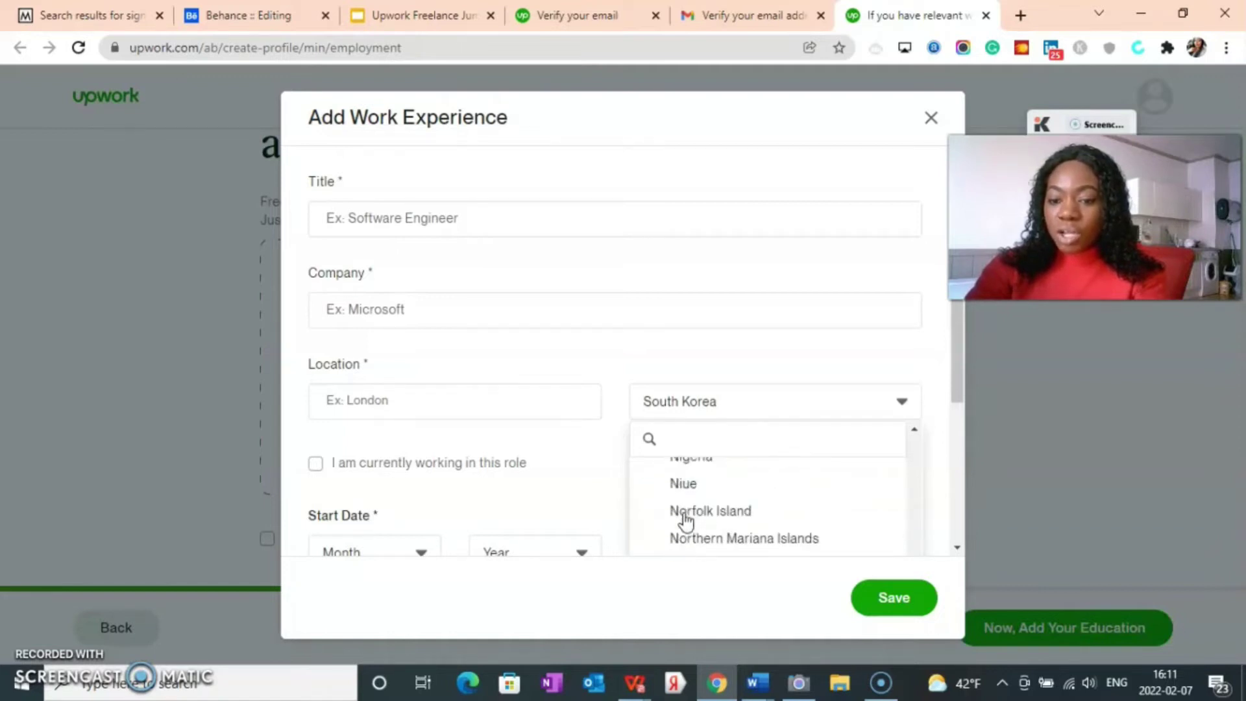
scroll(686, 522, "down", 4)
scroll(686, 523, "up", 4)
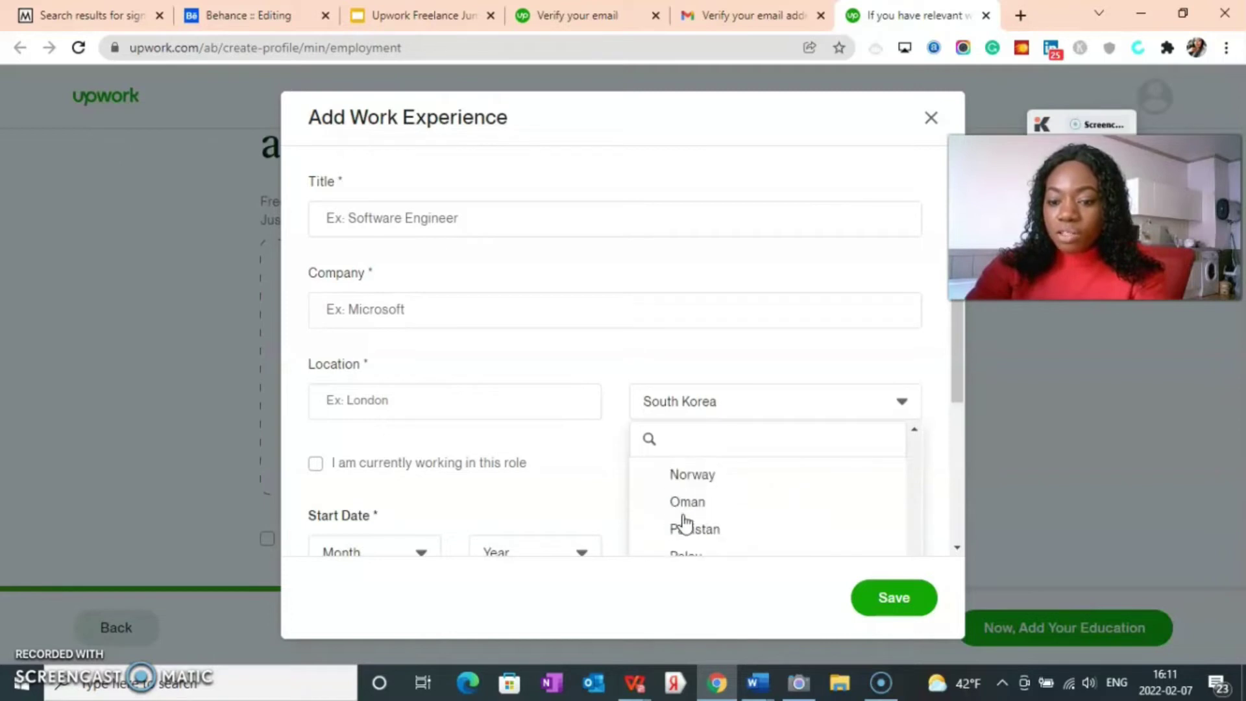
scroll(685, 521, "up", 1)
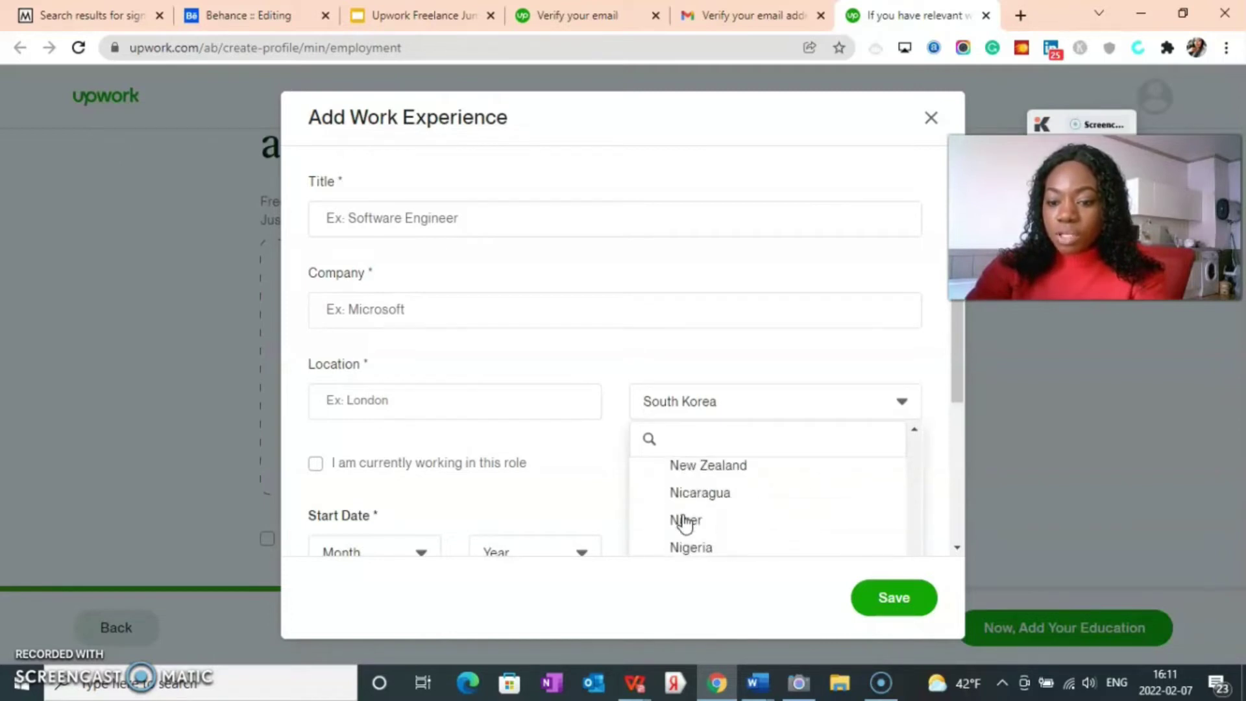
left_click(687, 547)
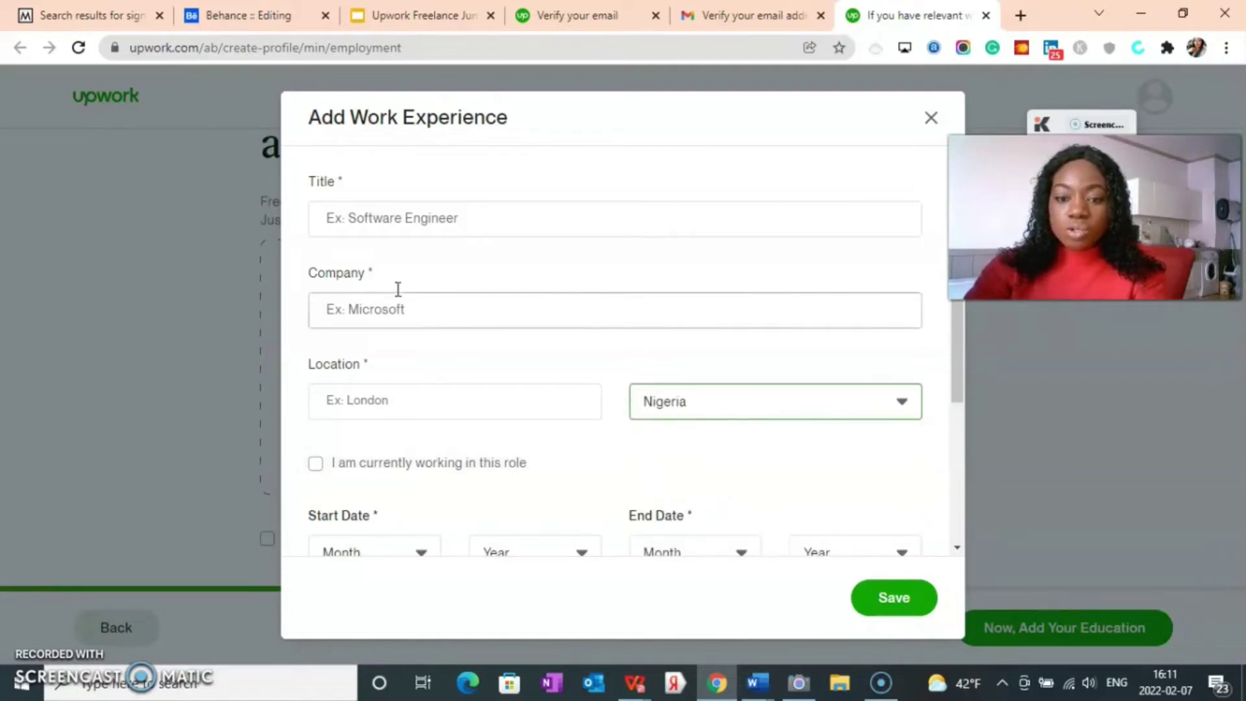
left_click(374, 211)
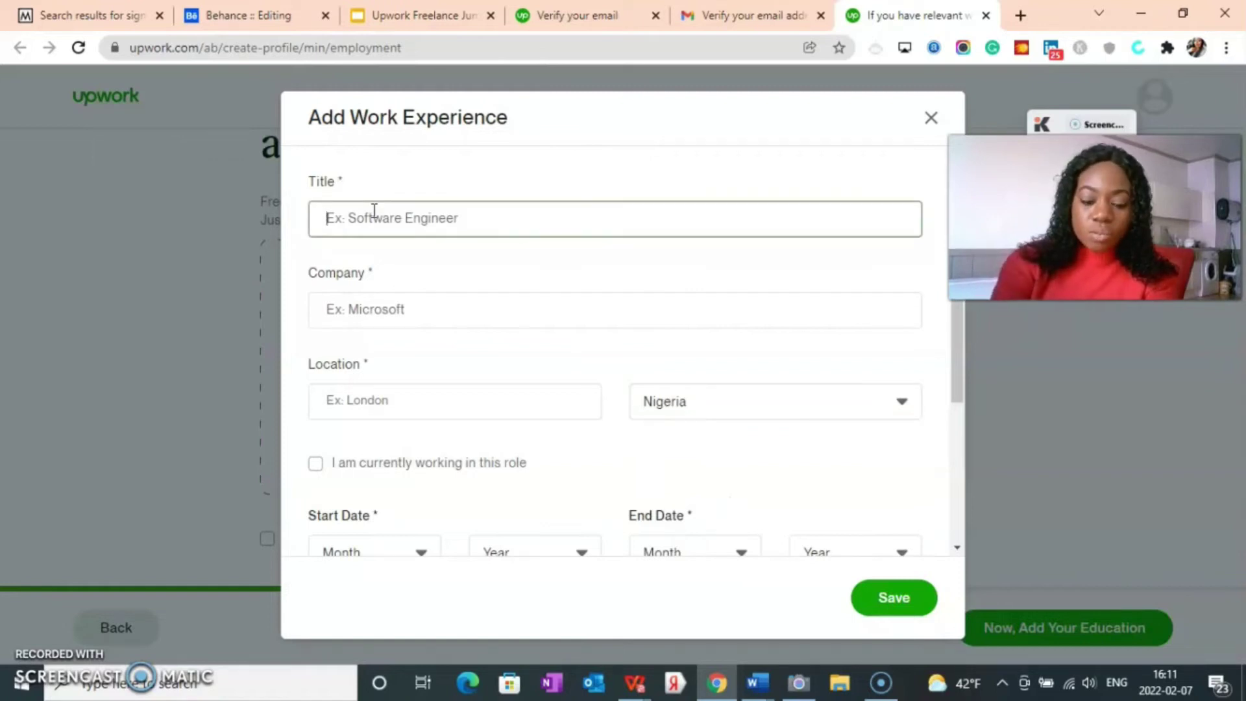
Step: Set the work experience title to Customer Service Representative
type("e")
key("BackSpace")
type("E")
type("ng")
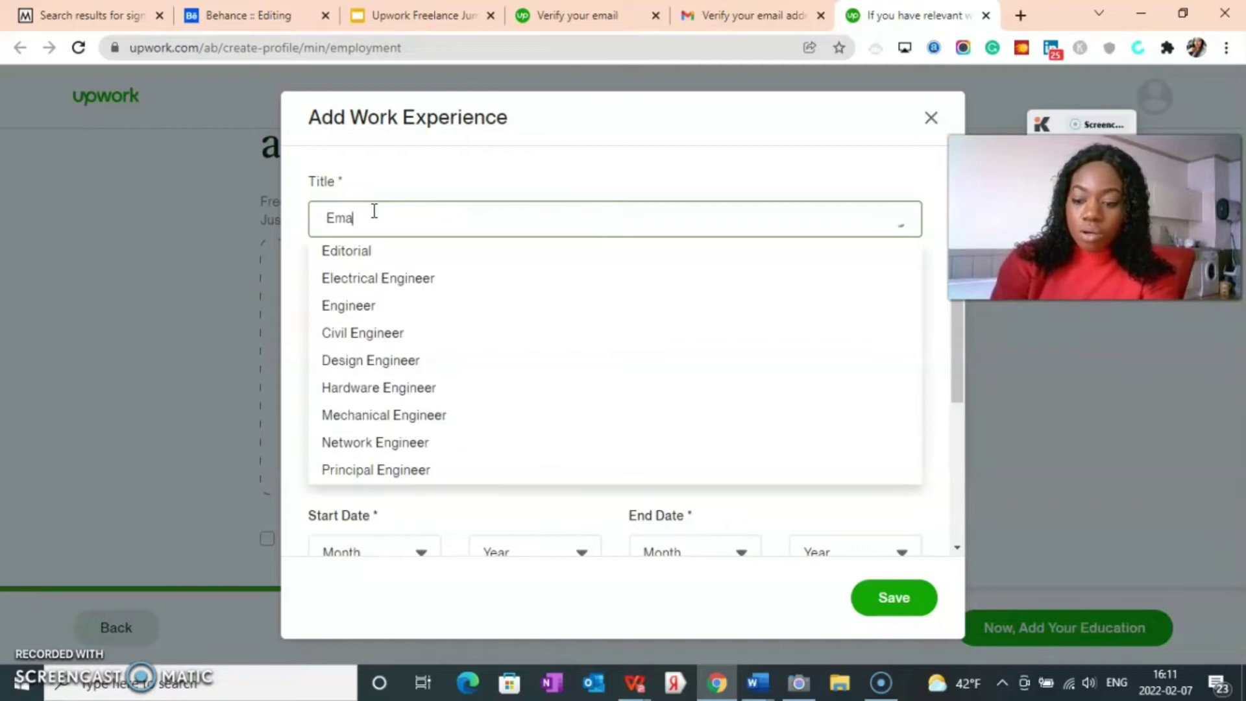
key("BackSpace")
key("BackSpace")
key("BackSpace")
type("CUST")
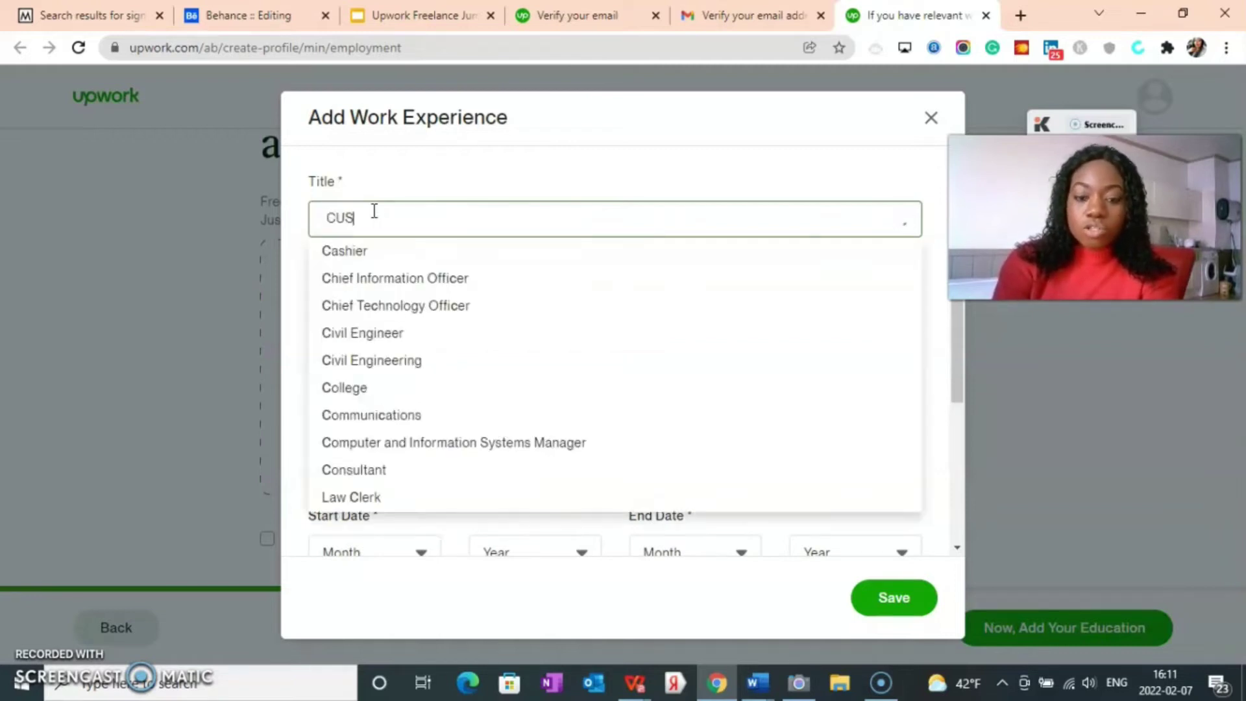
key("BackSpace")
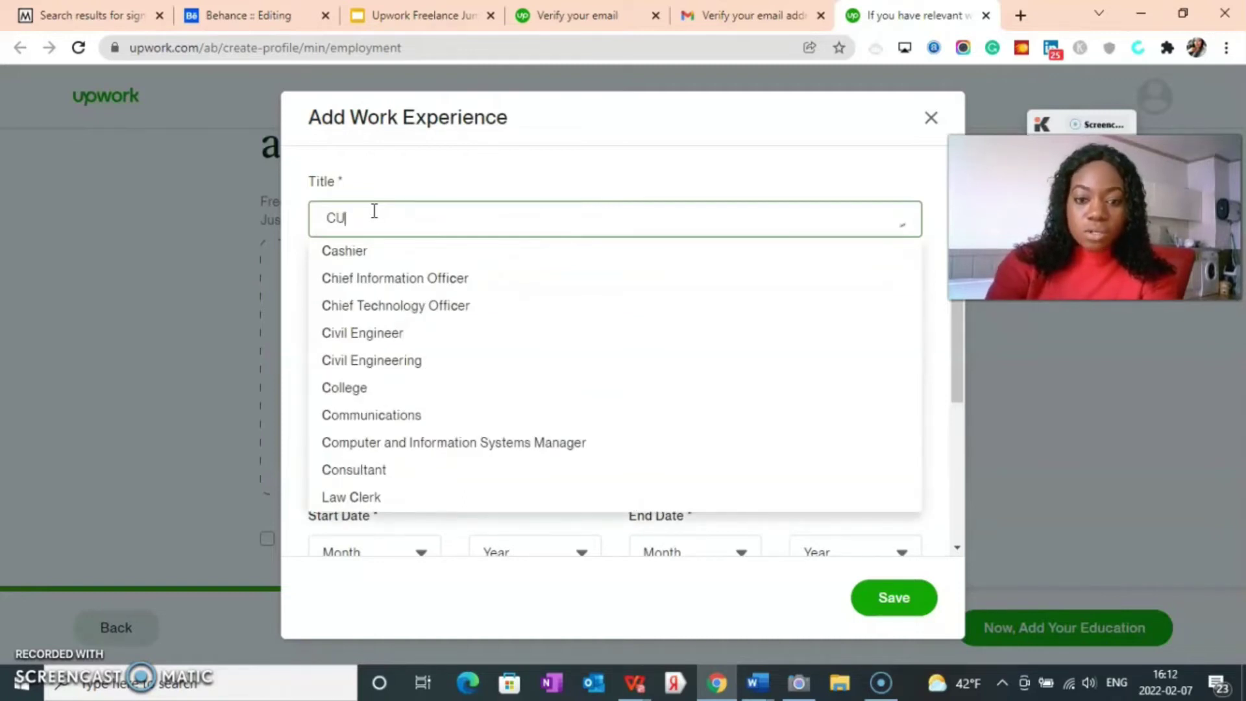
type("U")
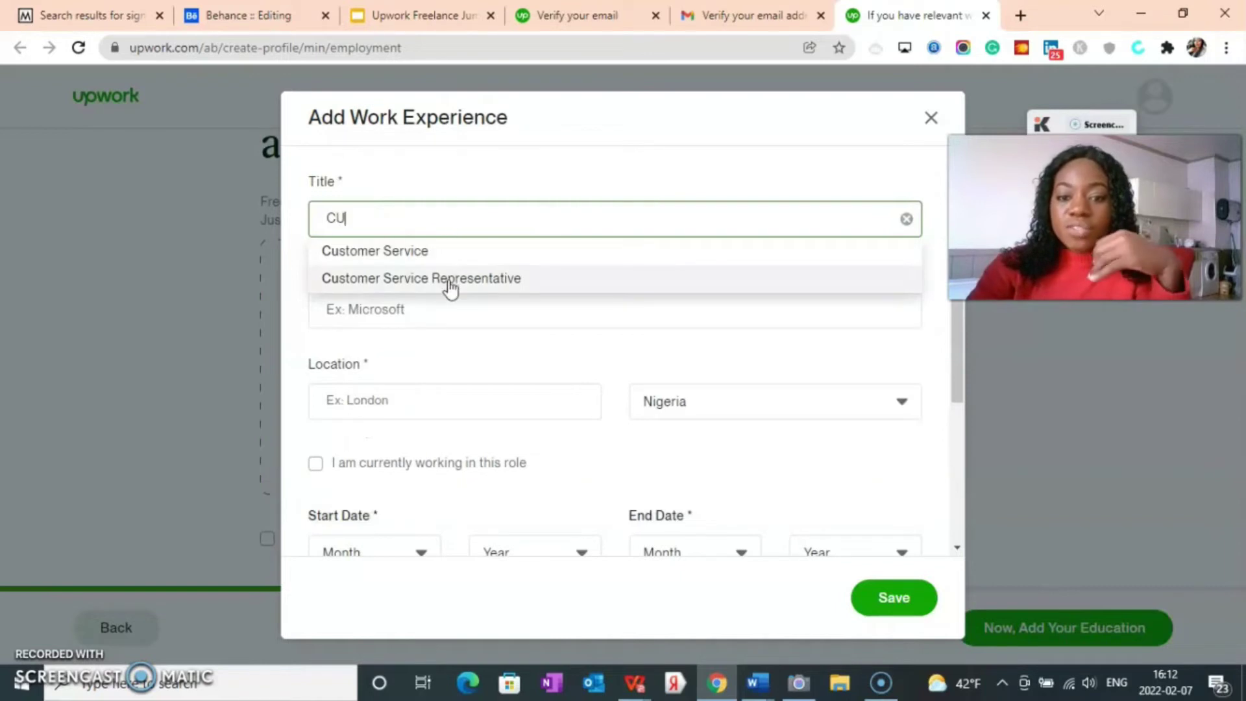
left_click(449, 279)
Step: Enter Womenfit as the company and Asaba as the location
left_click(367, 318)
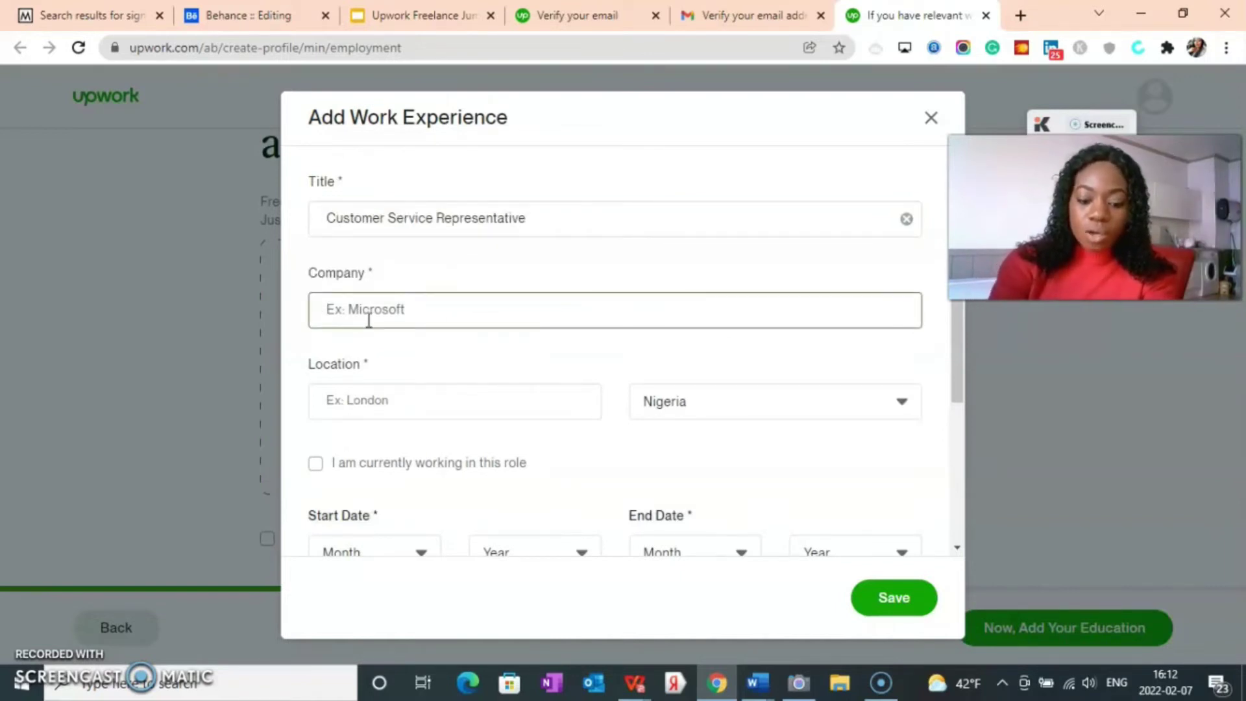
type("g")
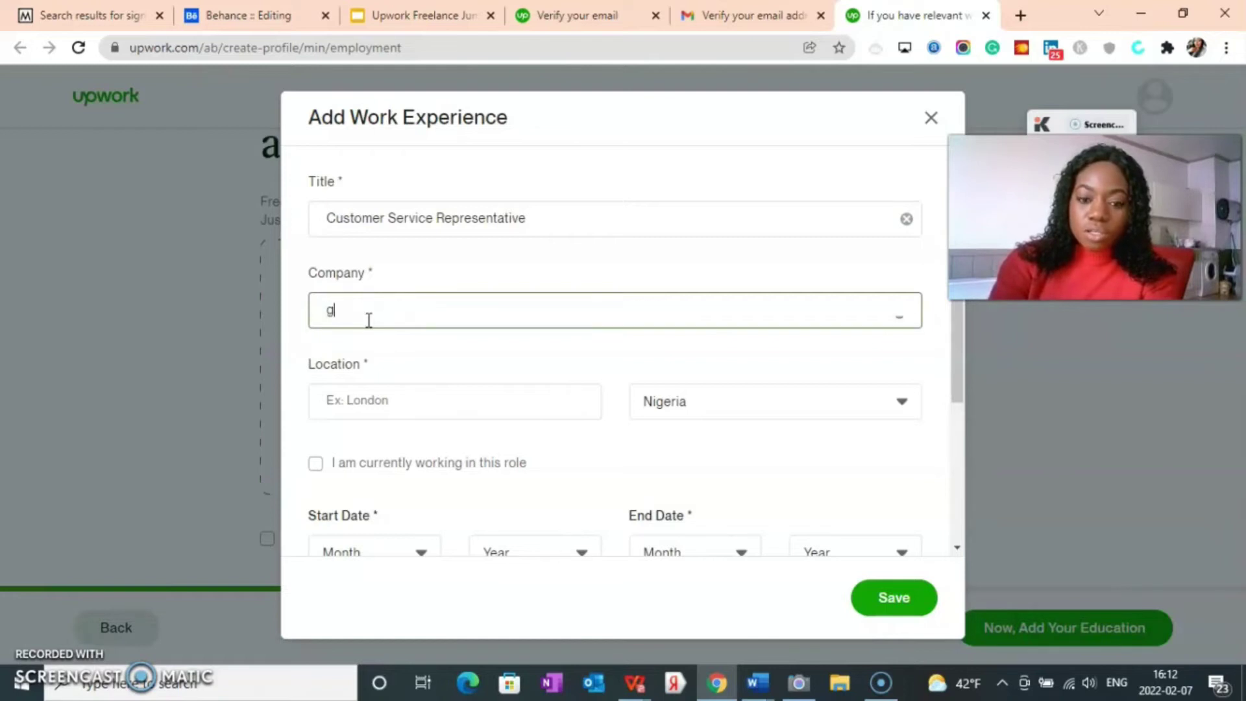
key("BackSpace")
type("g")
key("BackSpace")
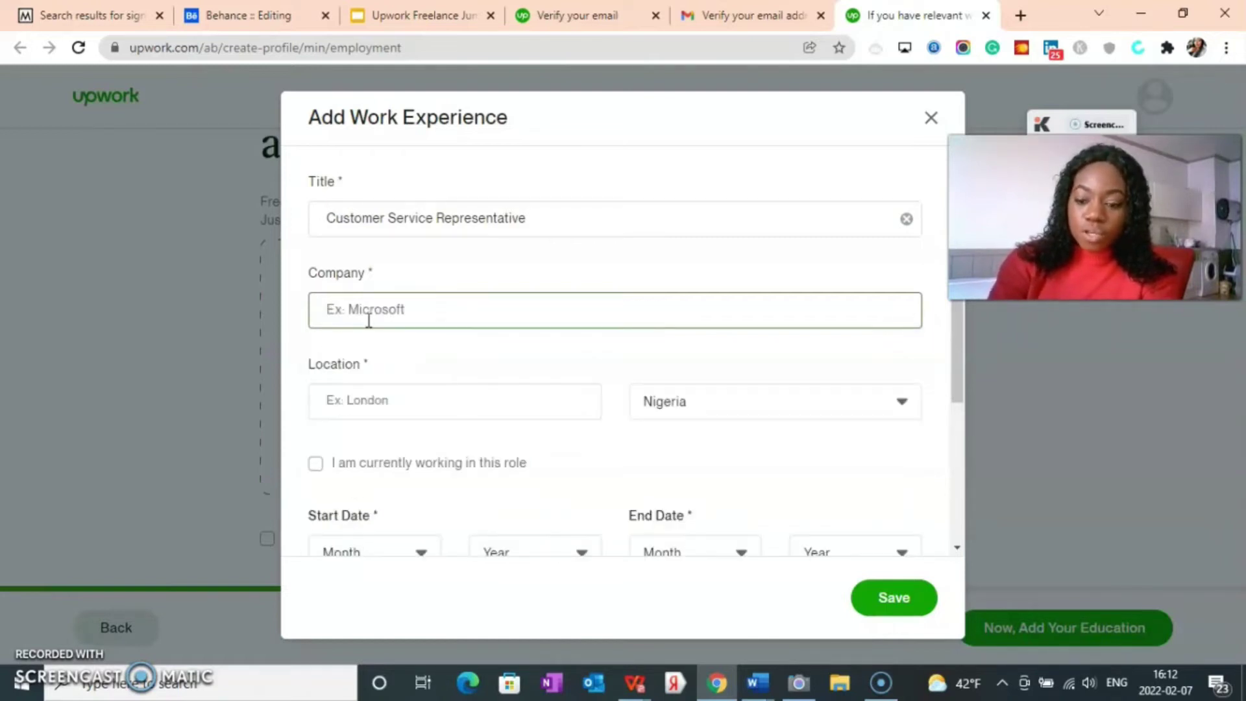
type("wO")
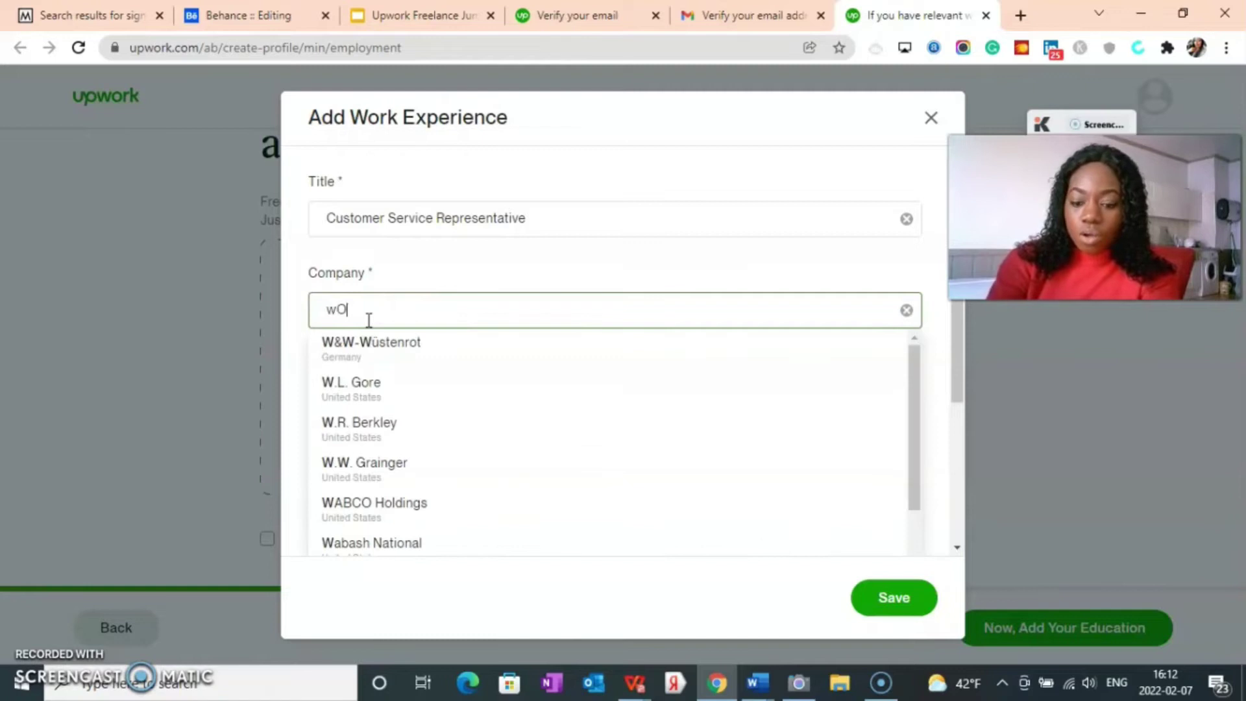
type("MENFIT")
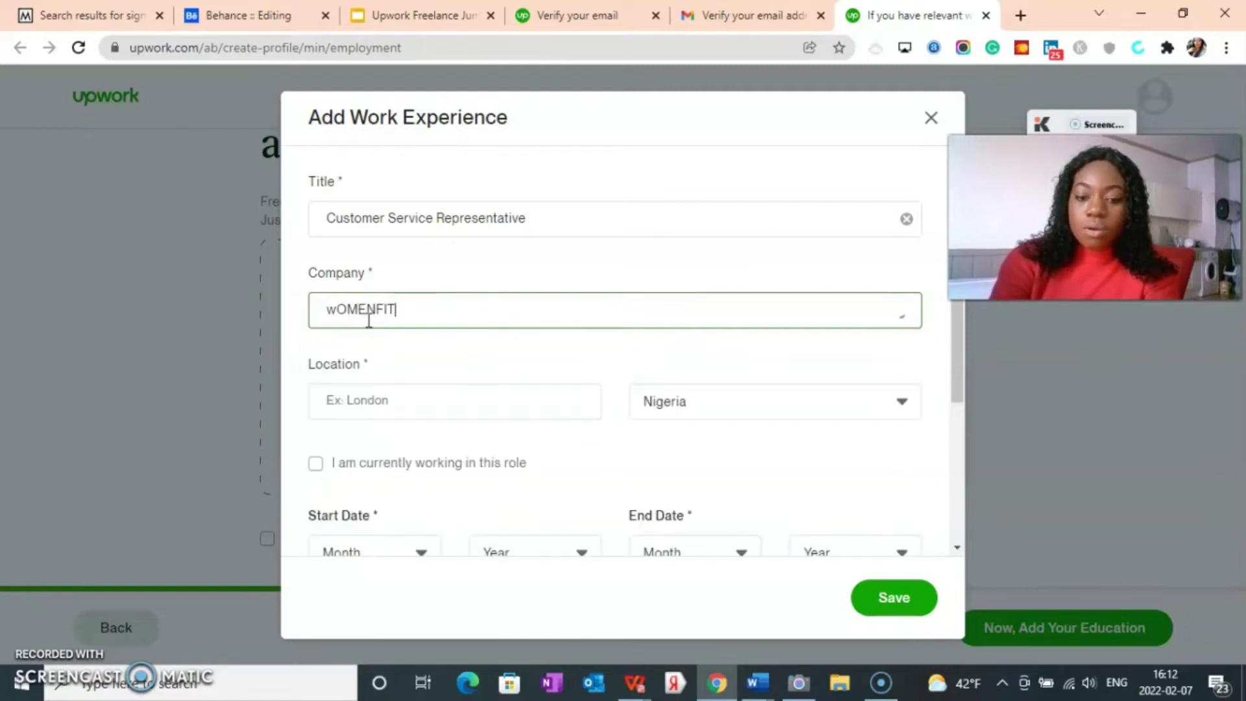
key("BackSpace")
key("BackSpace")
key("BackSpace")
key("BackSpace")
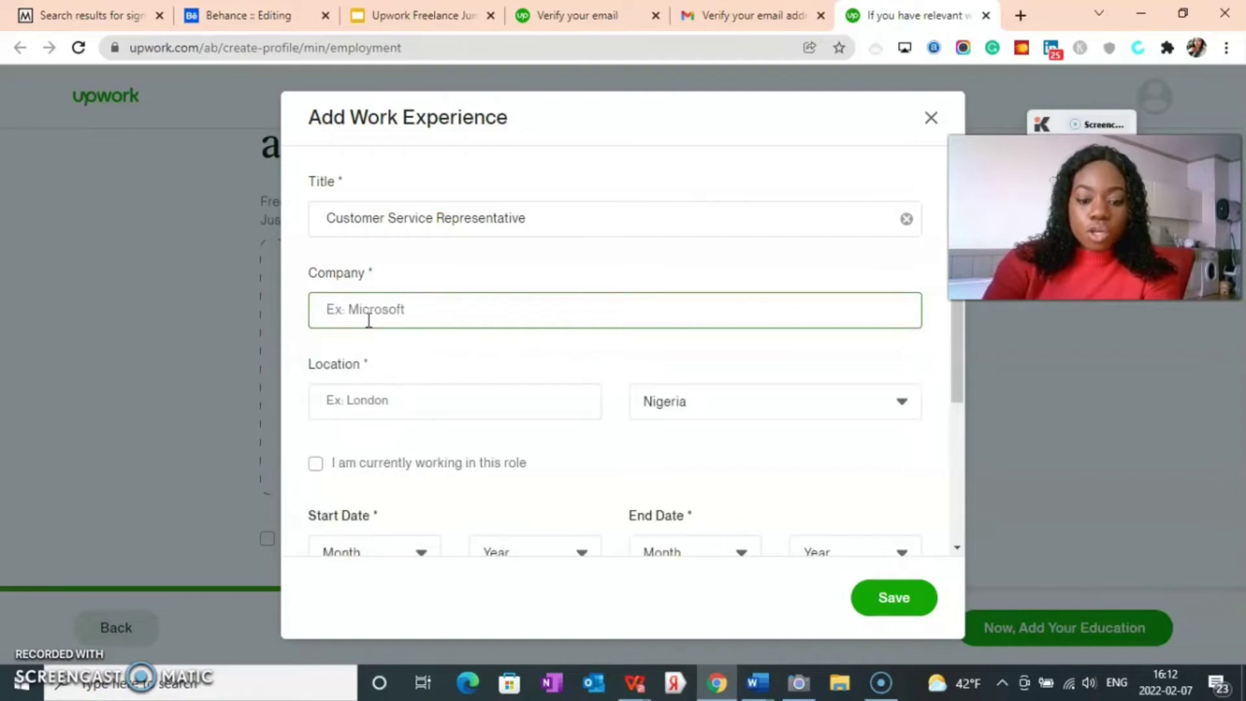
type("w")
key("BackSpace")
type("W")
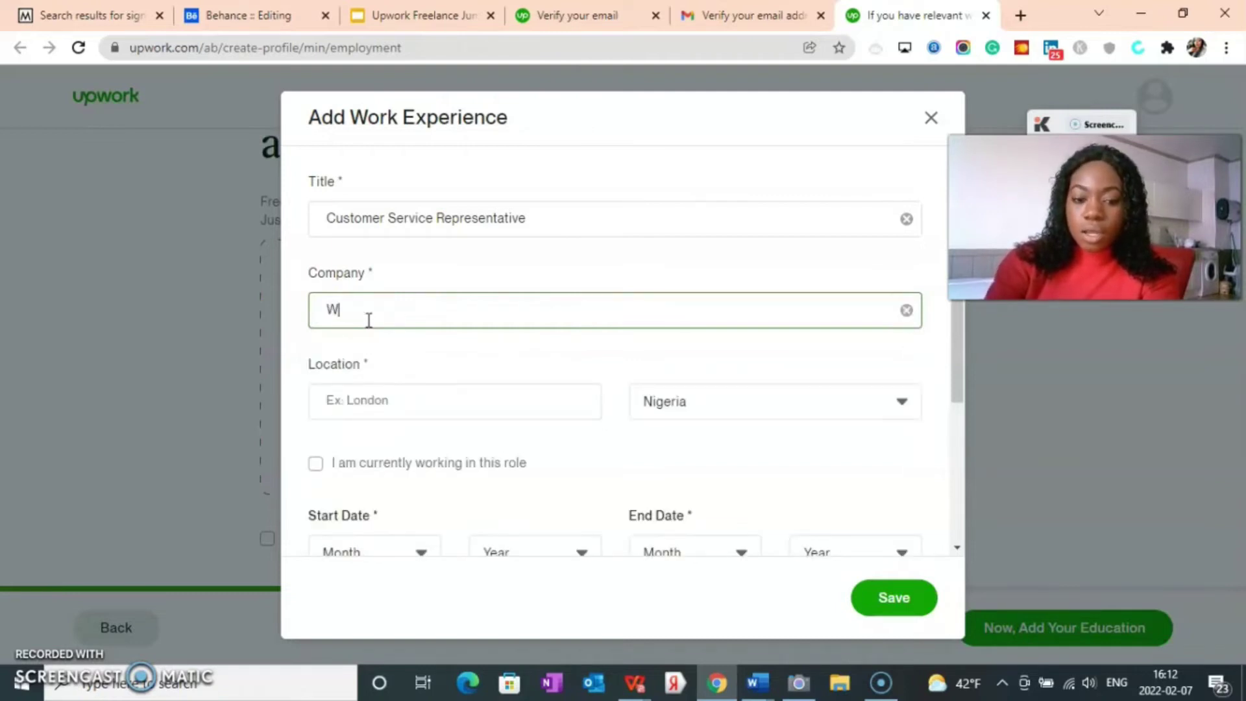
type("ome")
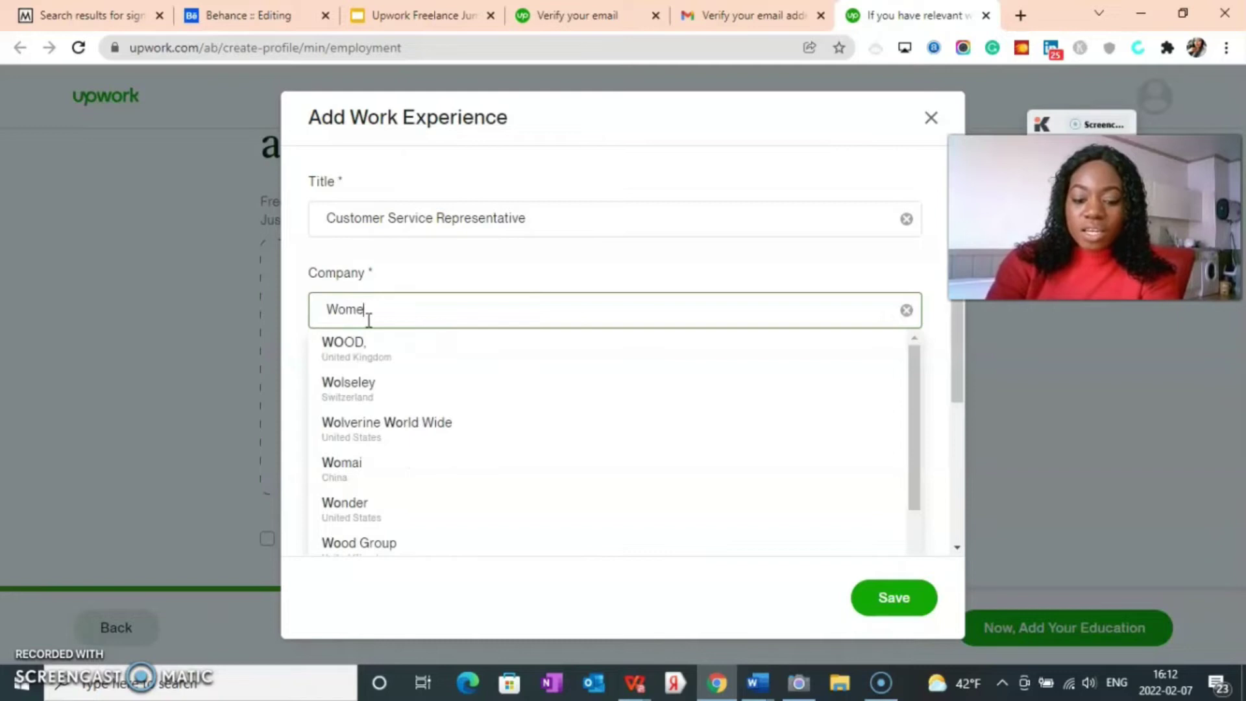
type("nfit")
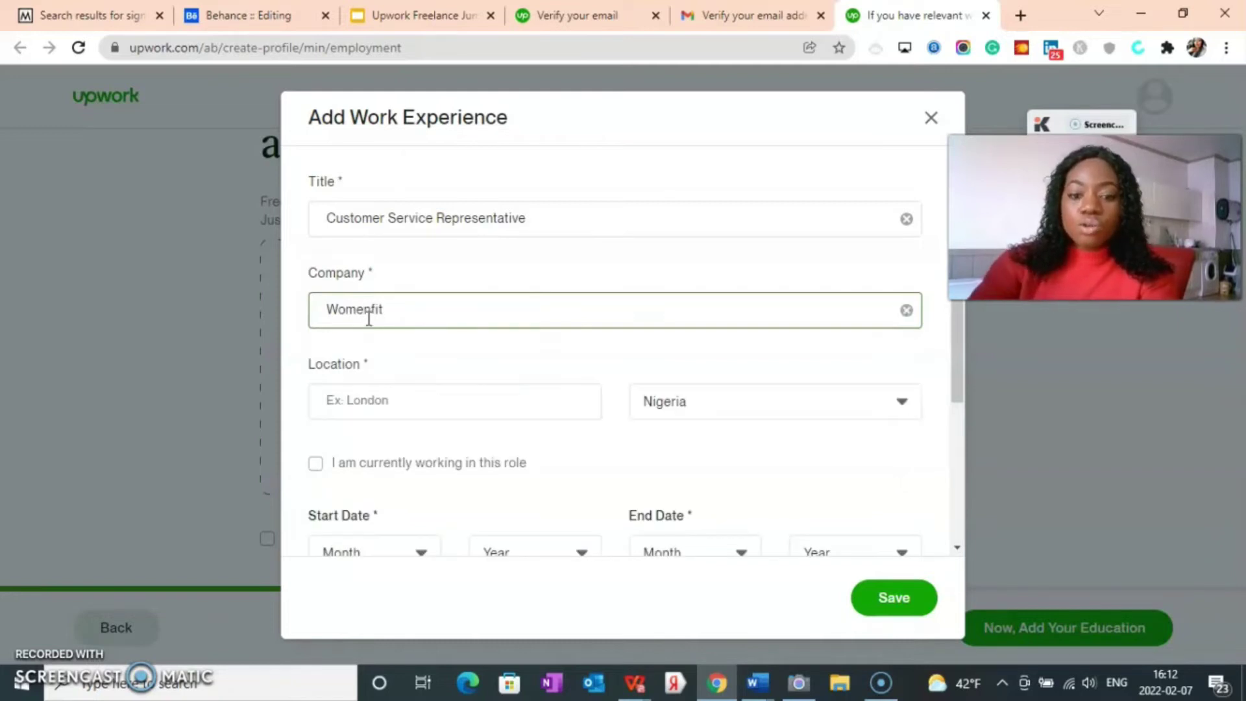
left_click(366, 401)
type("Asaba")
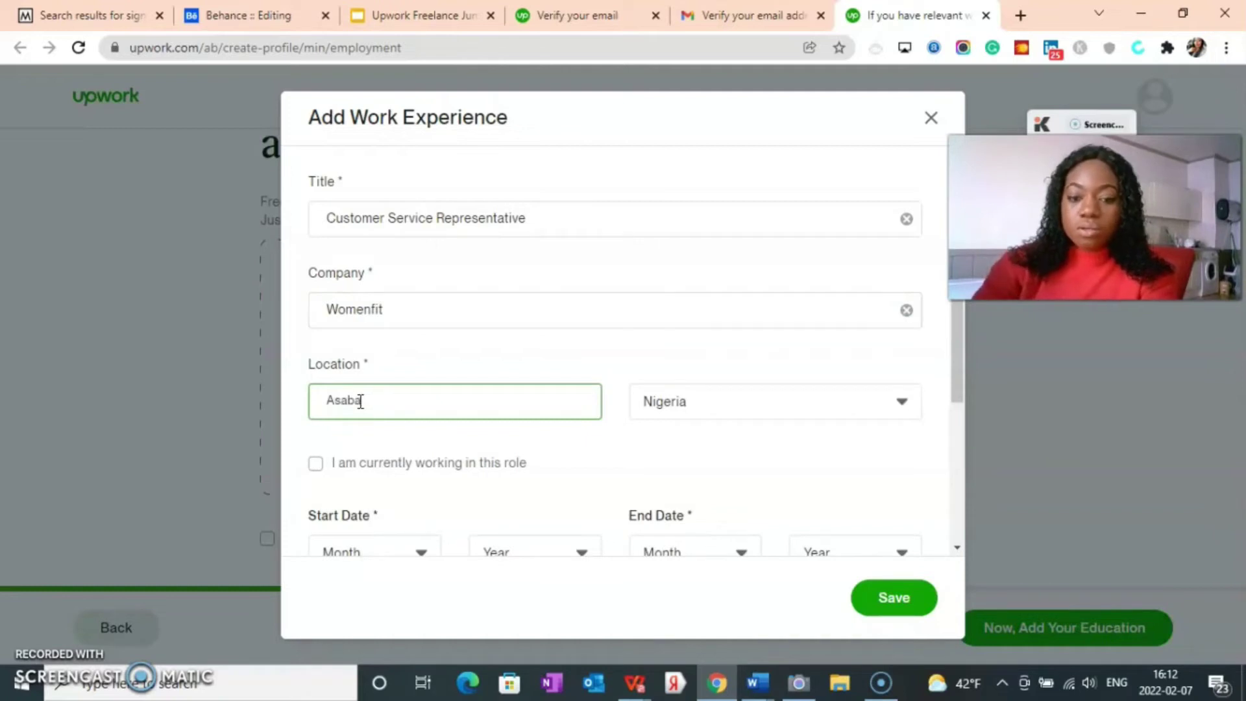
Step: Set the start date to February 2015
scroll(431, 501, "down", 1)
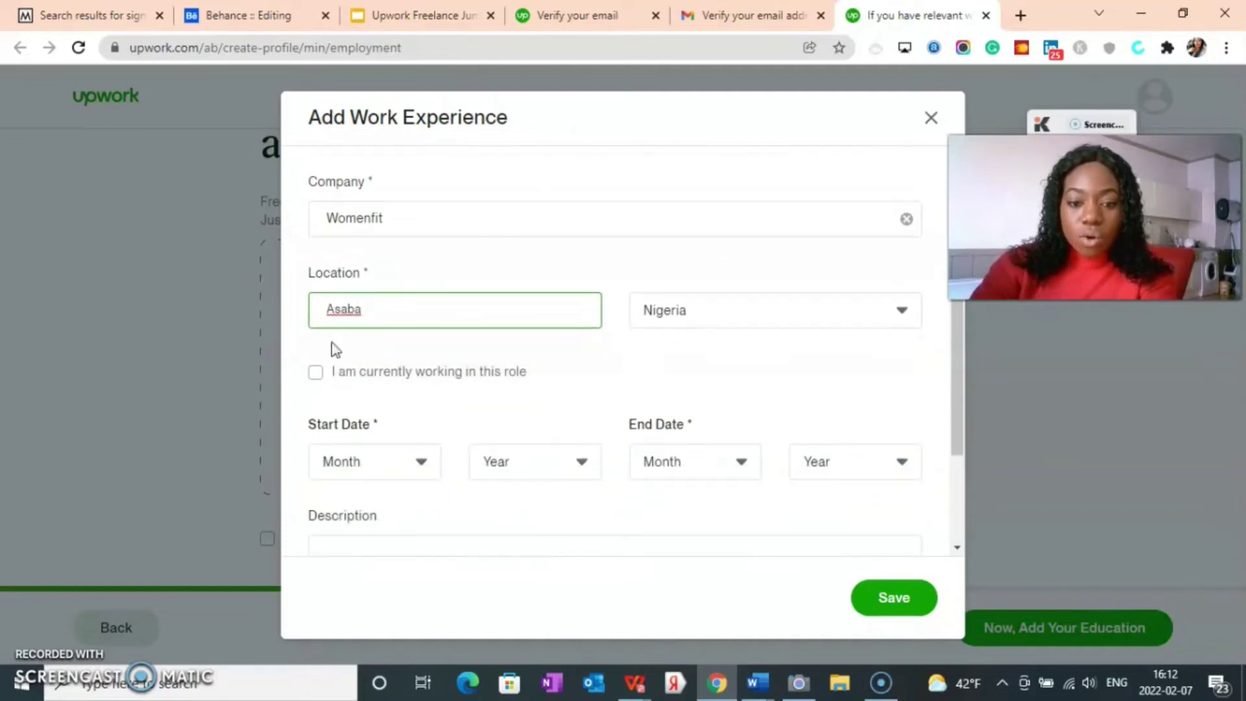
left_click(375, 479)
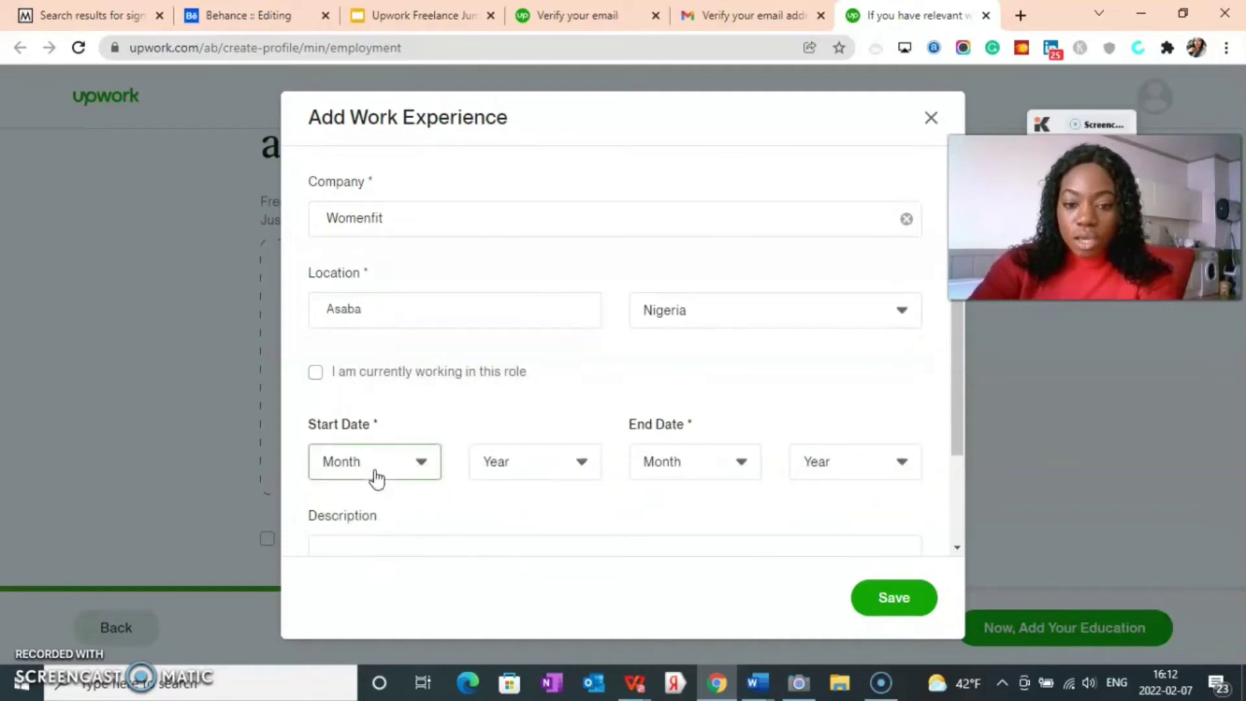
left_click(394, 518)
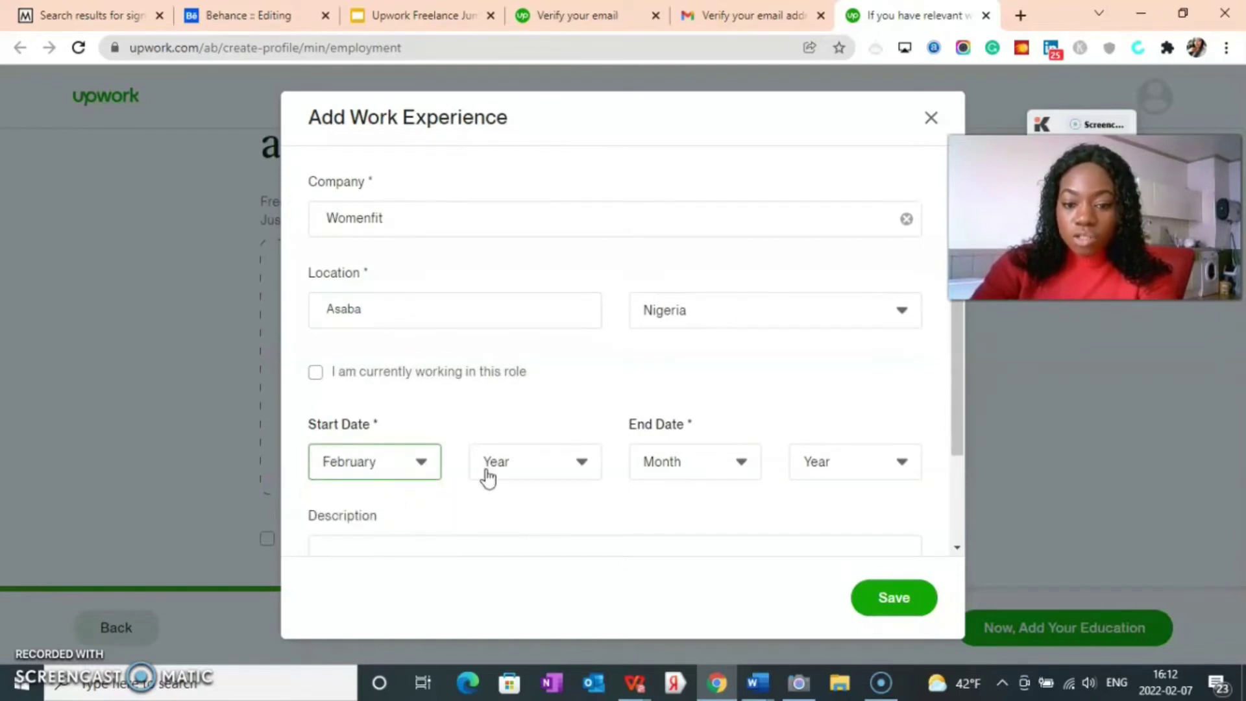
left_click(510, 469)
scroll(527, 534, "down", 3)
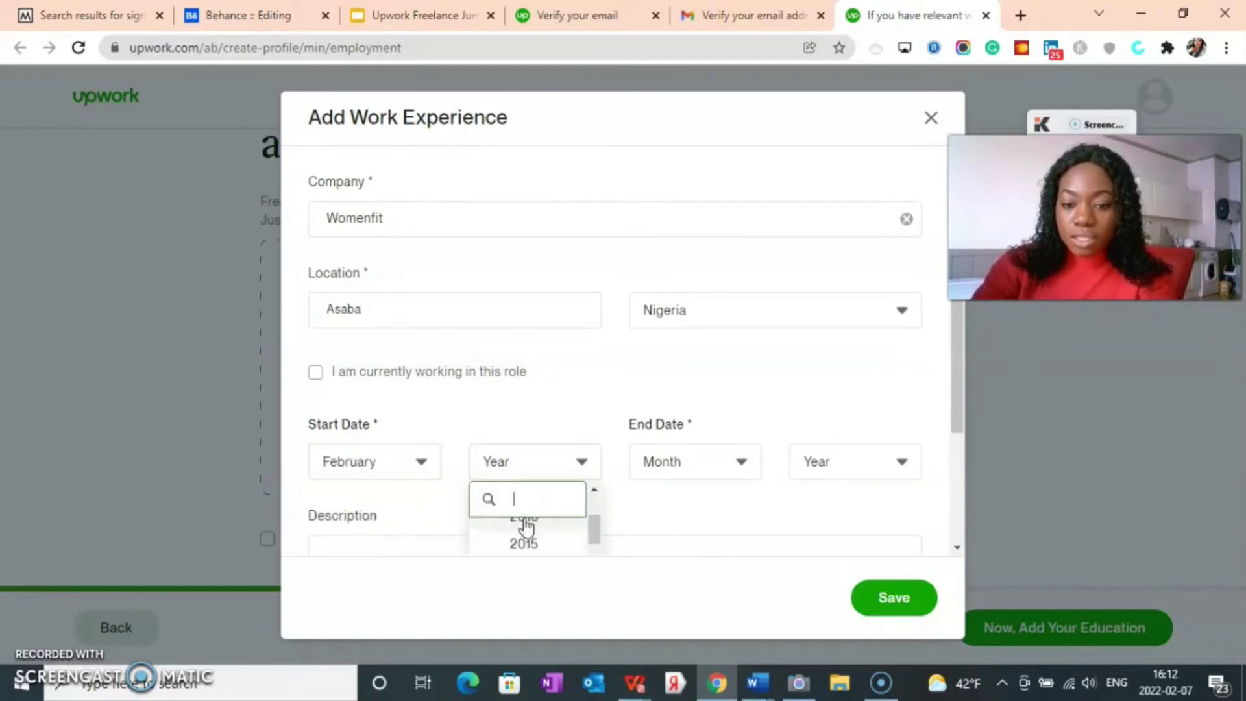
left_click(536, 544)
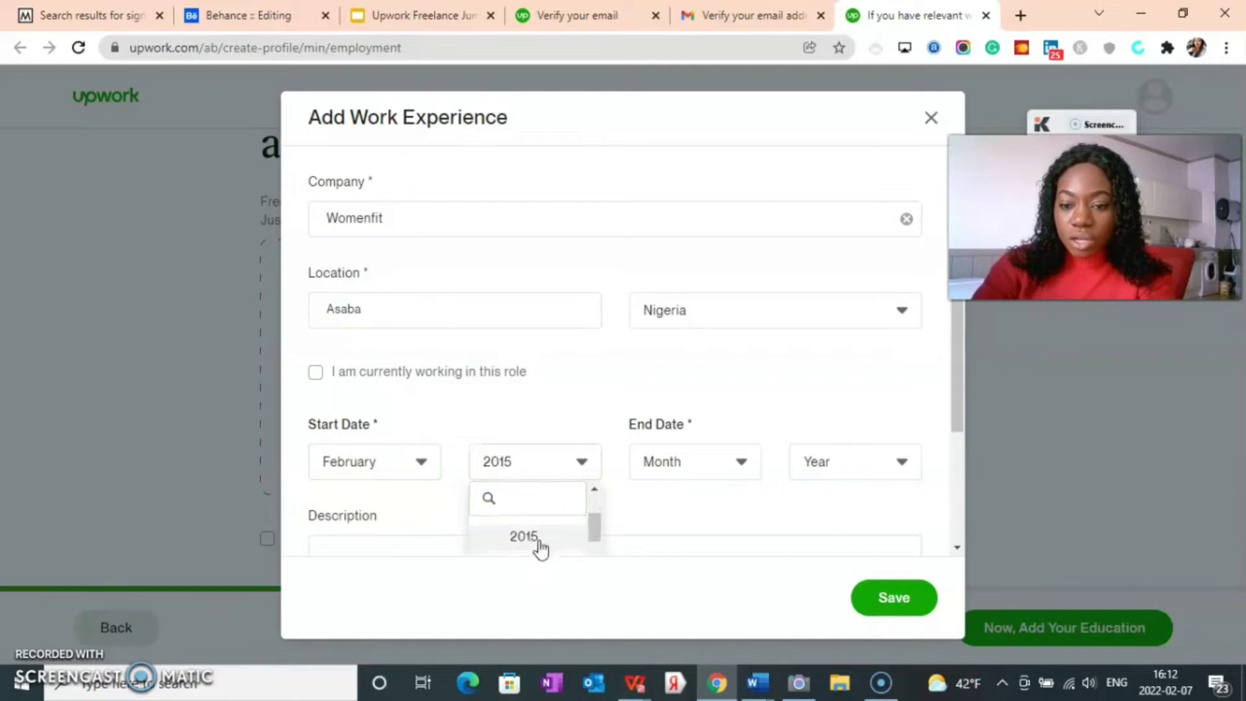
Step: Set the end date to February 2019
left_click(700, 470)
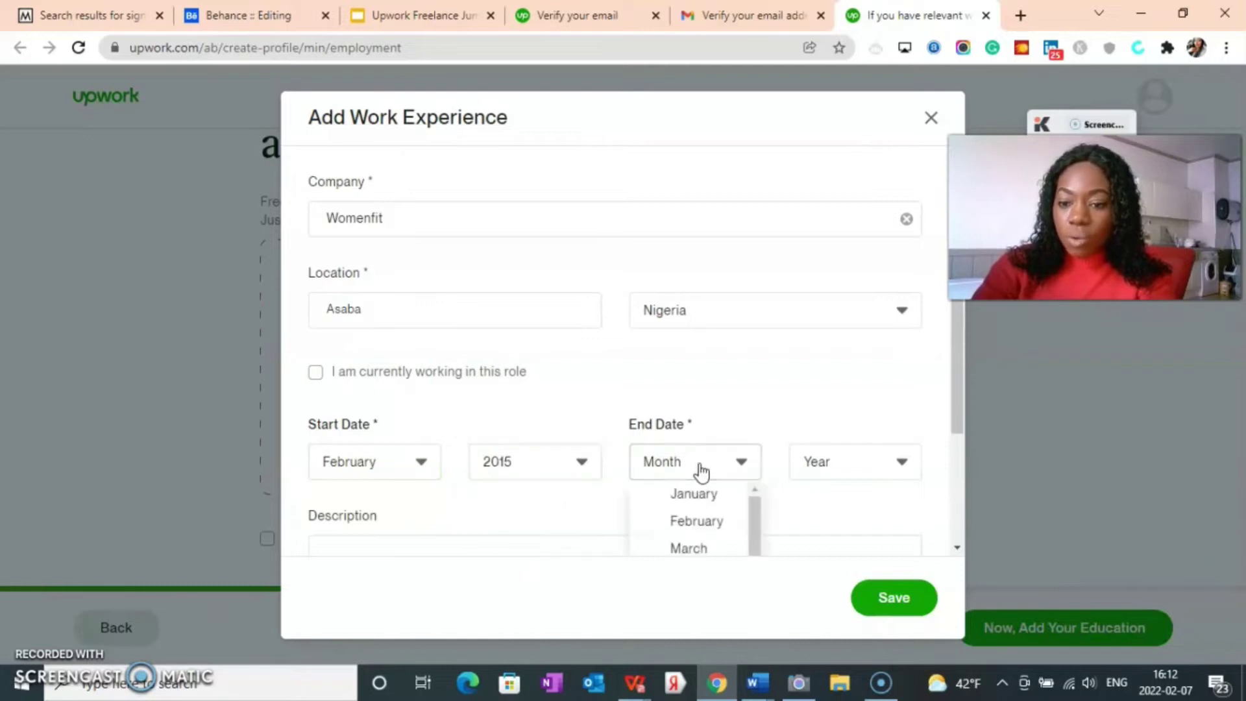
left_click(706, 534)
left_click(806, 473)
scroll(827, 545, "down", 3)
scroll(831, 545, "up", 2)
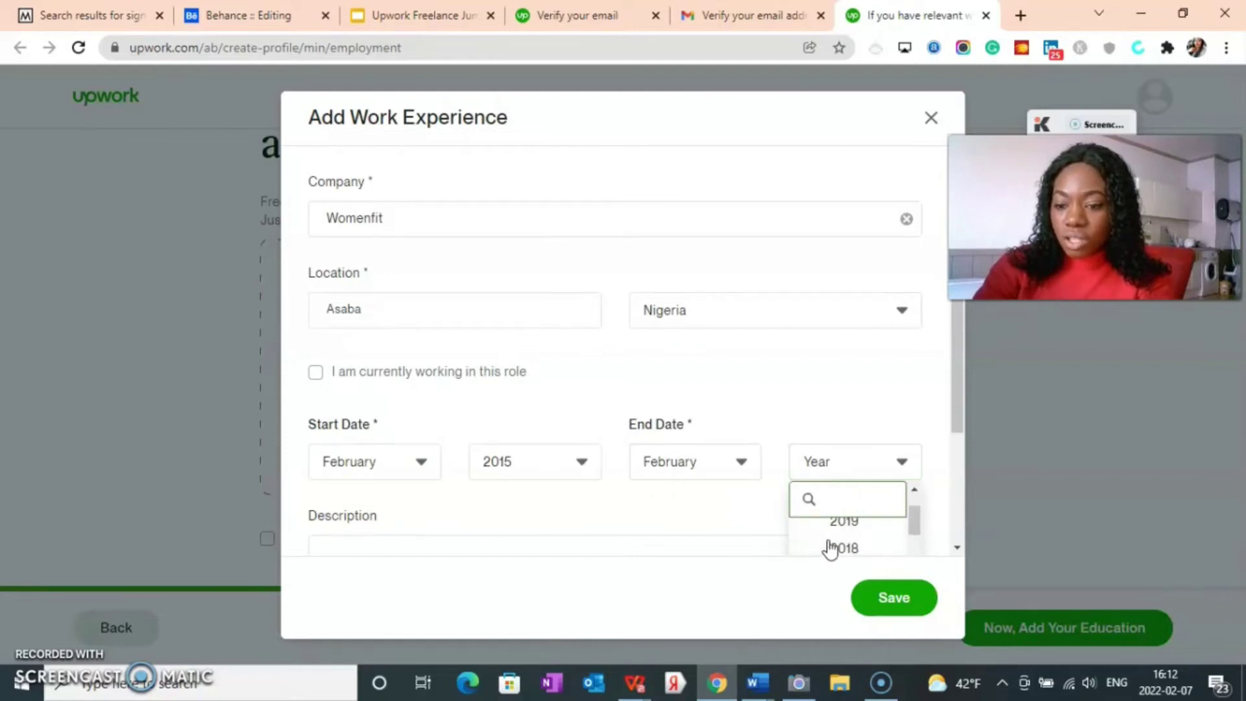
left_click(843, 524)
scroll(464, 486, "down", 2)
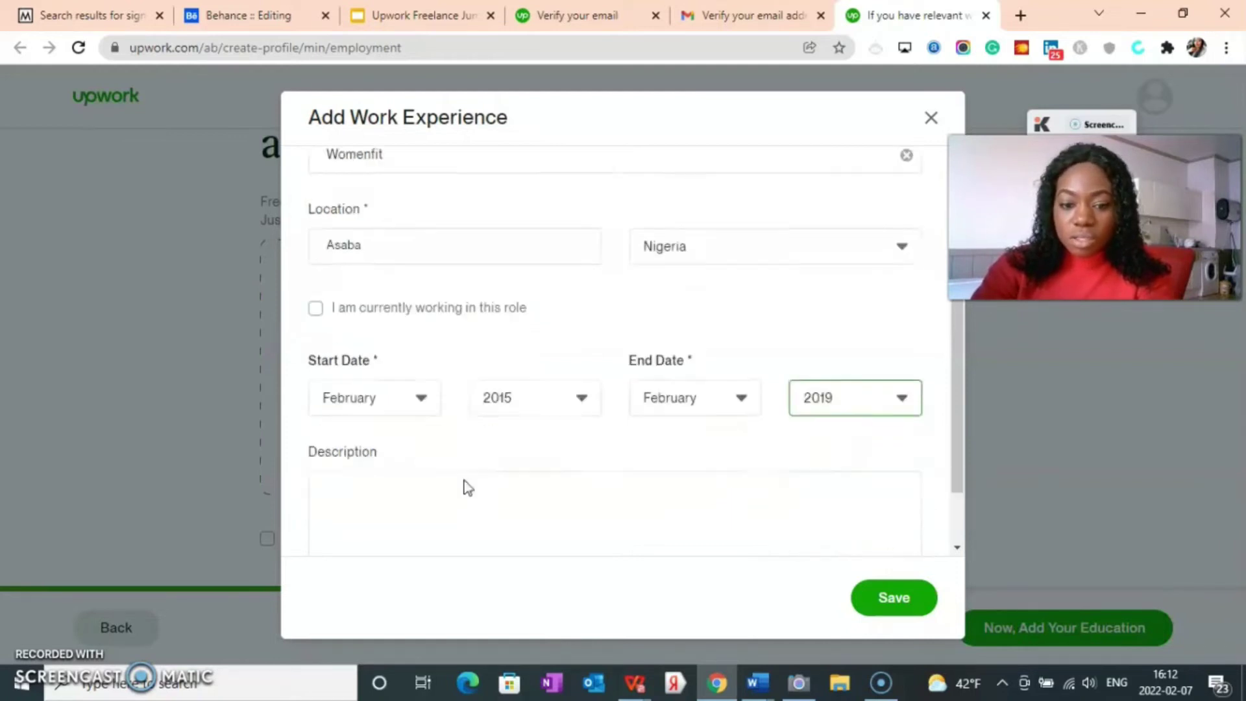
left_click(350, 420)
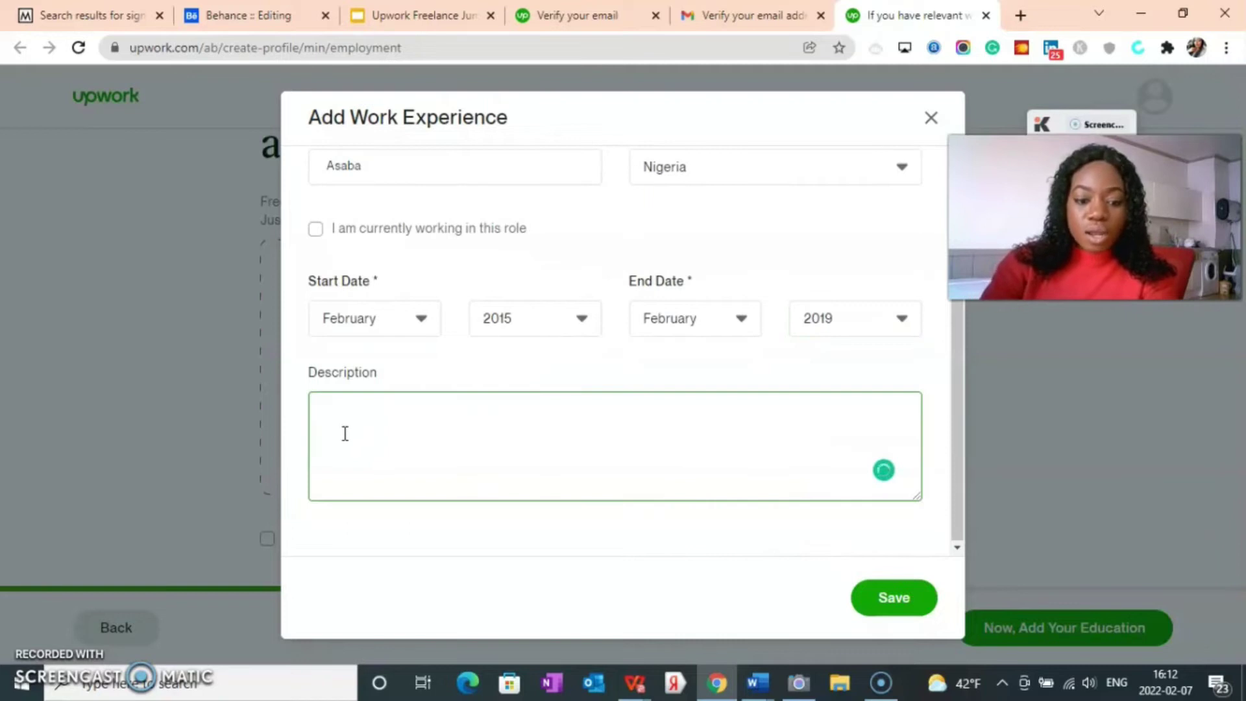
Step: Describe the role as helping the company manage and attend to customers, and save the Womenfit entry
type("I helped my company manage a")
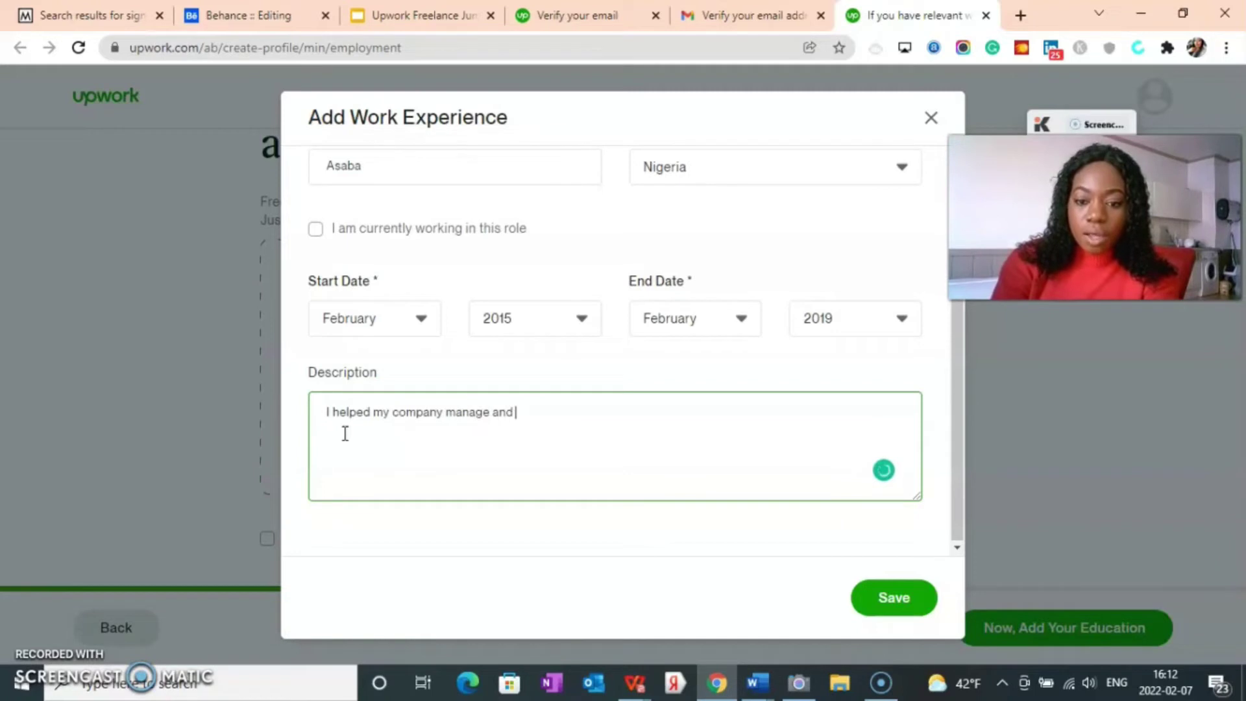
type("nd to customers.")
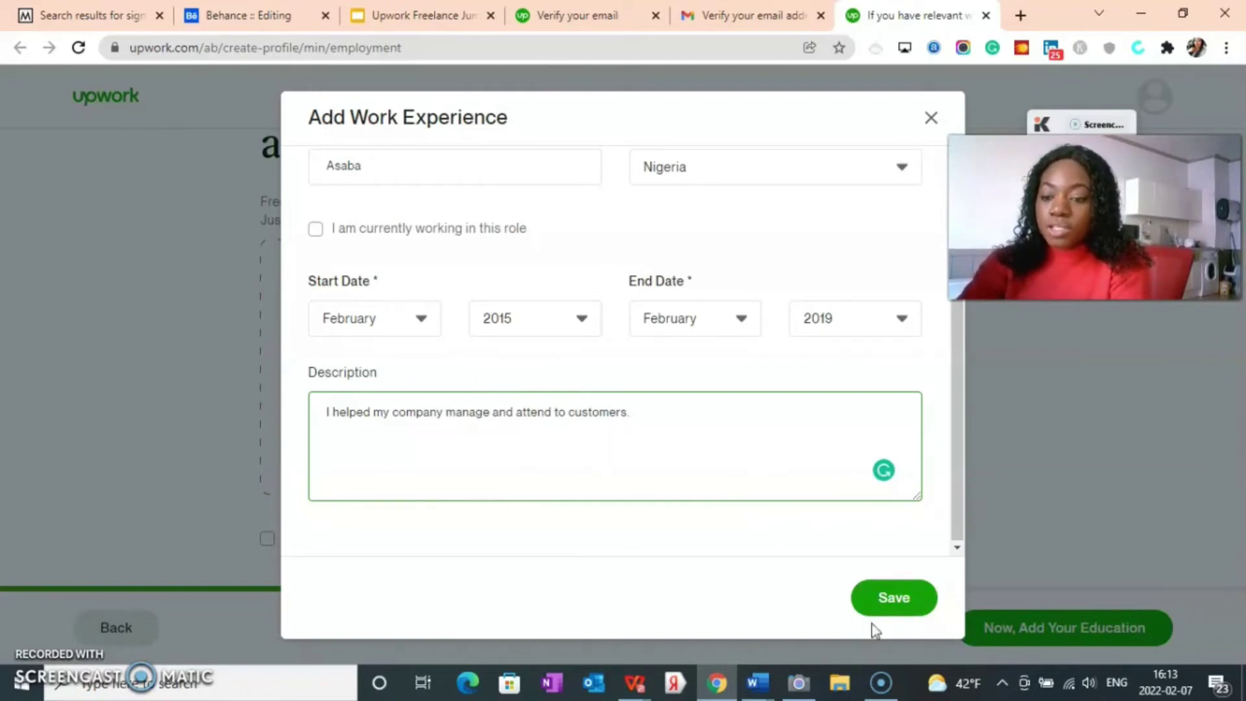
left_click(885, 600)
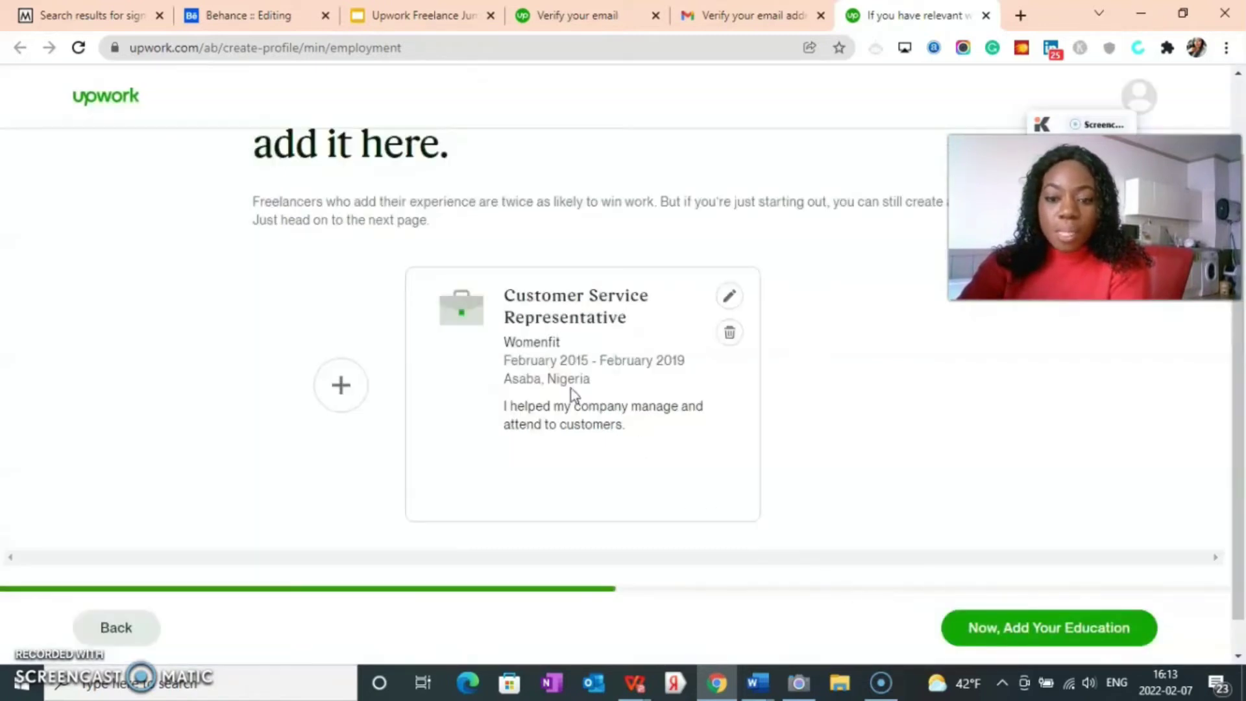
left_click(979, 633)
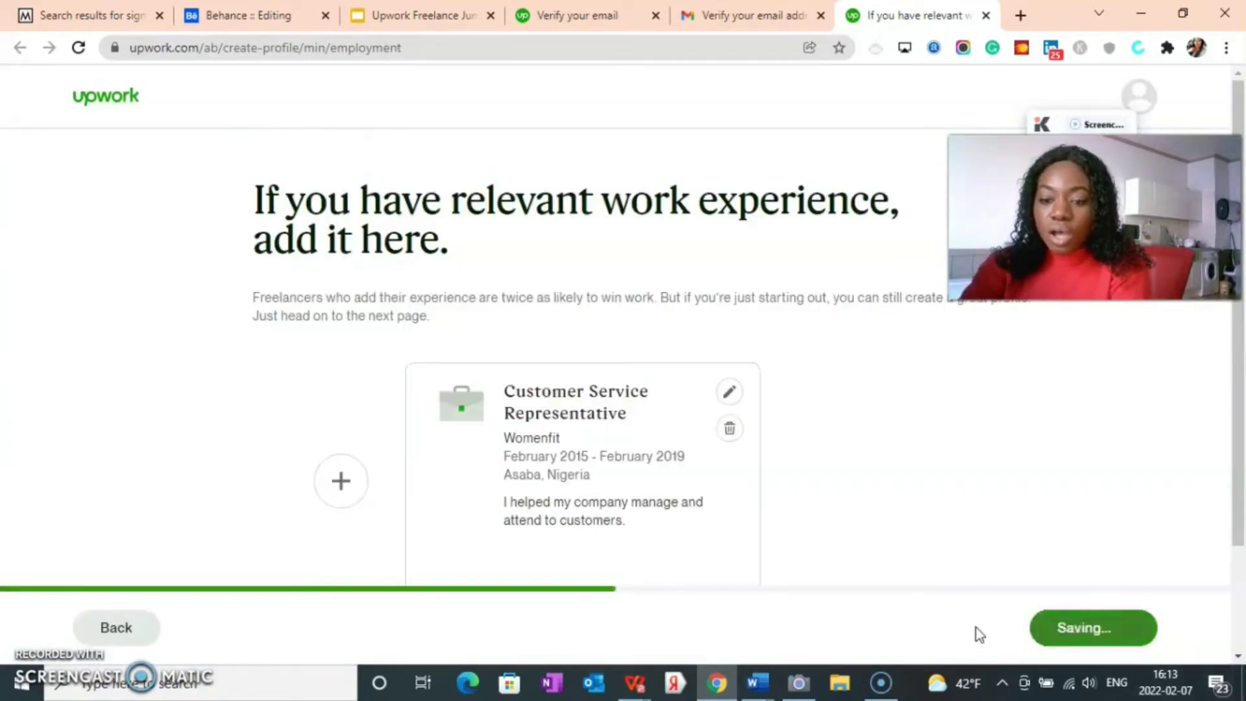
Step: Add an education entry with Anambra State University as the school
scroll(359, 489, "down", 1)
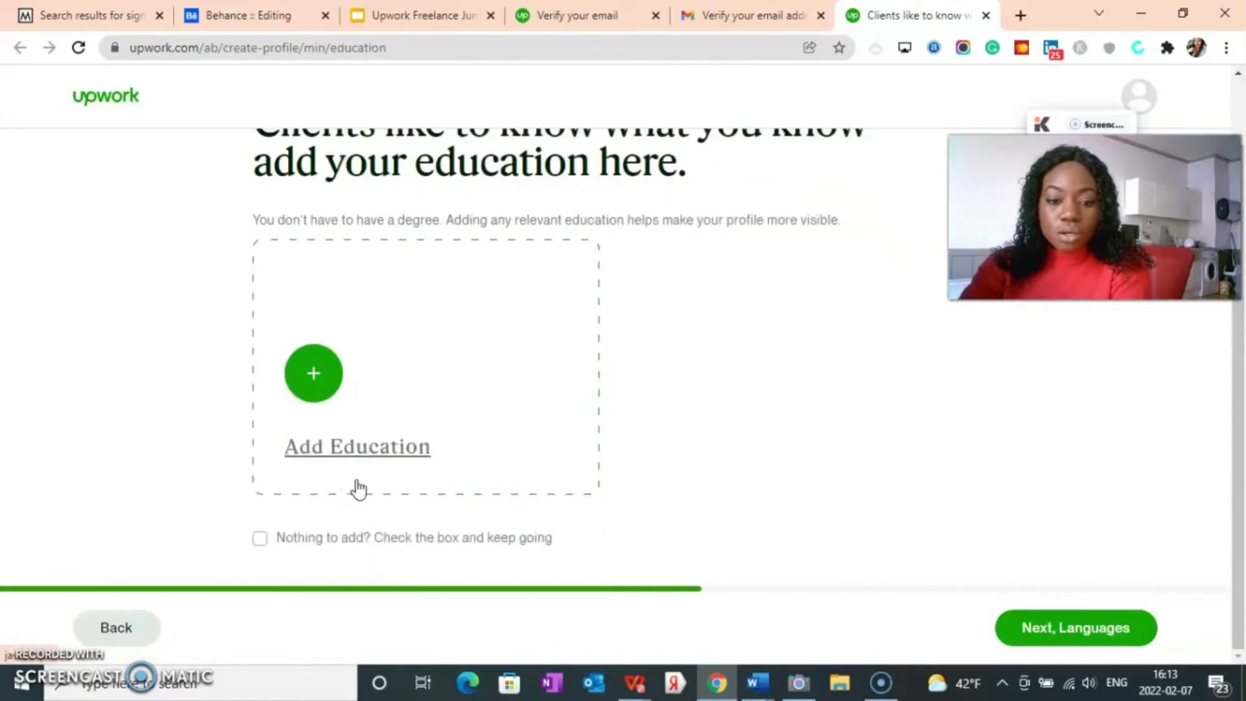
left_click(335, 448)
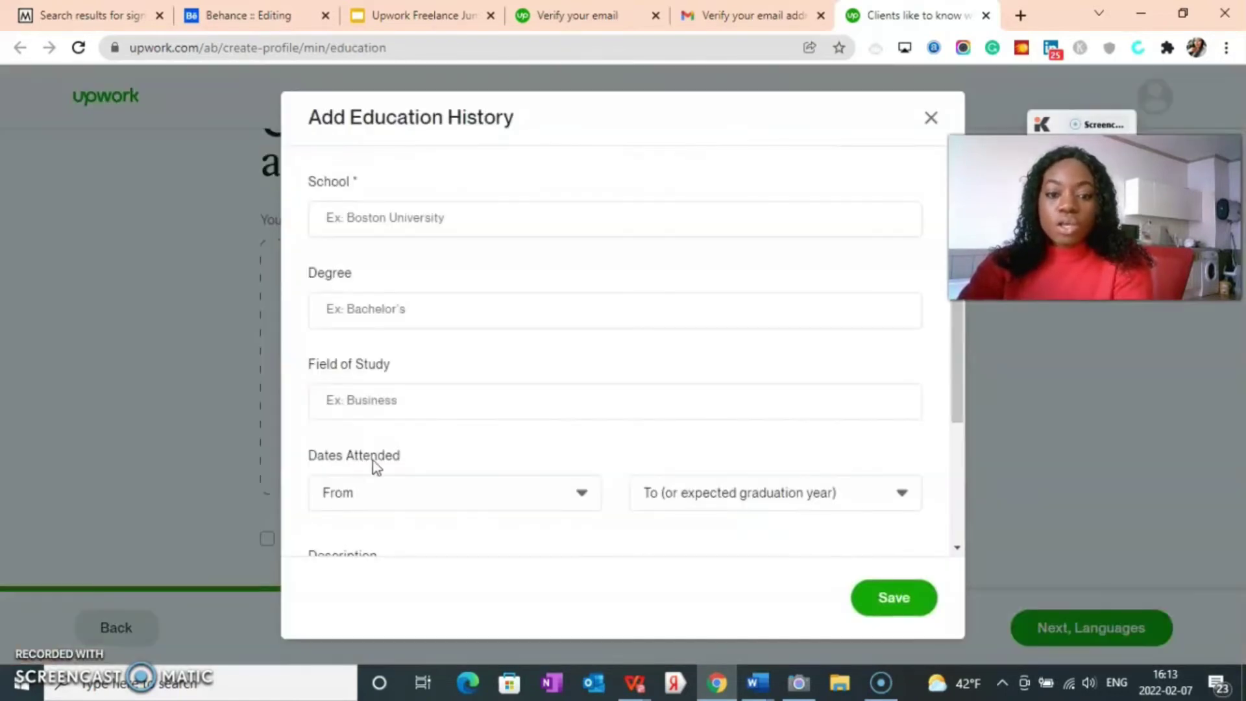
left_click(404, 220)
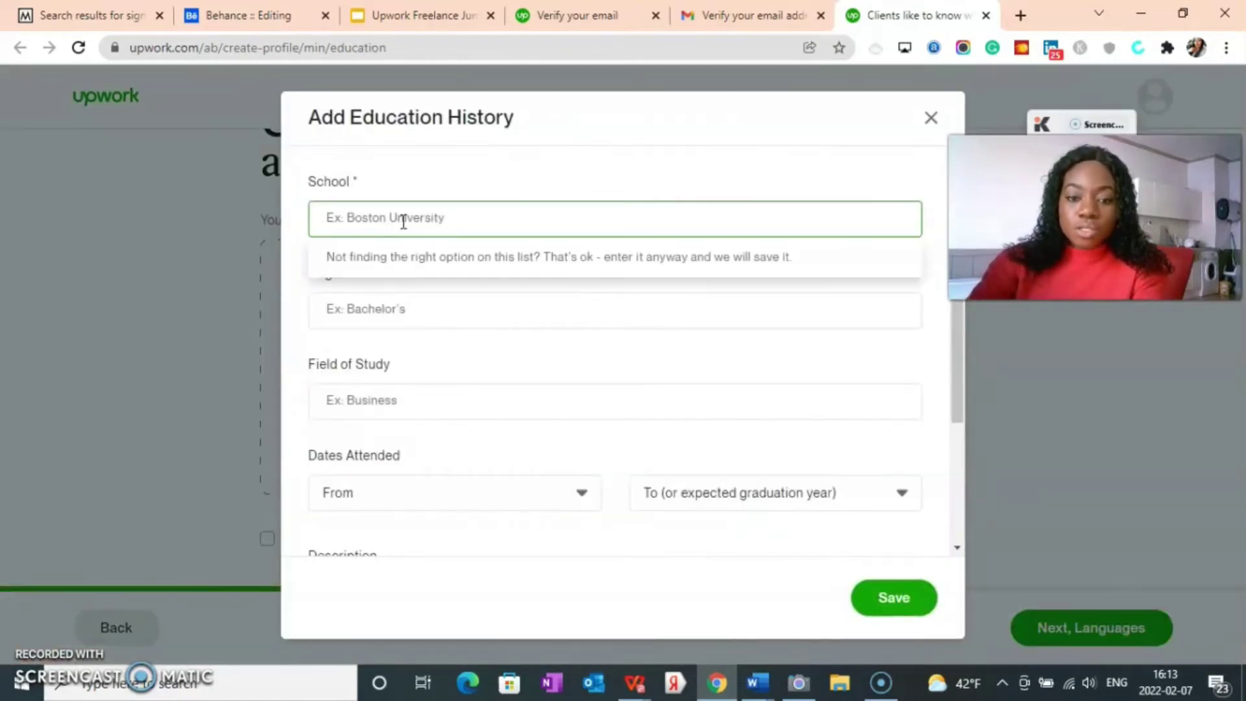
type("a")
key("BackSpace")
type("Aa")
key("BackSpace")
key("BackSpace")
type("nam")
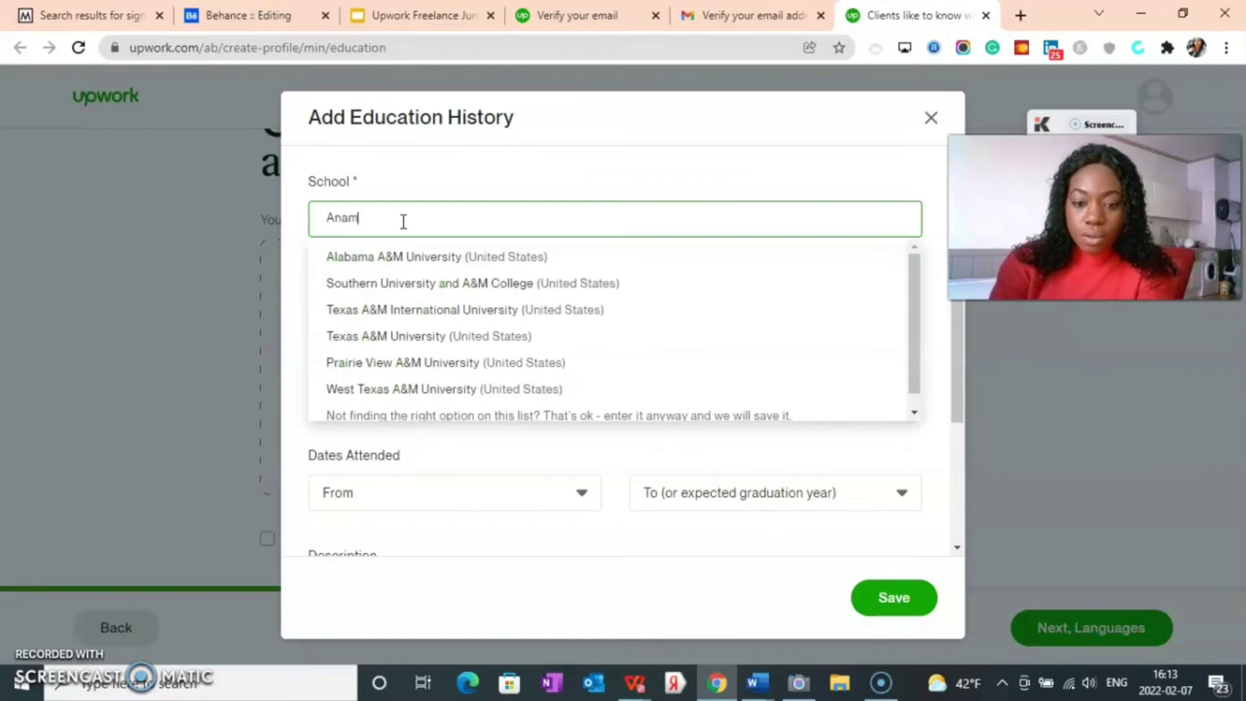
type("bra")
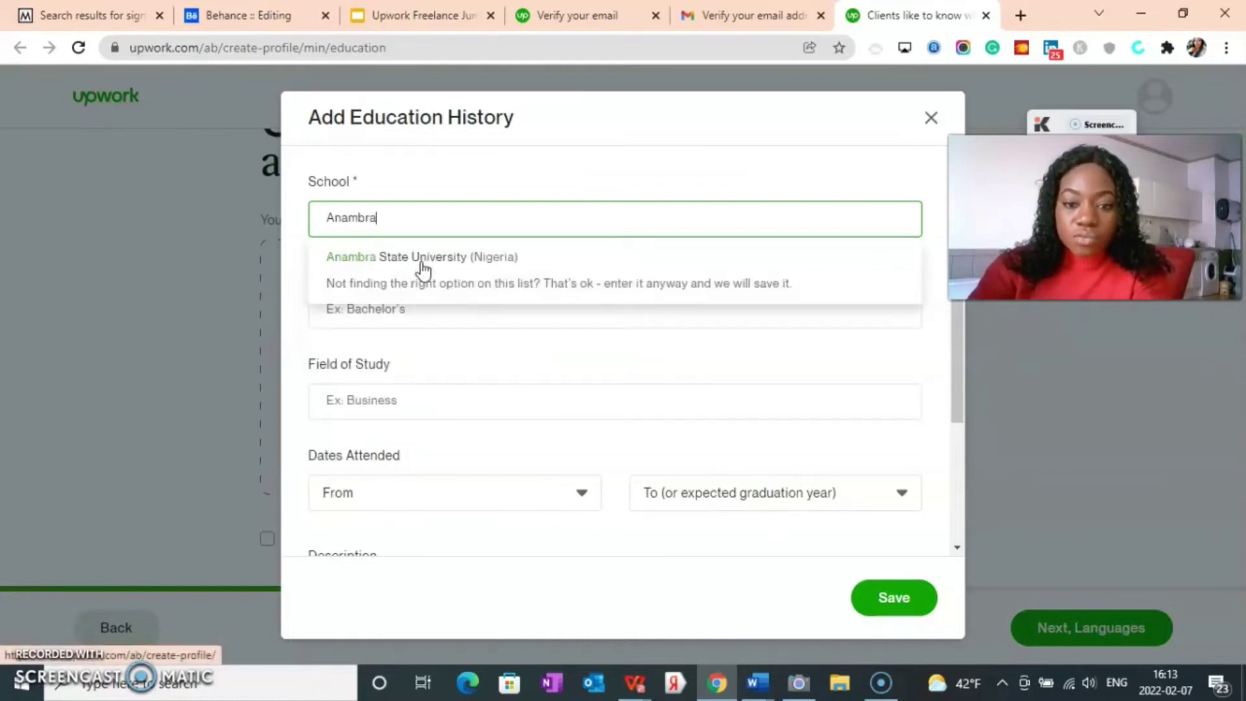
left_click(419, 260)
Step: Choose Bachelor of Applied Science (BASc) as the degree
left_click(359, 315)
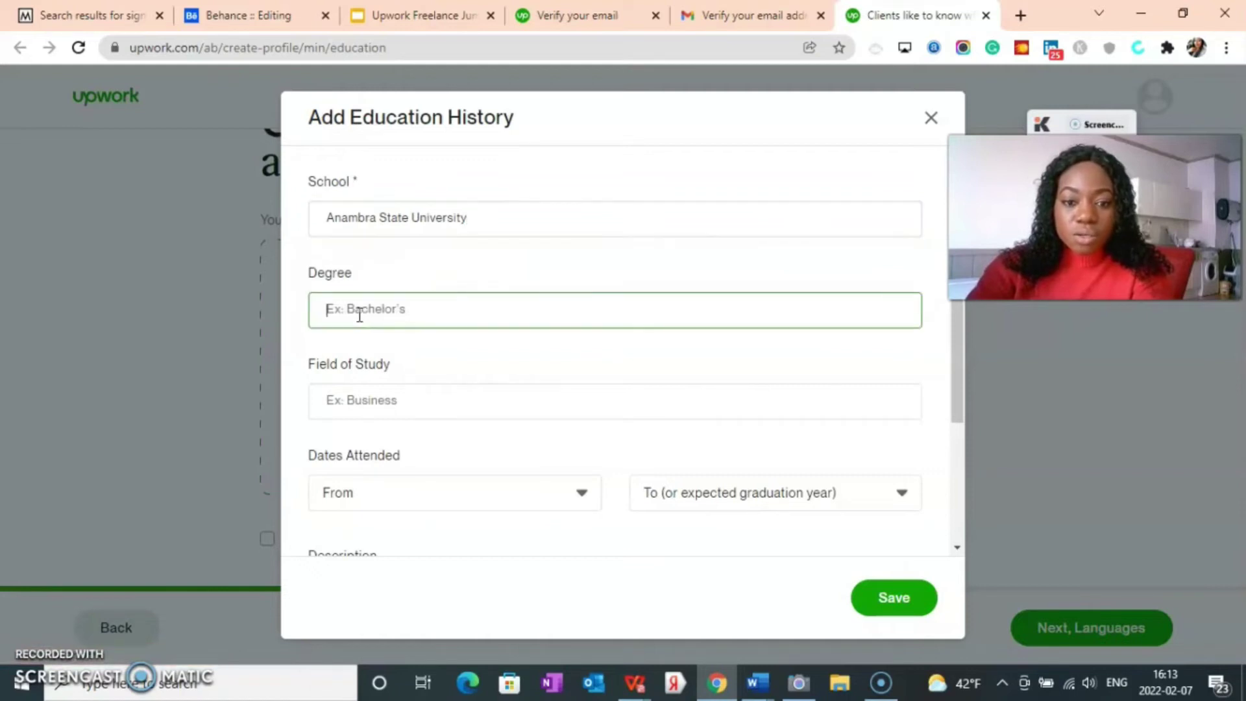
type("PH")
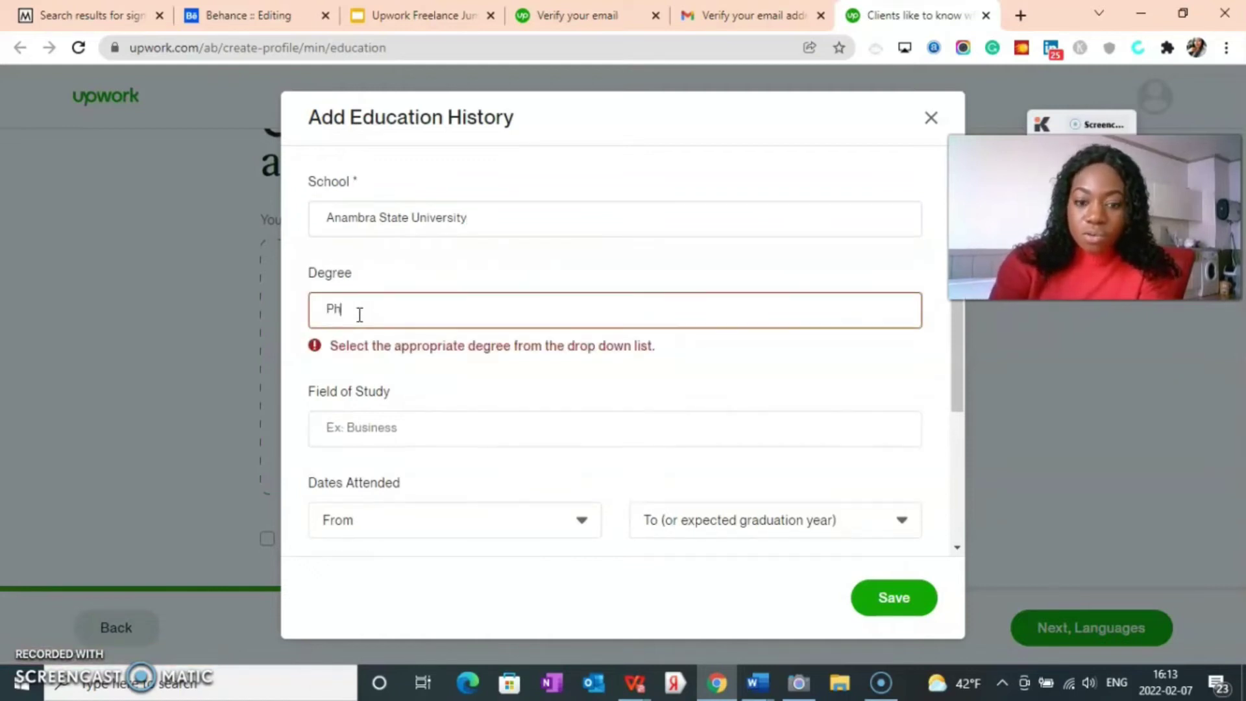
key("BackSpace")
key("BackSpace")
type("b.sc")
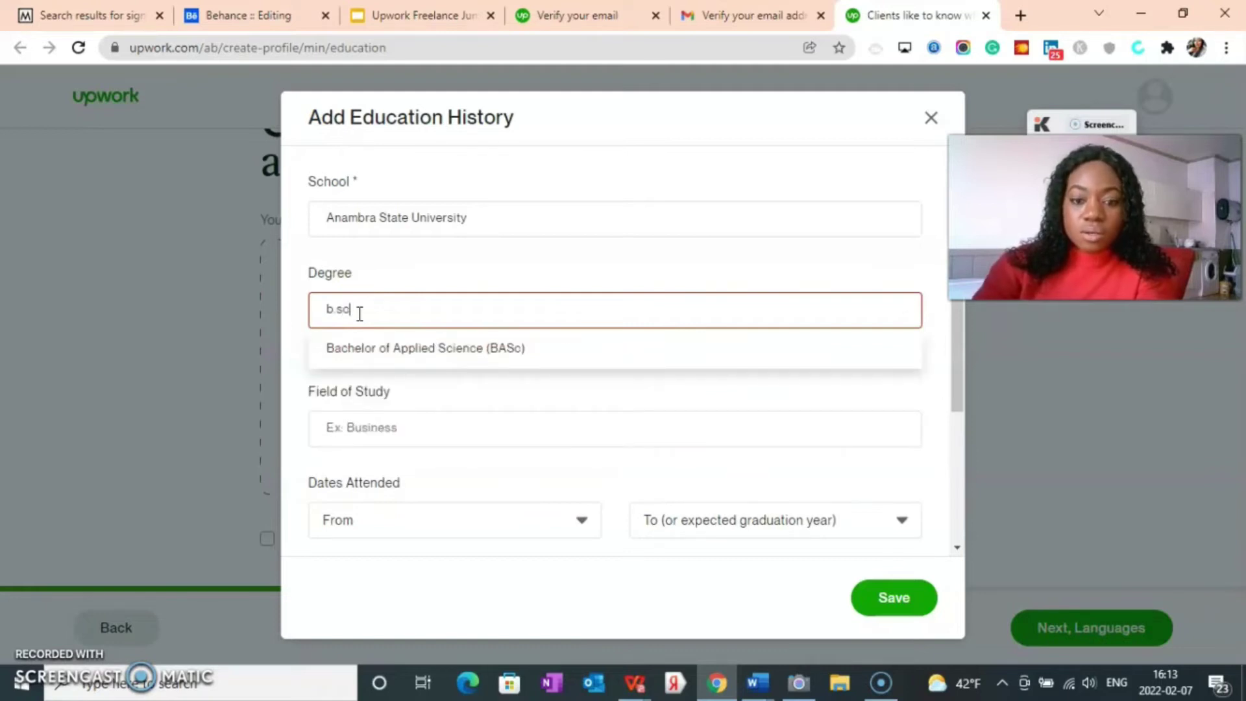
left_click(365, 350)
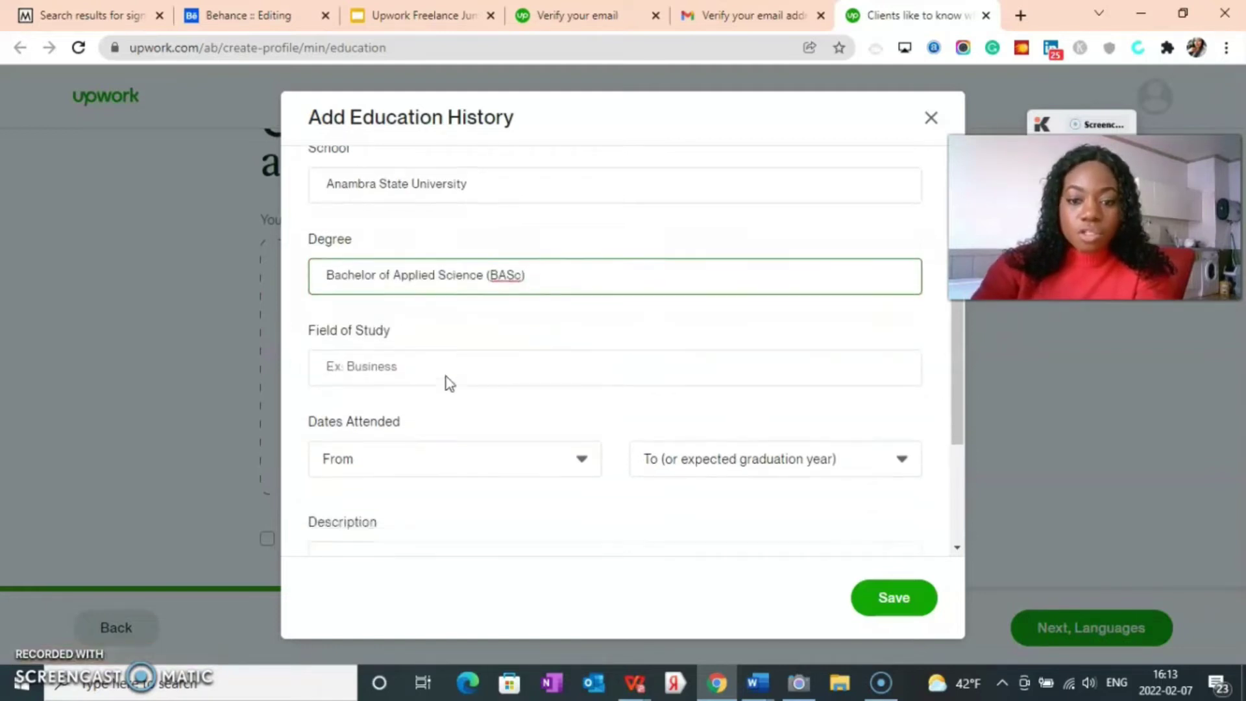
Step: Enter Physiology as the field of study, attended from 2013 to 2017
scroll(448, 383, "down", 1)
left_click(379, 305)
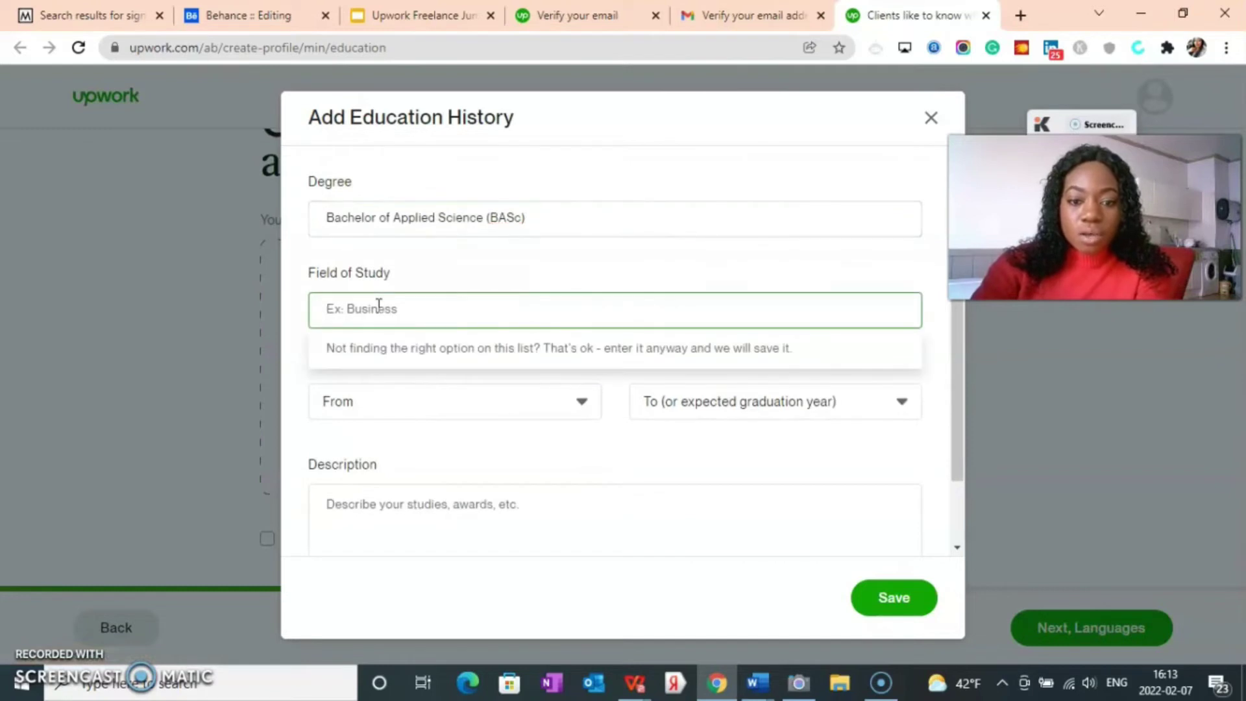
type("Ph")
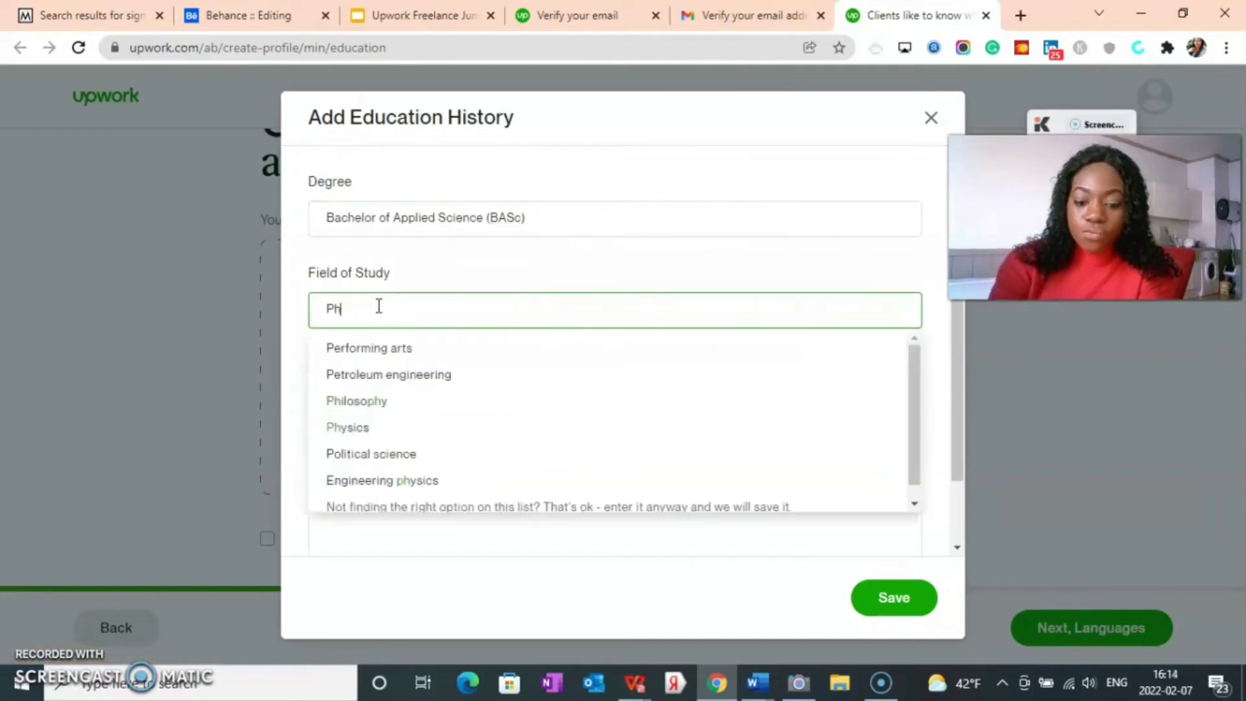
type("ys")
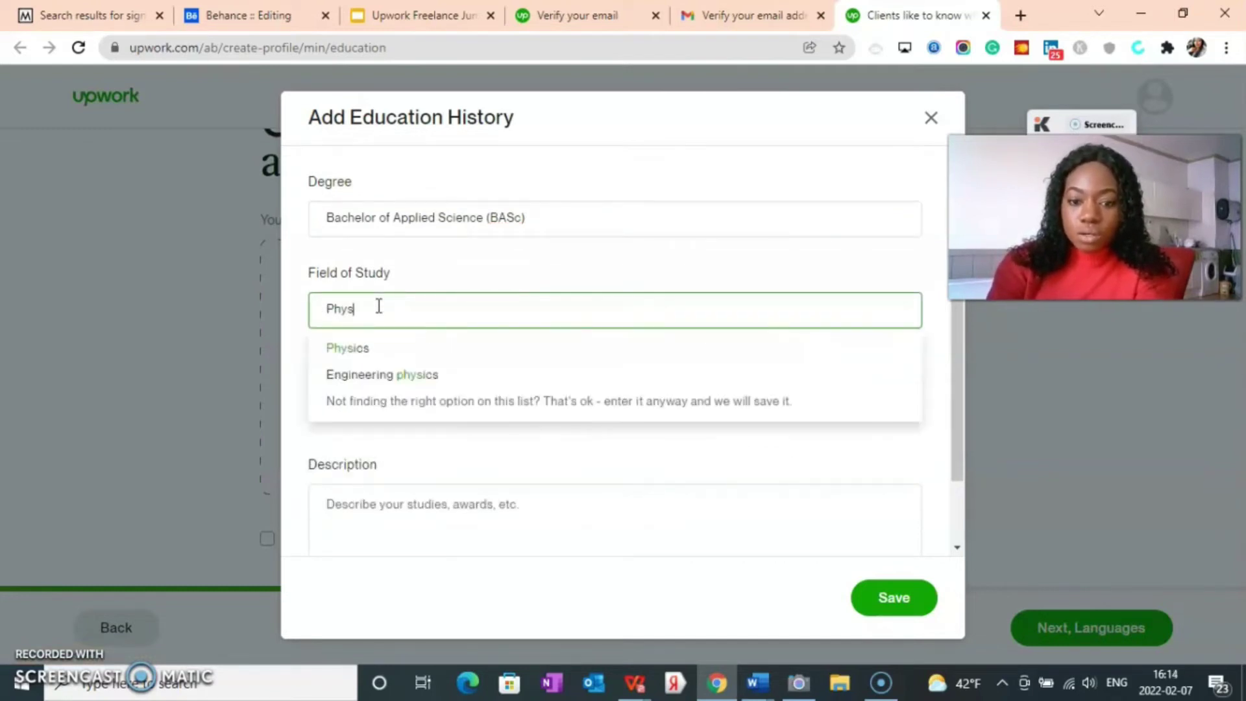
type("iol")
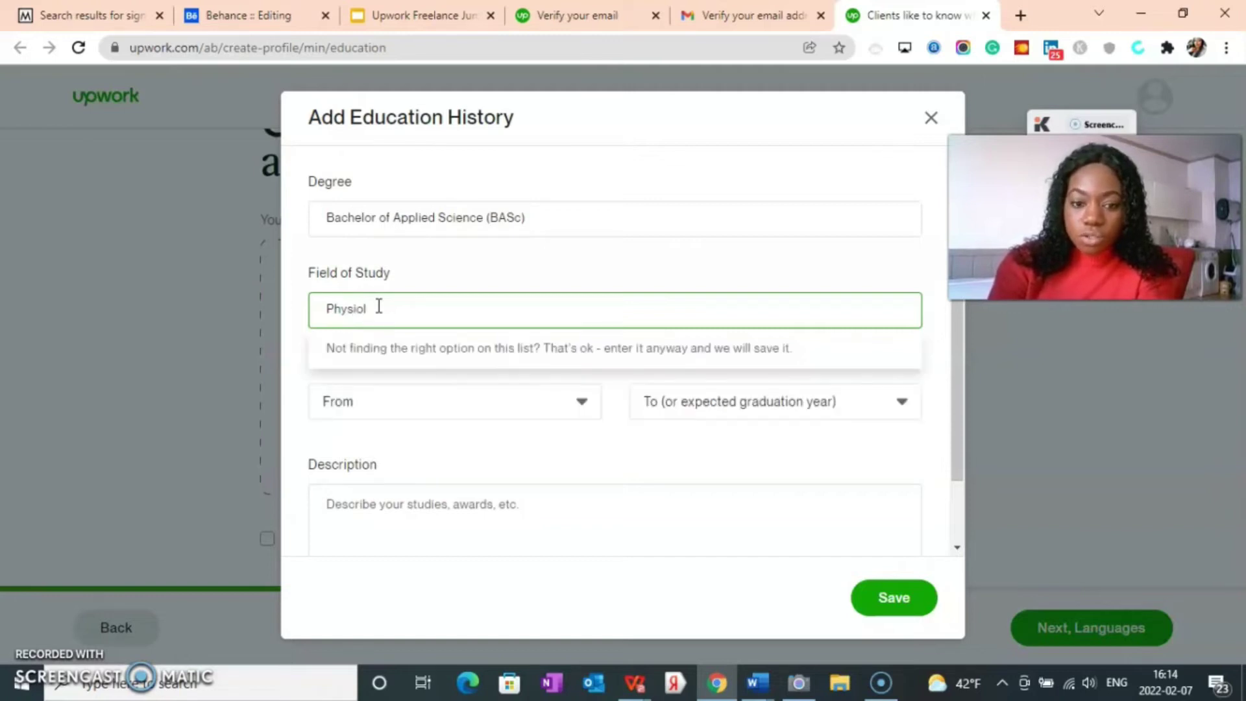
type("ogy")
left_click(422, 402)
scroll(418, 496, "down", 2)
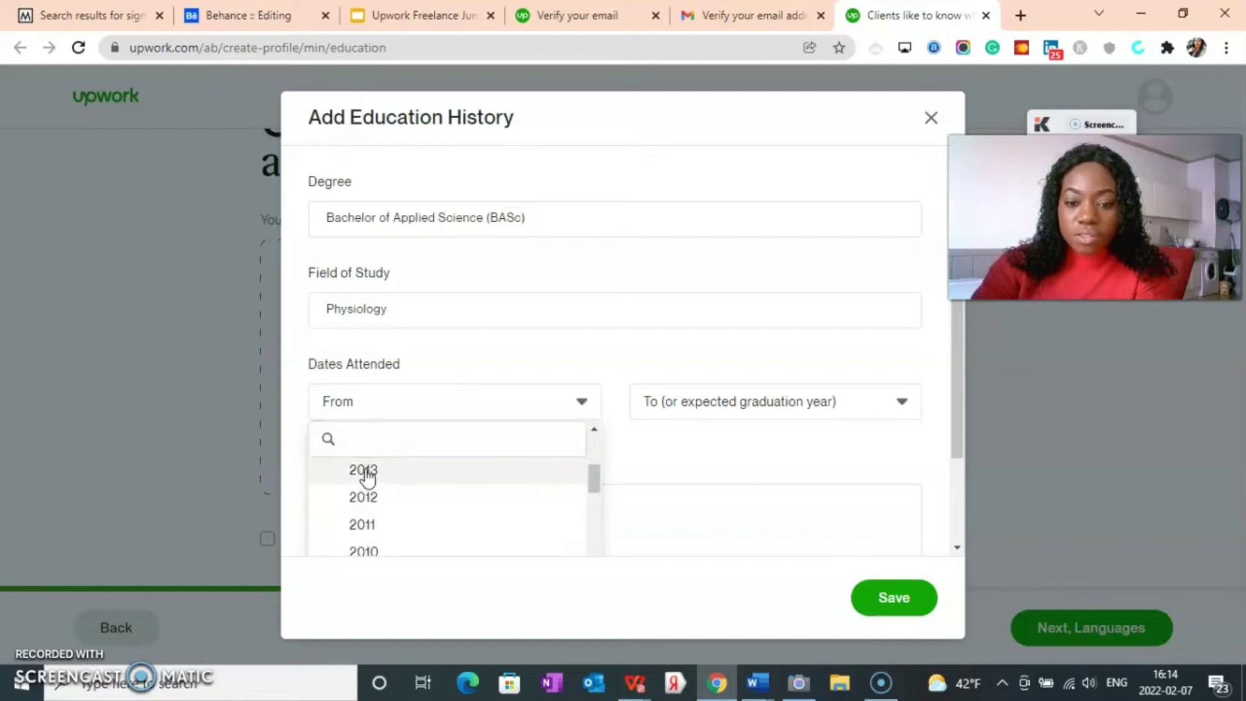
left_click(364, 474)
left_click(827, 410)
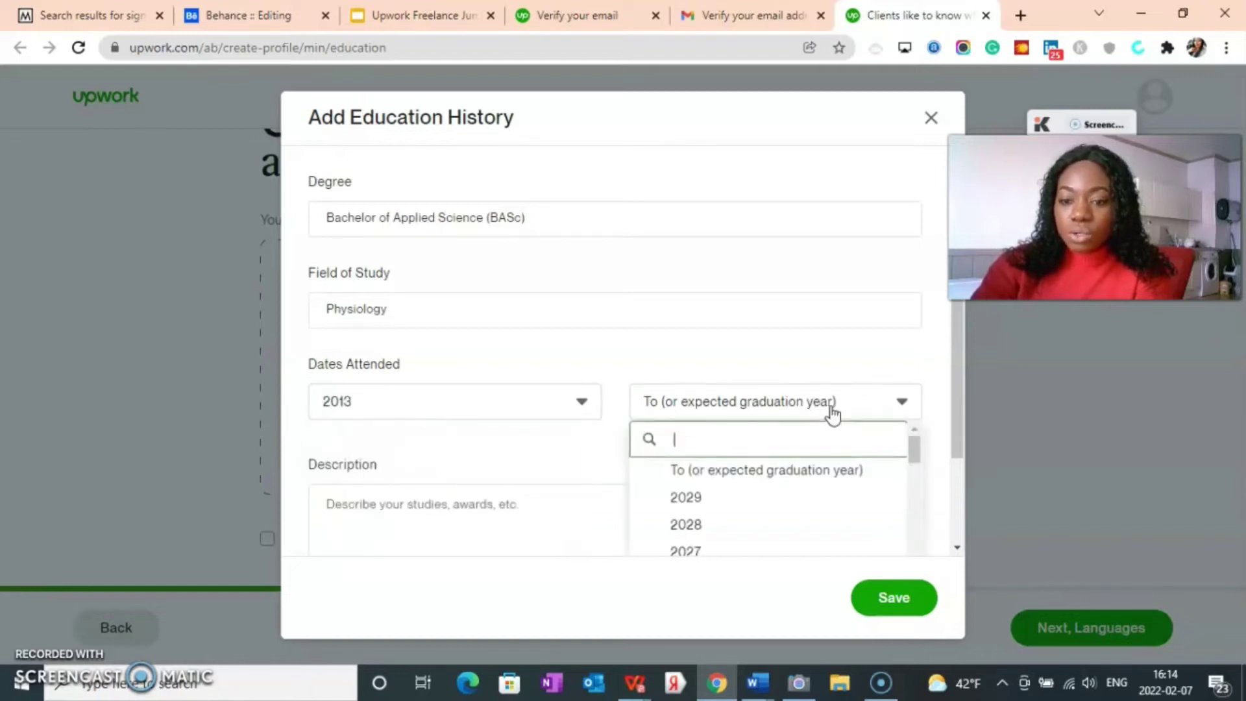
scroll(711, 542, "down", 6)
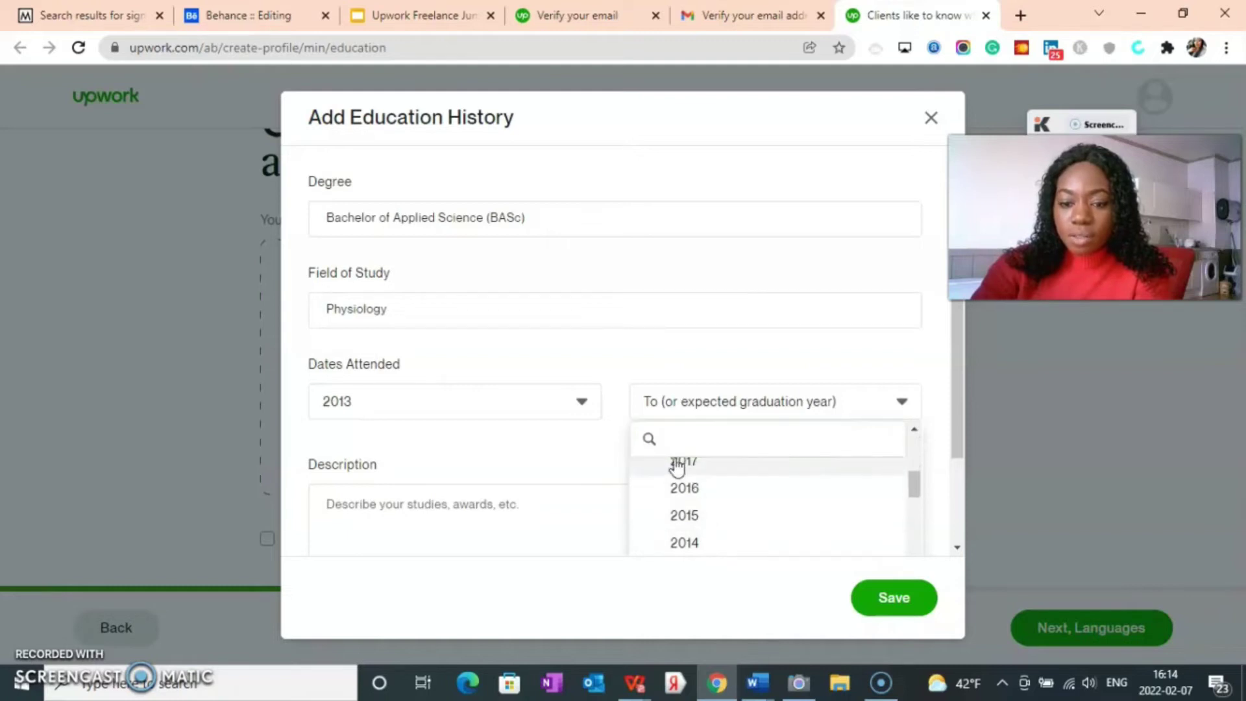
left_click(676, 469)
Step: Describe the studies as 'I studied human physiology'
scroll(508, 491, "down", 2)
left_click(361, 415)
type("i")
key("BackSpace")
type("I studied human")
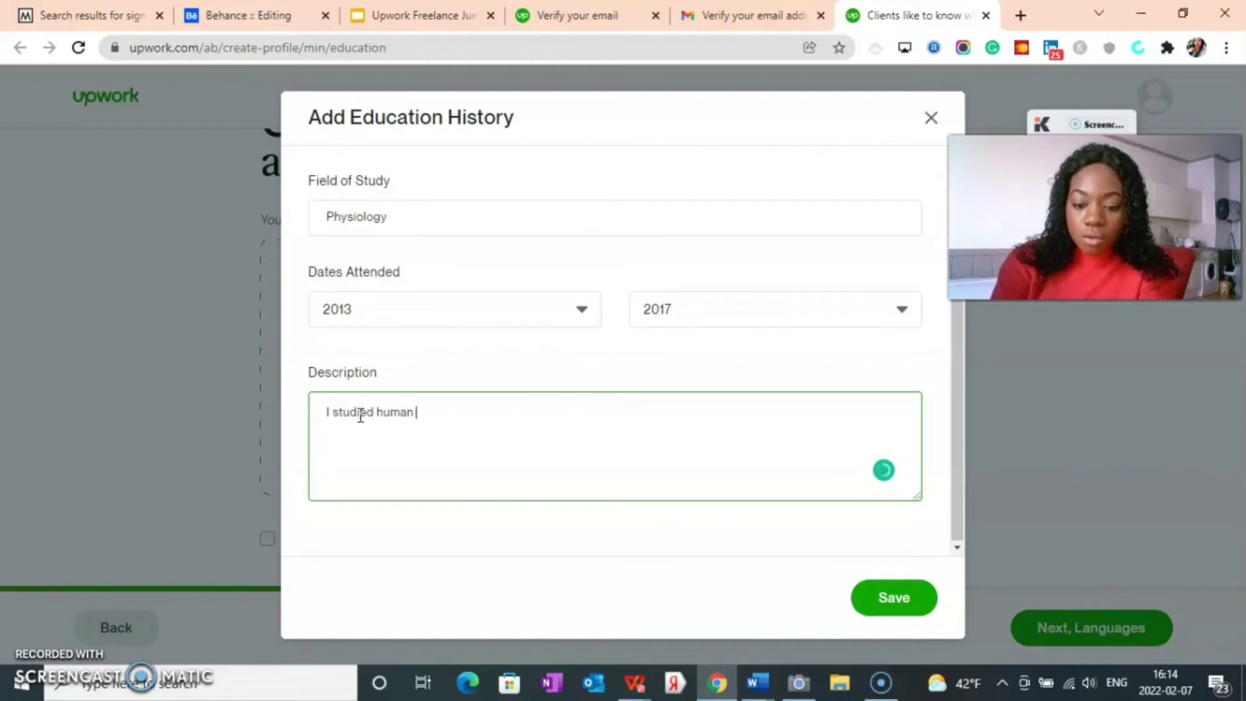
type("si")
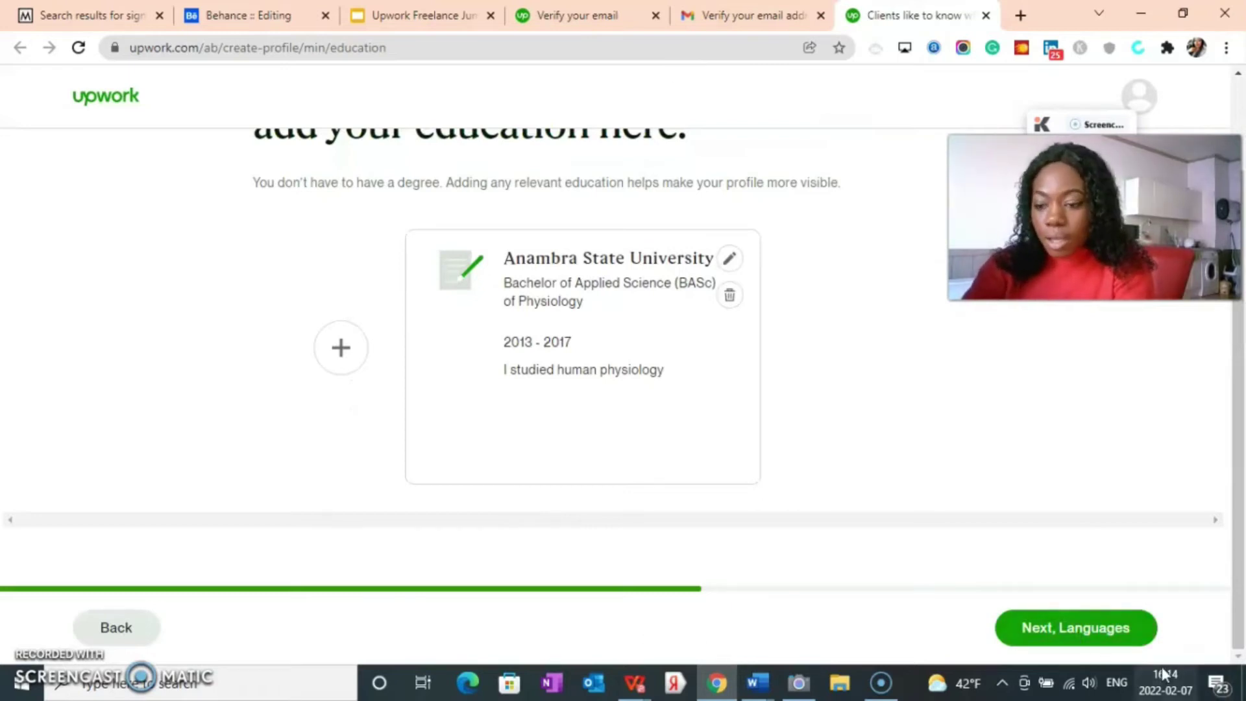
Step: On the languages page, set English proficiency to Native or Bilingual
left_click(1079, 627)
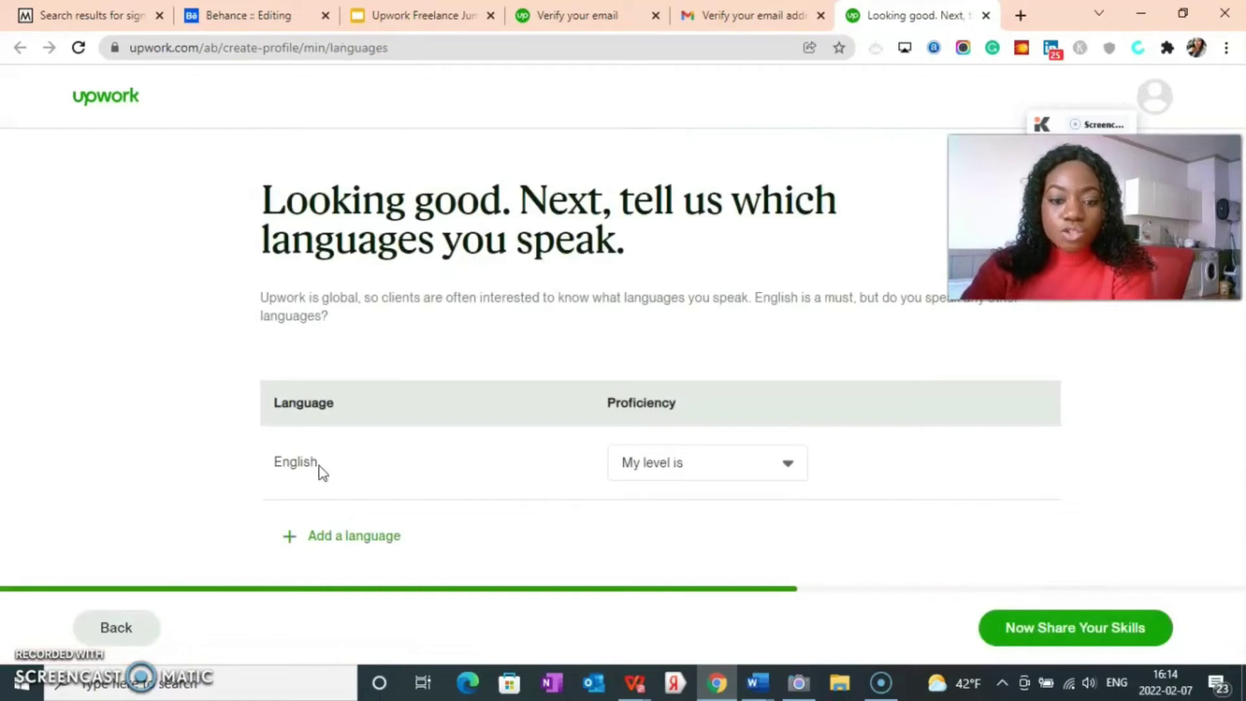
left_click(742, 476)
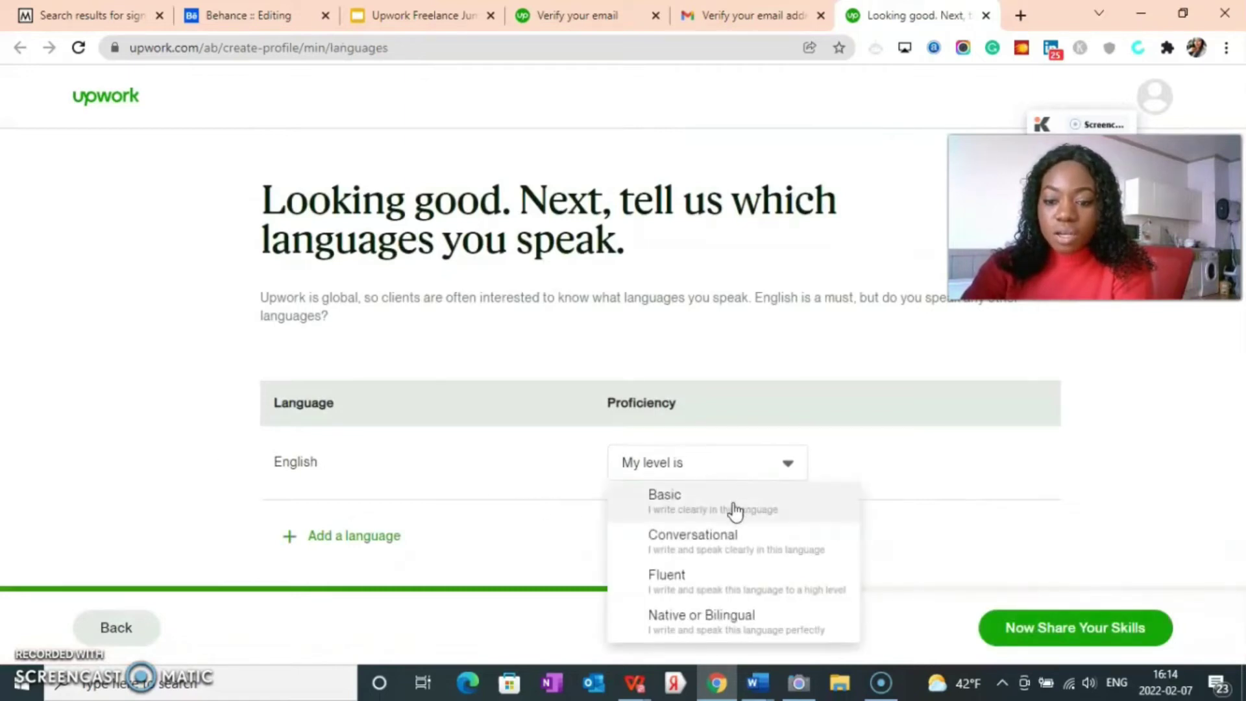
left_click(714, 622)
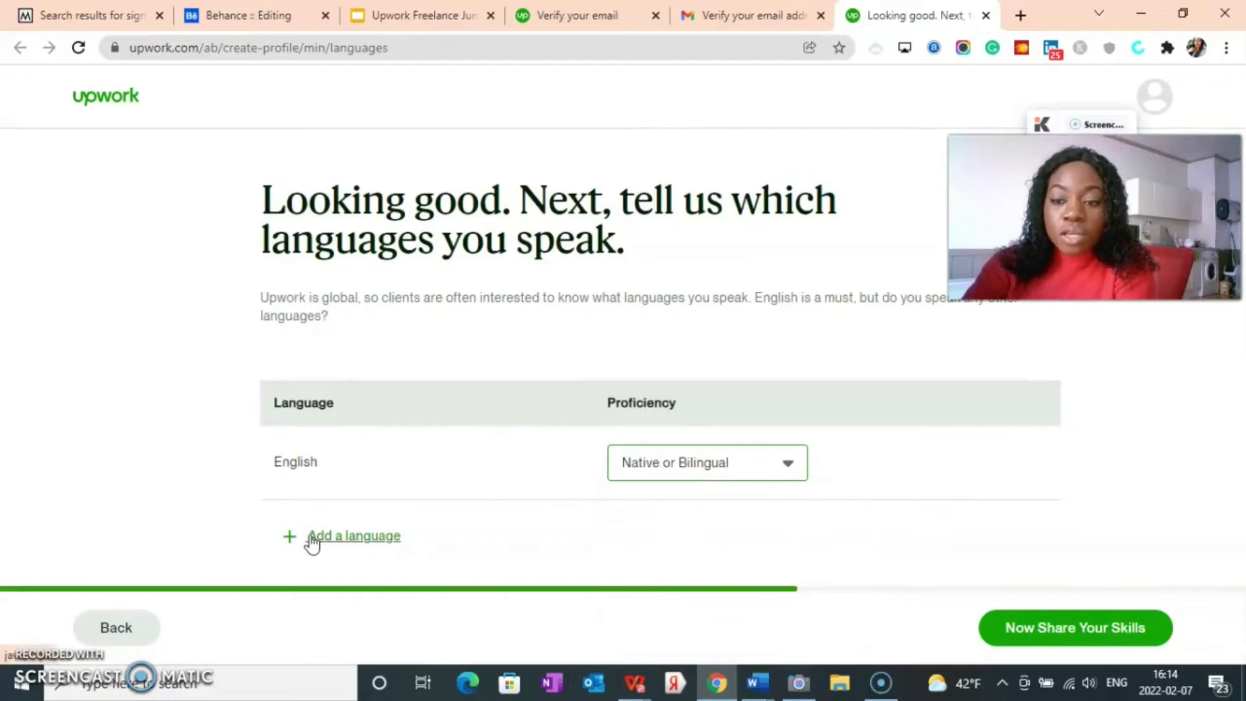
Step: Add a French language row with Conversational proficiency
left_click(338, 539)
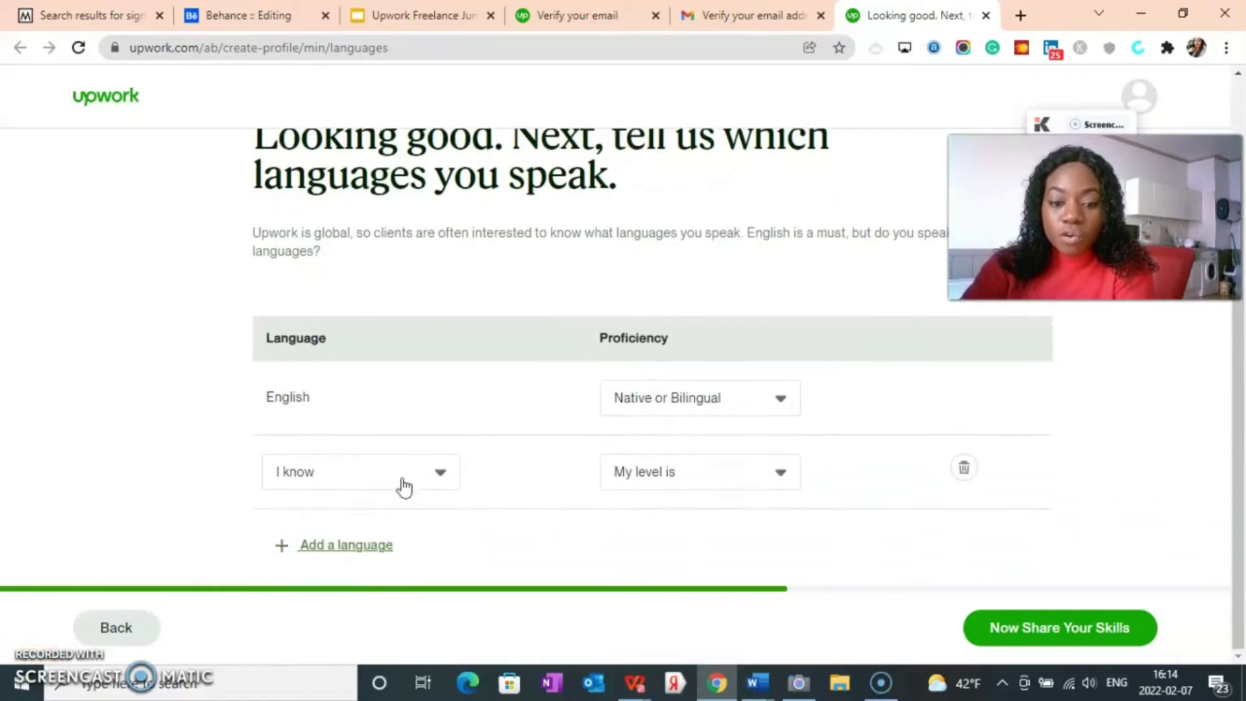
left_click(403, 479)
scroll(387, 542, "down", 4)
type("fre")
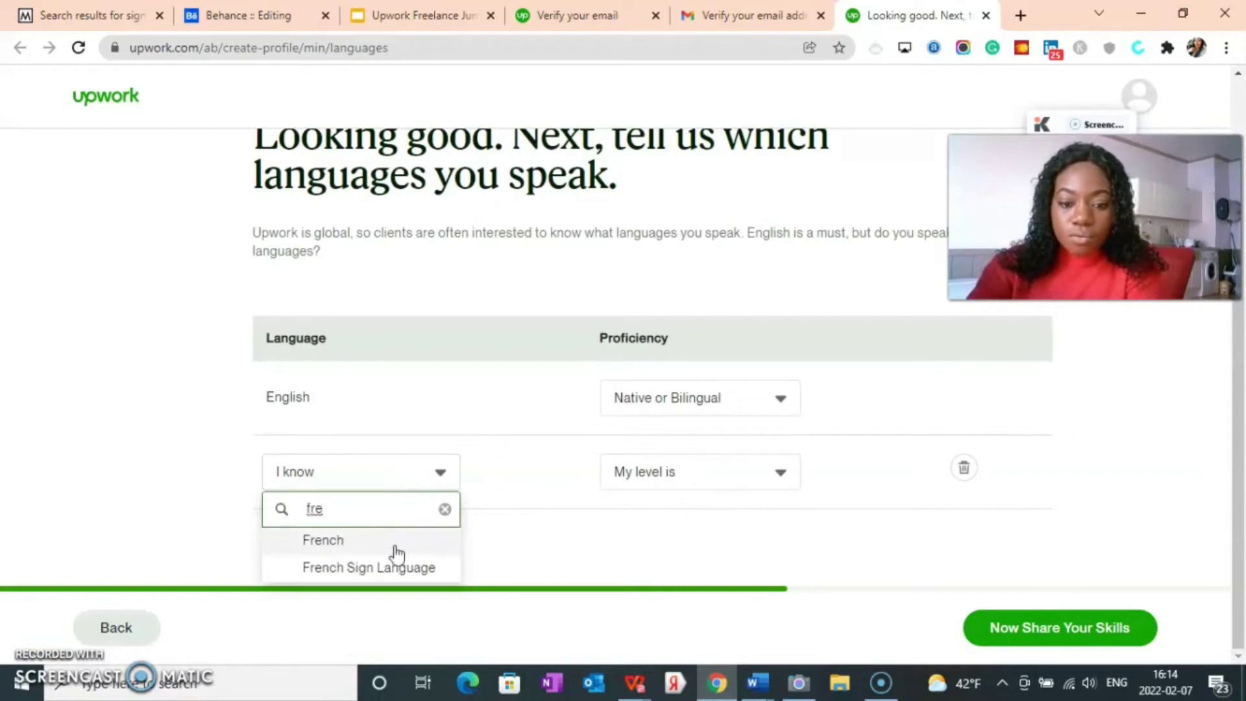
left_click(348, 543)
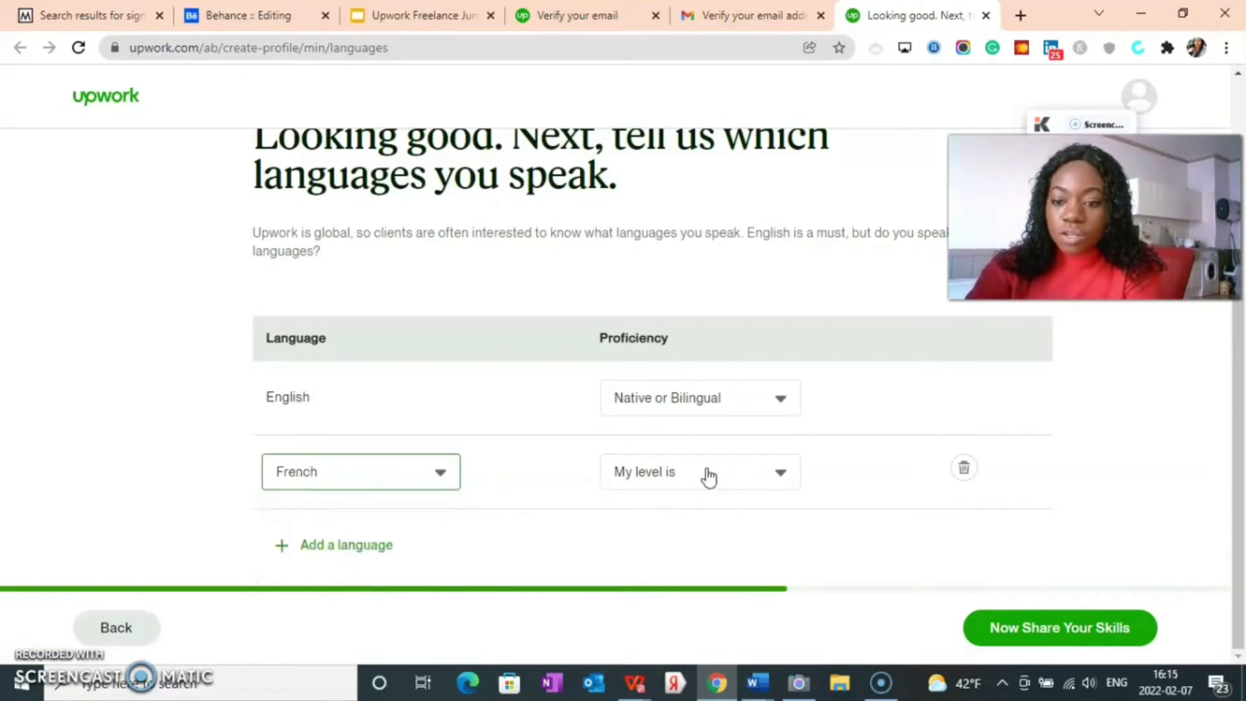
left_click(707, 474)
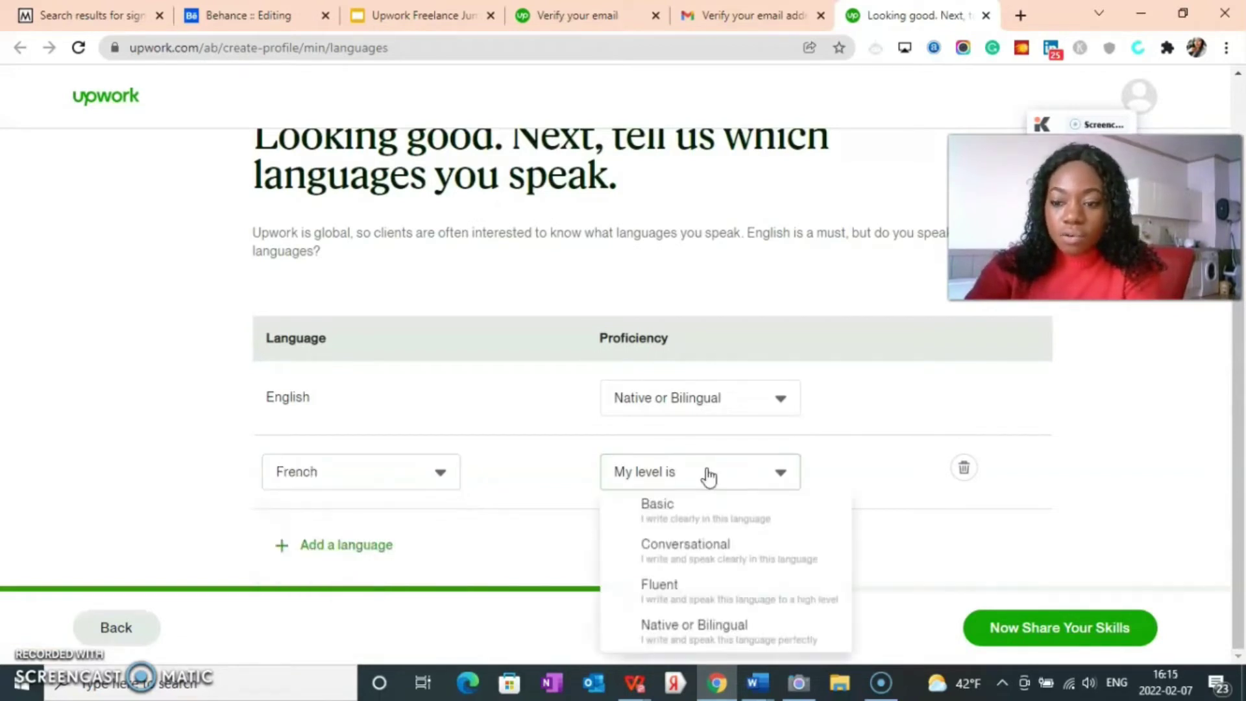
left_click(690, 554)
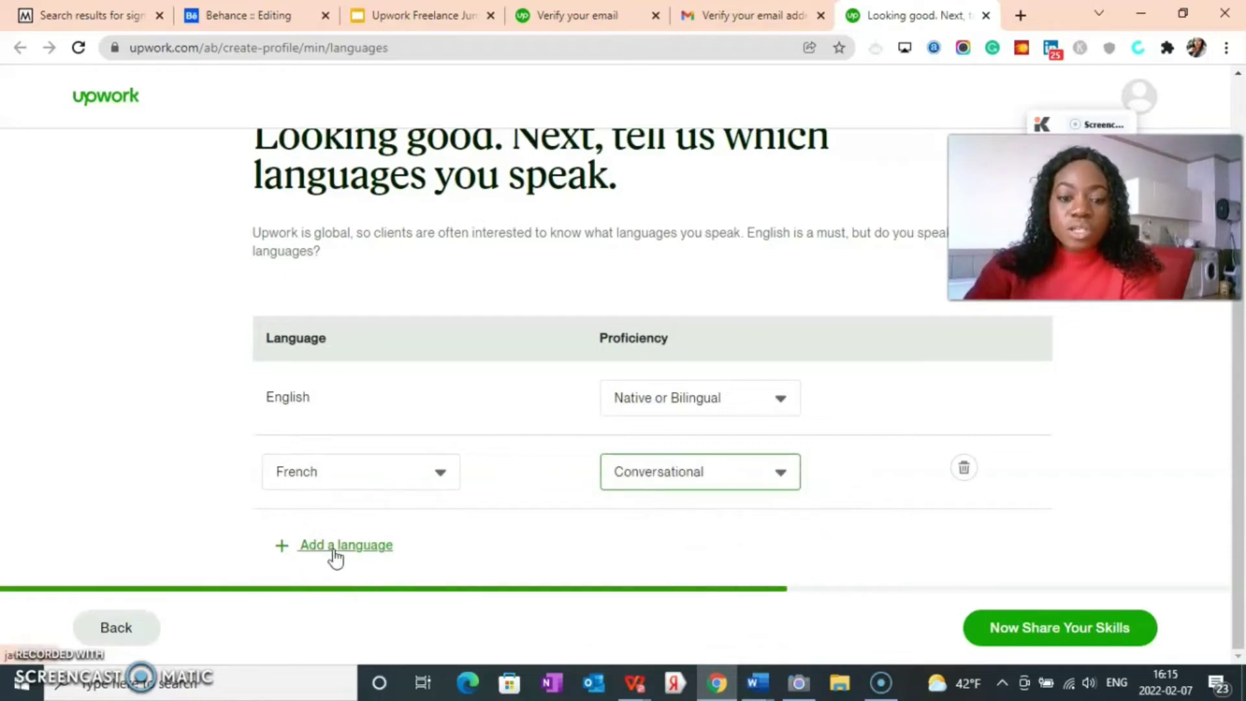
Step: Add Virtual Assistant, Virtual Assistance and Microsoft Word as skills
left_click(1045, 635)
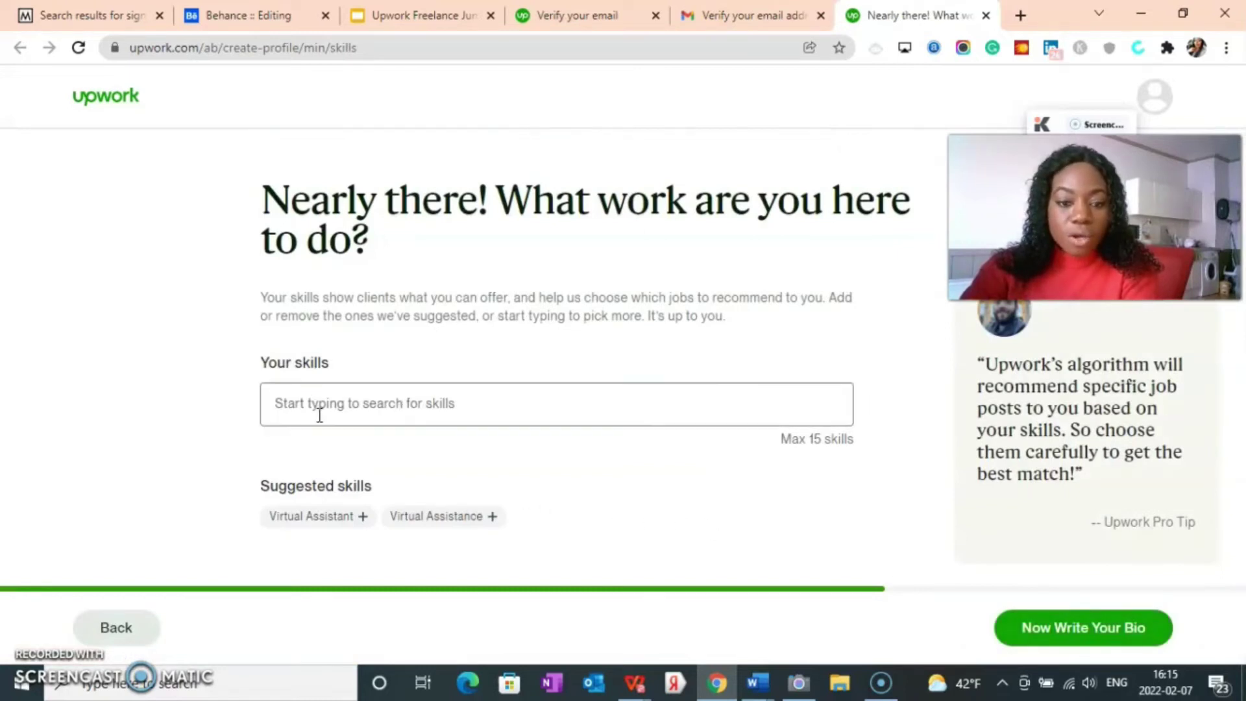
left_click(329, 523)
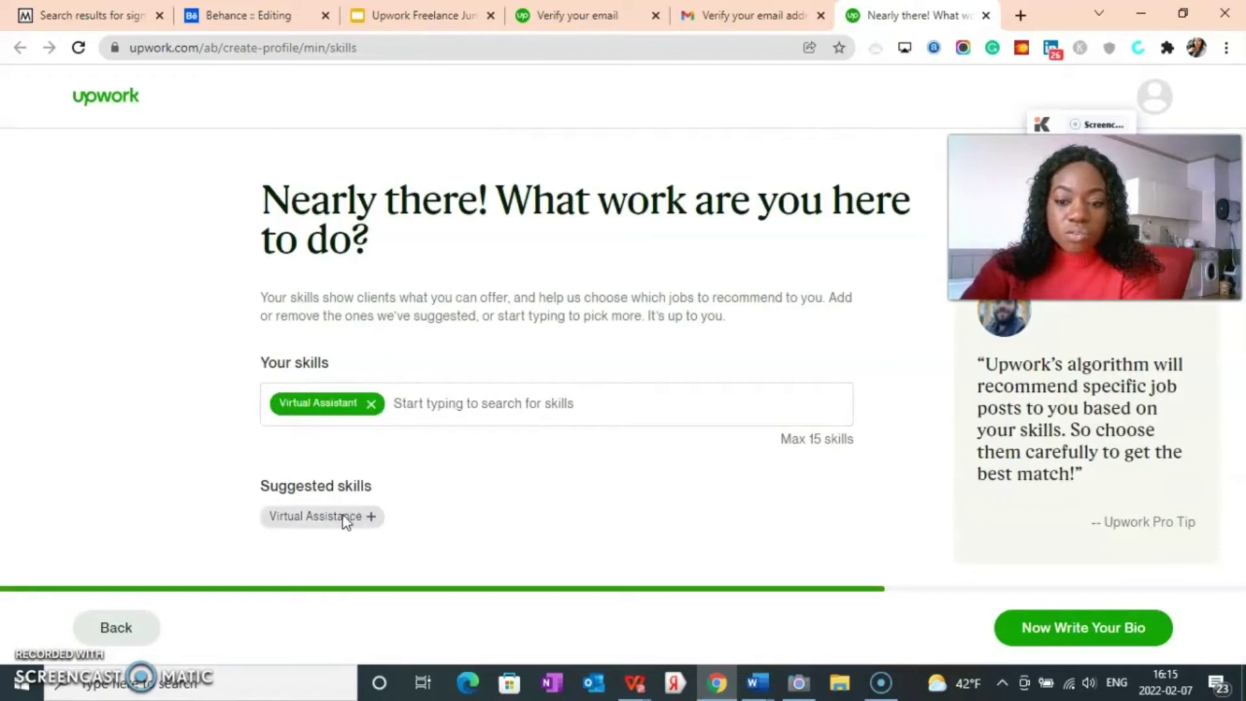
left_click(344, 520)
left_click(478, 422)
type("mi")
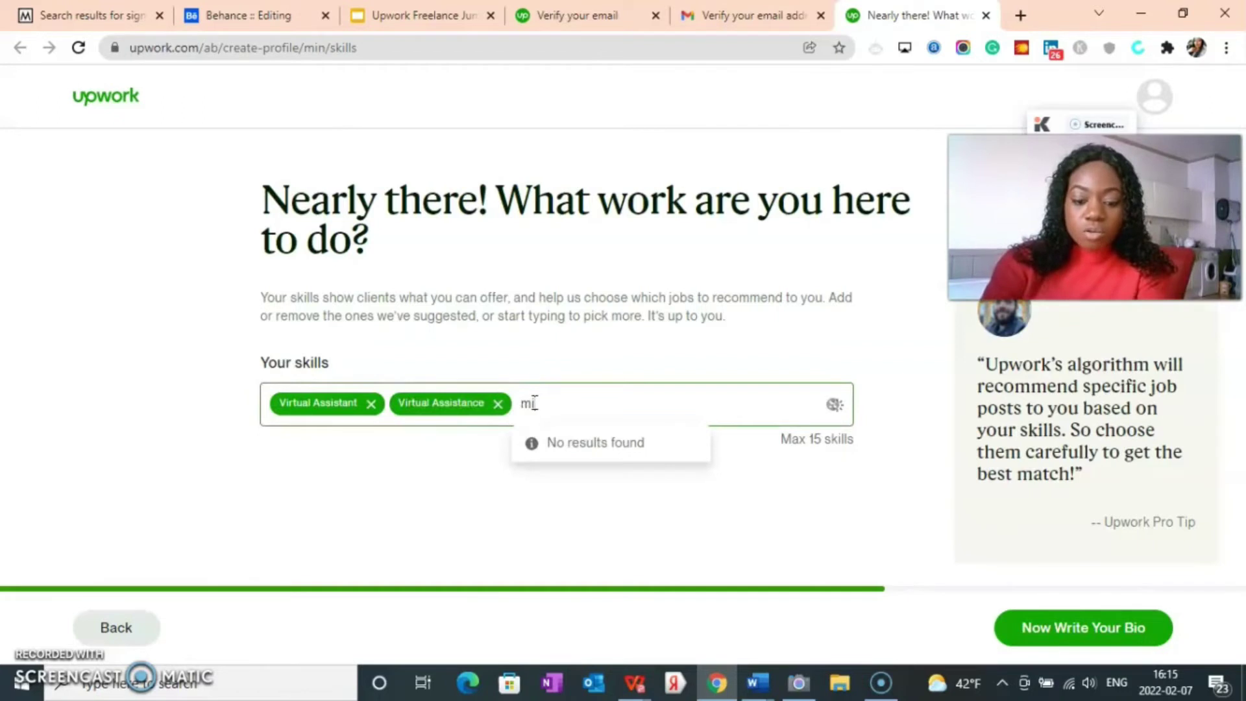
type("cro")
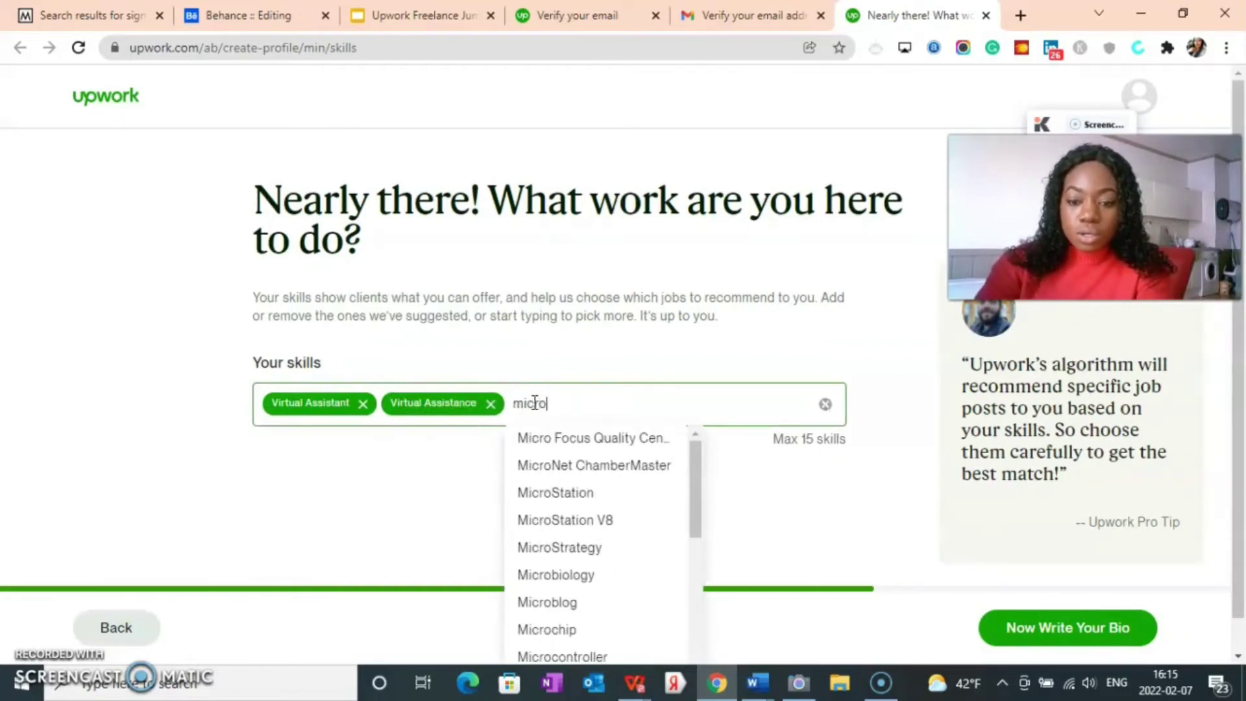
type("soft")
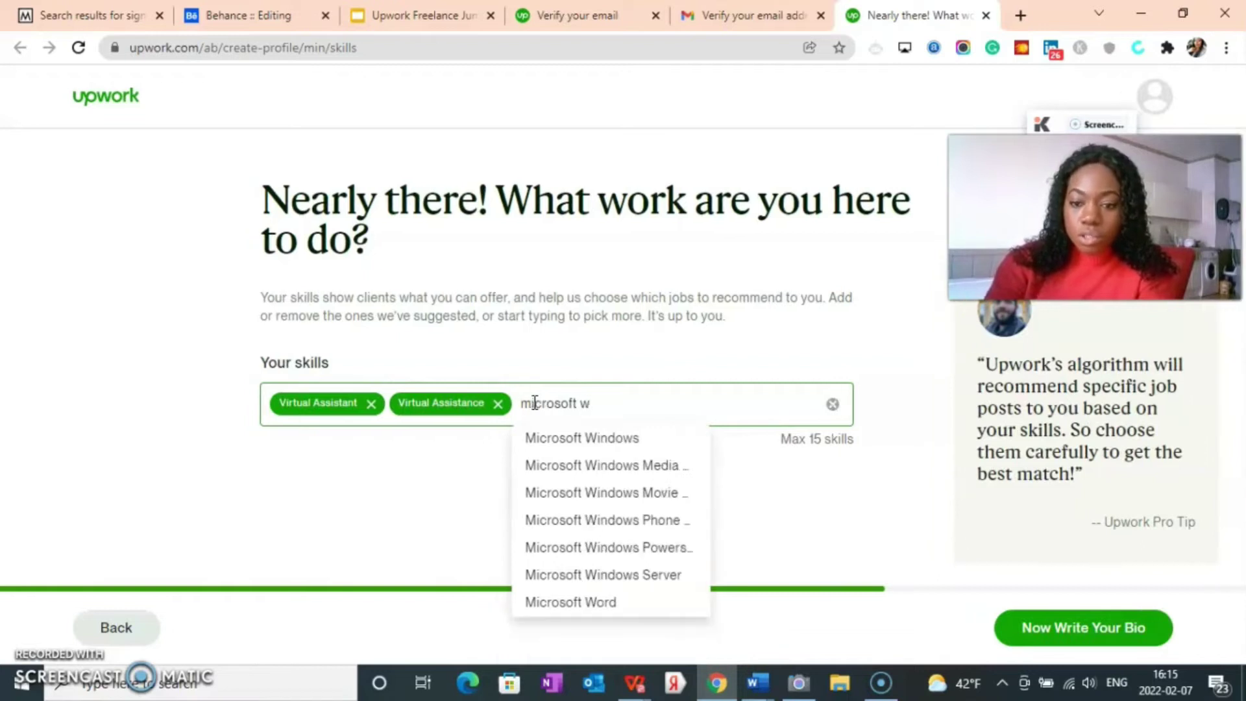
type(" w")
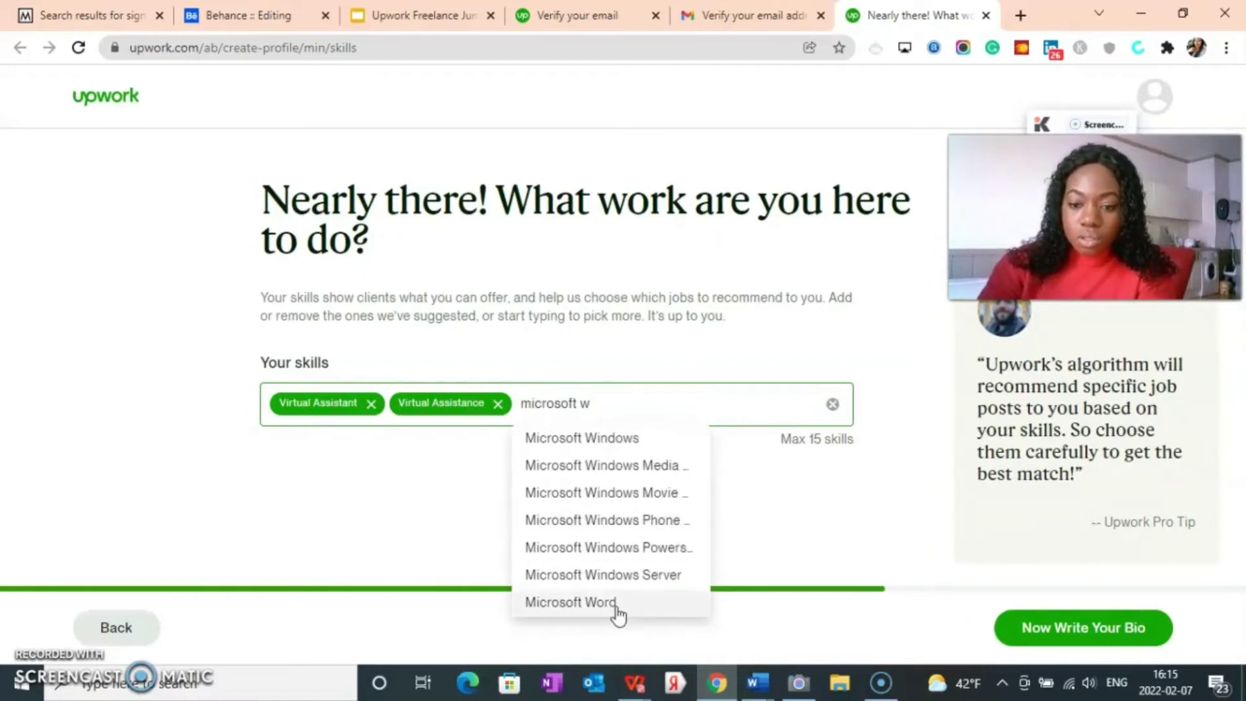
left_click(614, 605)
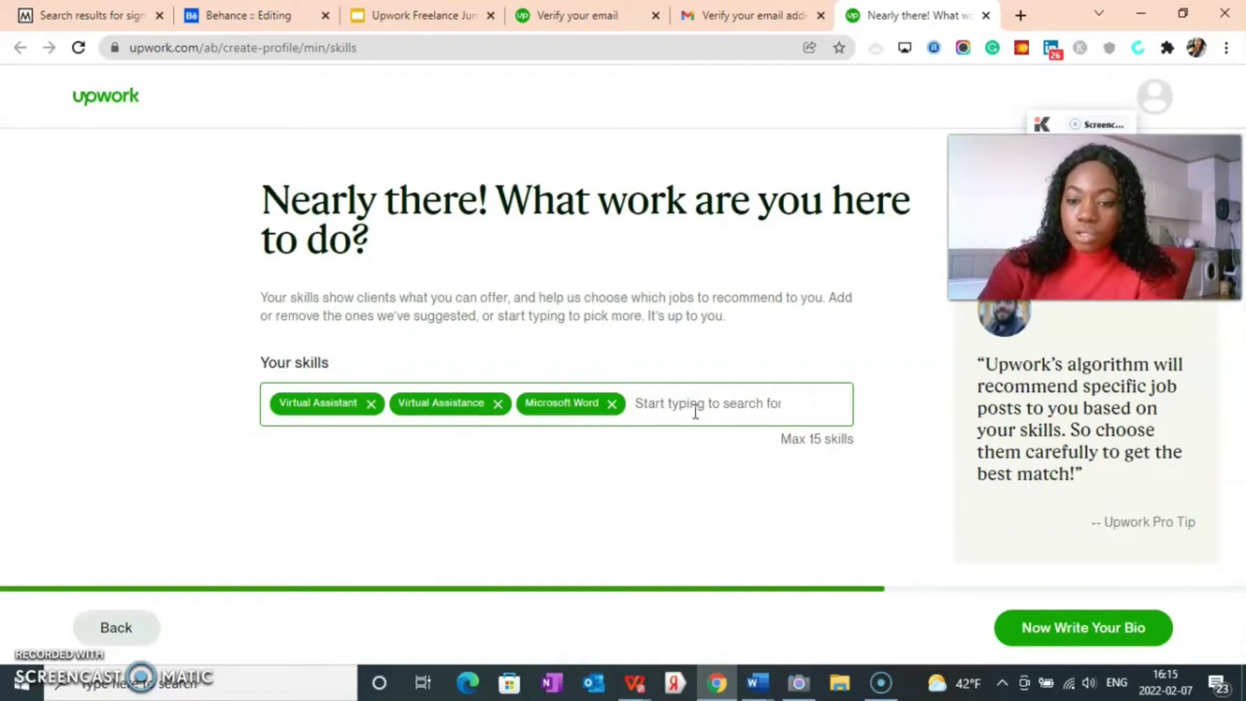
Step: Add Microsoft PowerPoint, Typing and Writing as skills
type("pow")
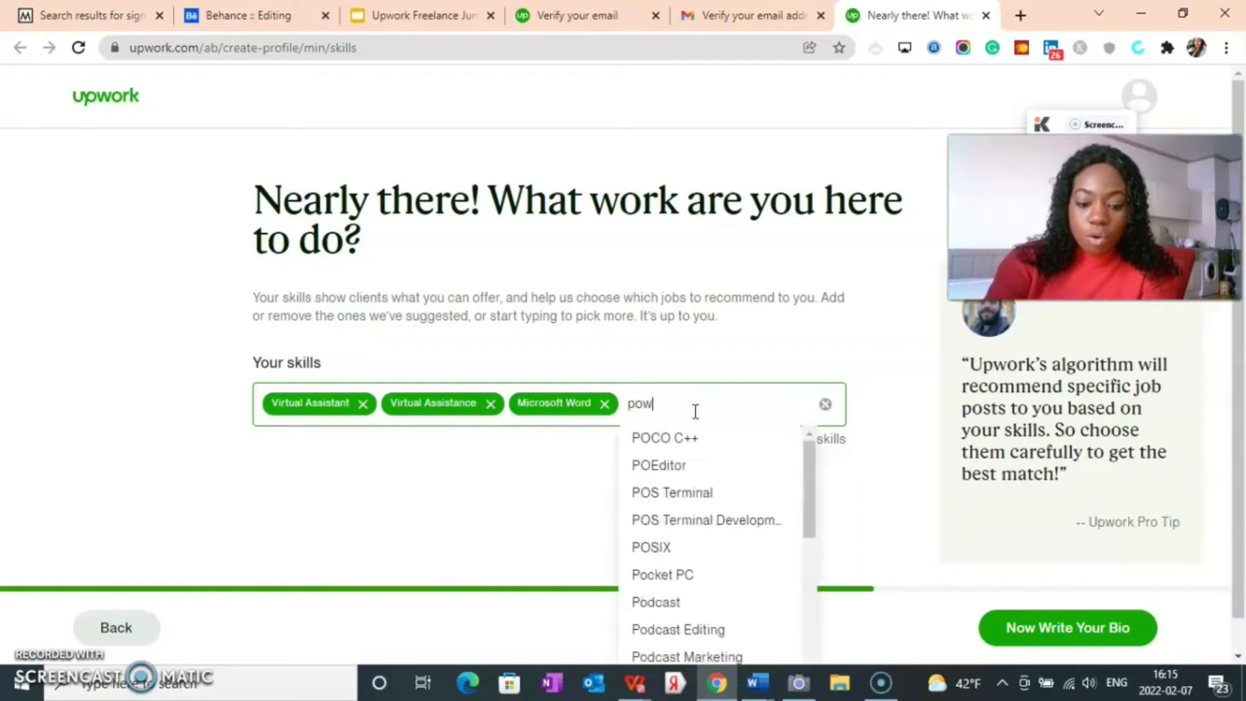
type("erpoint")
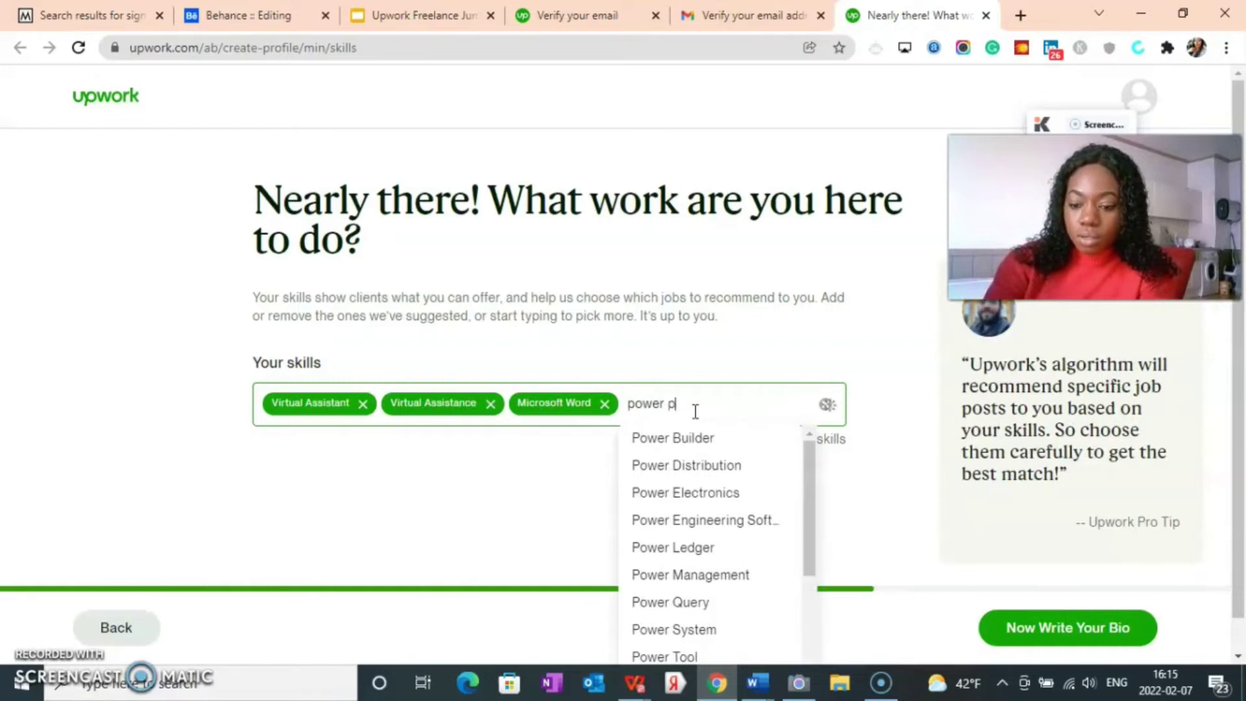
left_click(685, 436)
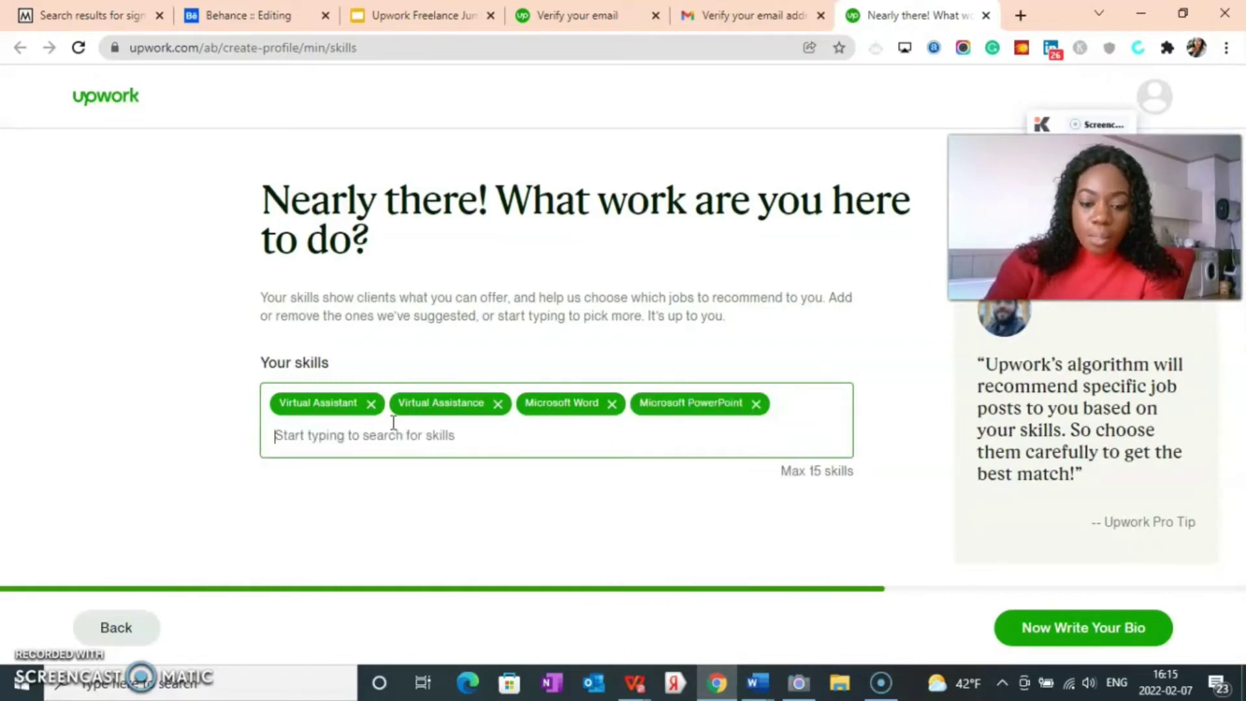
type("typing")
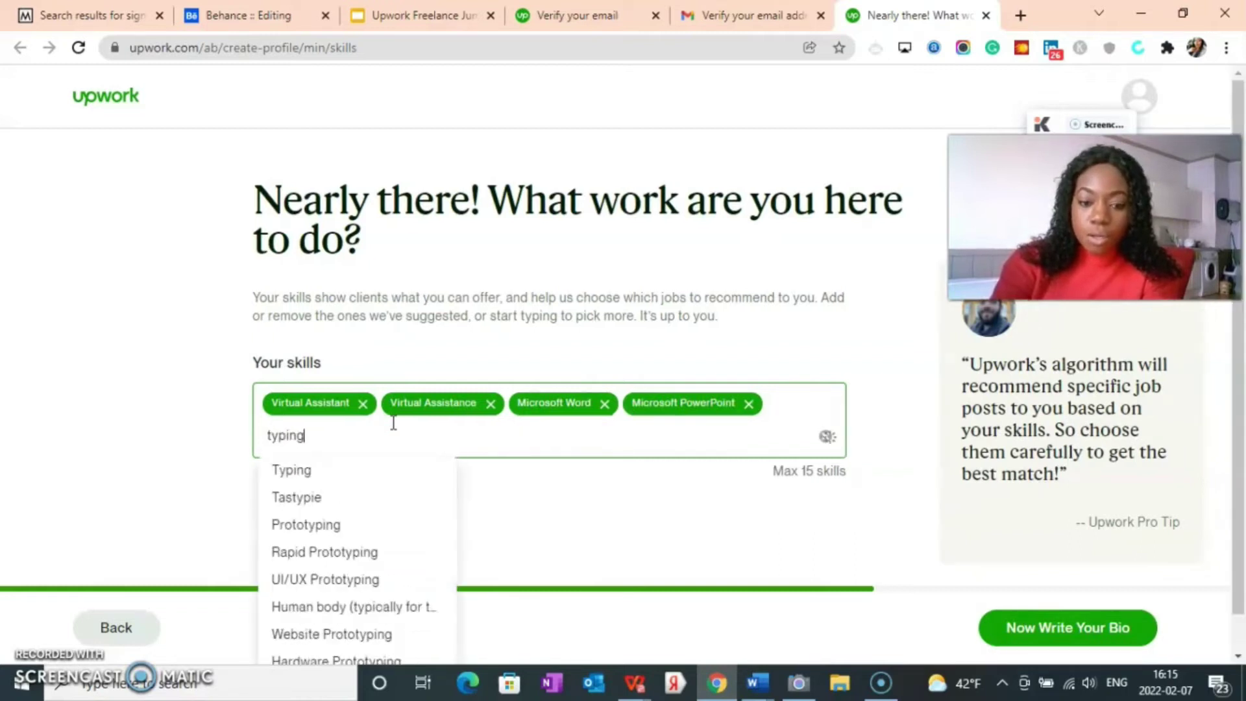
left_click(334, 472)
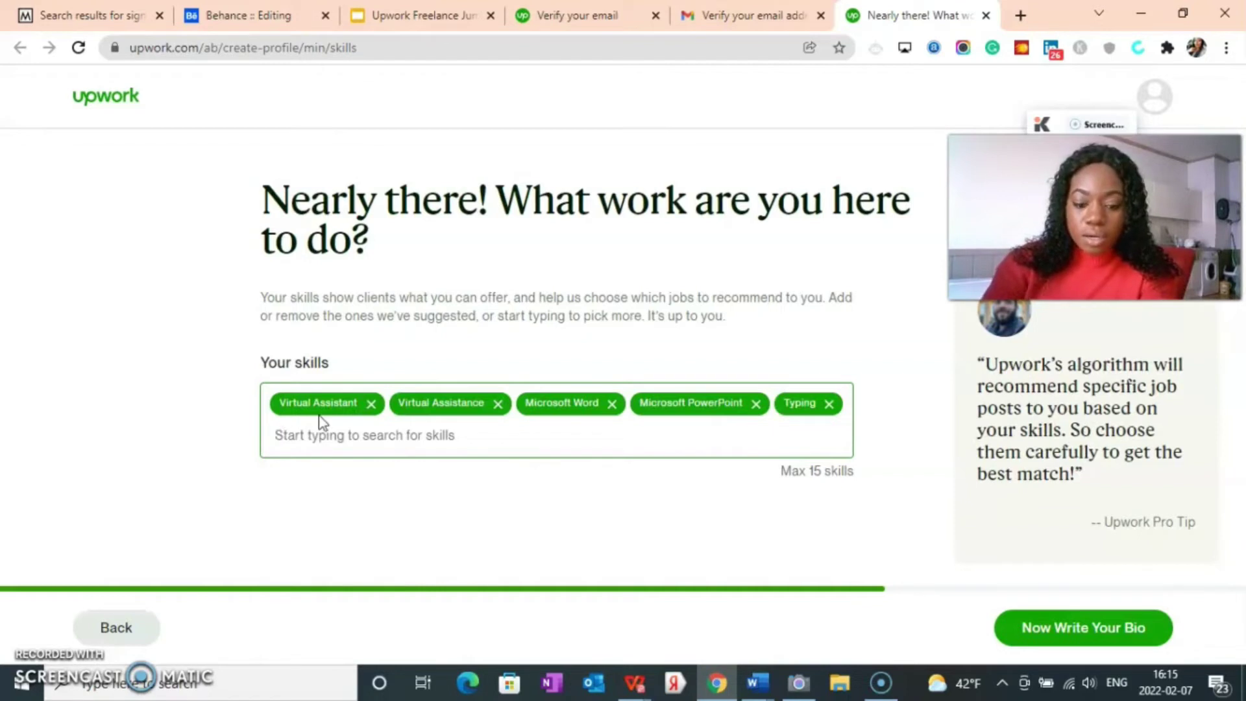
type("writi")
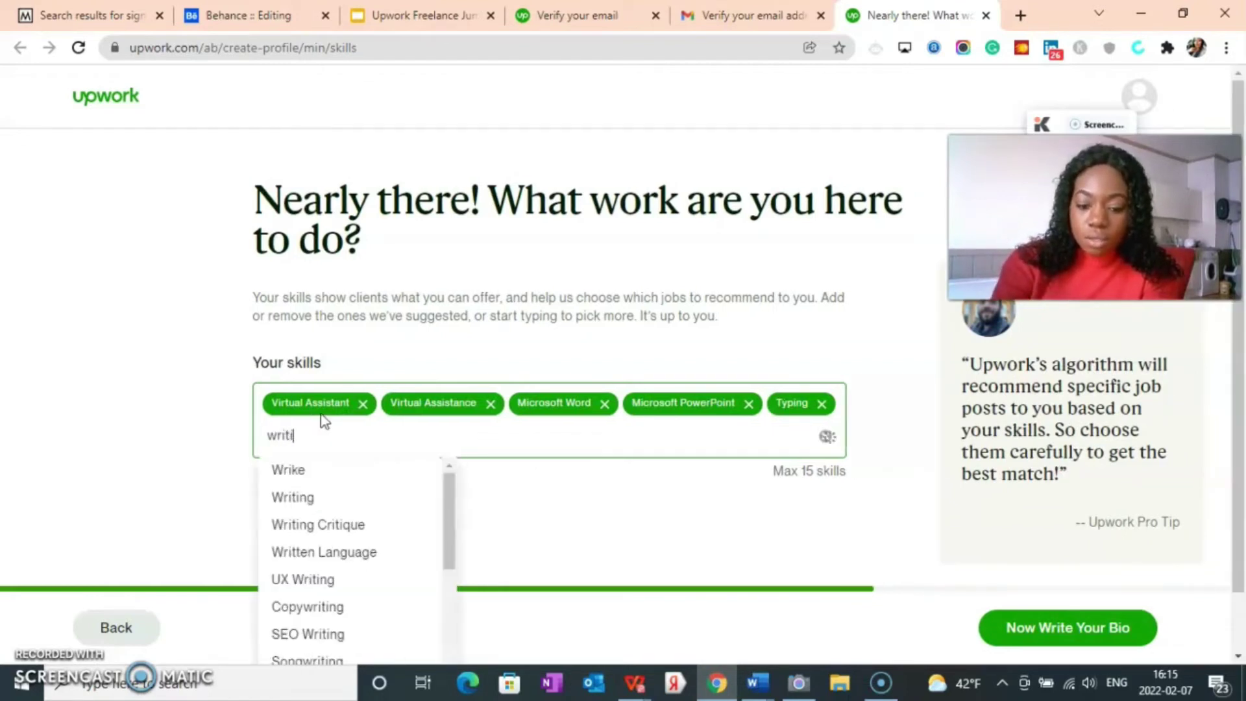
type("ng")
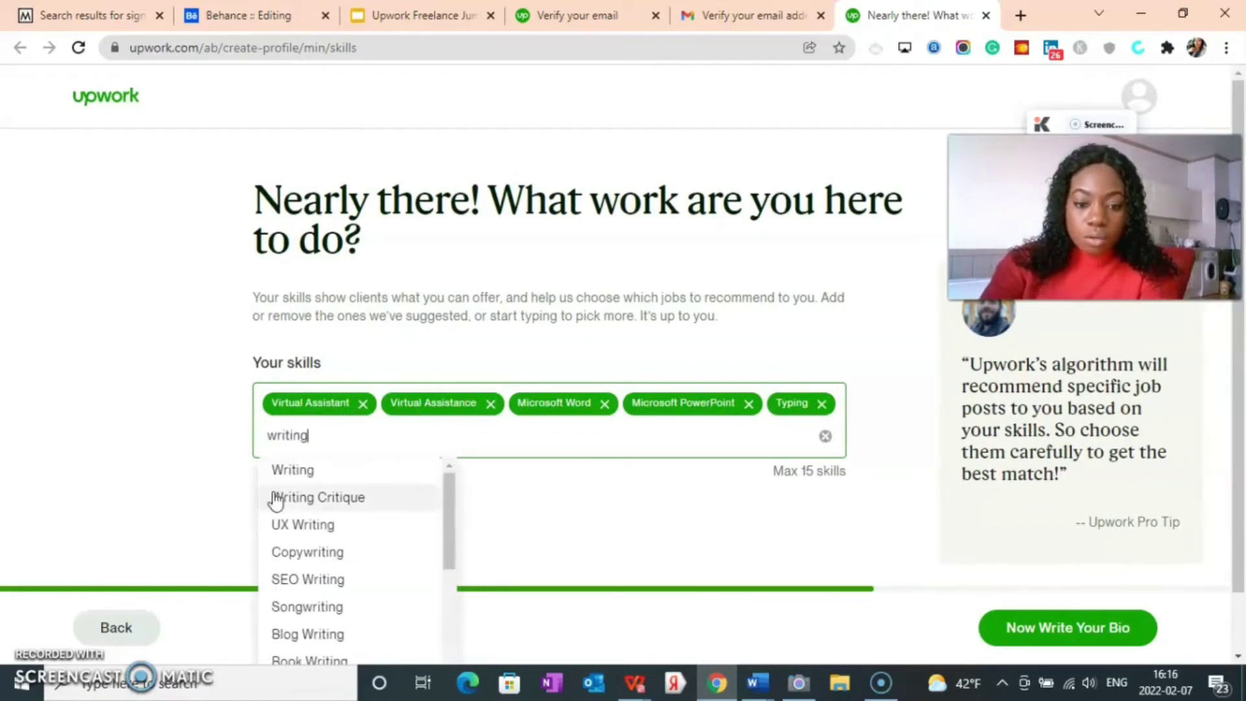
left_click(275, 479)
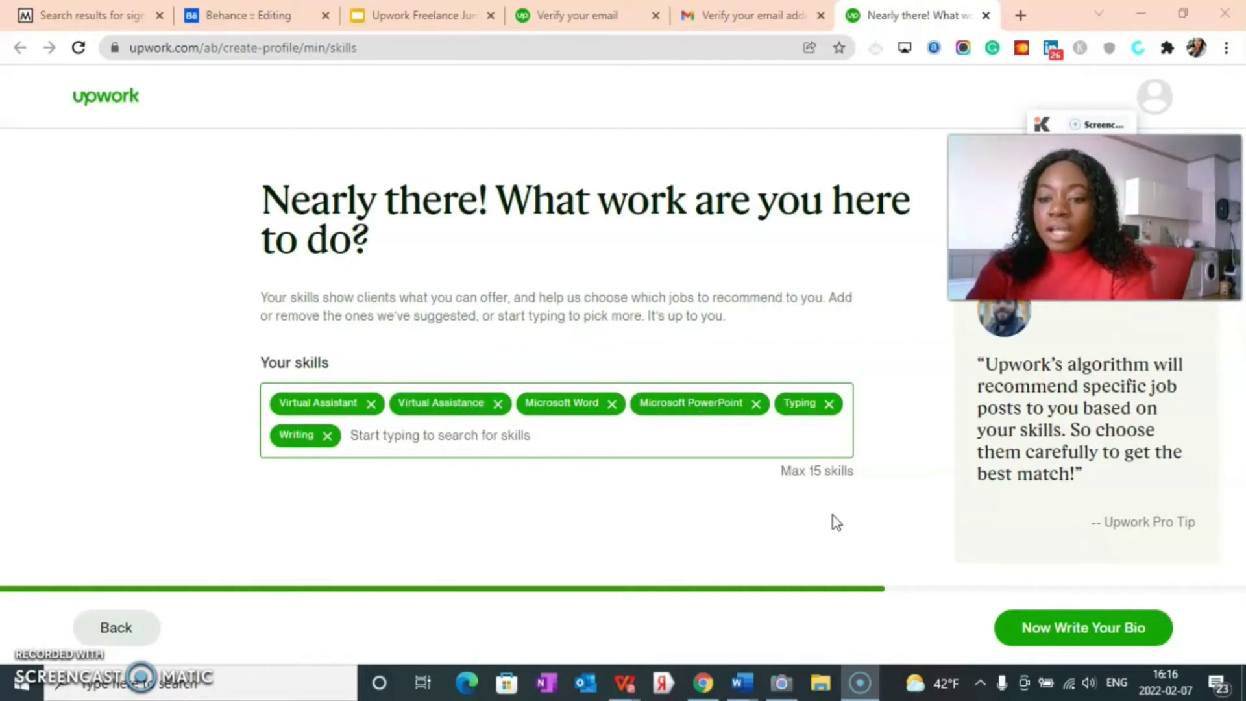
Step: Paste the prepared virtual assistant bio into the bio box
left_click(1097, 625)
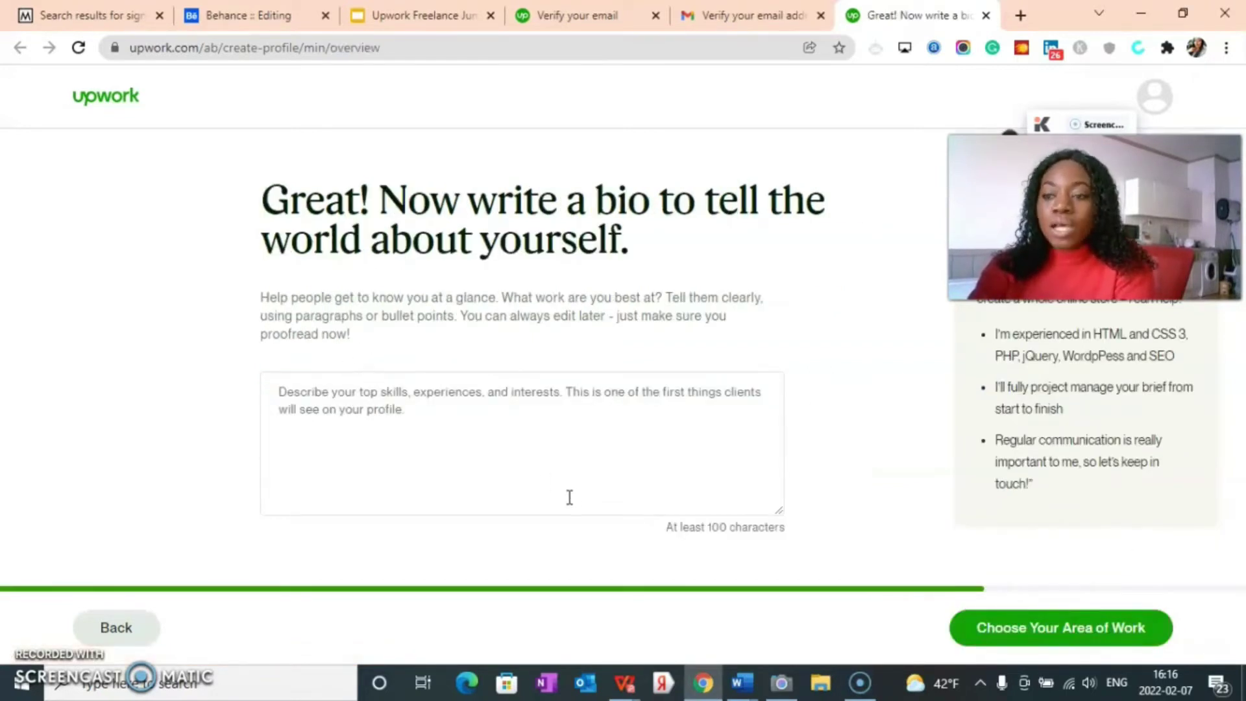
right_click(275, 401)
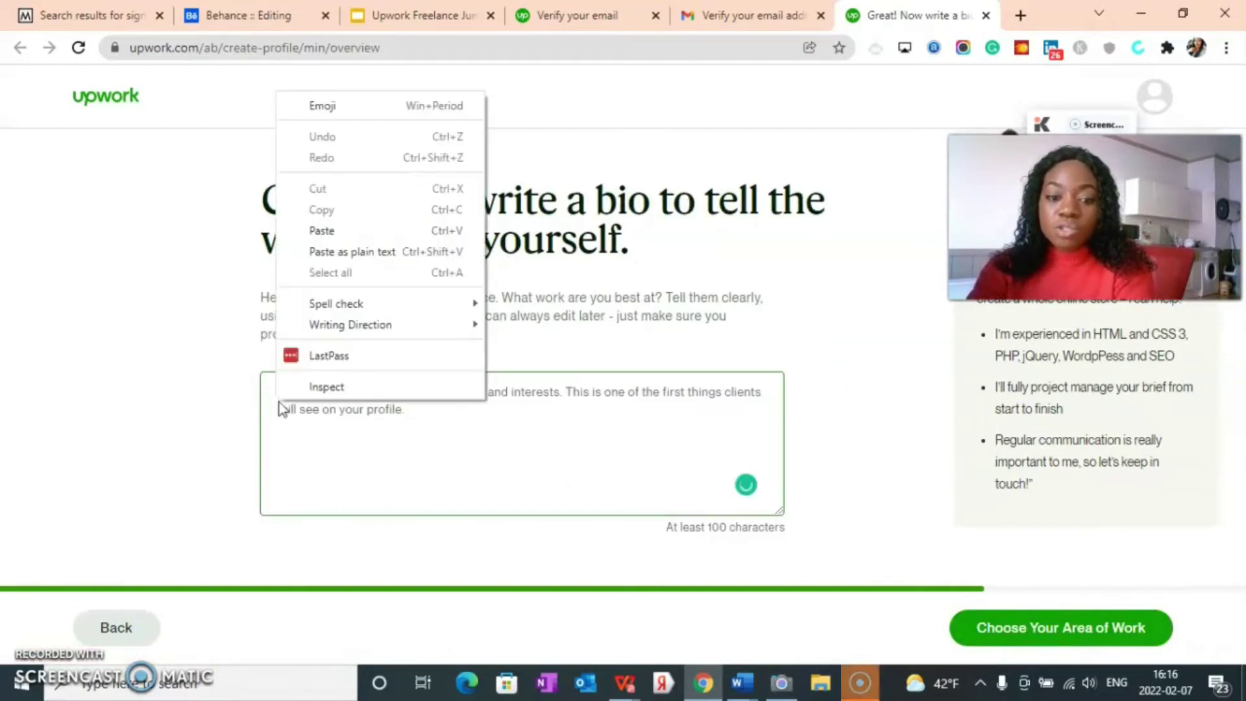
left_click(321, 232)
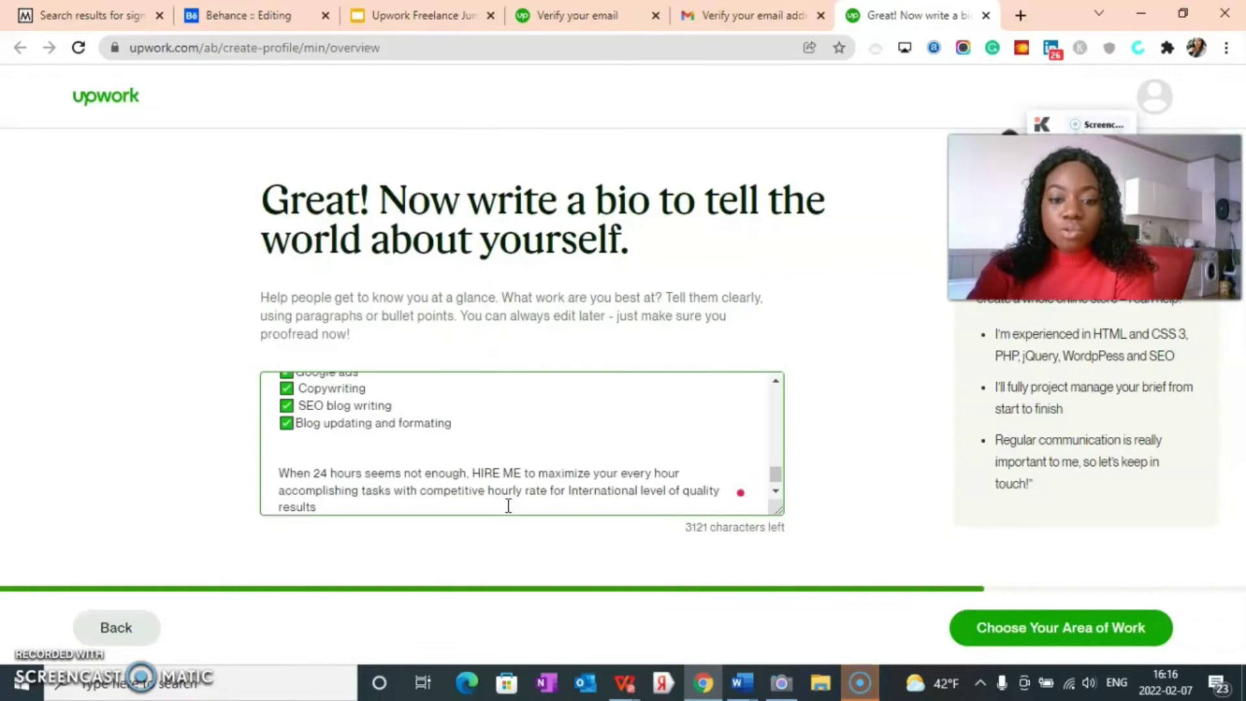
scroll(508, 506, "up", 3)
scroll(502, 500, "down", 3)
Step: Accept the grammar fixes adding 'the', 'a' and 'of' in the bio
mouse_move(608, 495)
left_click(600, 538)
mouse_move(451, 494)
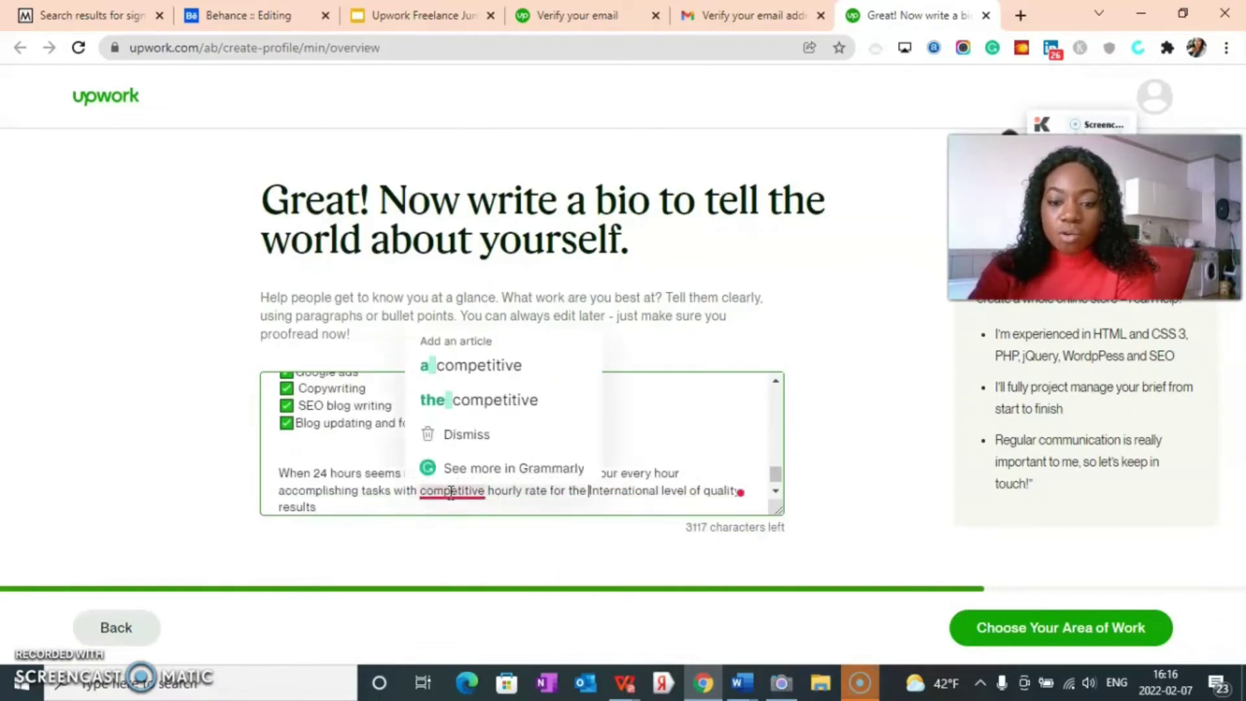
left_click(471, 381)
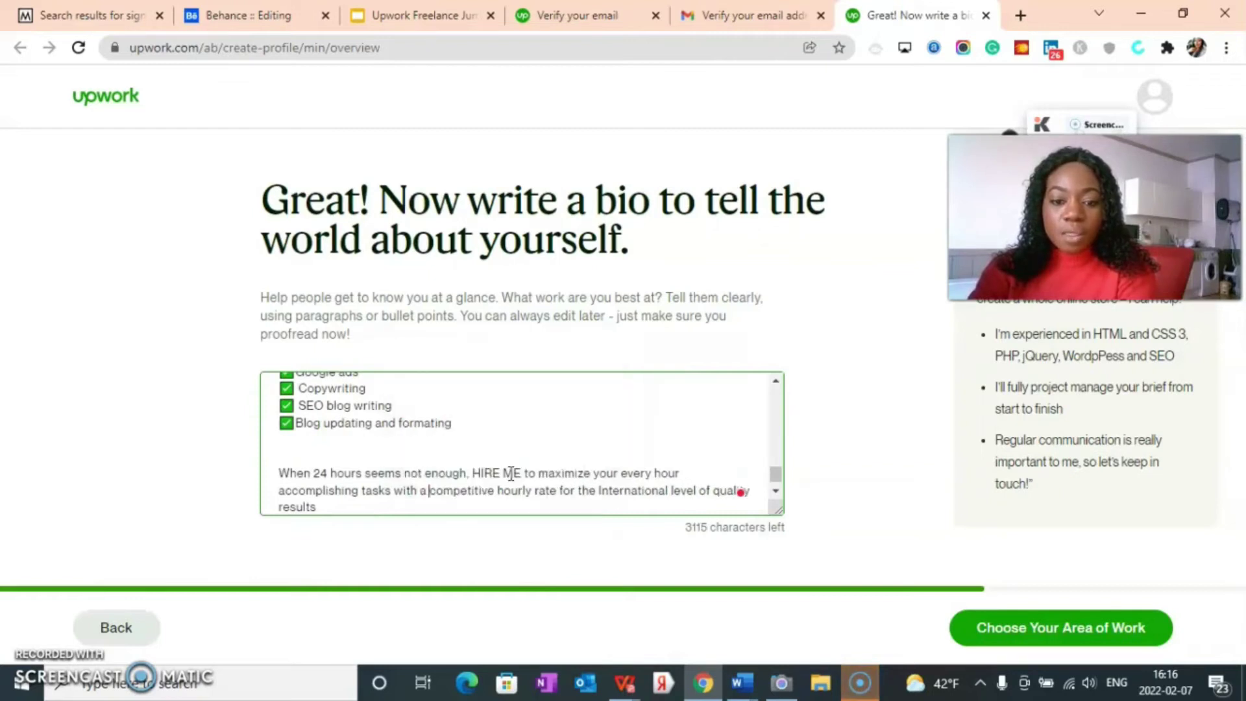
scroll(512, 478, "up", 3)
scroll(512, 477, "up", 6)
scroll(543, 481, "down", 3)
scroll(411, 464, "up", 2)
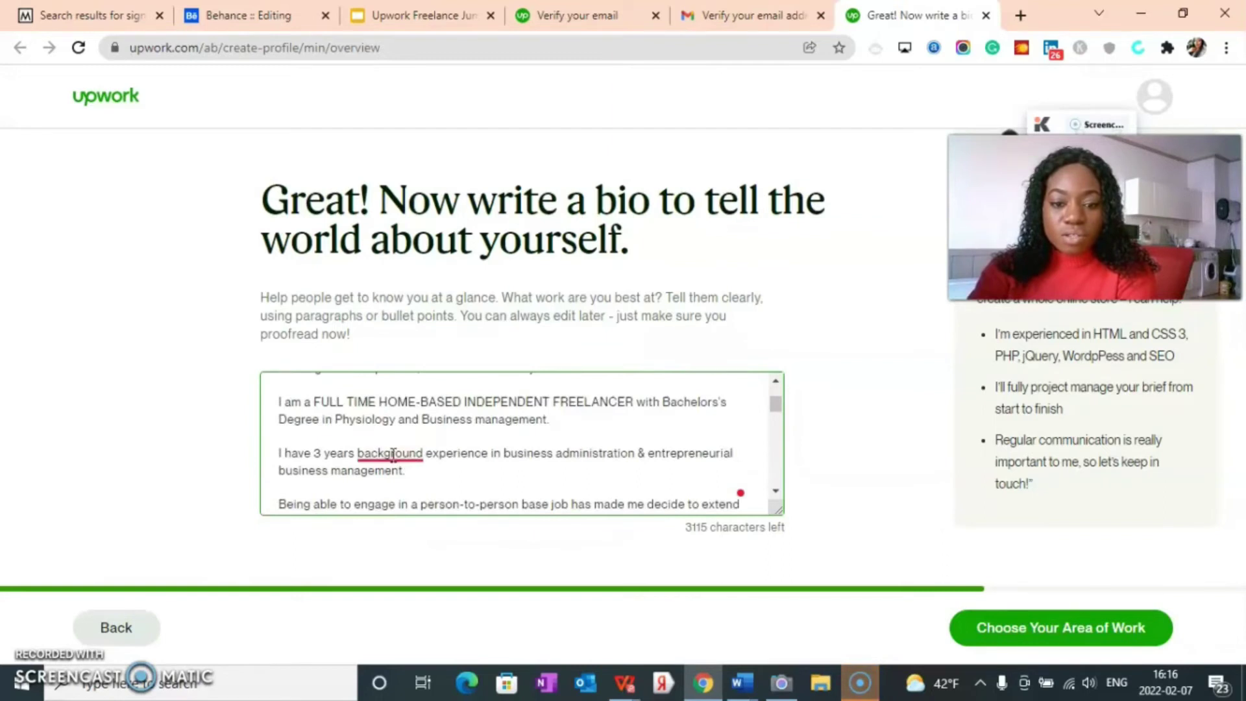
left_click(393, 454)
left_click(401, 493)
scroll(412, 479, "up", 2)
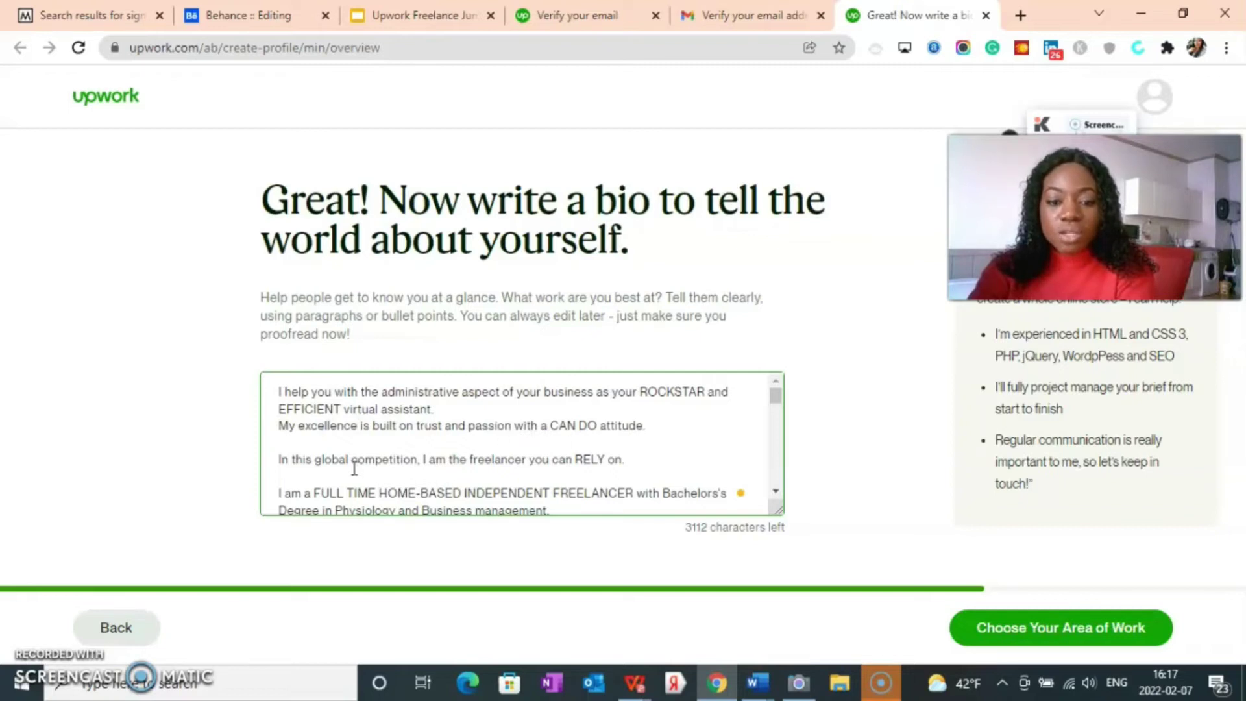
scroll(355, 467, "down", 3)
scroll(373, 454, "up", 3)
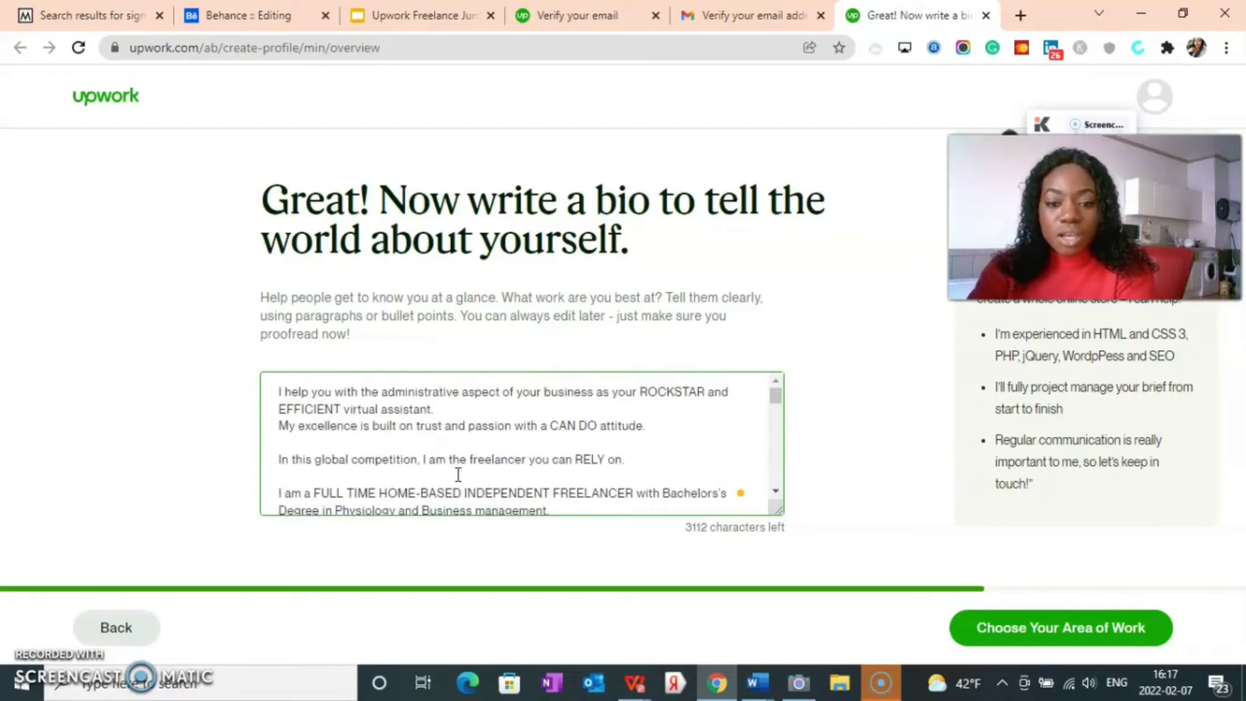
scroll(494, 467, "down", 3)
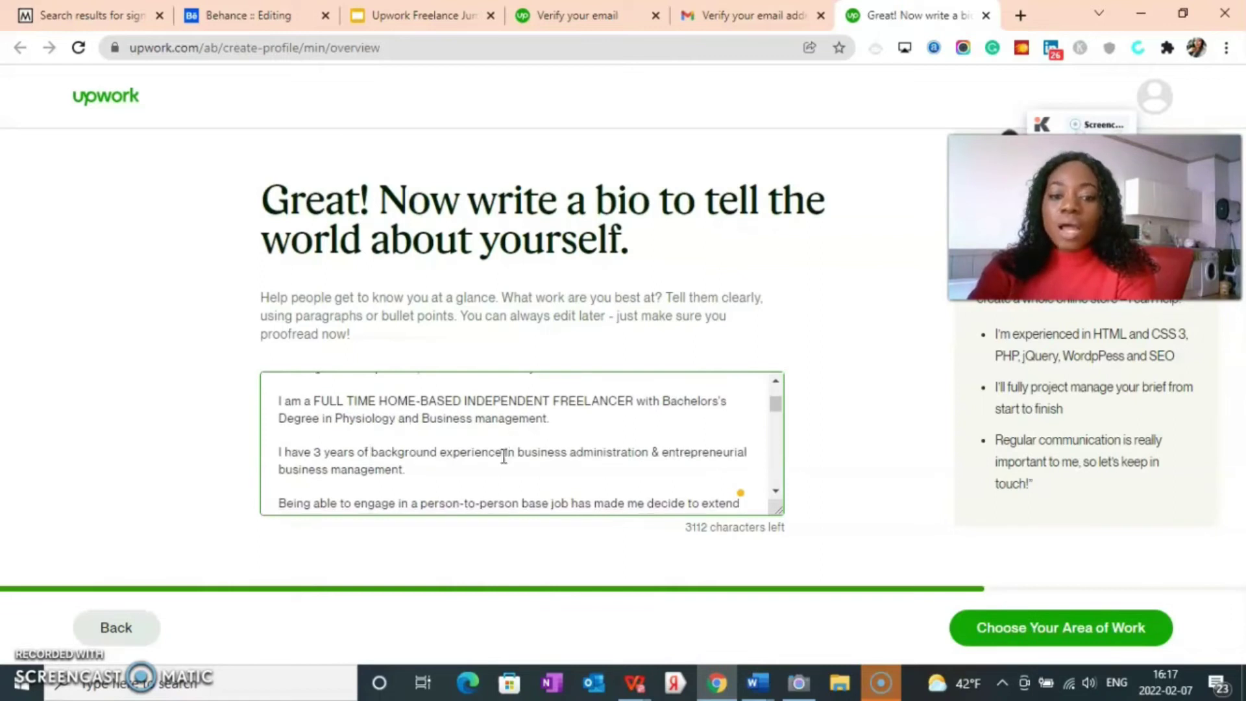
scroll(503, 456, "down", 10)
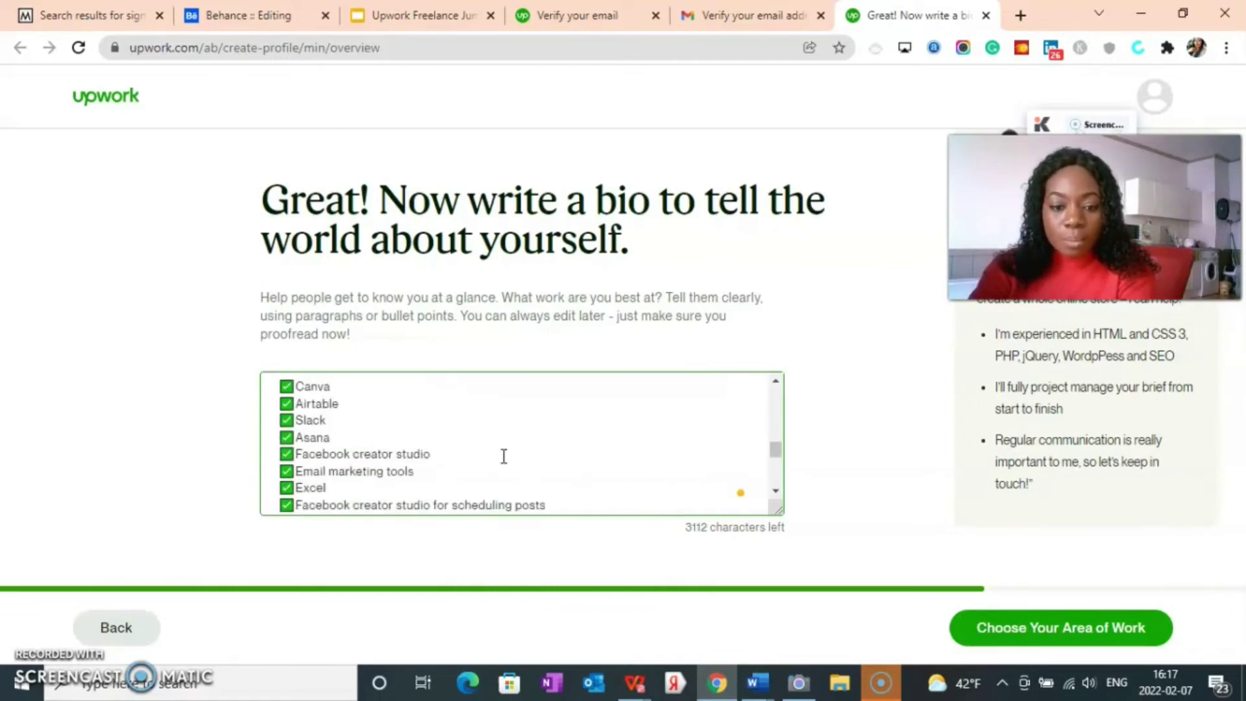
scroll(504, 457, "up", 2)
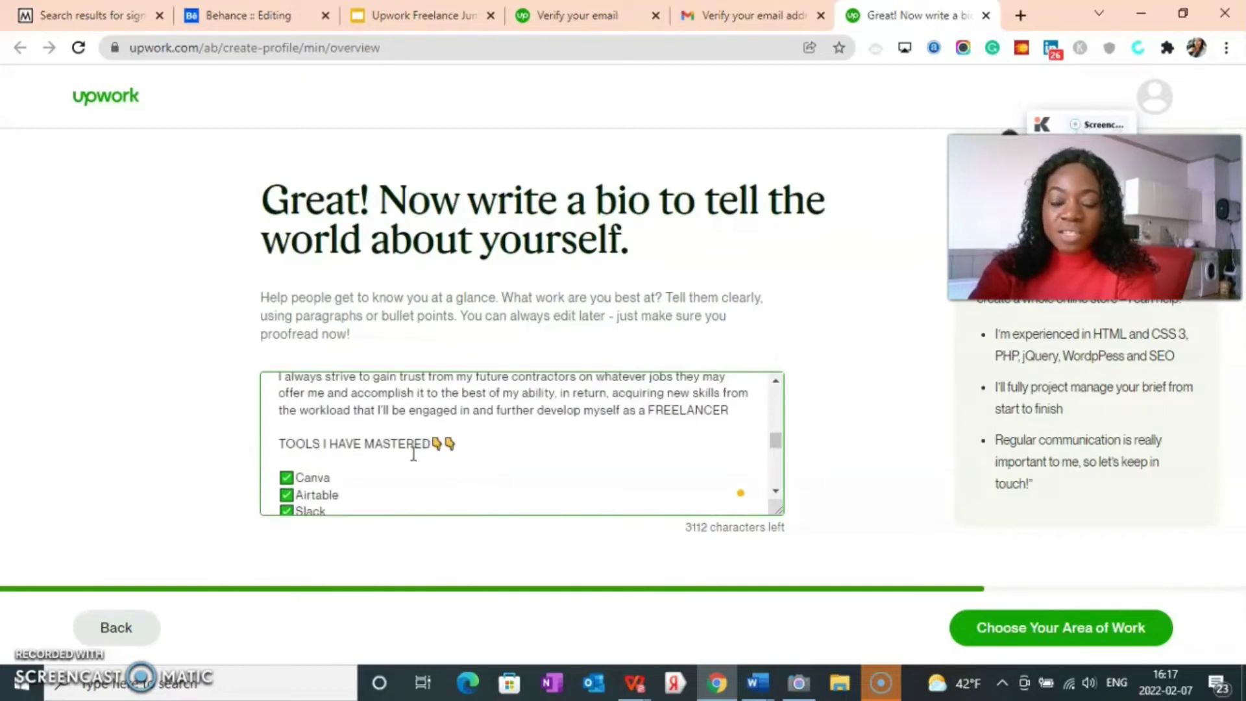
scroll(333, 462, "down", 2)
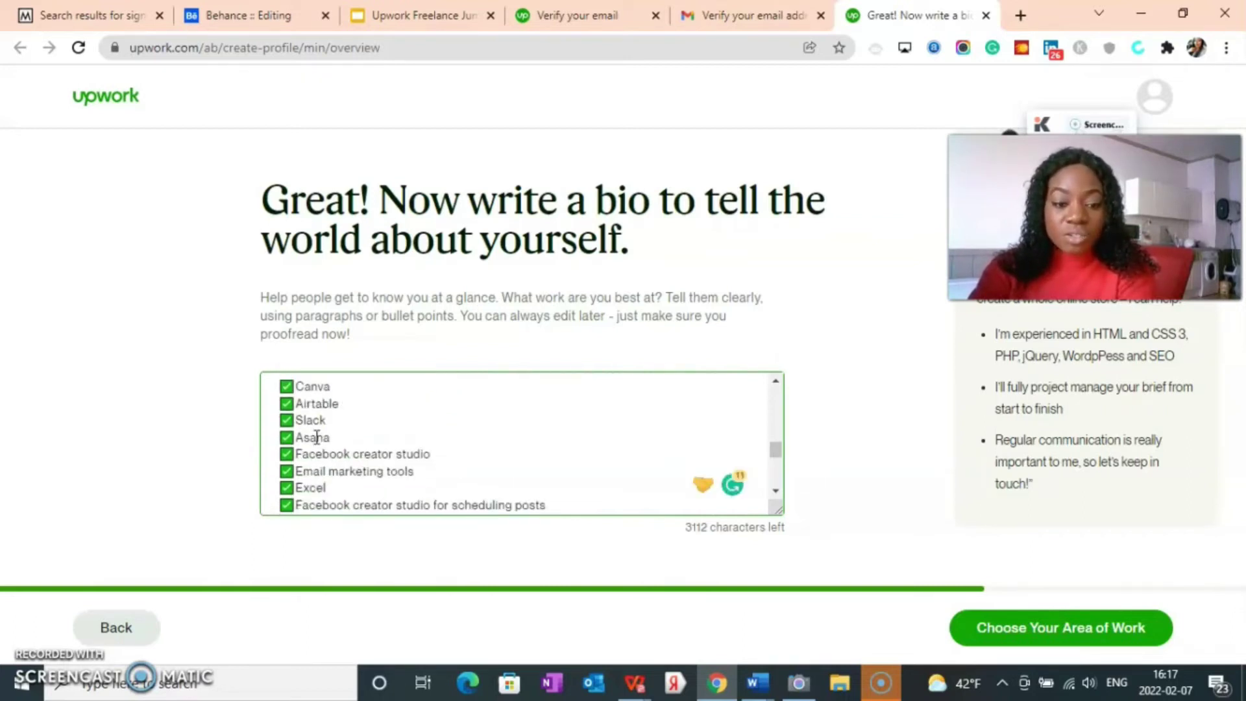
scroll(316, 458, "down", 2)
scroll(315, 457, "up", 2)
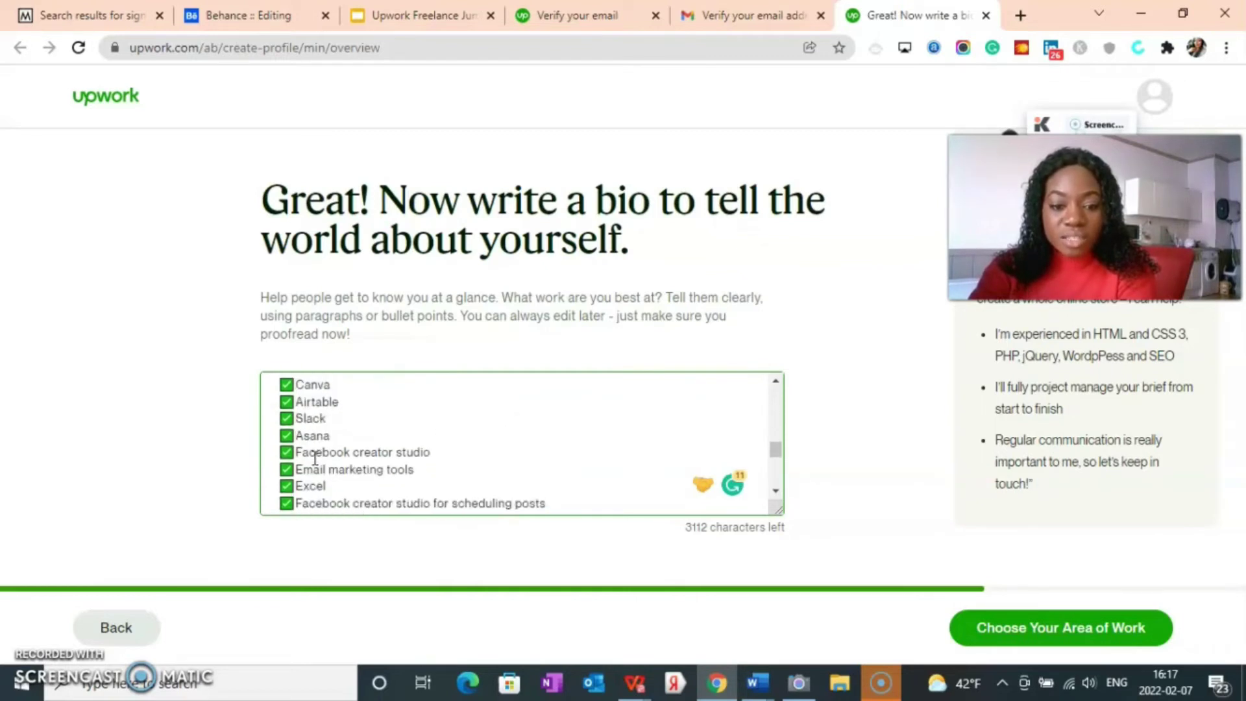
scroll(315, 448, "down", 2)
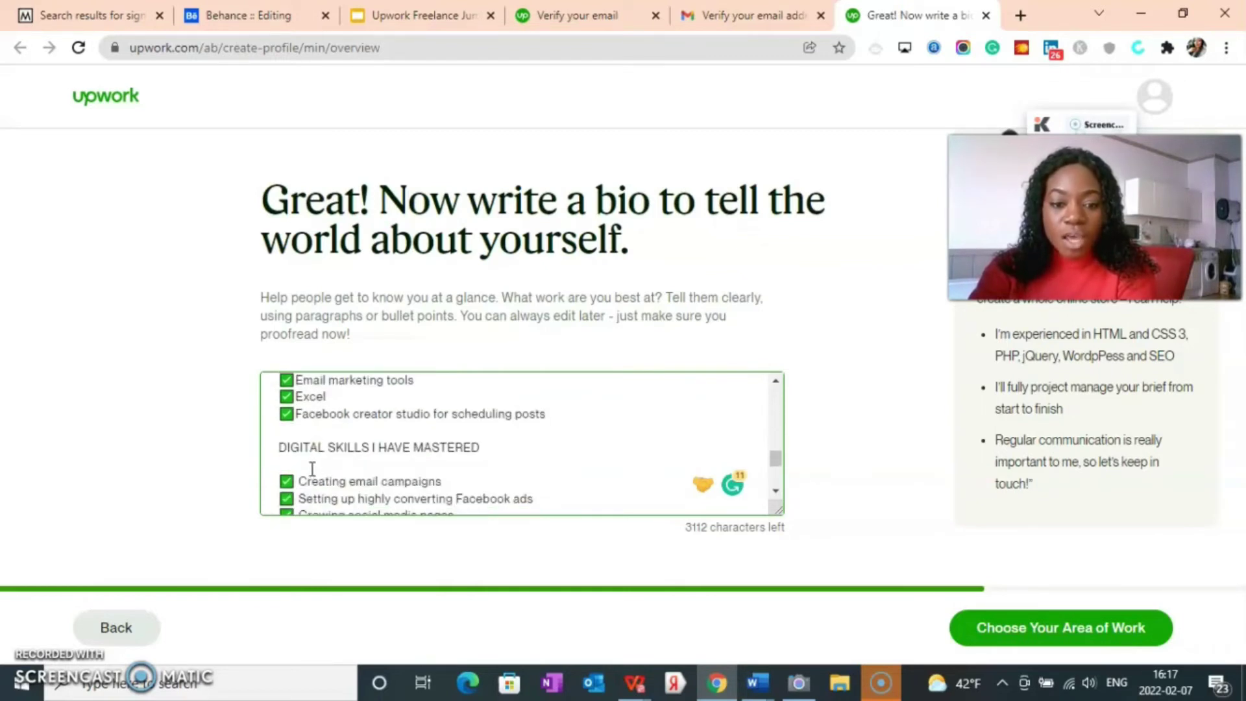
scroll(422, 453, "down", 2)
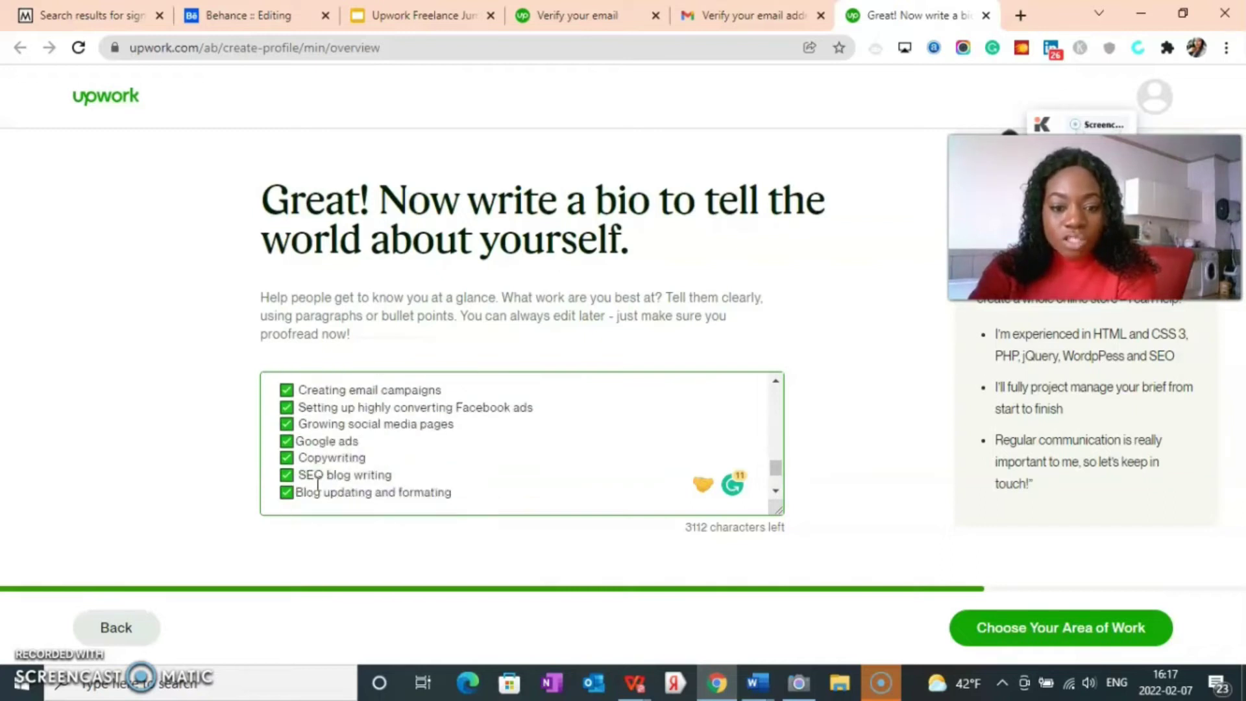
scroll(383, 481, "down", 2)
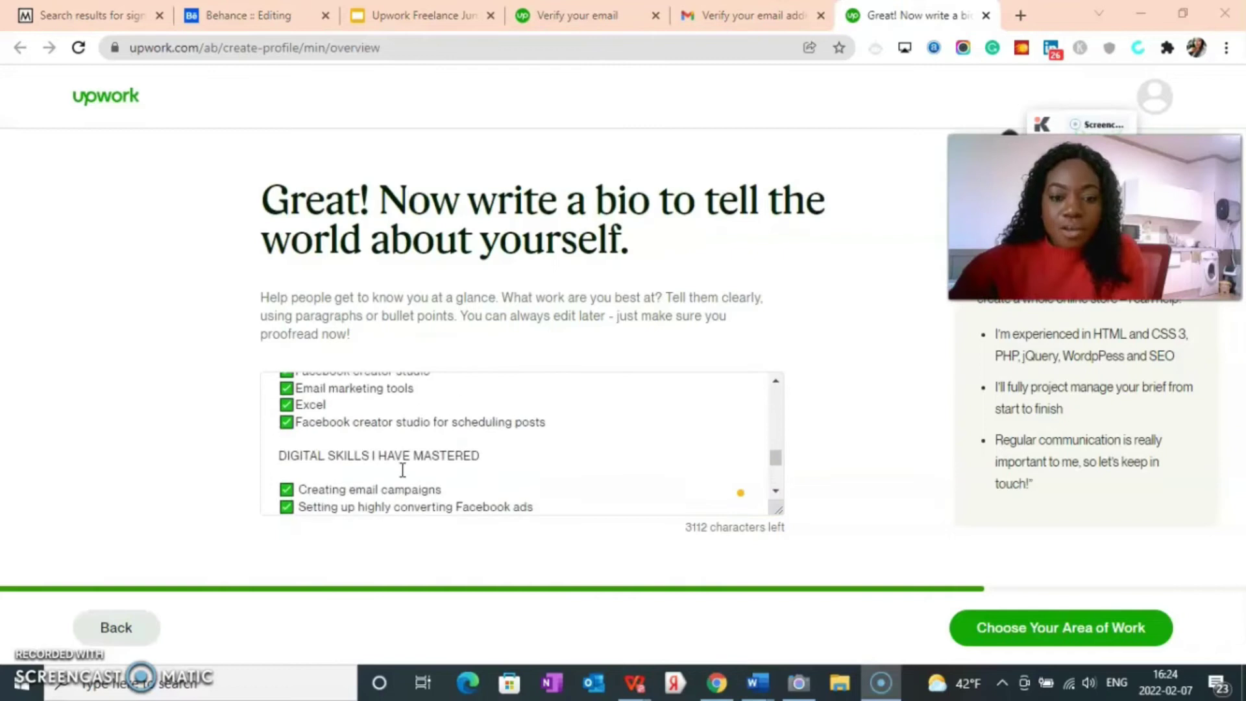
scroll(364, 487, "down", 2)
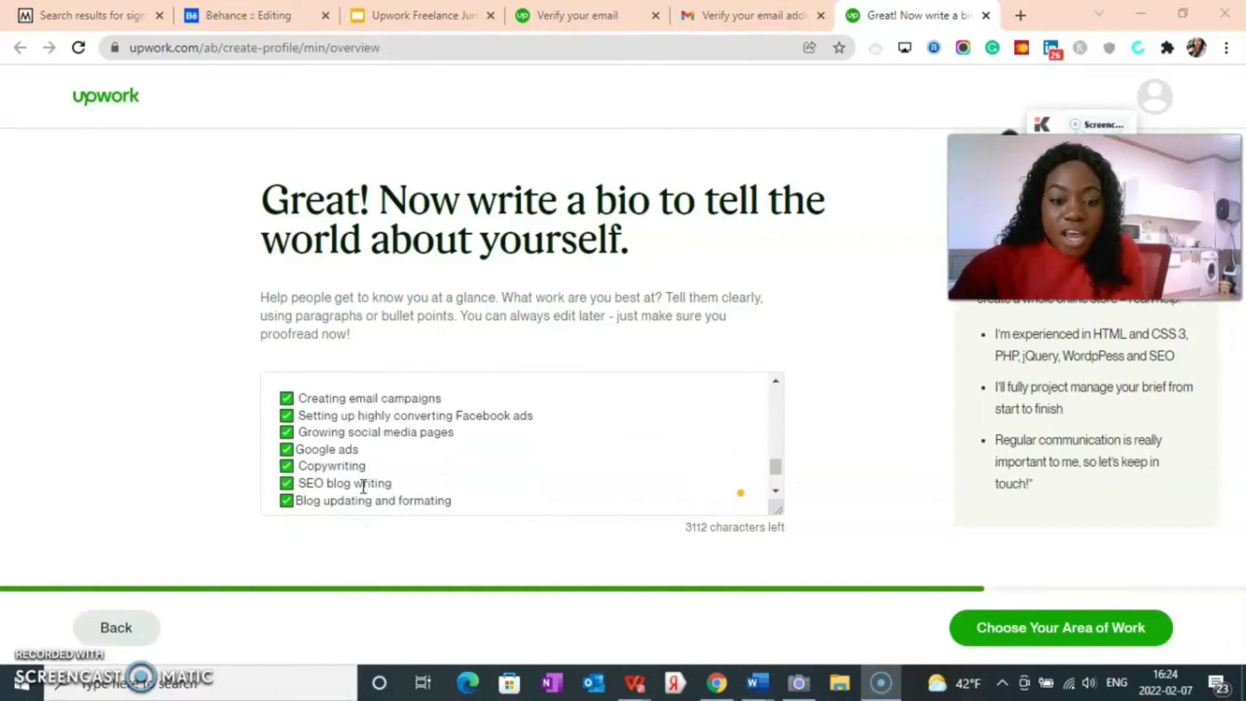
scroll(336, 458, "down", 2)
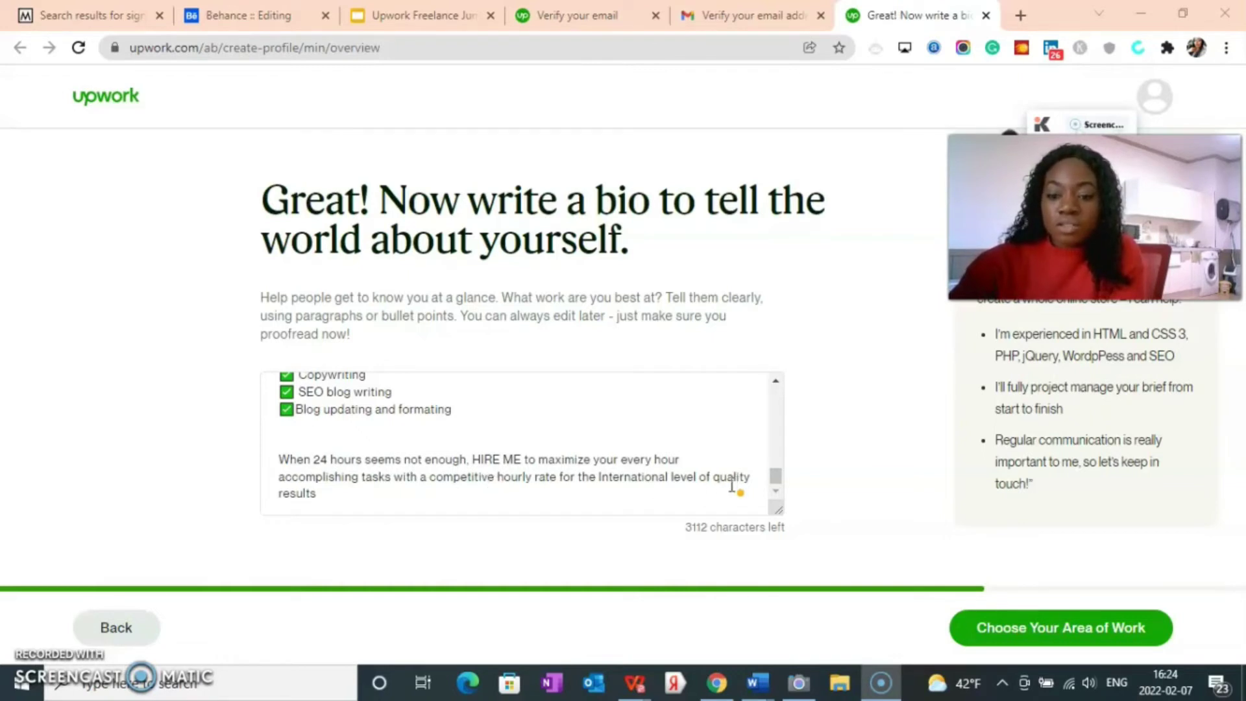
Step: Add a full stop after 'results' and the closing line 'Send me a message to get started.'
left_click(320, 499)
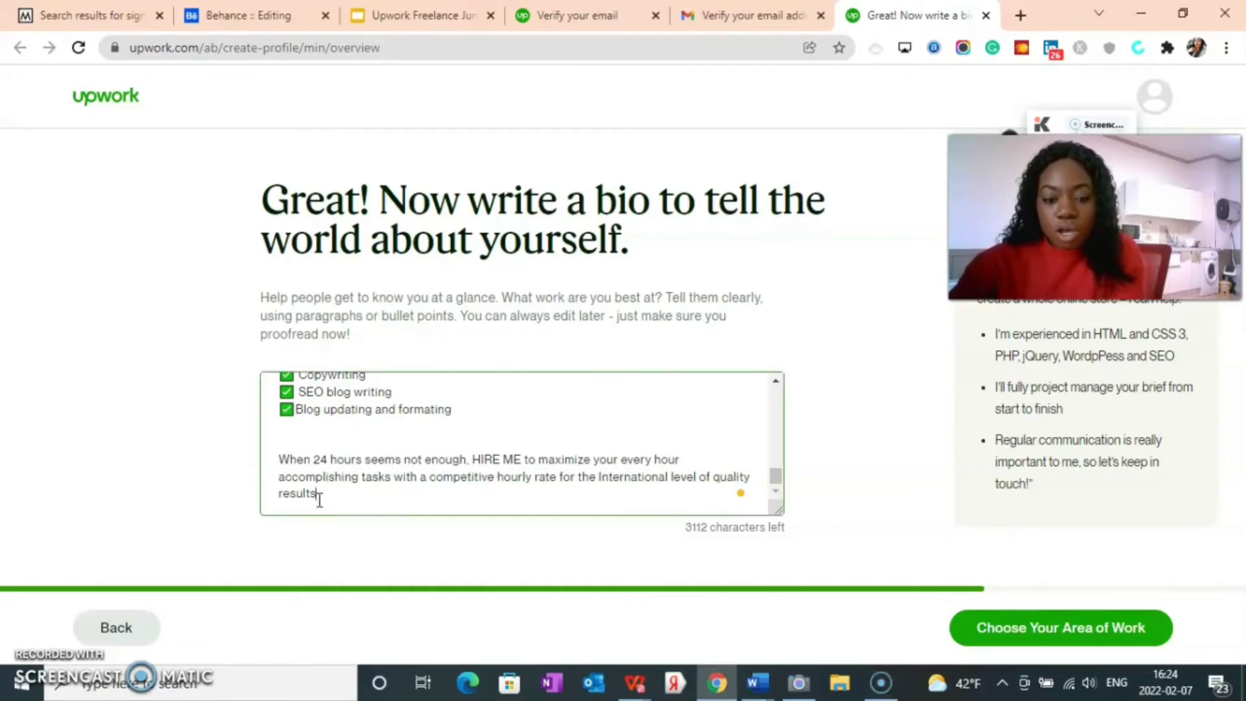
type(".")
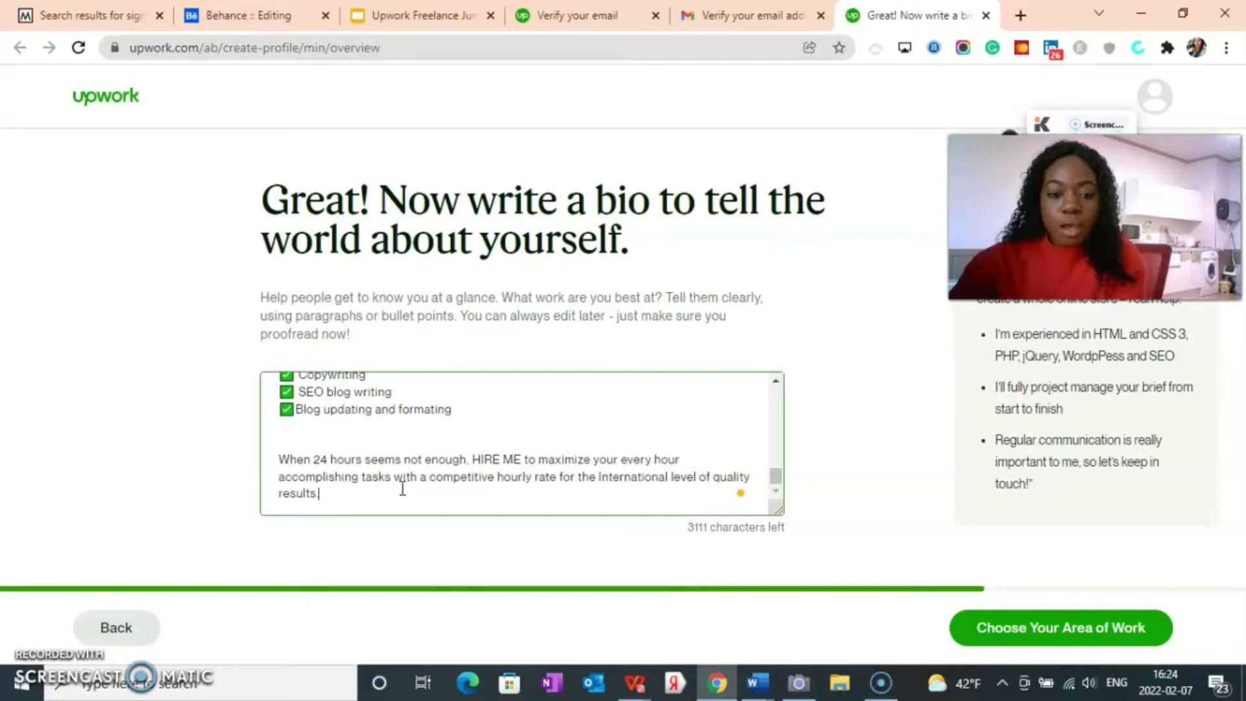
key("Return")
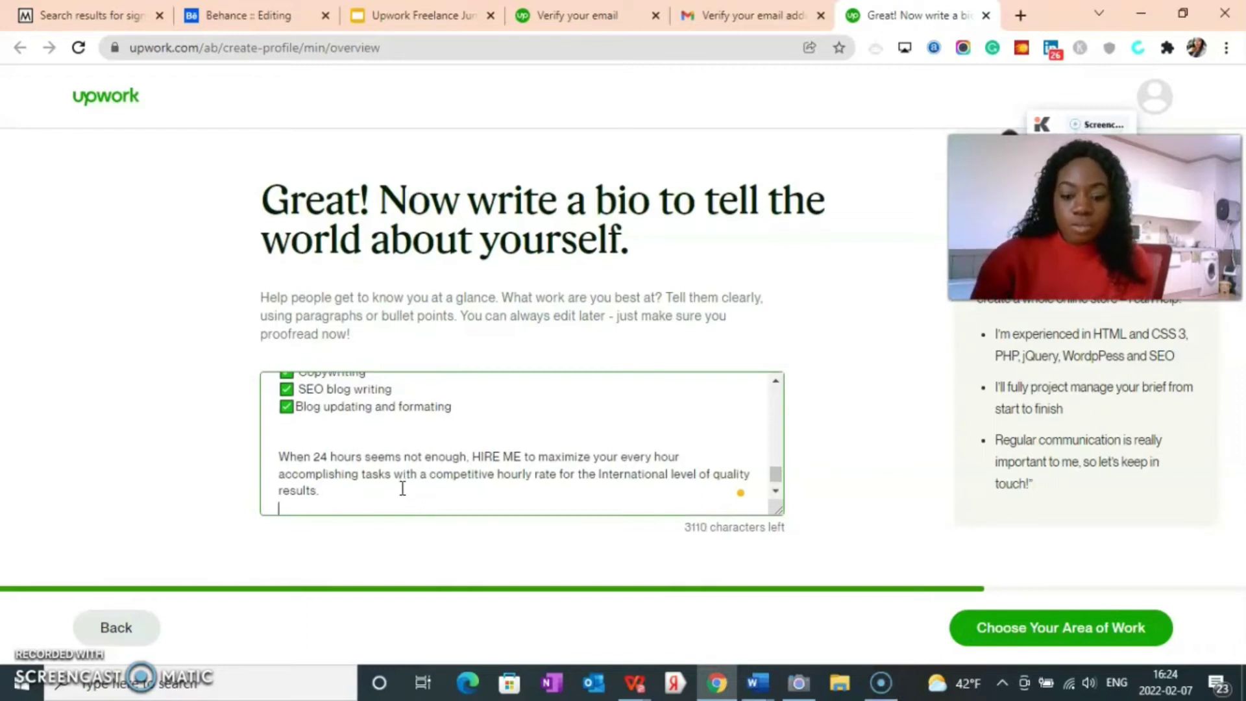
type("Send me a message to get started.")
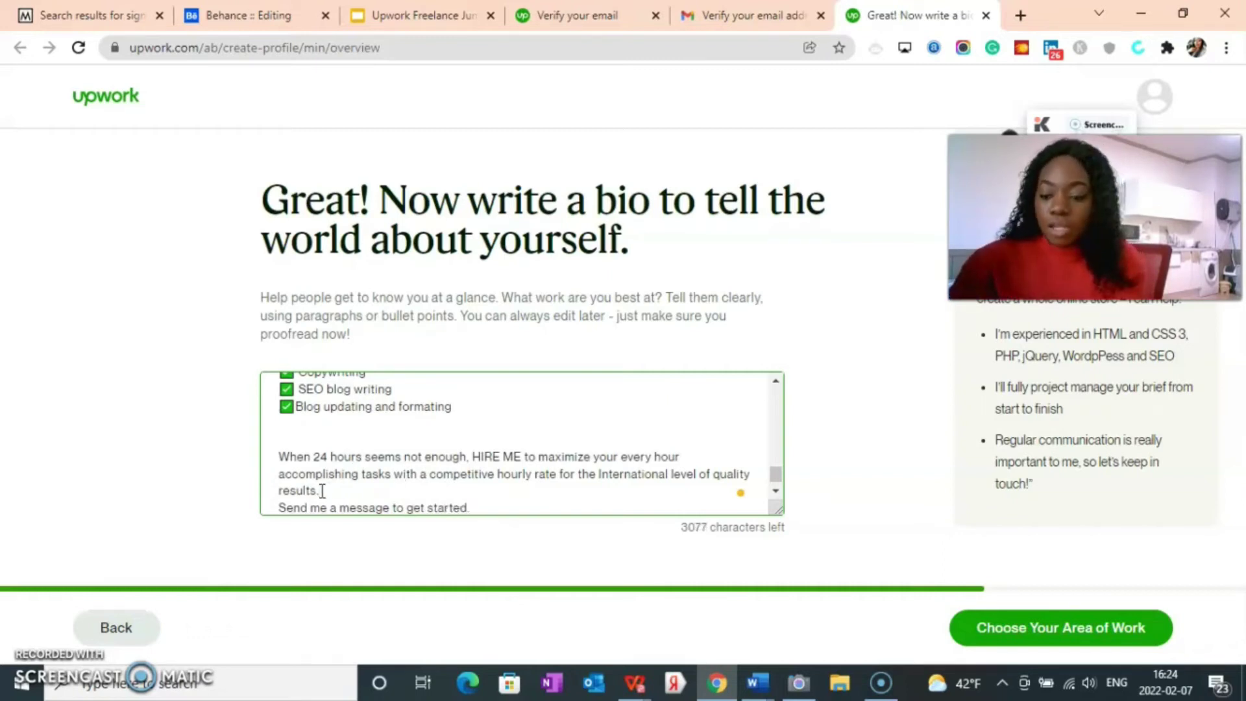
key("Return")
scroll(358, 413, "down", 1)
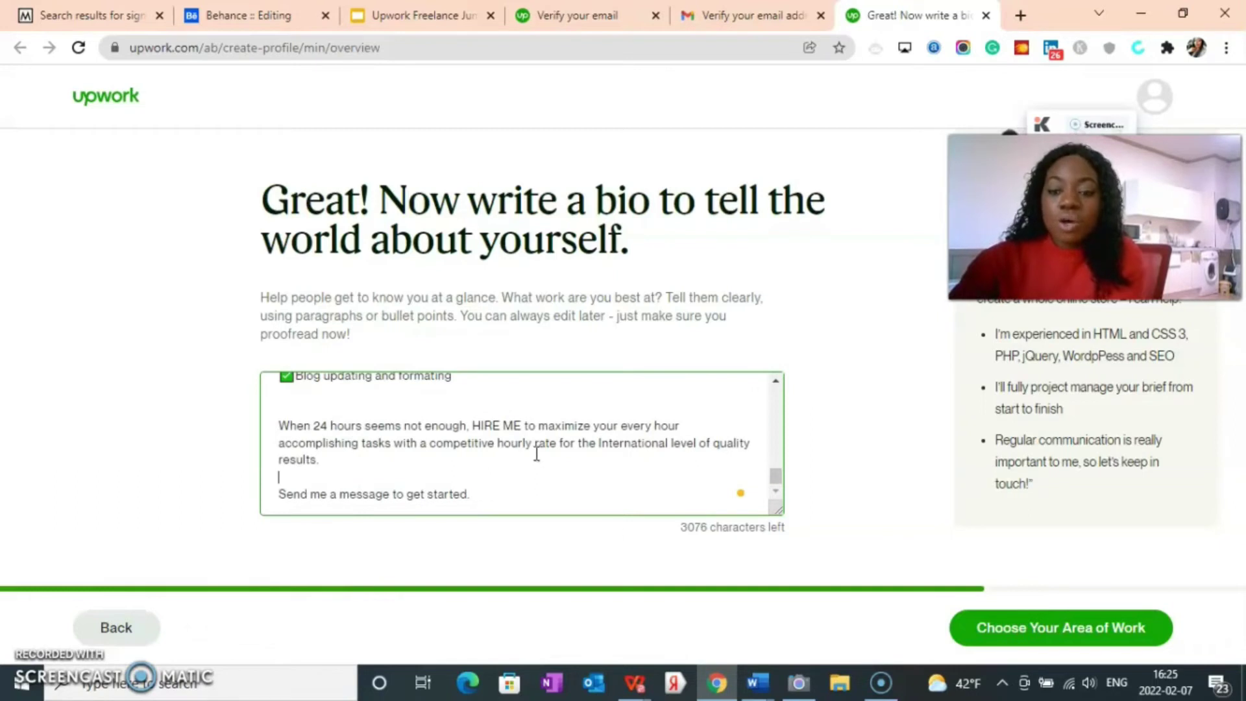
scroll(537, 454, "up", 15)
scroll(528, 484, "down", 10)
scroll(477, 448, "up", 8)
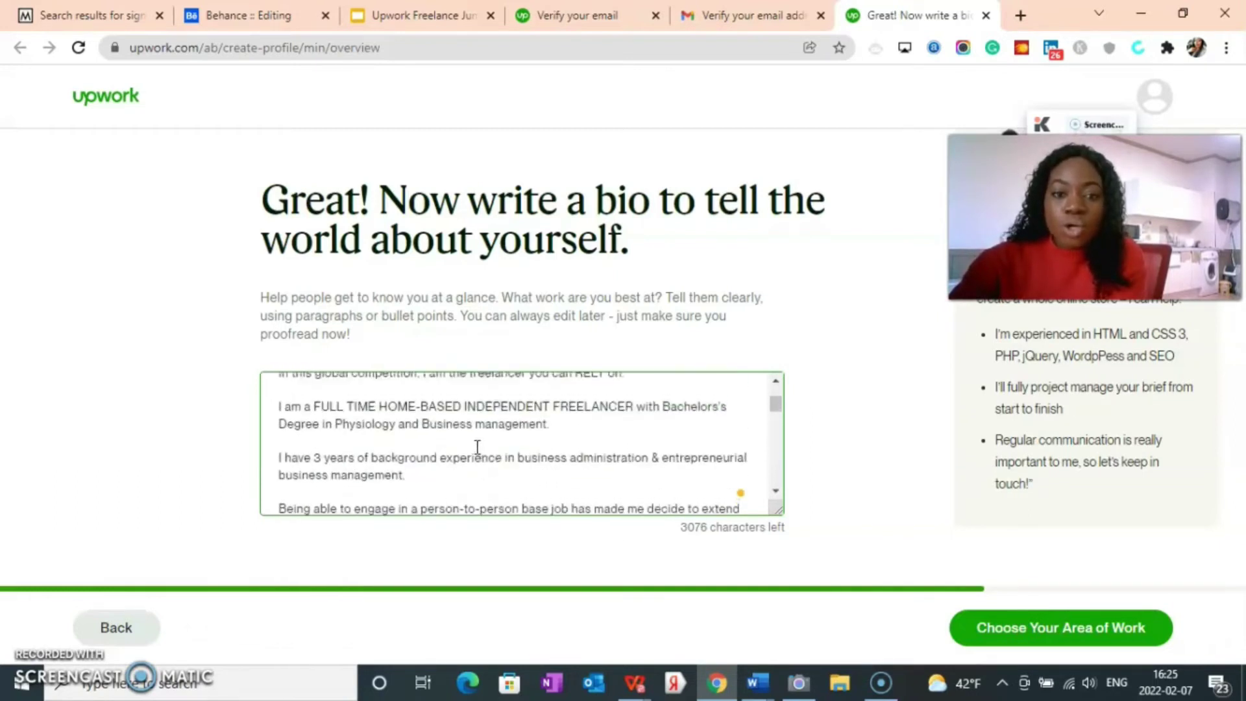
scroll(477, 447, "up", 3)
scroll(501, 453, "down", 12)
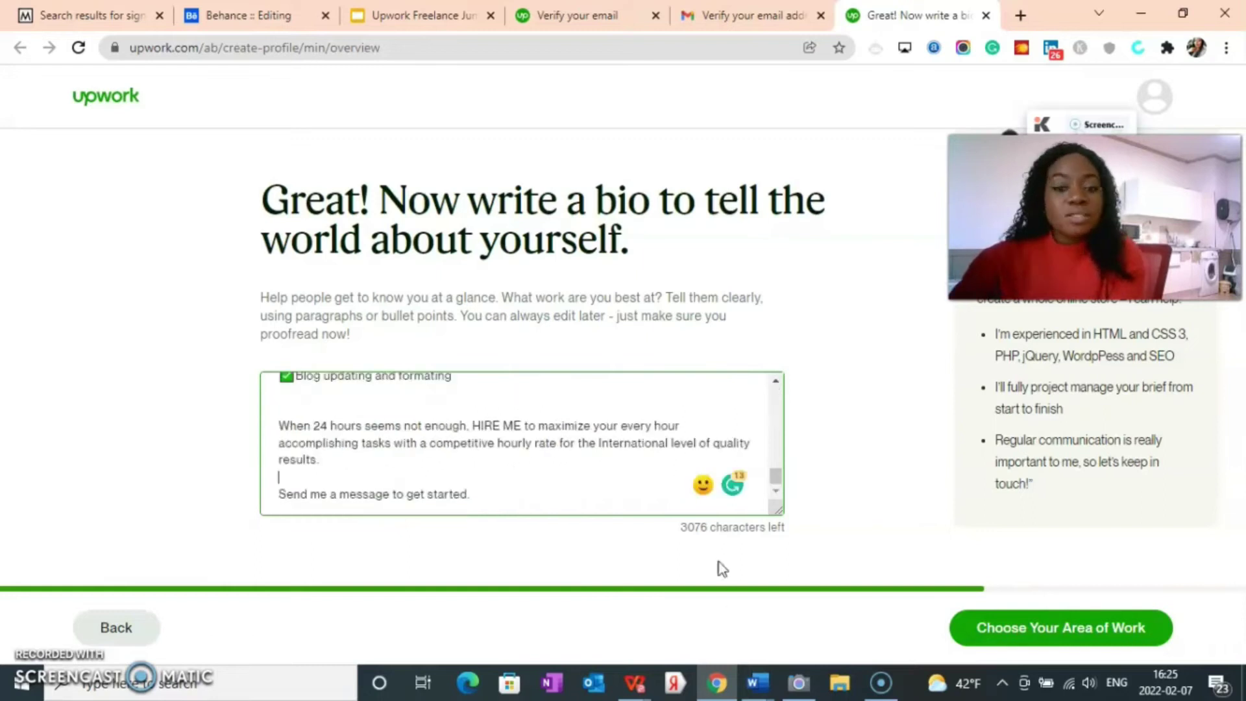
Step: Save the bio, then choose Customer Service > Customer Experience & Tech Support as the service category
left_click(1016, 635)
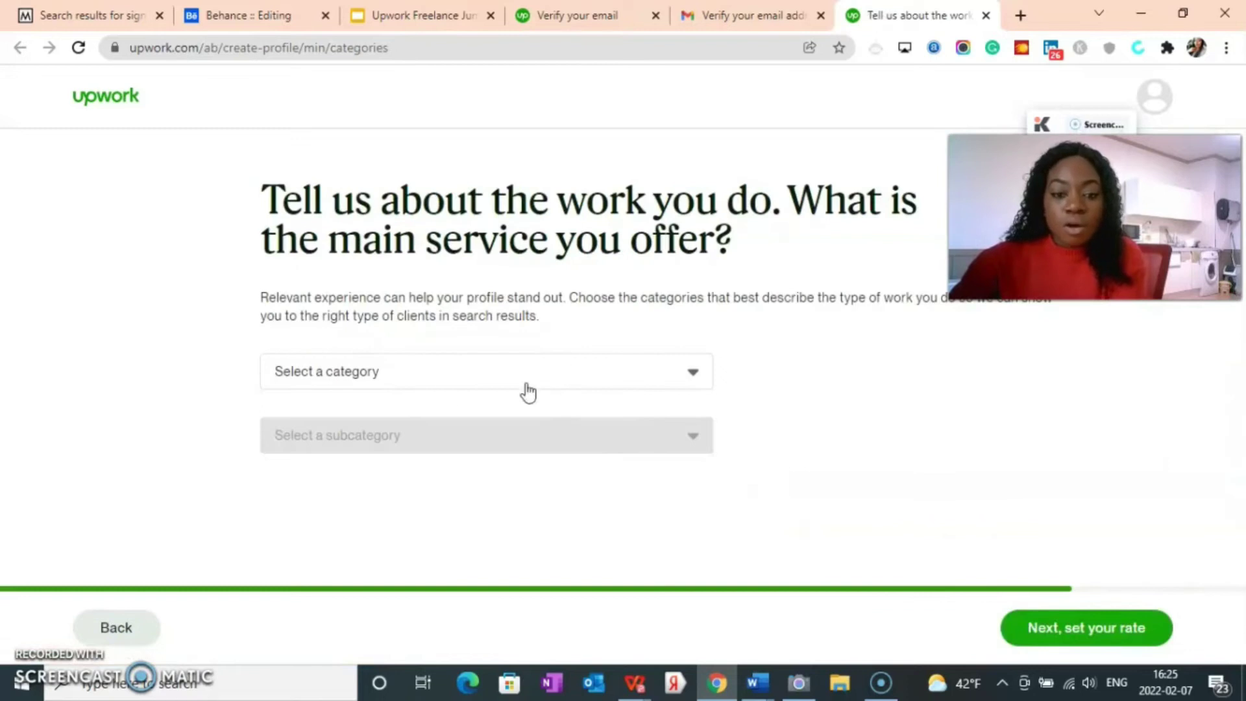
left_click(451, 375)
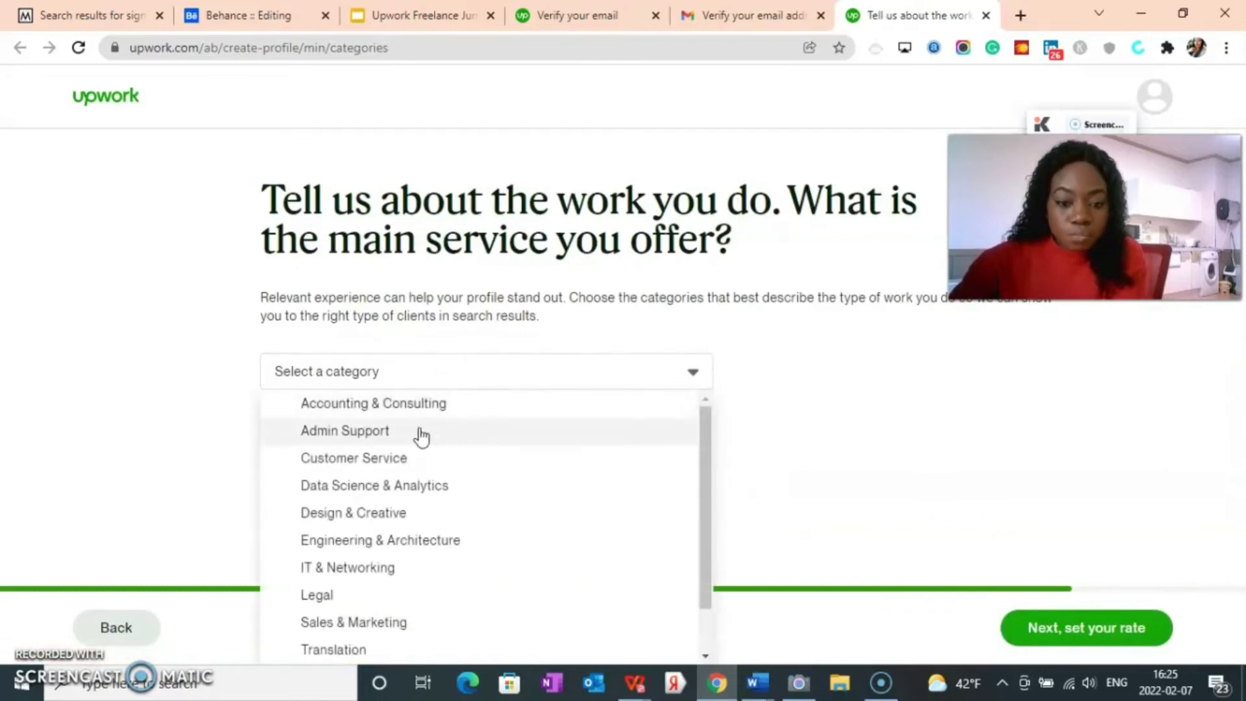
scroll(412, 467, "down", 1)
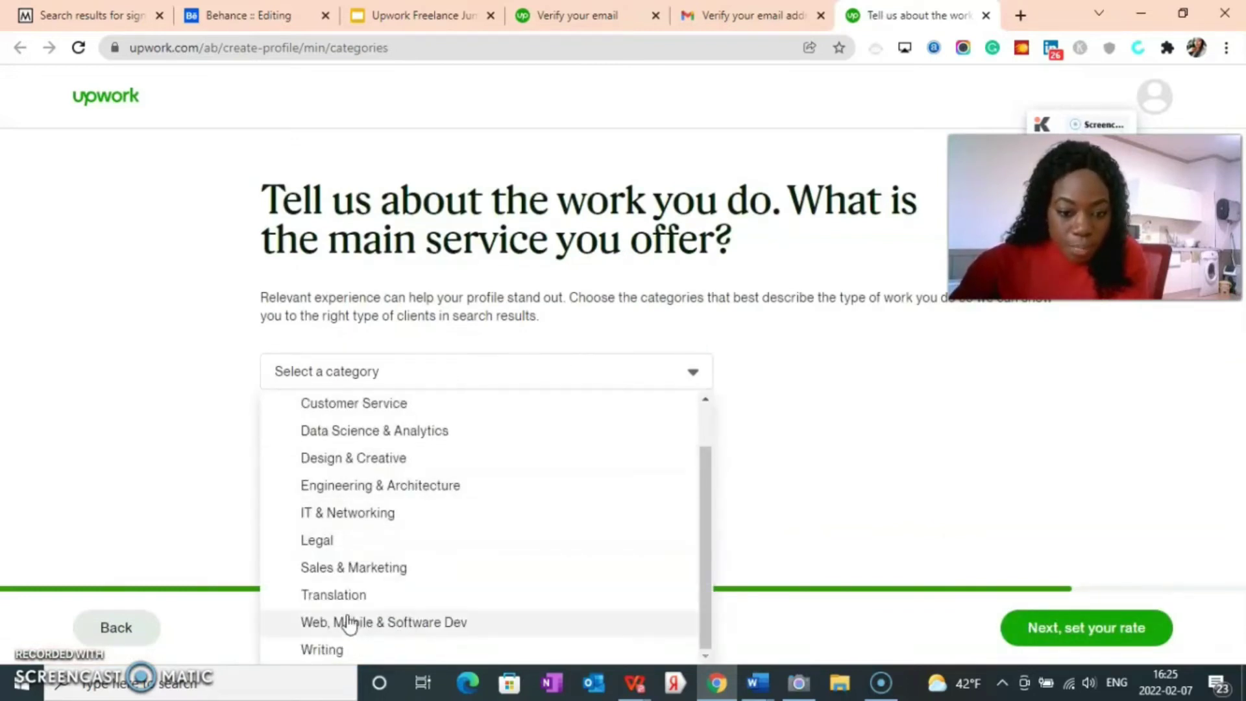
scroll(346, 588, "up", 1)
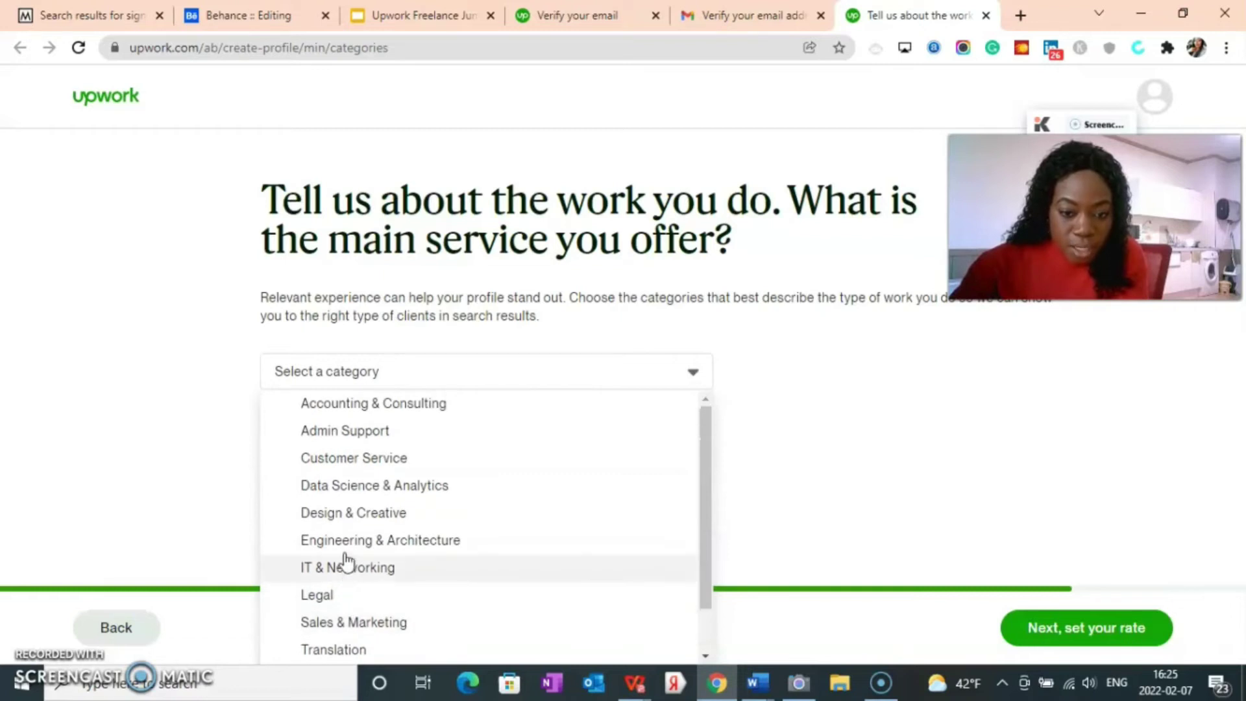
left_click(357, 462)
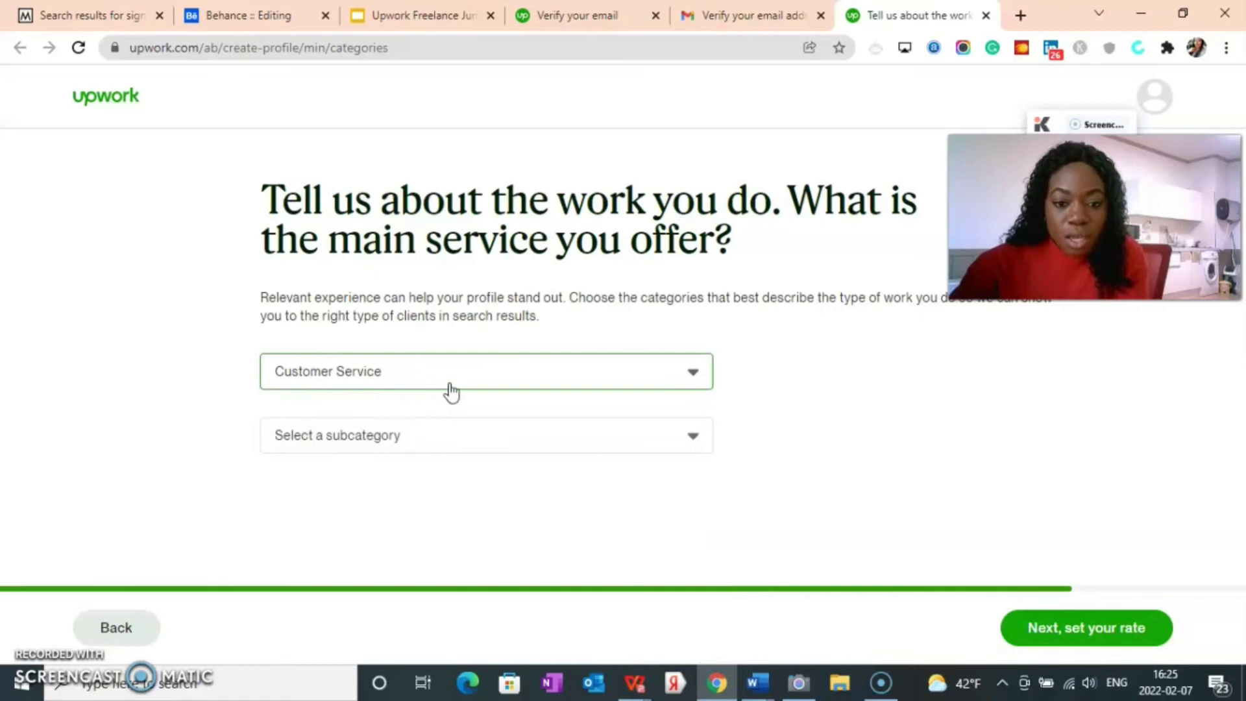
left_click(458, 452)
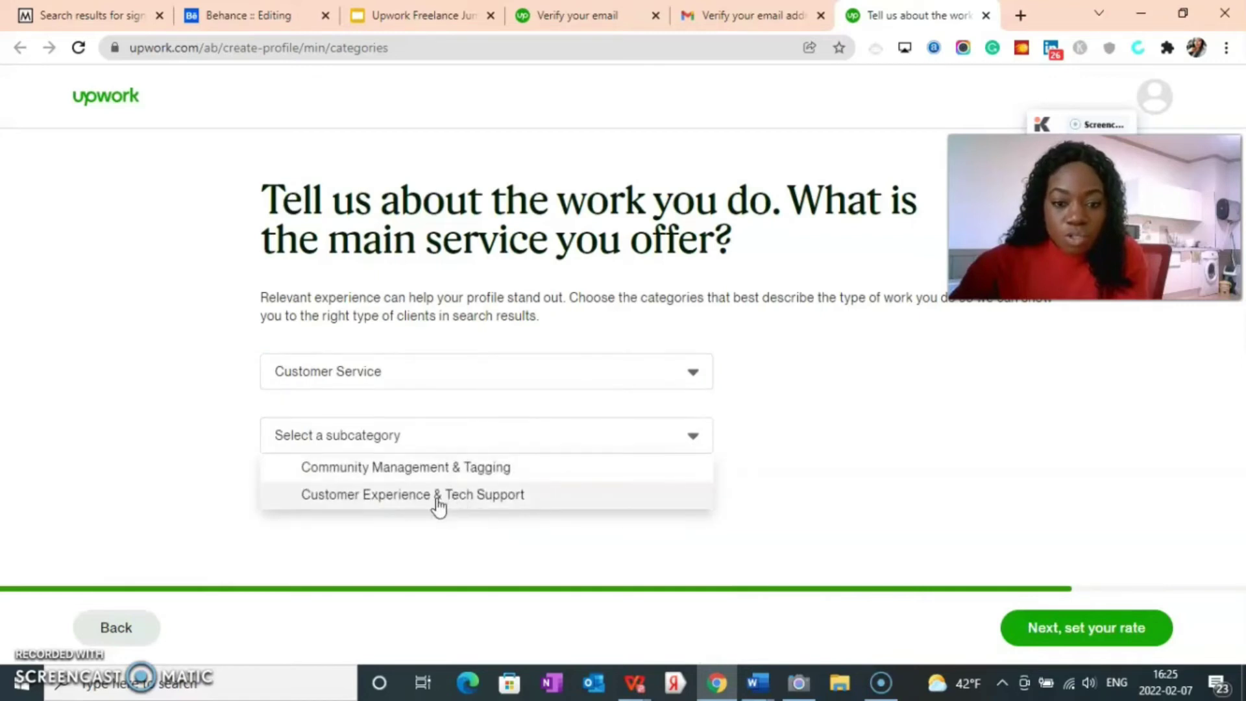
left_click(390, 499)
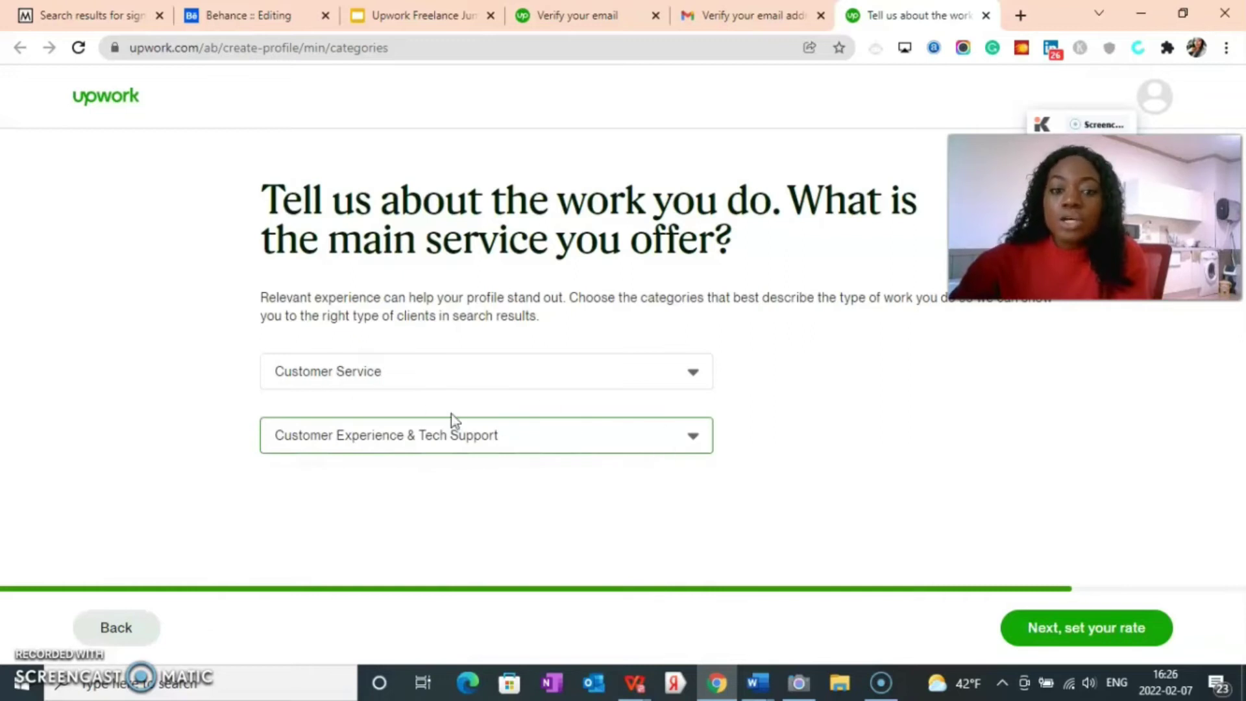
left_click(1050, 640)
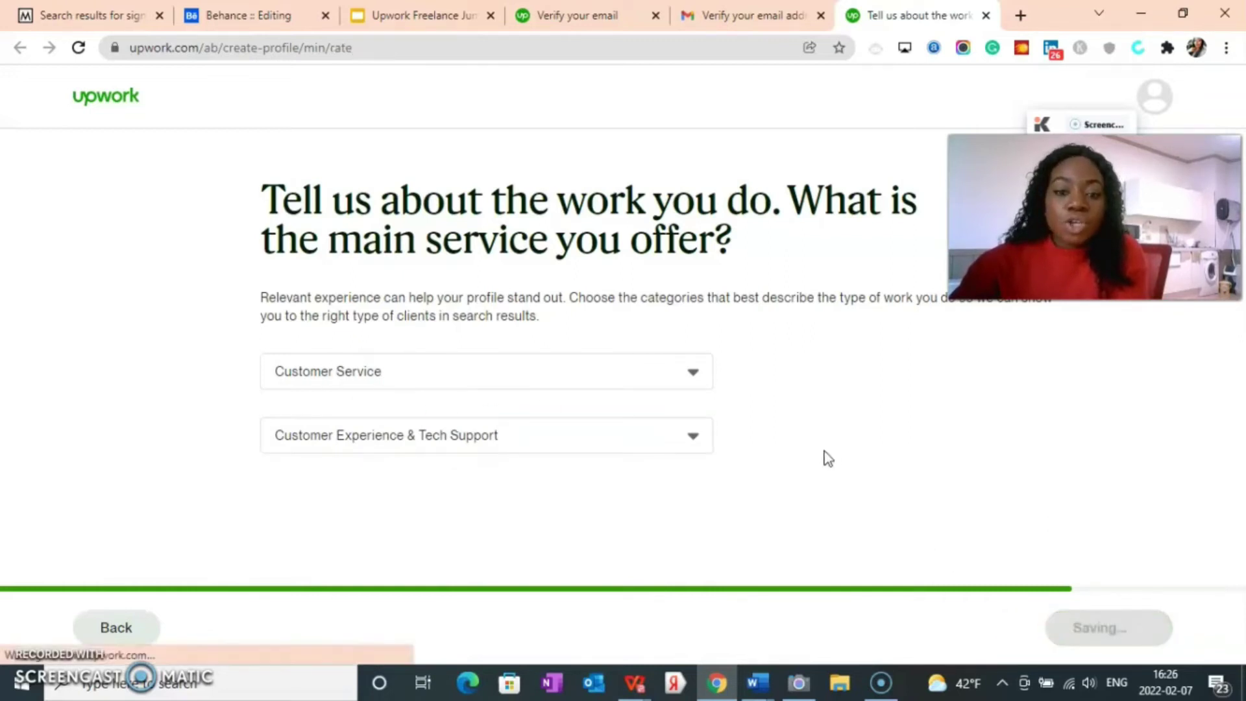
Step: After trying several values, set the hourly rate to $10.00 ($8.00 after fees) and continue
scroll(725, 459, "down", 3)
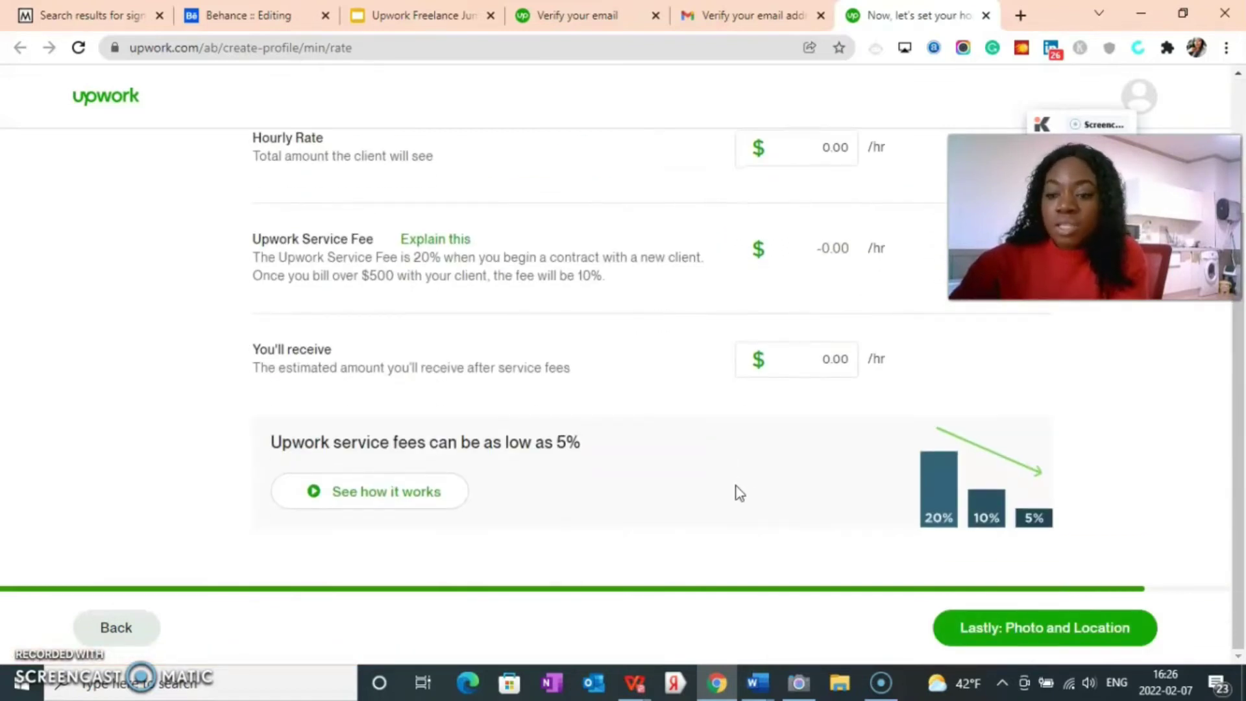
scroll(740, 493, "up", 2)
scroll(740, 494, "down", 1)
scroll(743, 491, "up", 3)
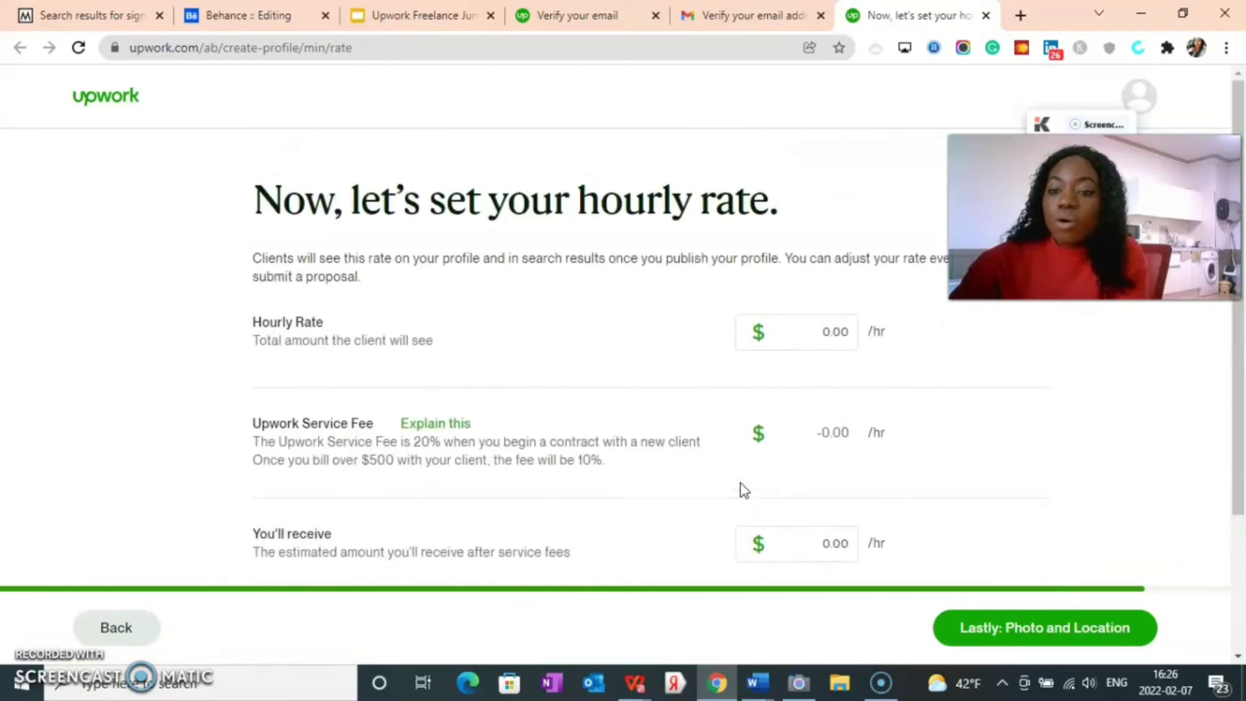
left_click(805, 339)
type("10")
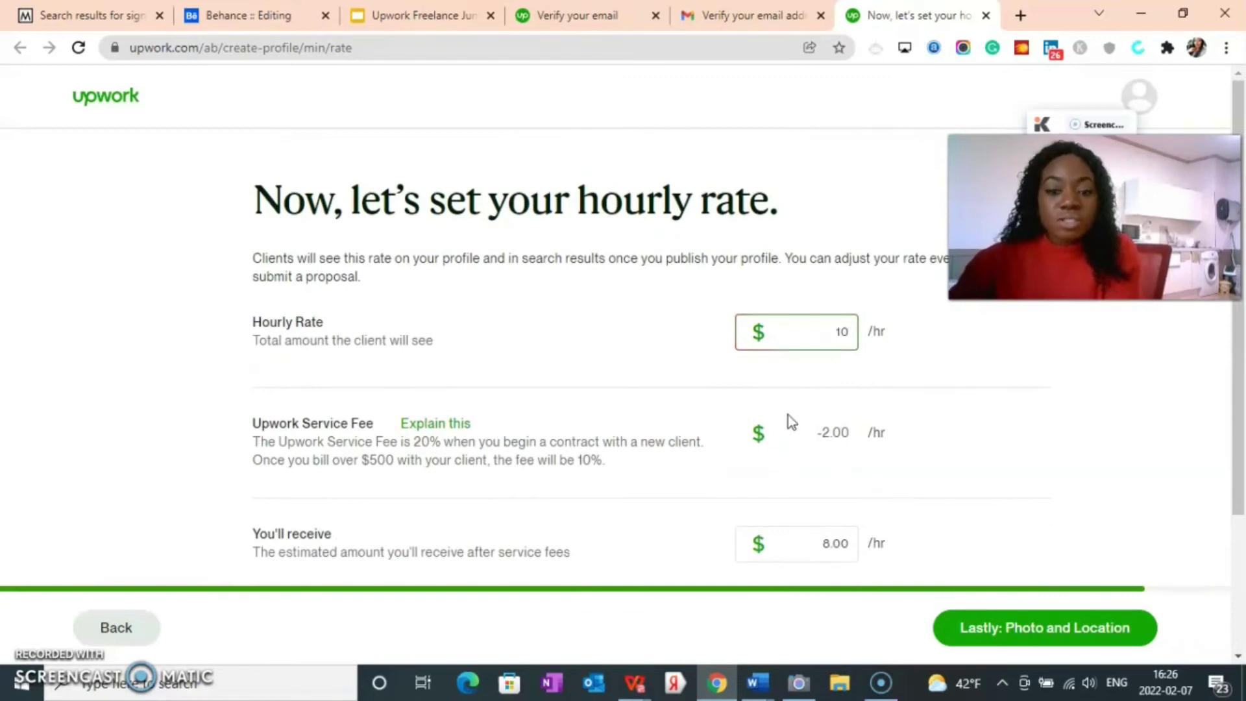
key("BackSpace")
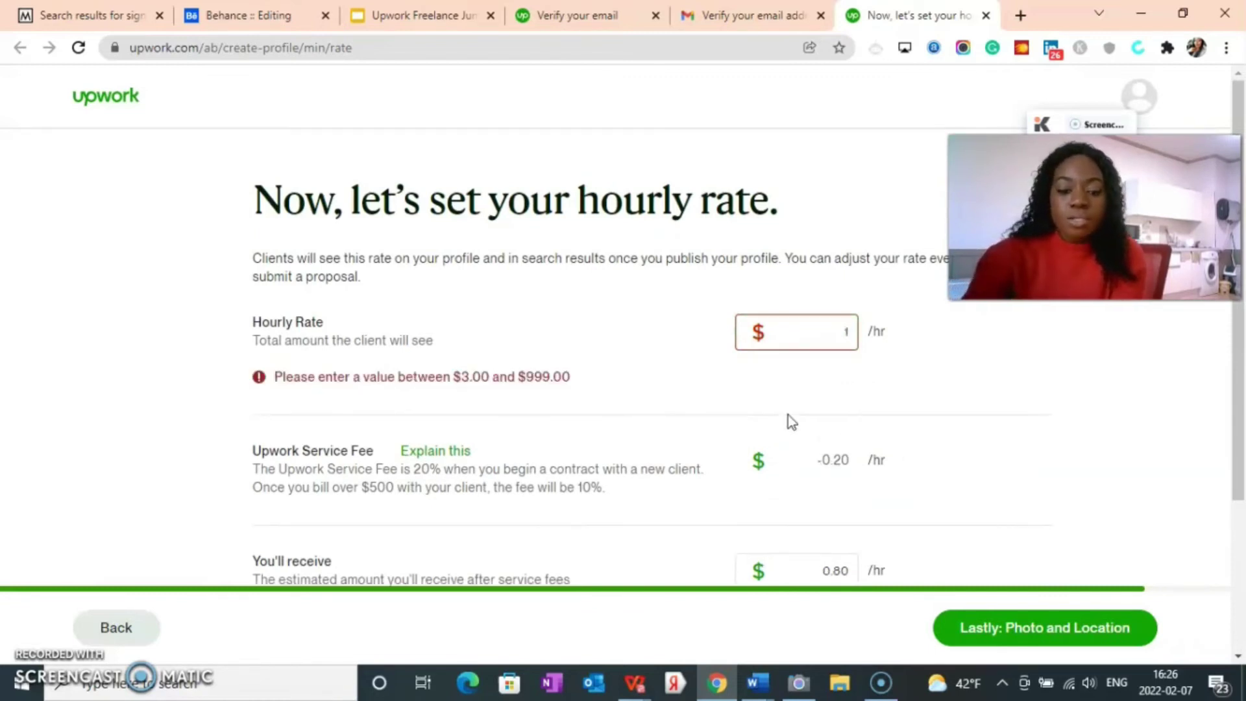
type("5")
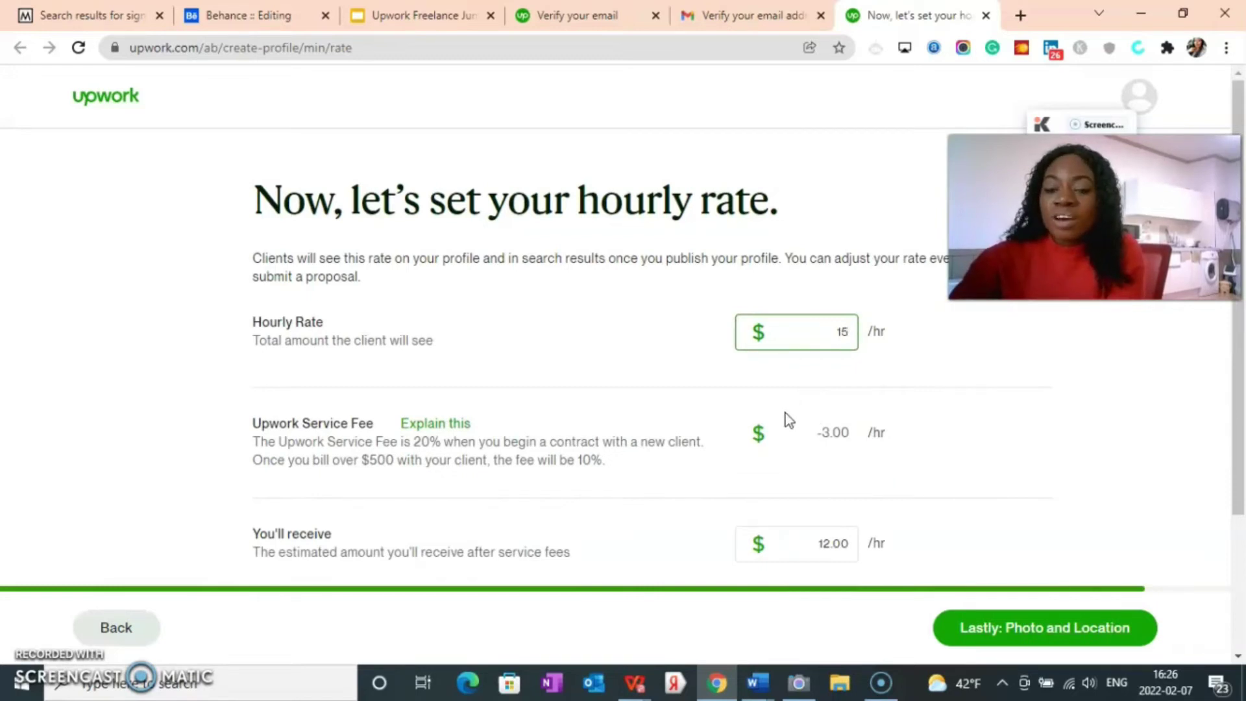
key("BackSpace")
key("BackSpace")
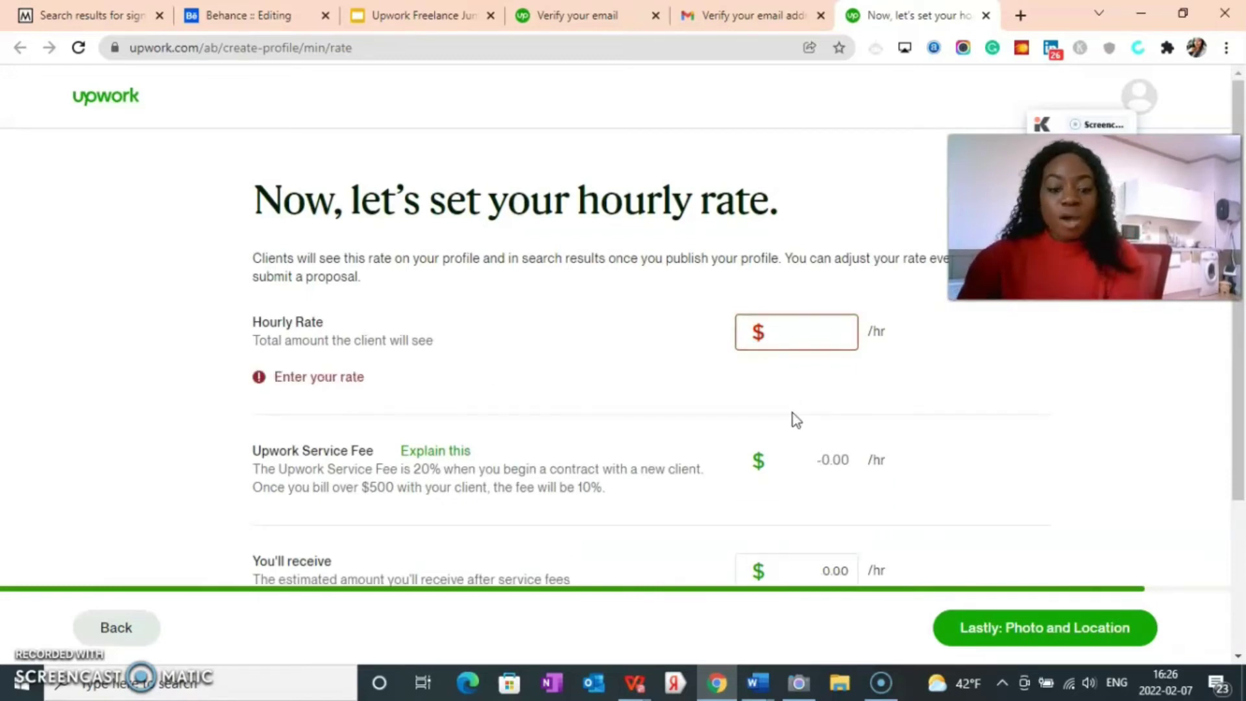
type("999")
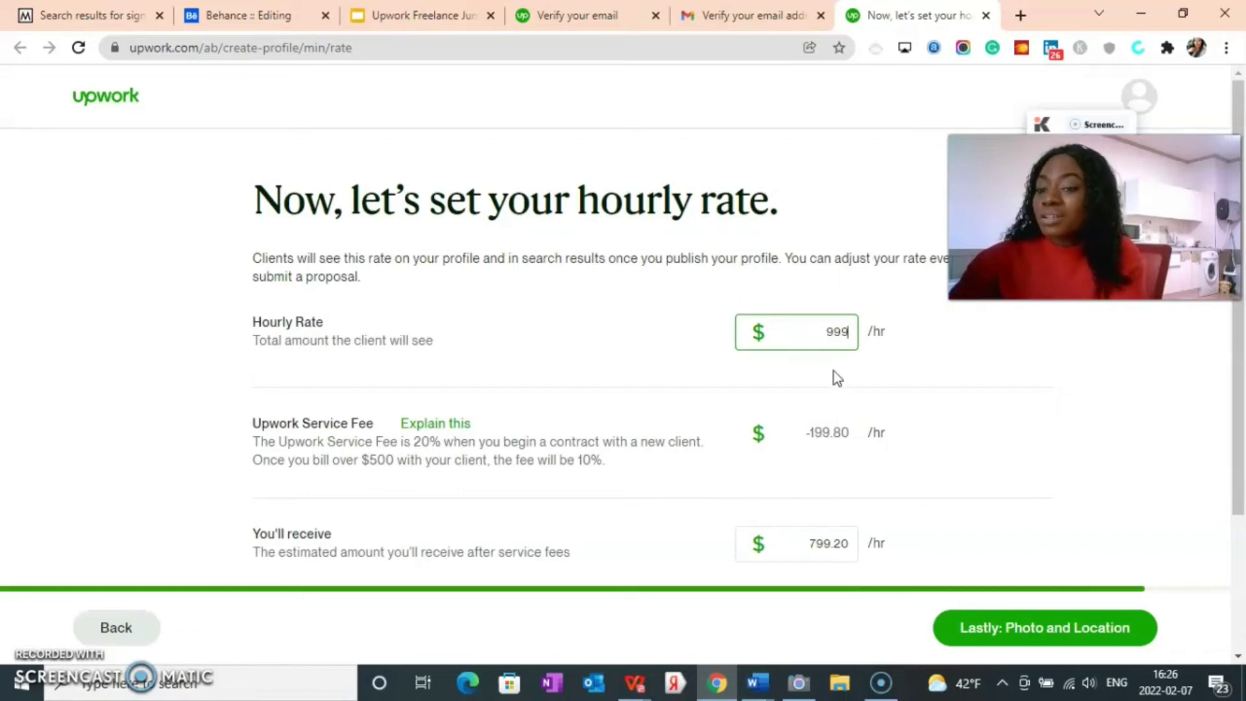
key("BackSpace")
key("BackSpace")
key("BackSpace")
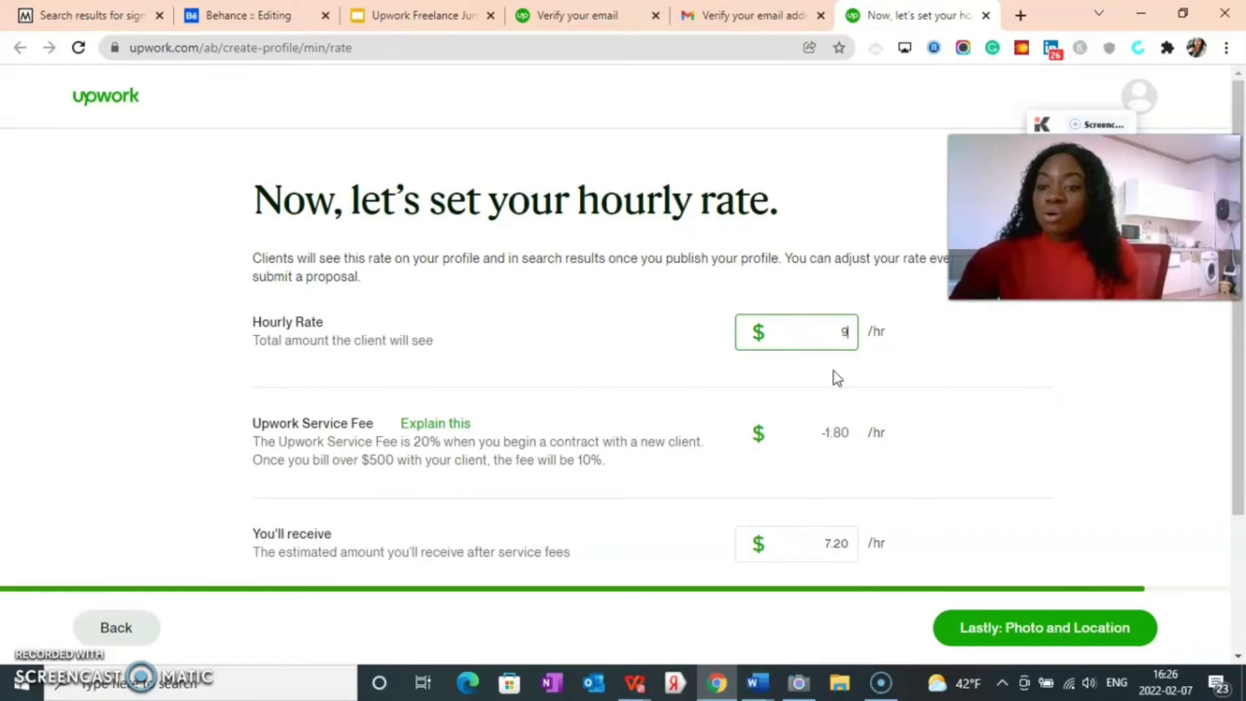
type("15")
key("BackSpace")
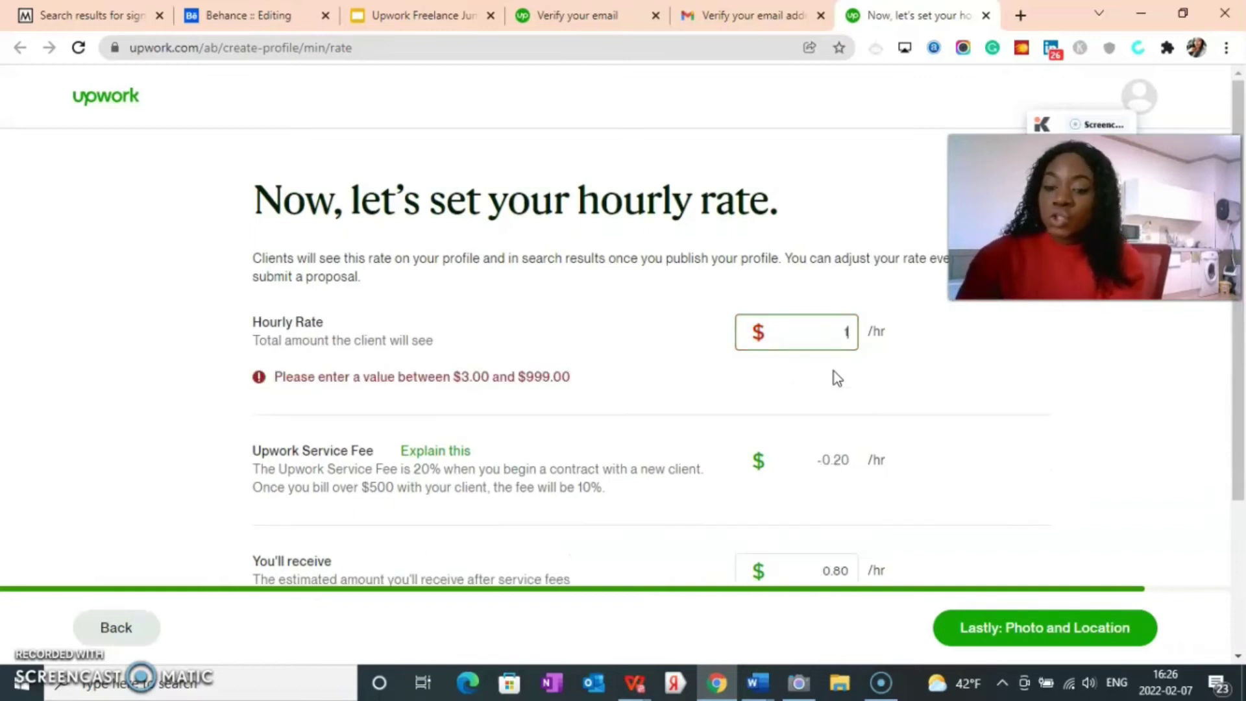
type("0")
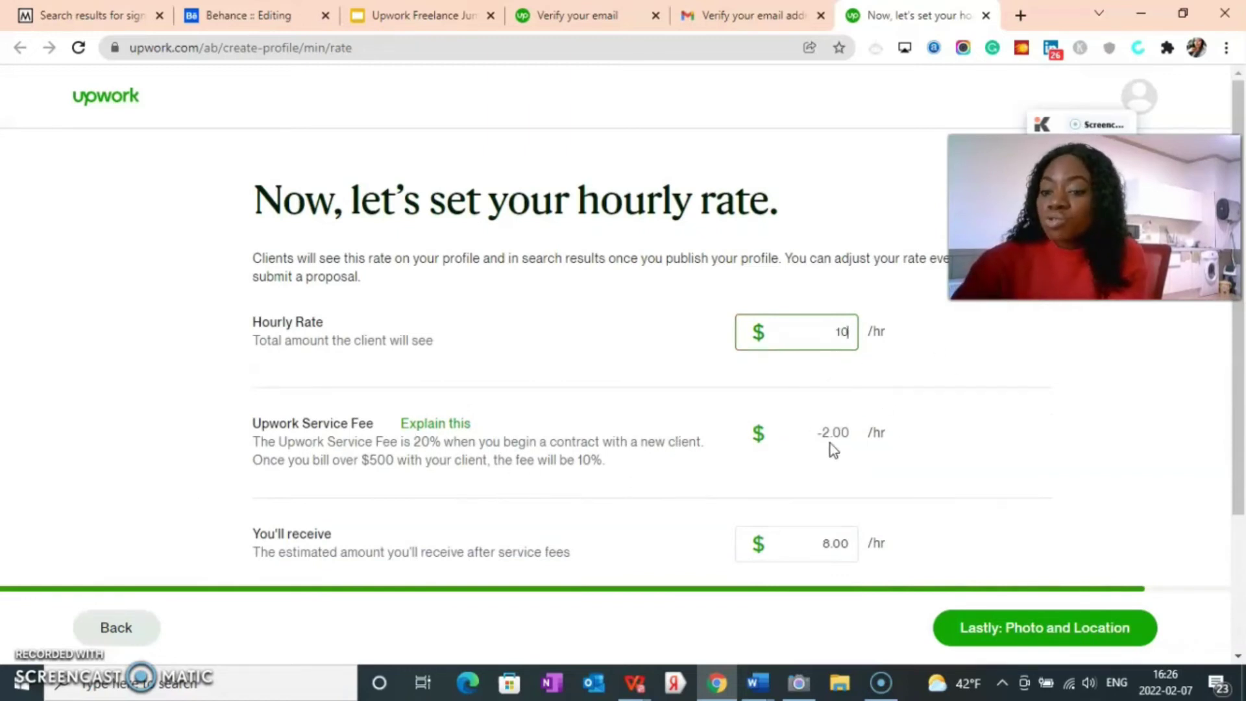
scroll(758, 526, "down", 2)
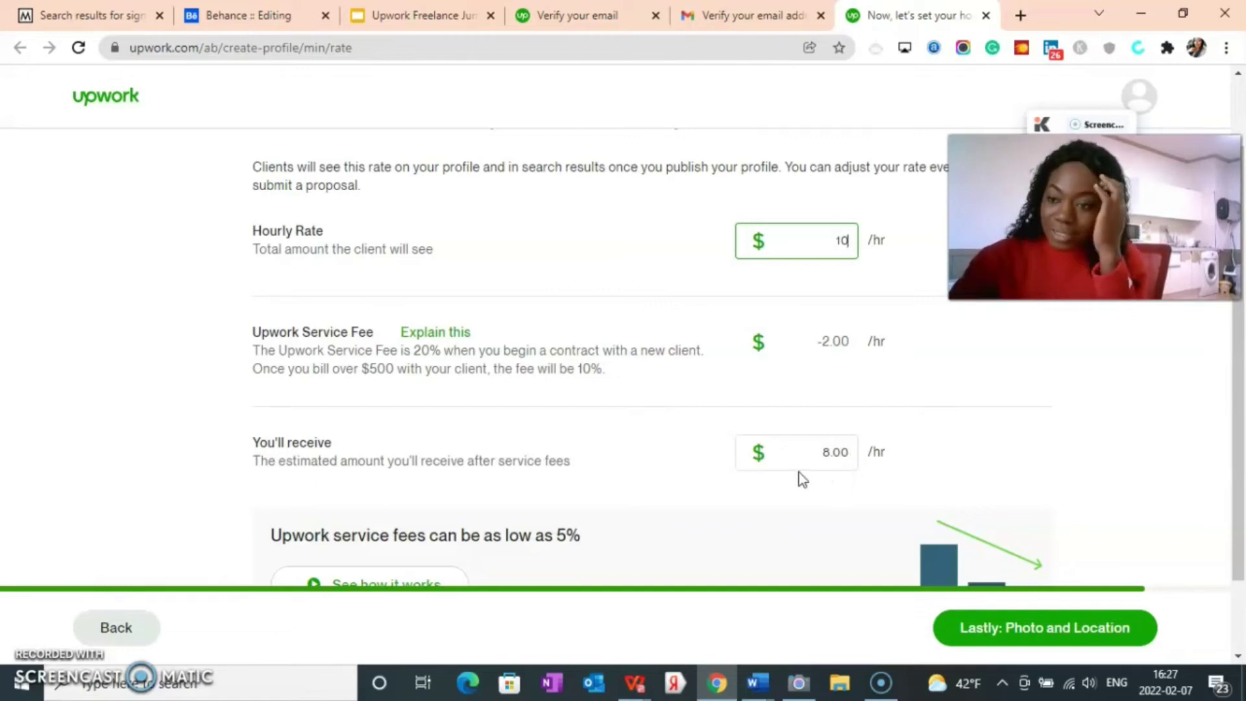
left_click(998, 633)
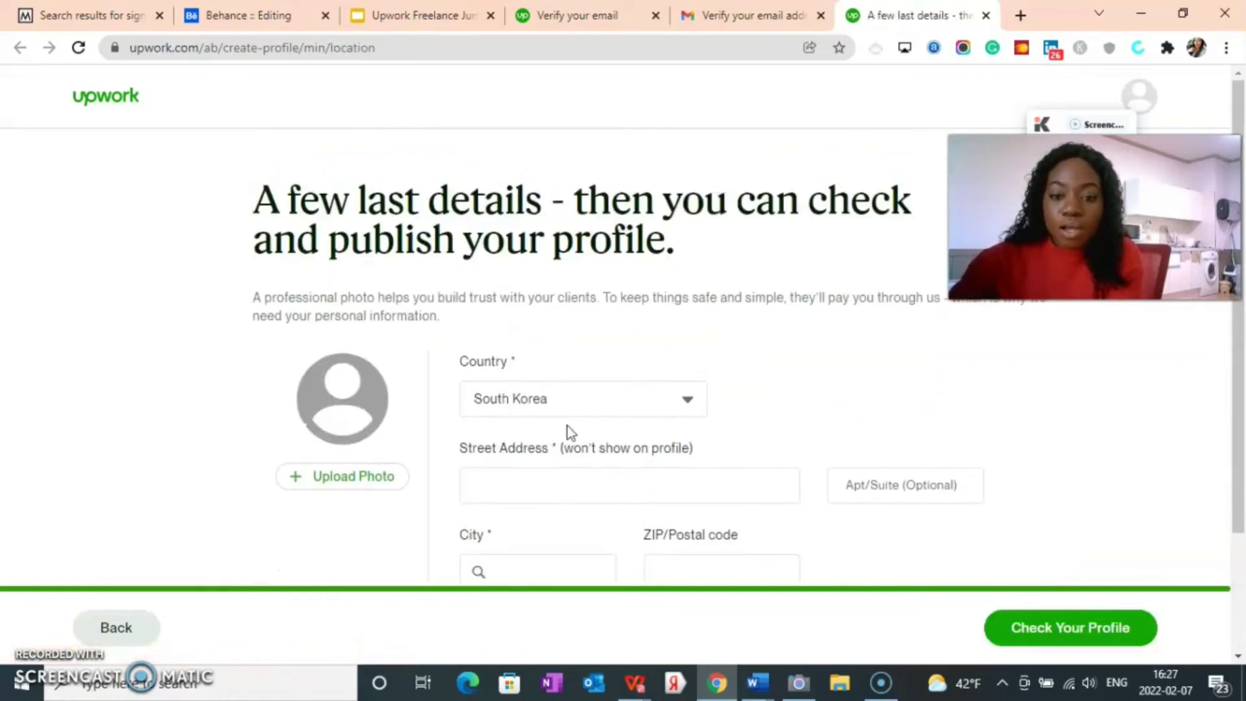
Step: Start a profile photo upload and open the Select Profile Image file chooser
left_click(566, 413)
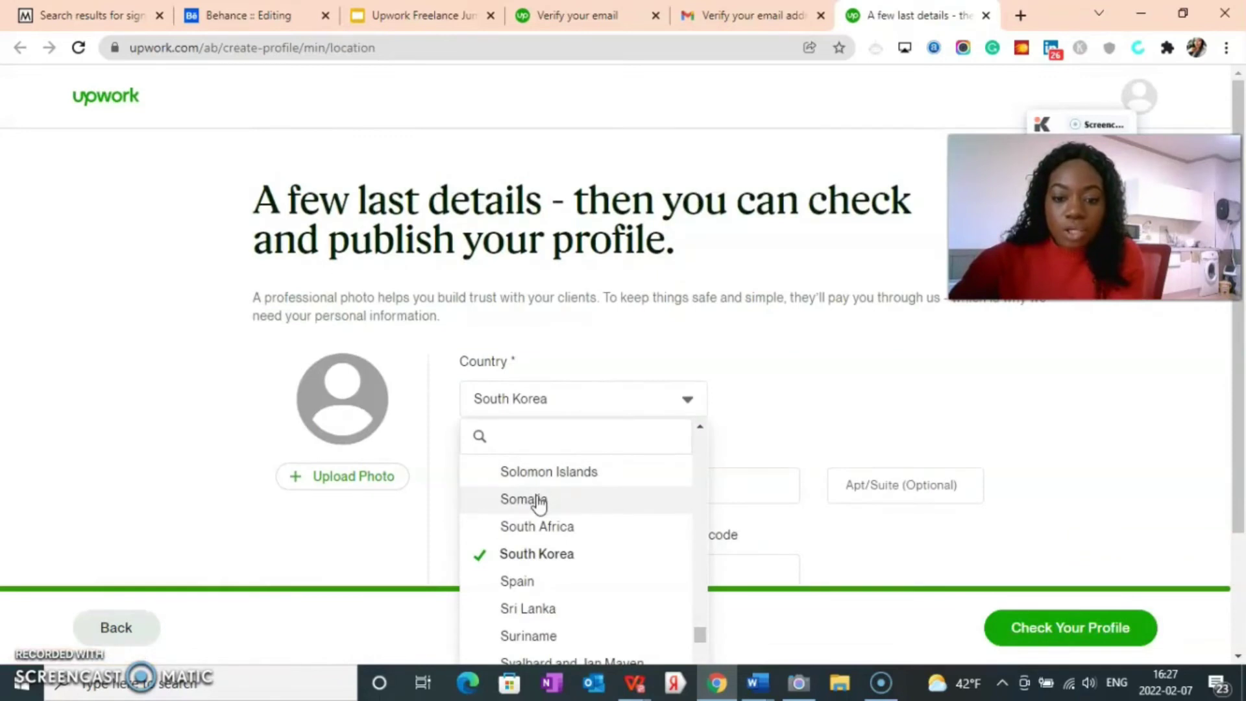
scroll(539, 503, "down", 5)
left_click(341, 480)
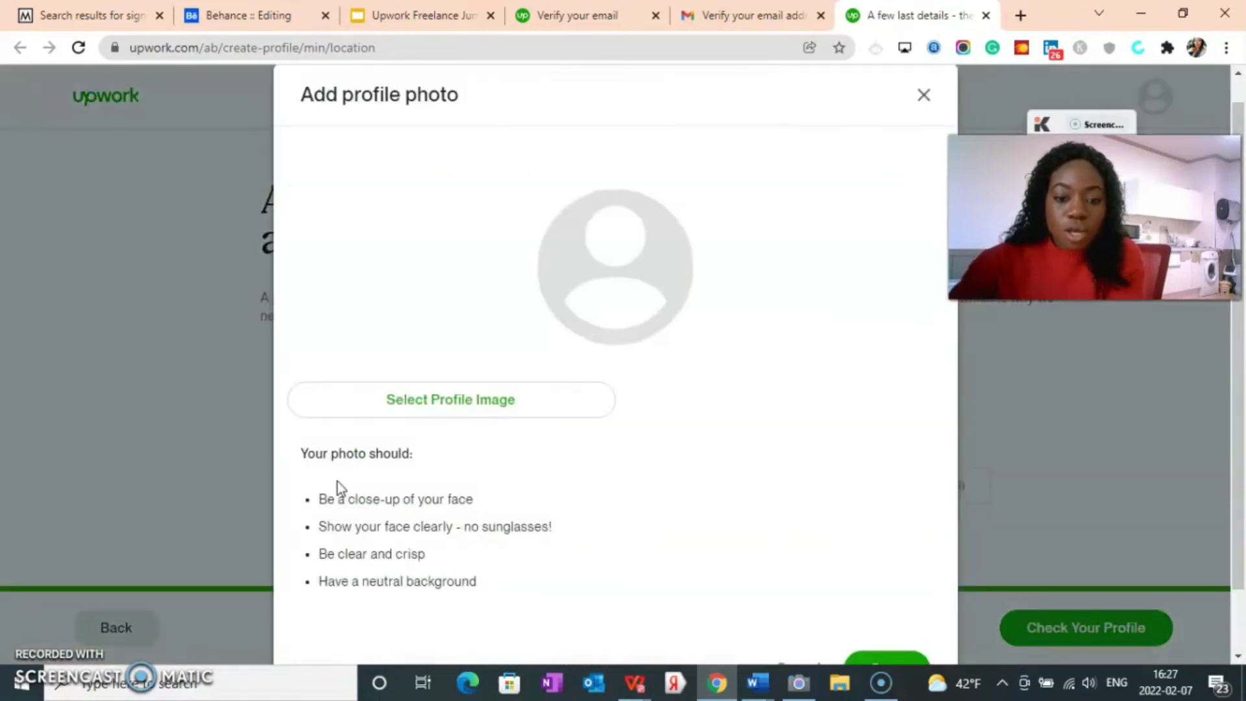
left_click(467, 403)
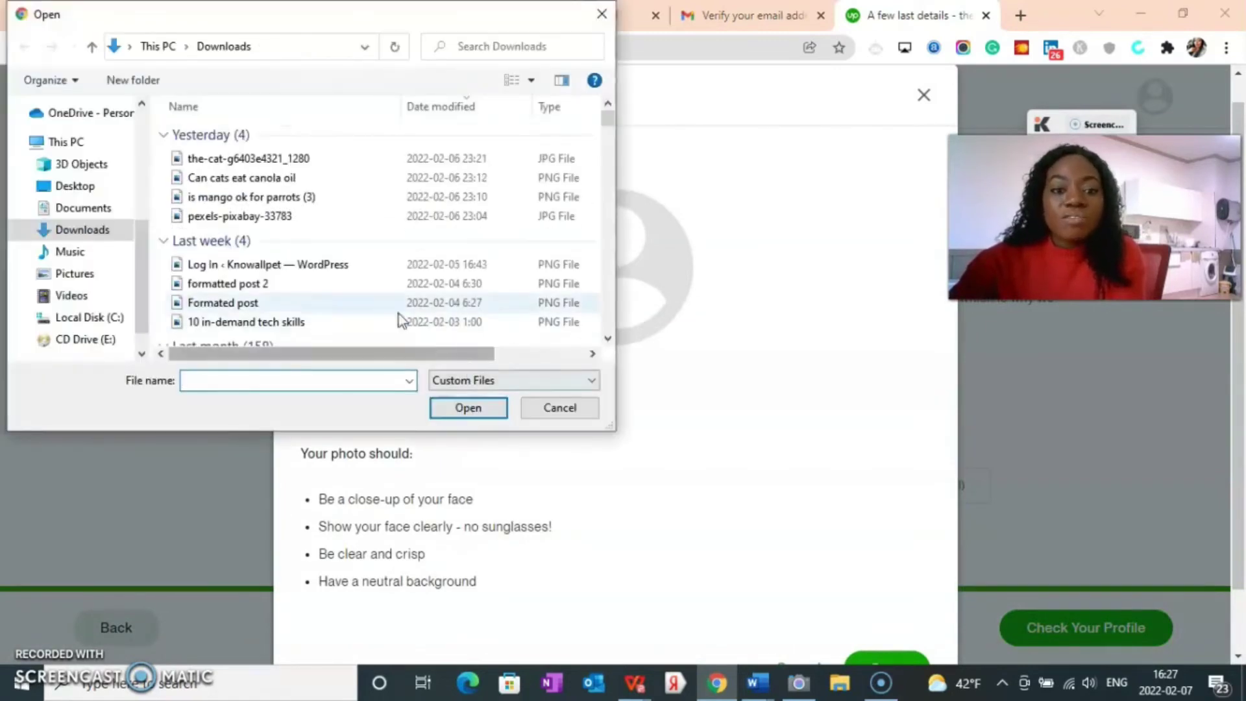
Step: Open 'profile picture 2' from the Pictures folder as the profile photo
scroll(278, 231, "down", 1)
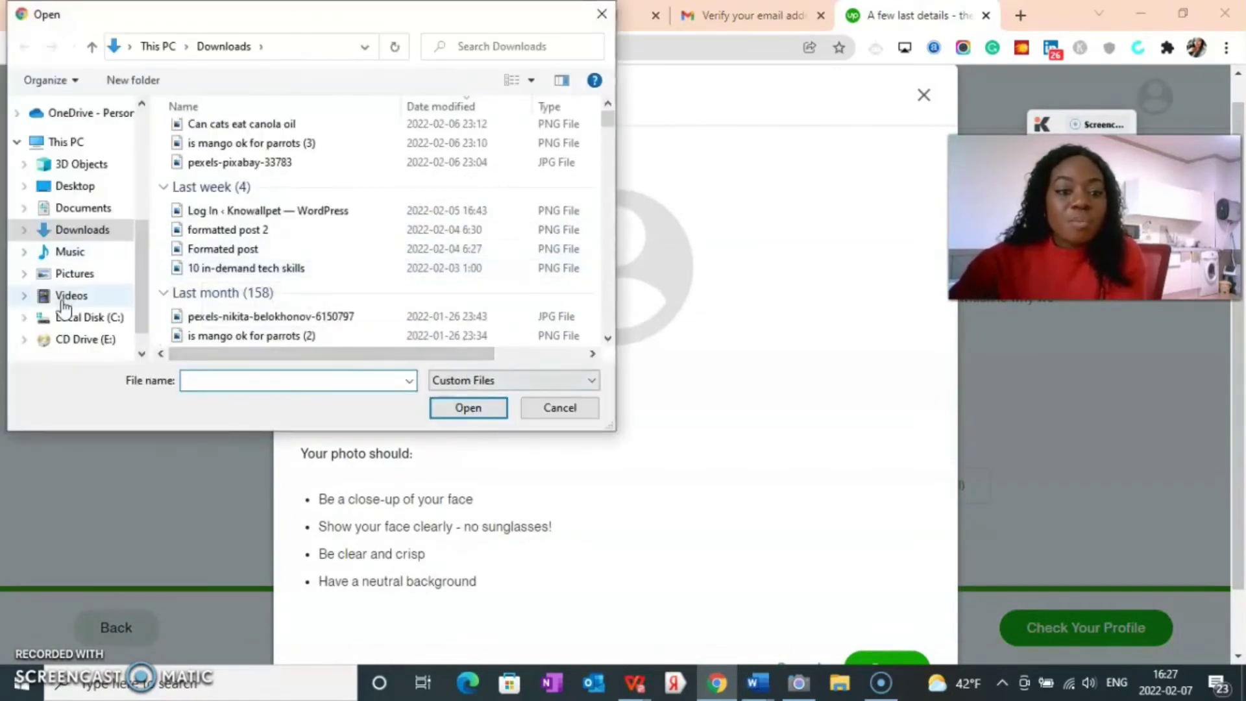
left_click(88, 275)
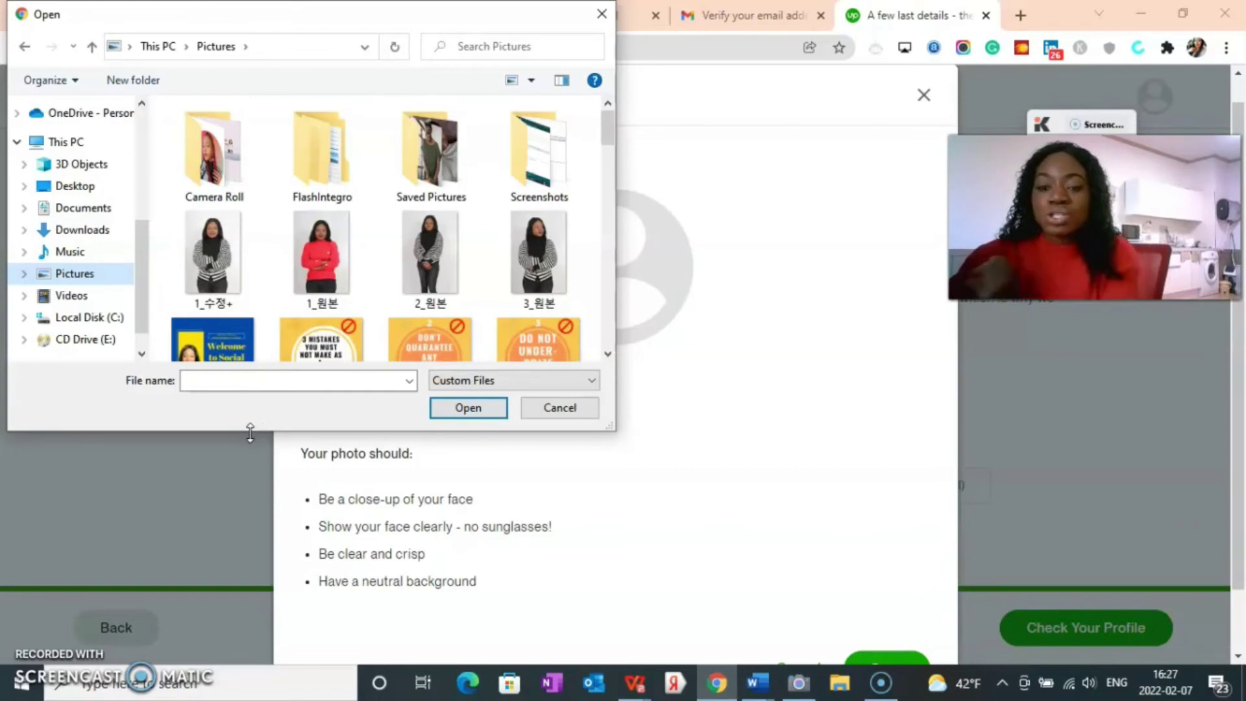
scroll(363, 185, "down", 3)
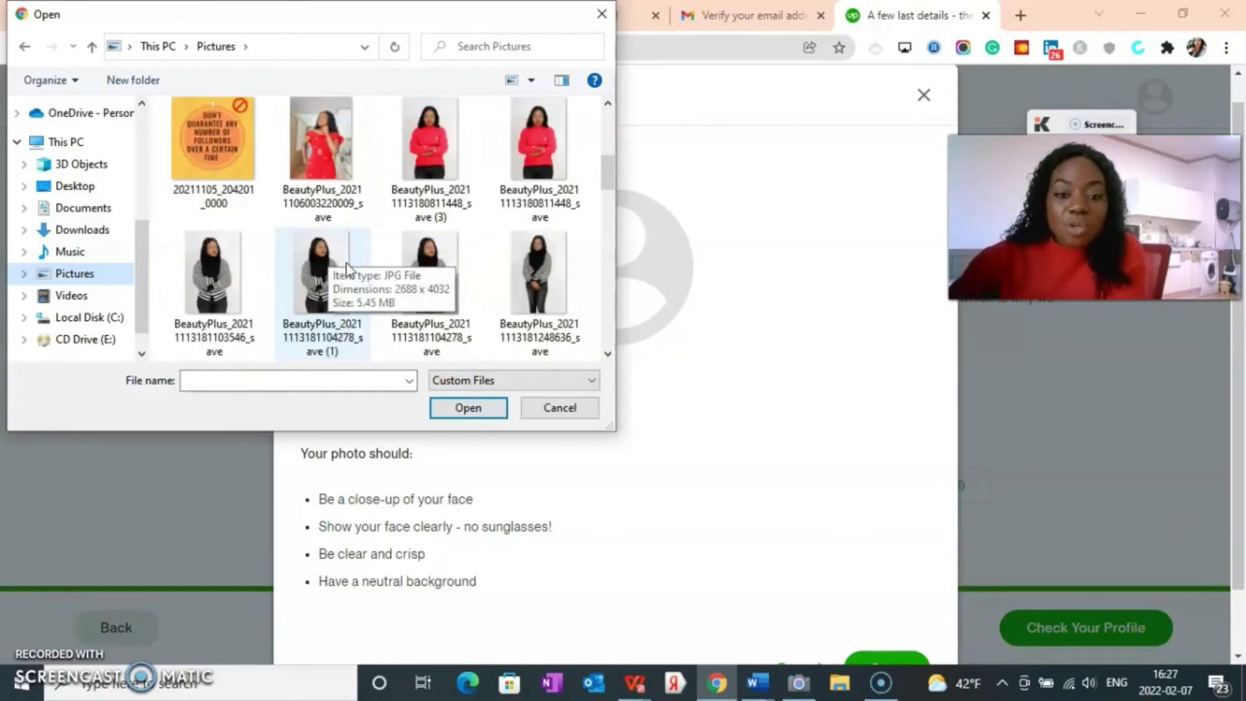
scroll(347, 266, "down", 5)
scroll(317, 274, "up", 1)
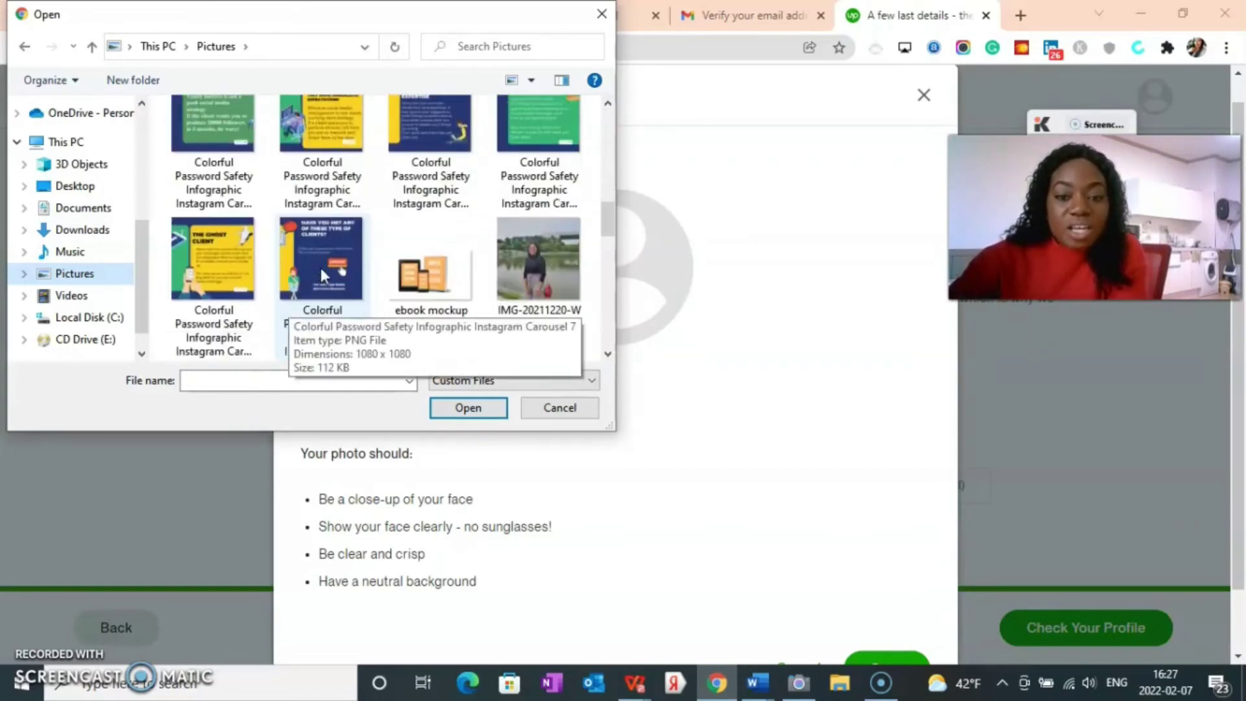
scroll(322, 270, "down", 3)
scroll(328, 287, "down", 3)
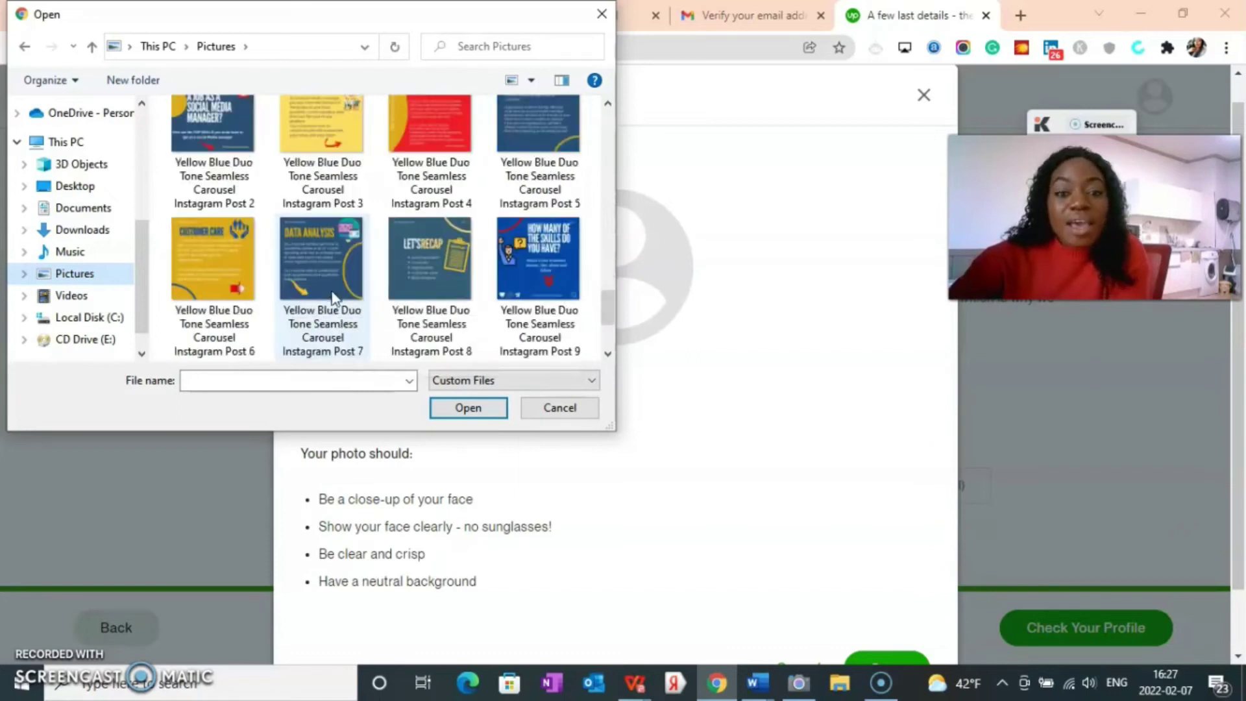
scroll(332, 293, "down", 1)
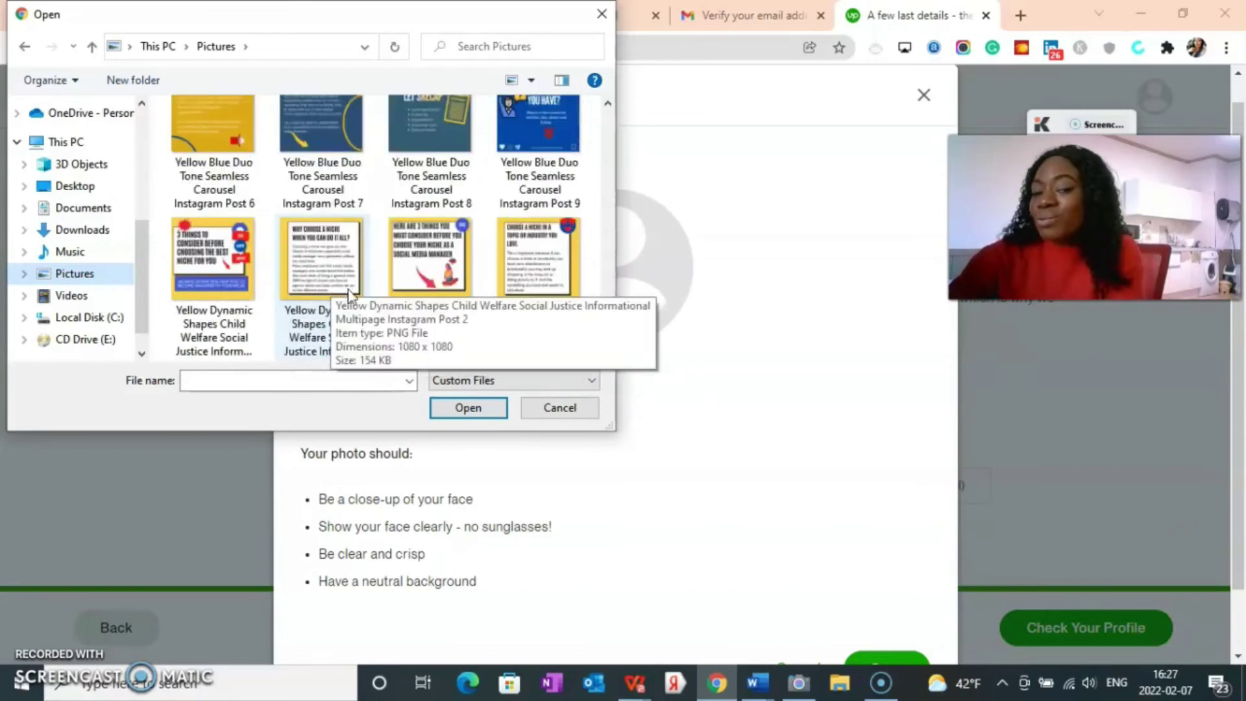
scroll(347, 292, "down", 1)
scroll(342, 287, "up", 3)
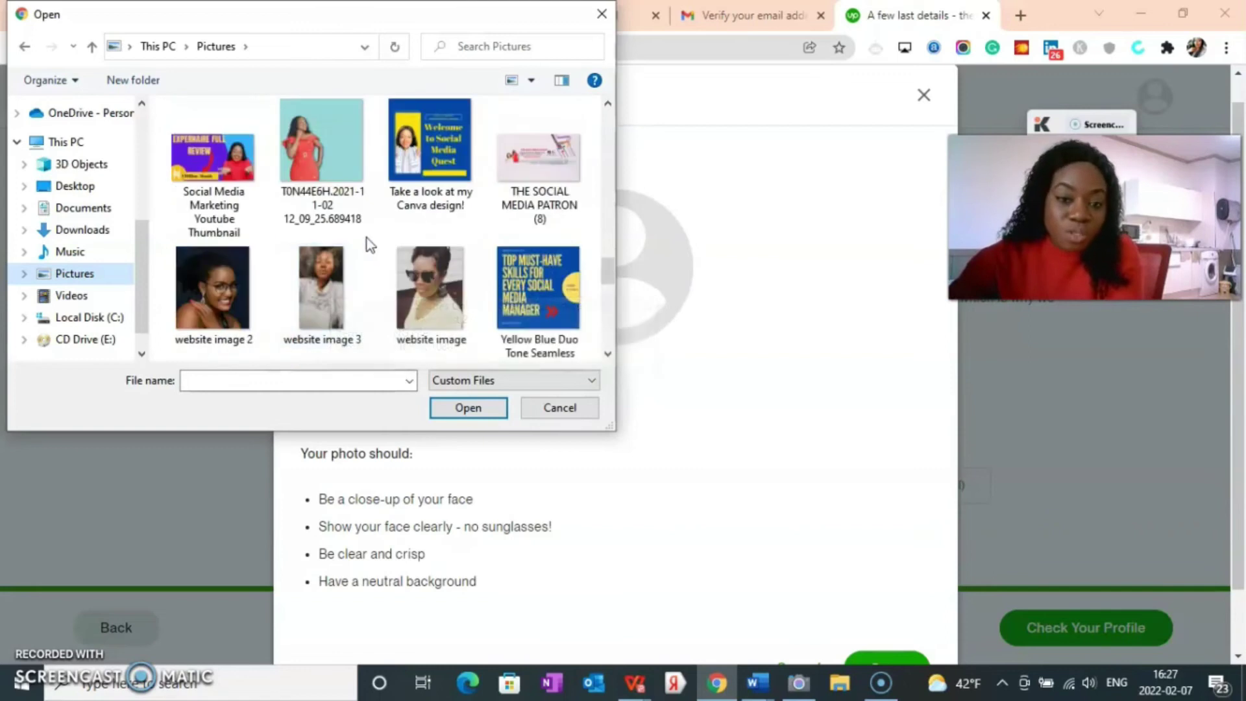
scroll(364, 234, "up", 1)
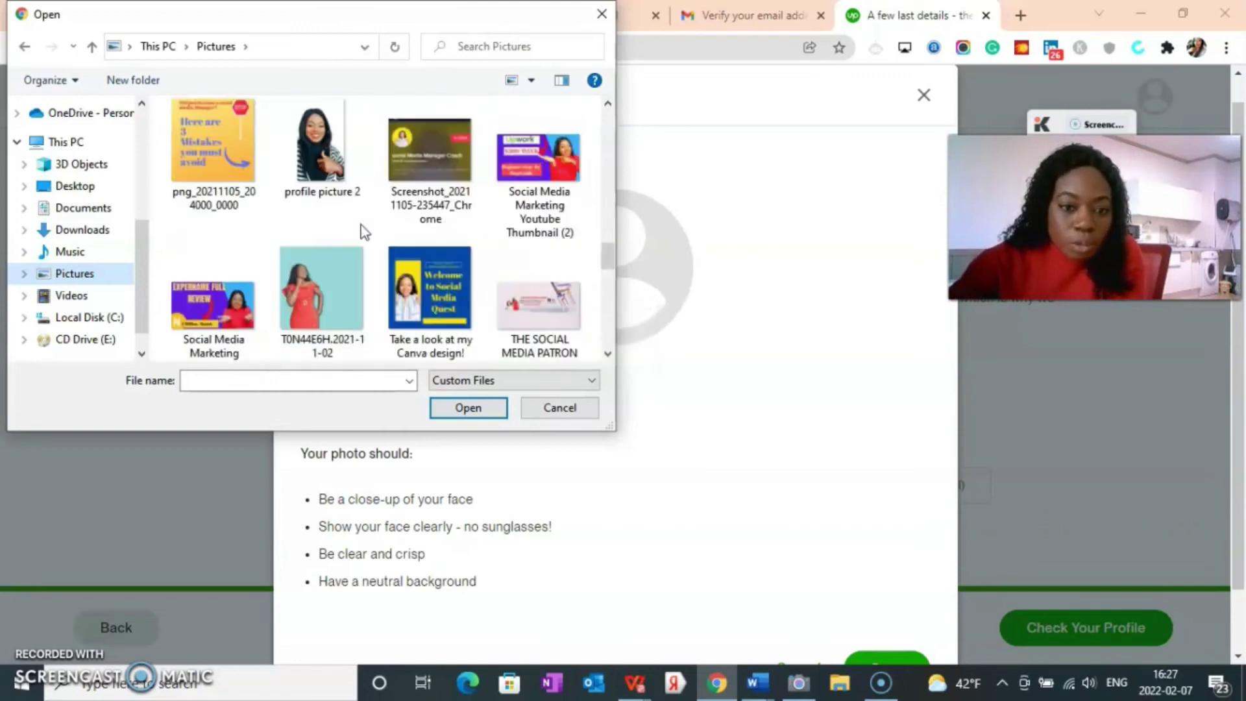
scroll(359, 227, "up", 1)
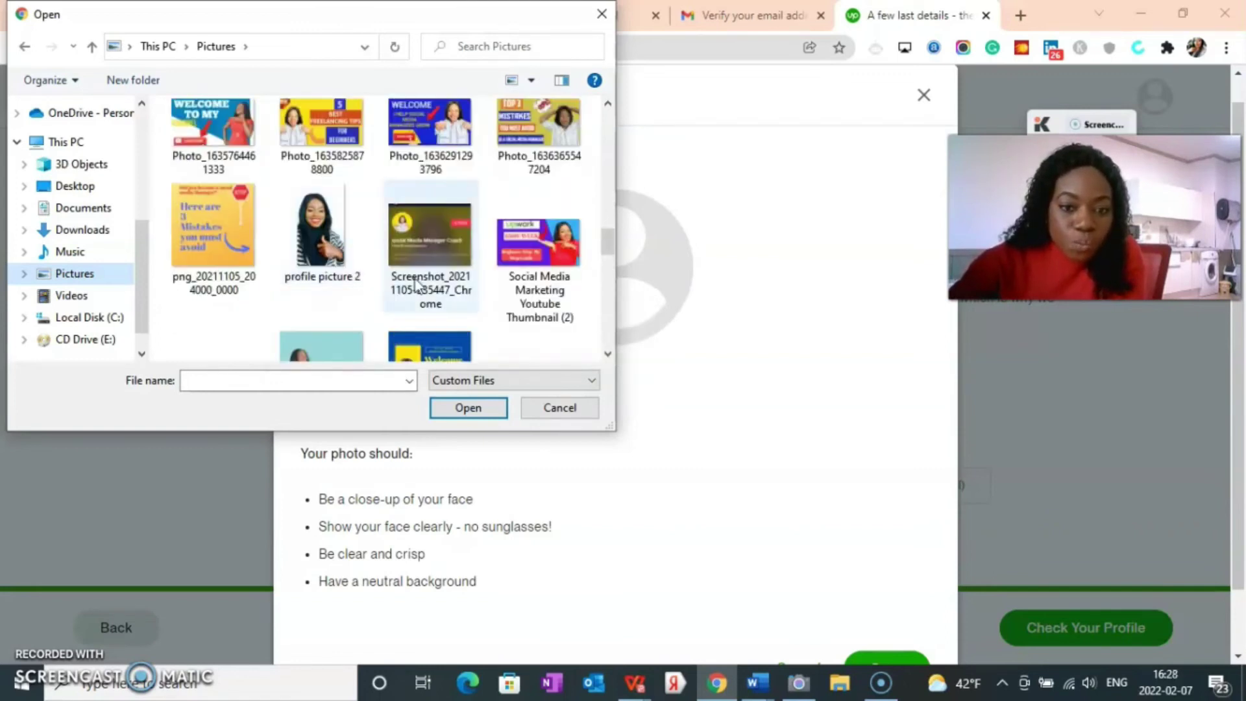
left_click(321, 240)
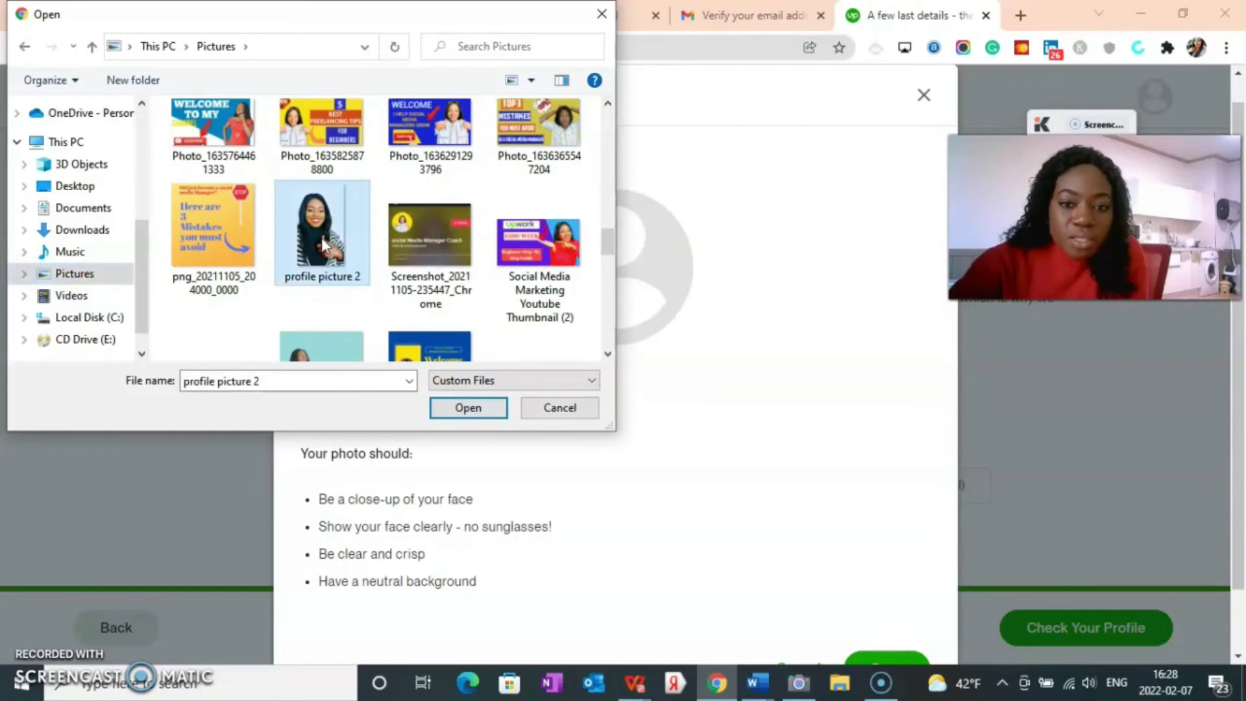
left_click(473, 409)
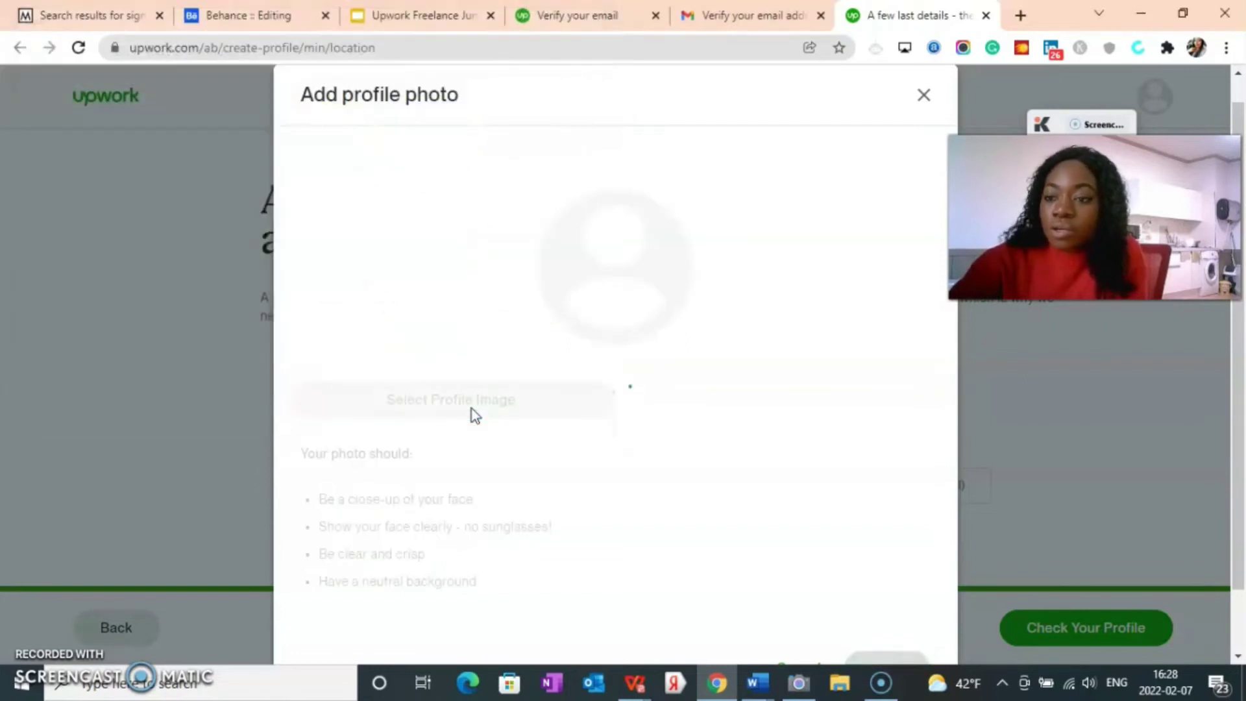
Step: Center the crop circle on the face and save the cropped profile photo
left_click_drag(600, 332, 556, 273)
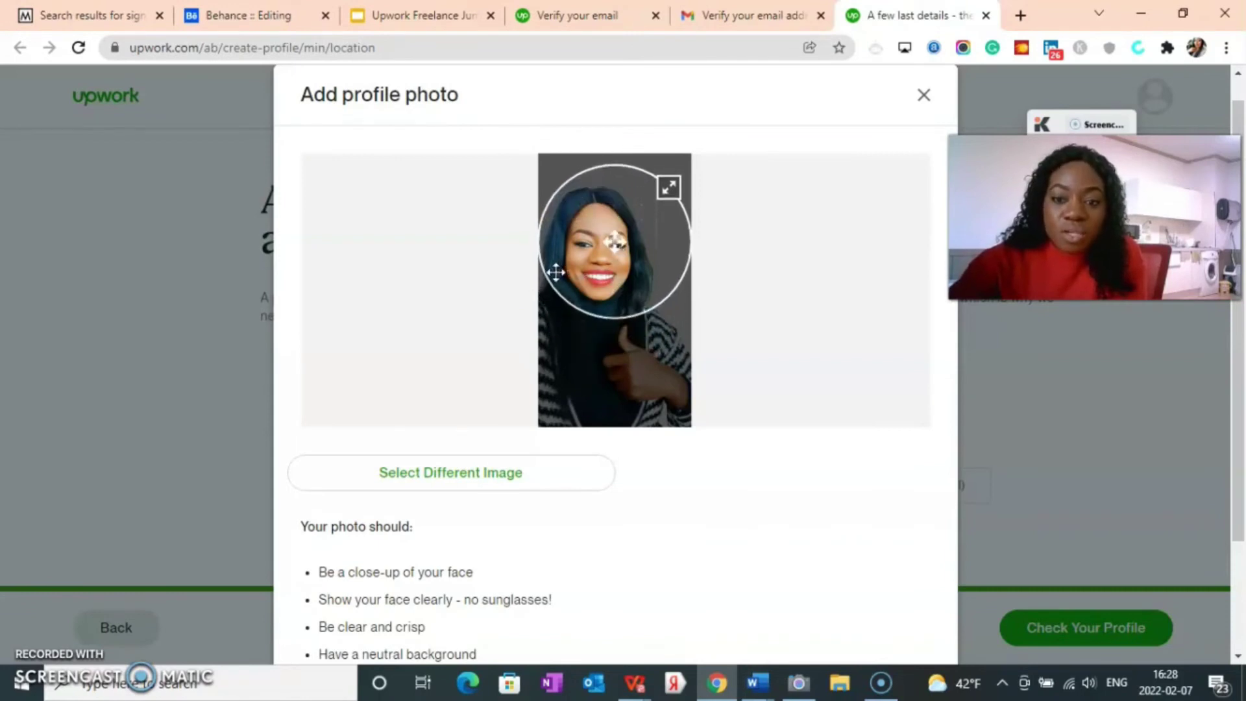
left_click_drag(631, 296, 596, 301)
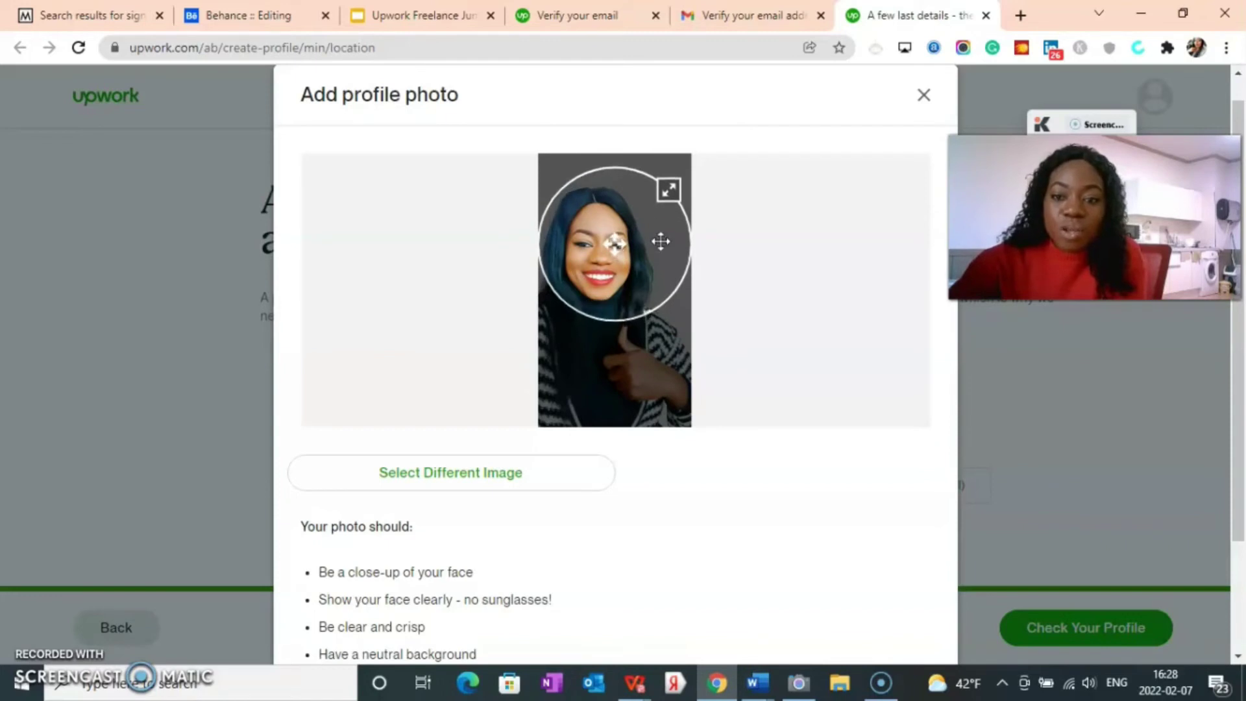
scroll(290, 498, "down", 2)
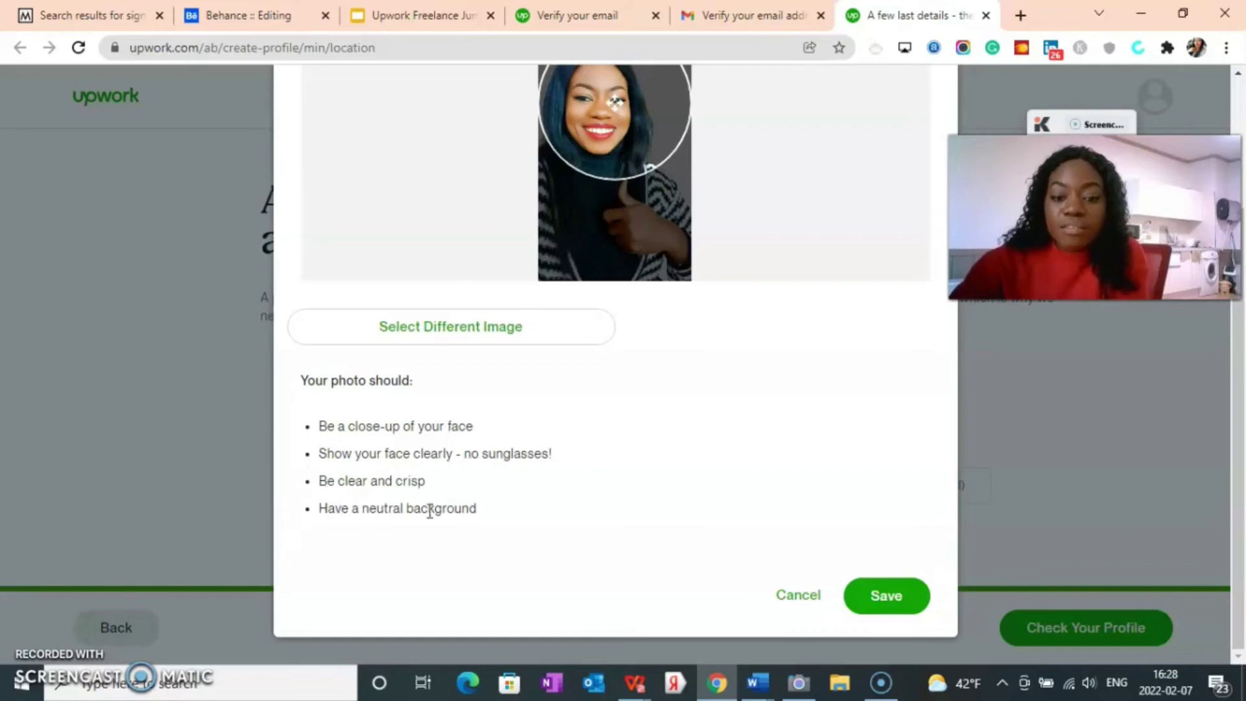
scroll(635, 520, "up", 3)
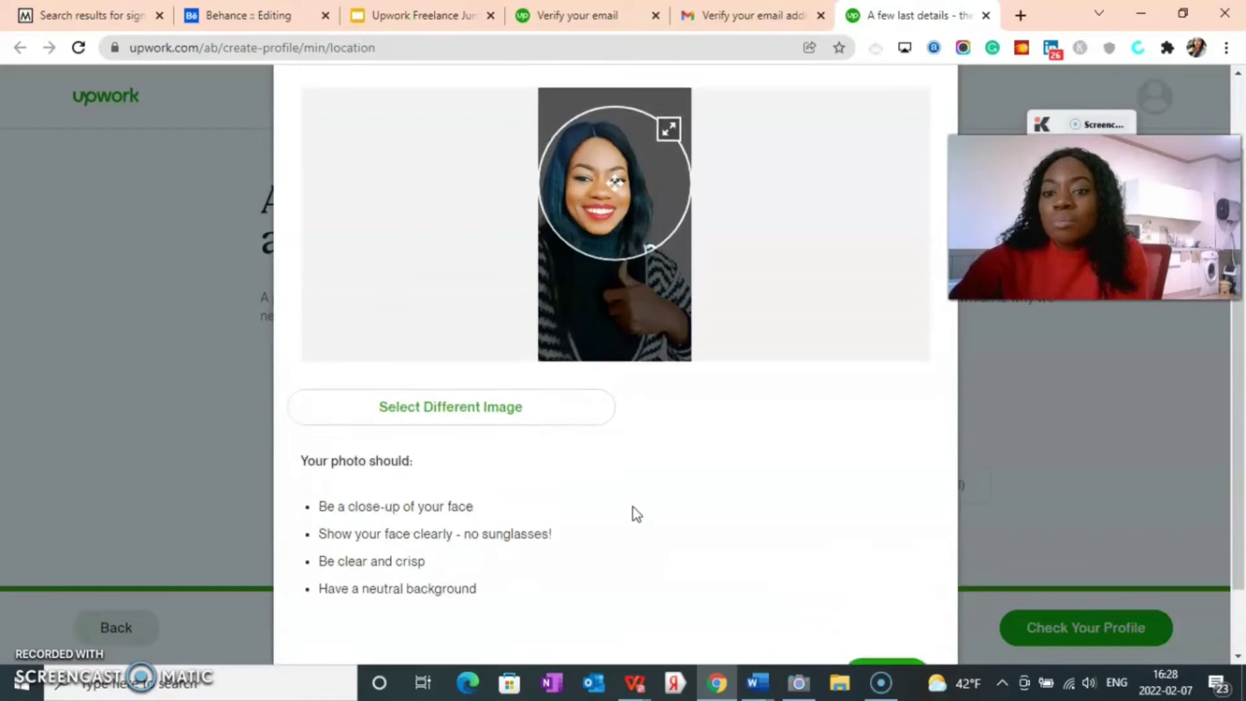
scroll(623, 539, "down", 3)
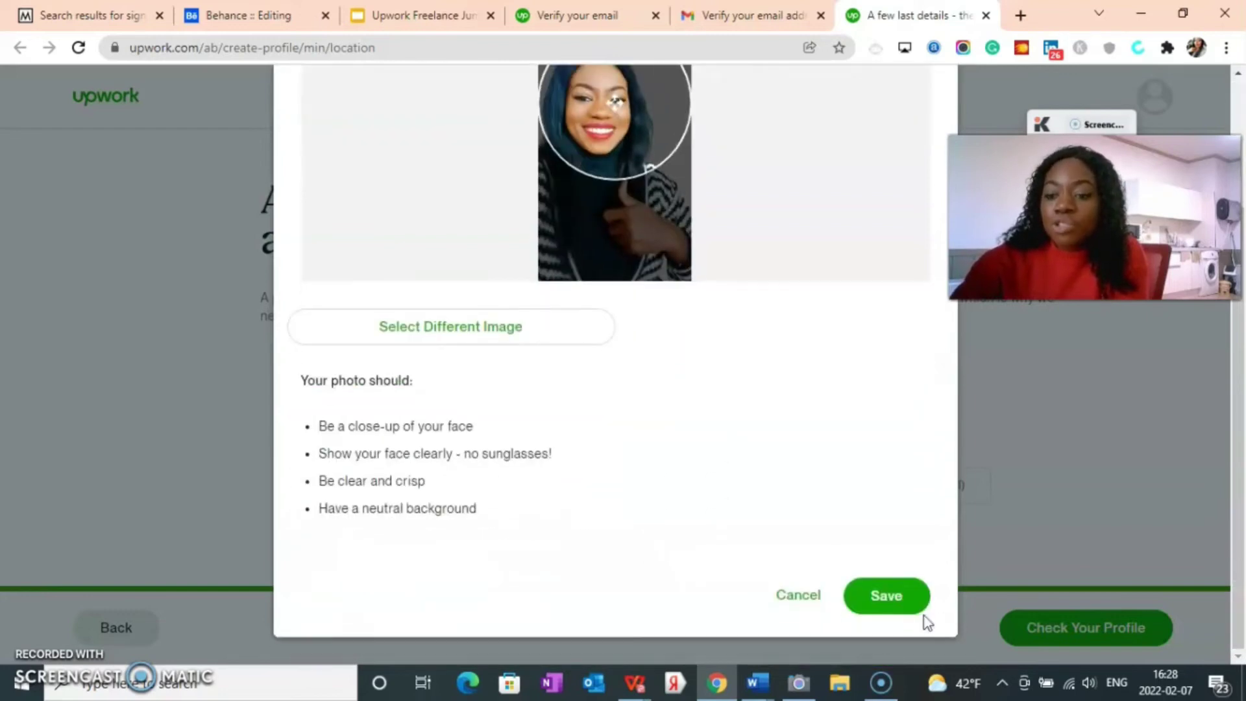
left_click(879, 596)
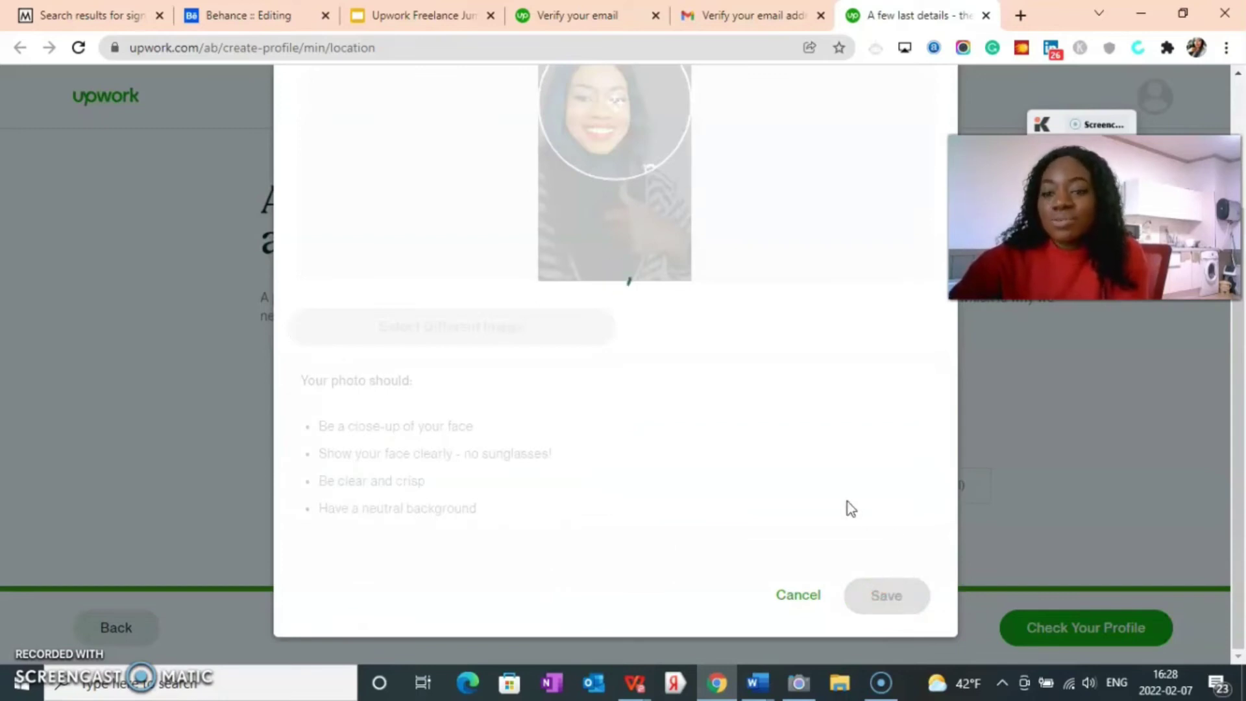
scroll(561, 409, "down", 2)
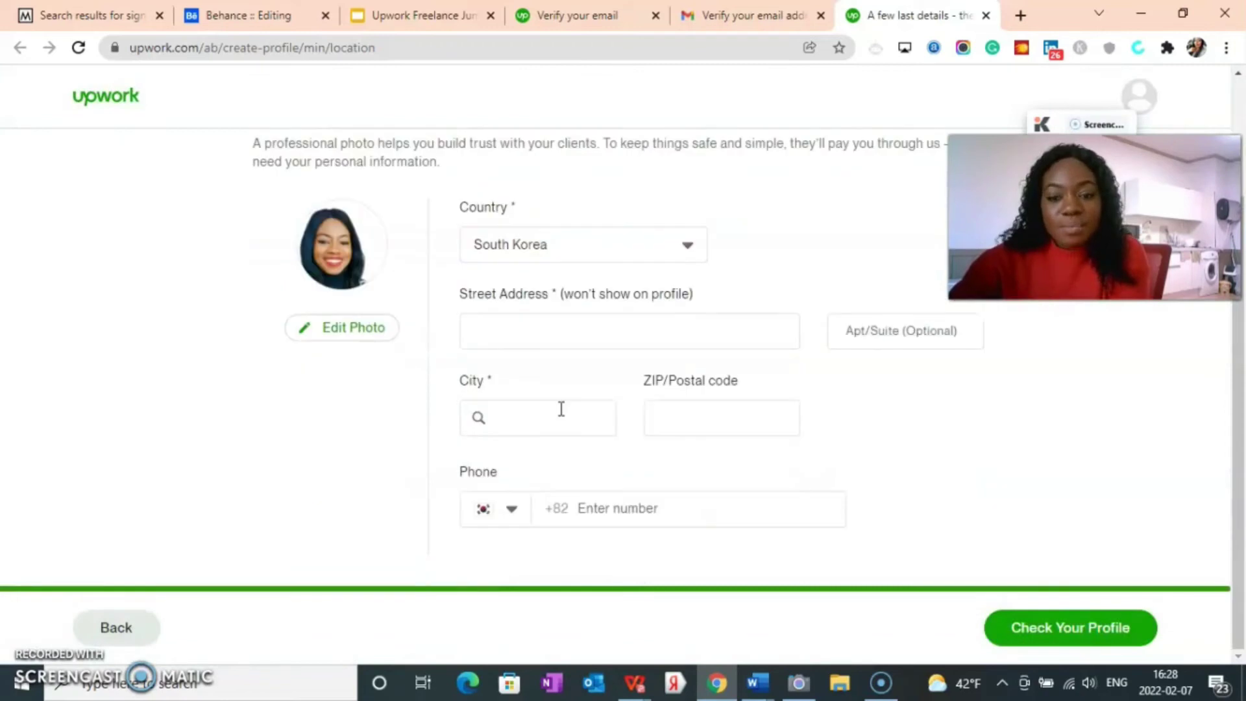
Step: Set the country to Nigeria and begin typing the street address
left_click(519, 335)
left_click(571, 253)
scroll(543, 412, "down", 5)
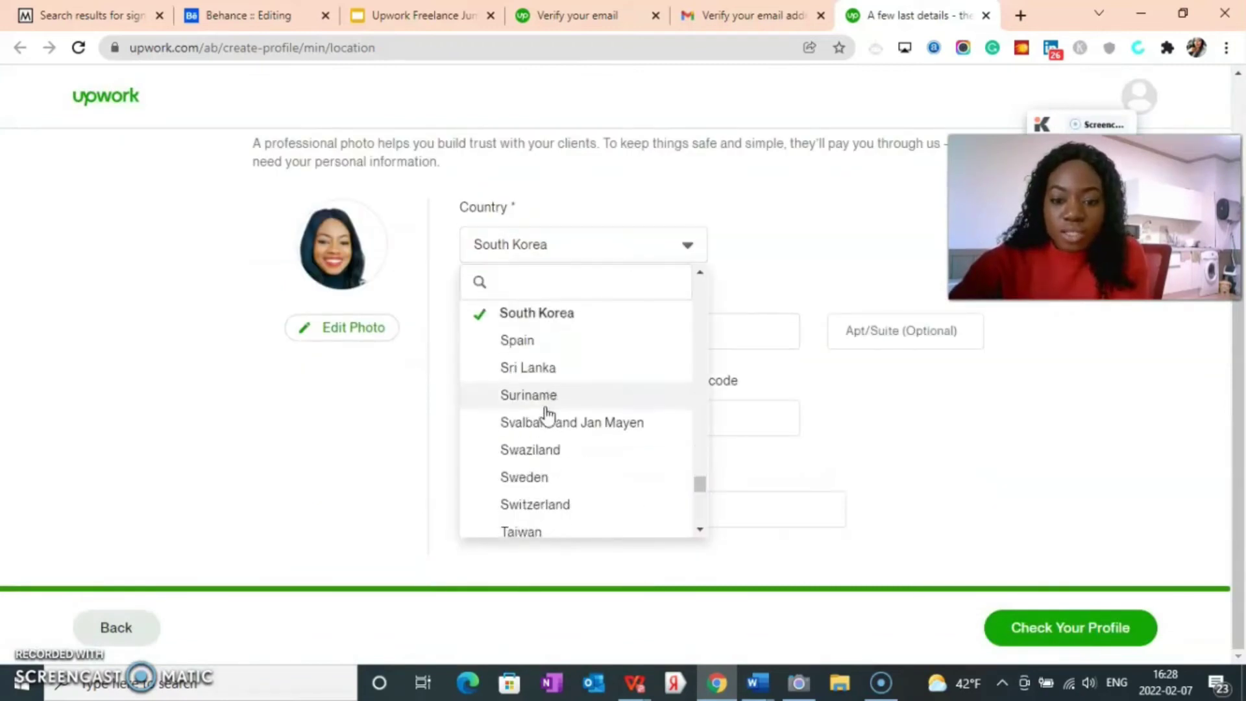
scroll(544, 448, "up", 20)
left_click(544, 448)
left_click(539, 339)
type("n")
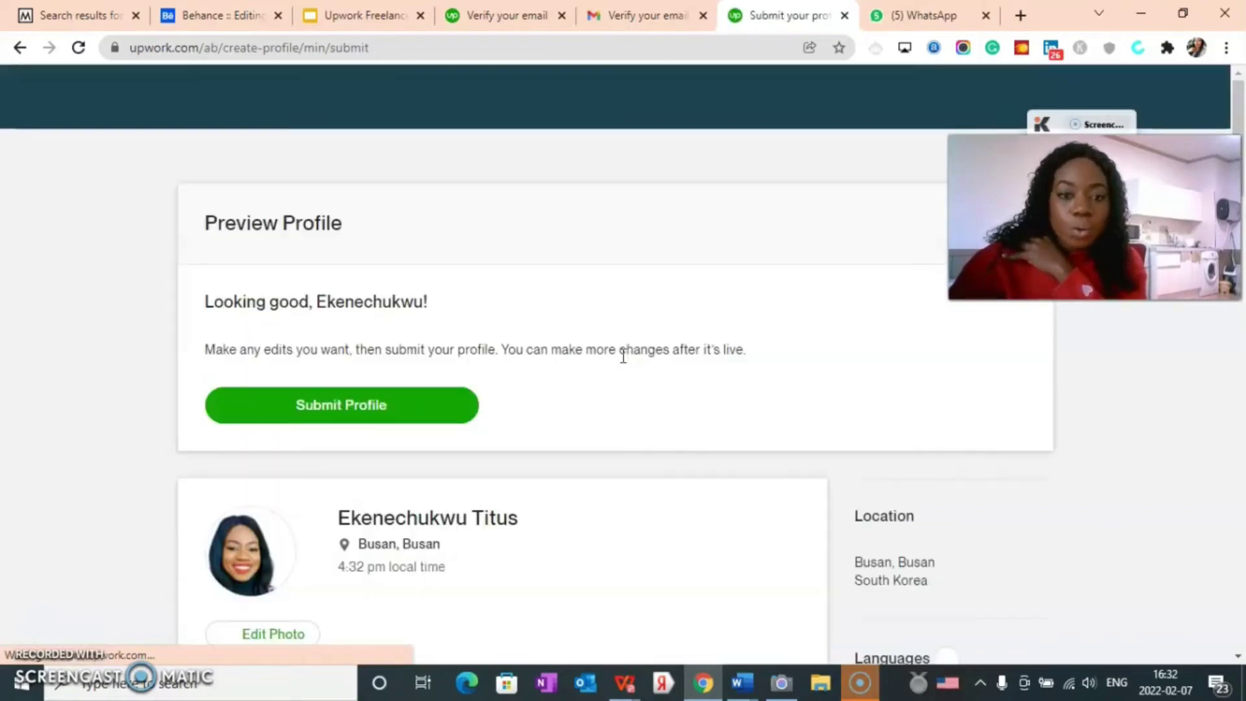
scroll(441, 357, "down", 10)
scroll(384, 429, "up", 5)
scroll(384, 429, "down", 15)
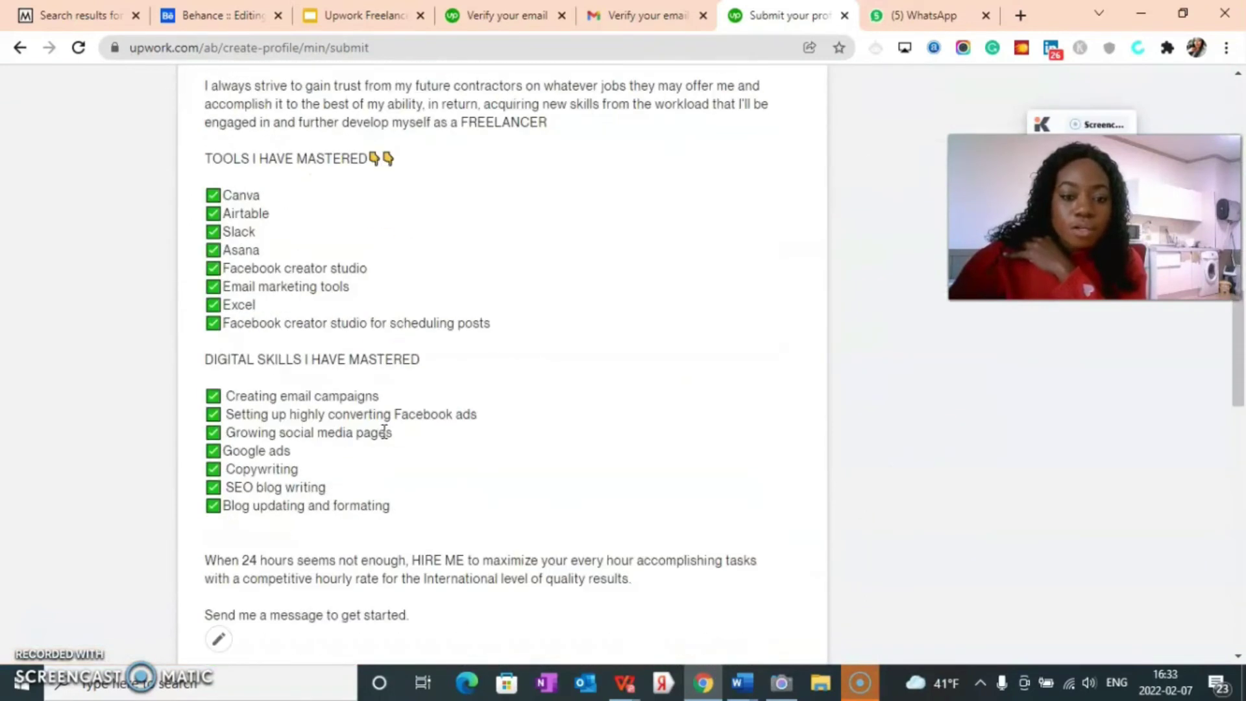
scroll(536, 453, "down", 11)
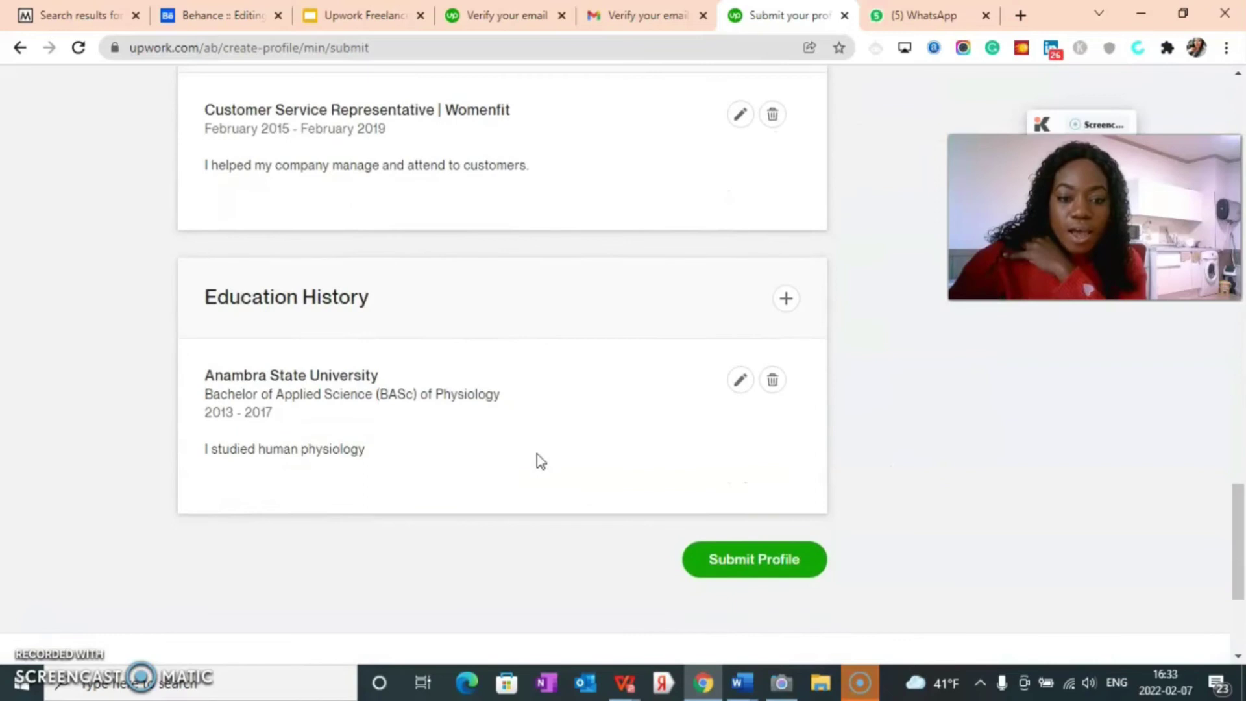
scroll(429, 422, "up", 7)
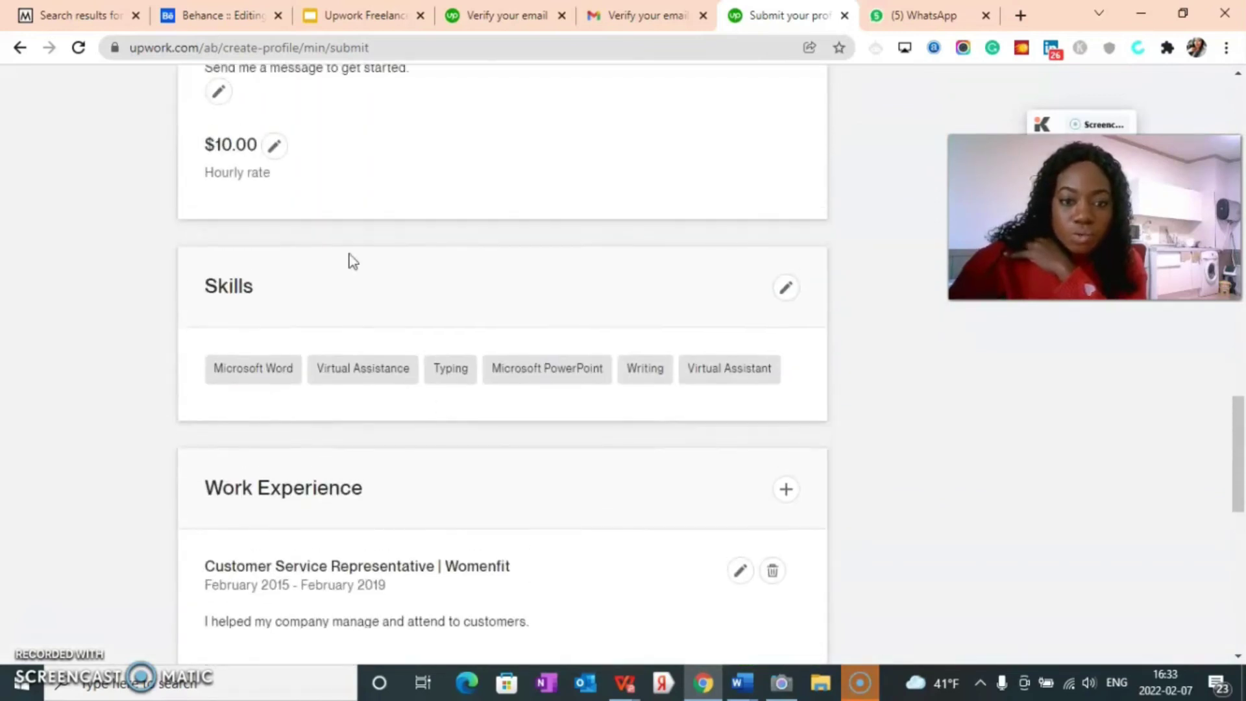
scroll(349, 279, "up", 4)
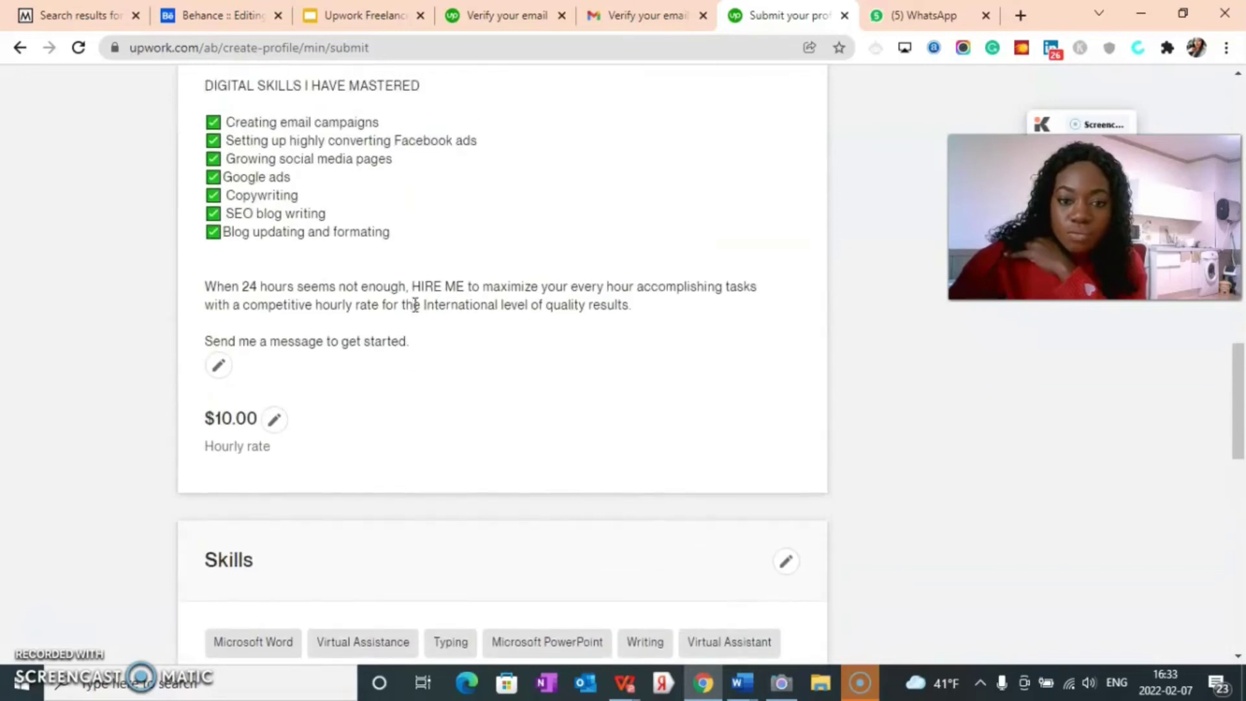
scroll(414, 321, "down", 13)
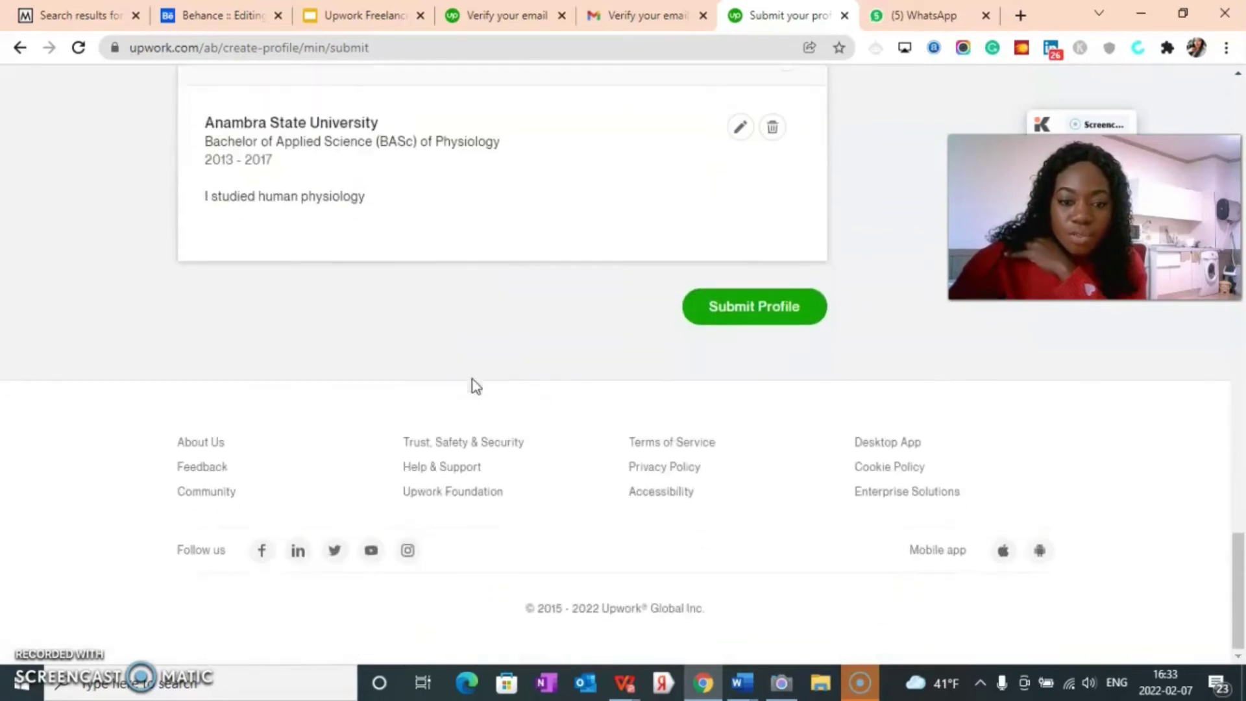
scroll(555, 430, "up", 15)
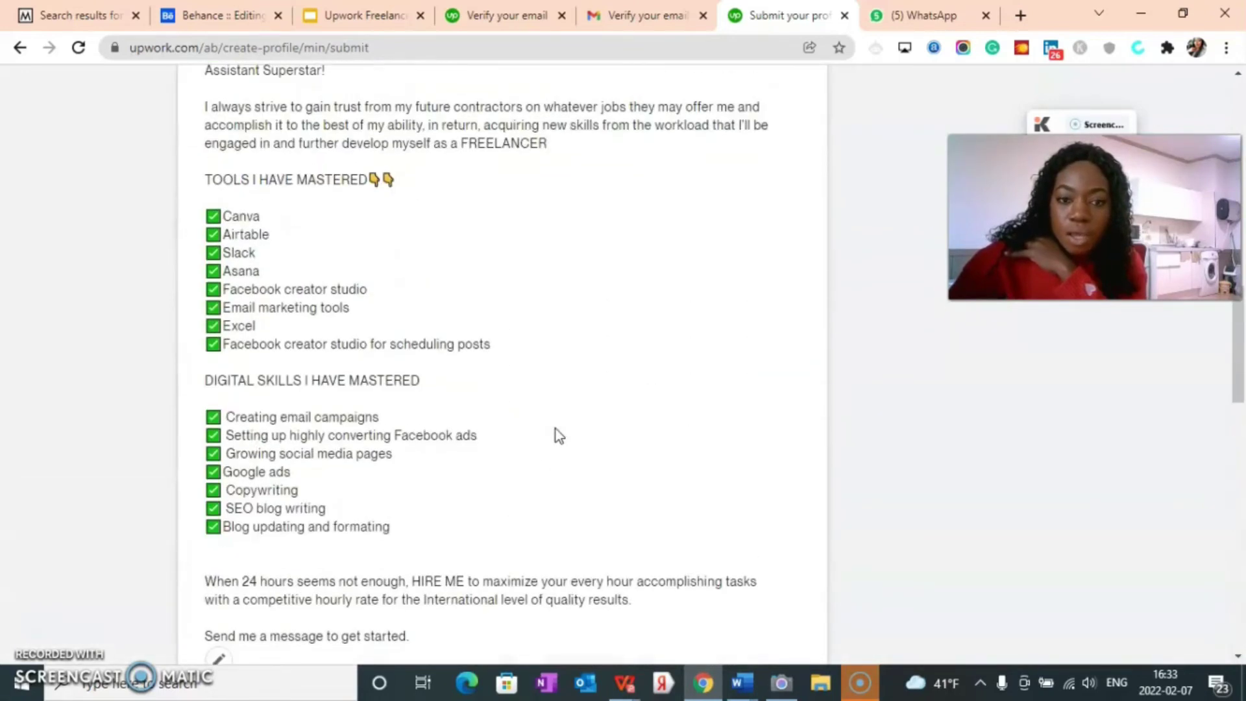
scroll(710, 390, "down", 14)
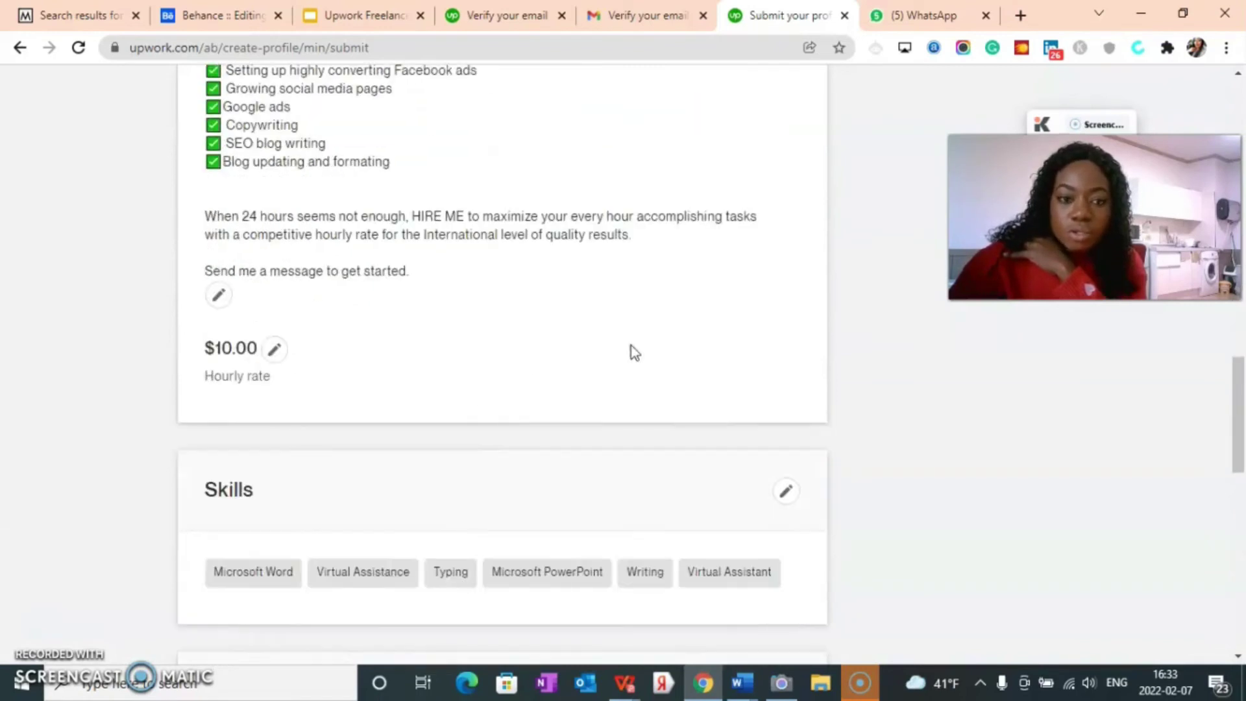
scroll(725, 356, "down", 5)
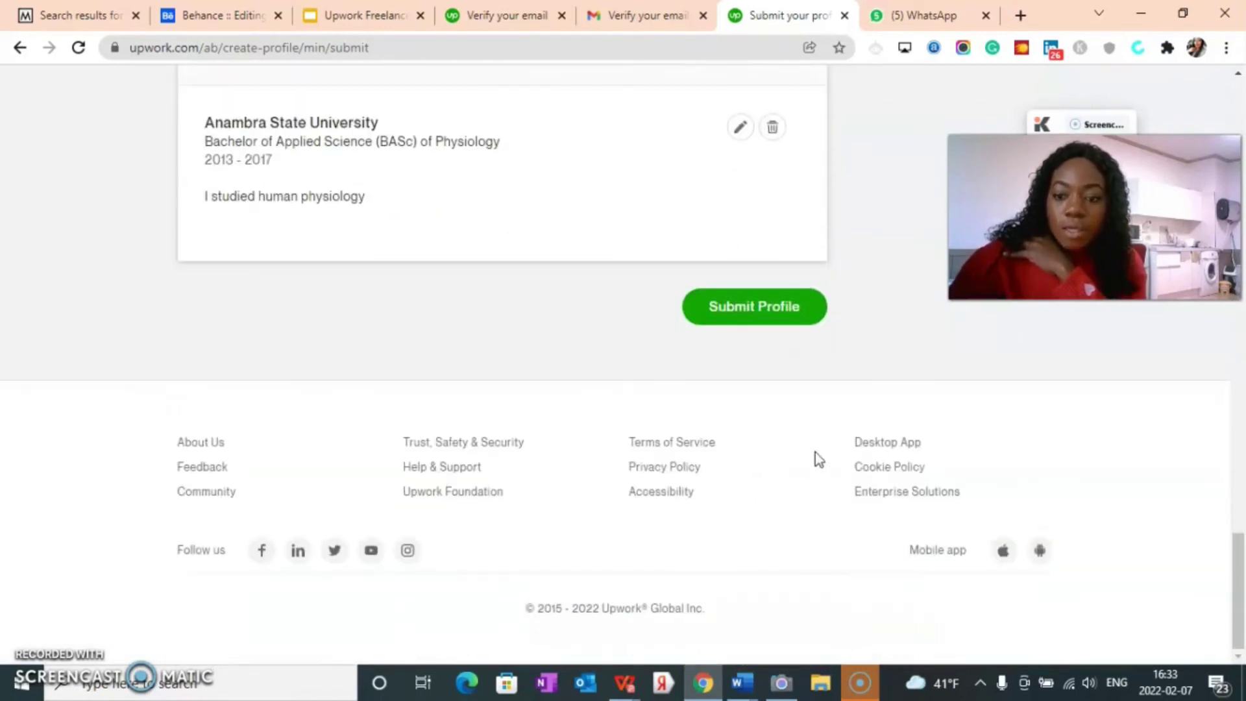
left_click(727, 309)
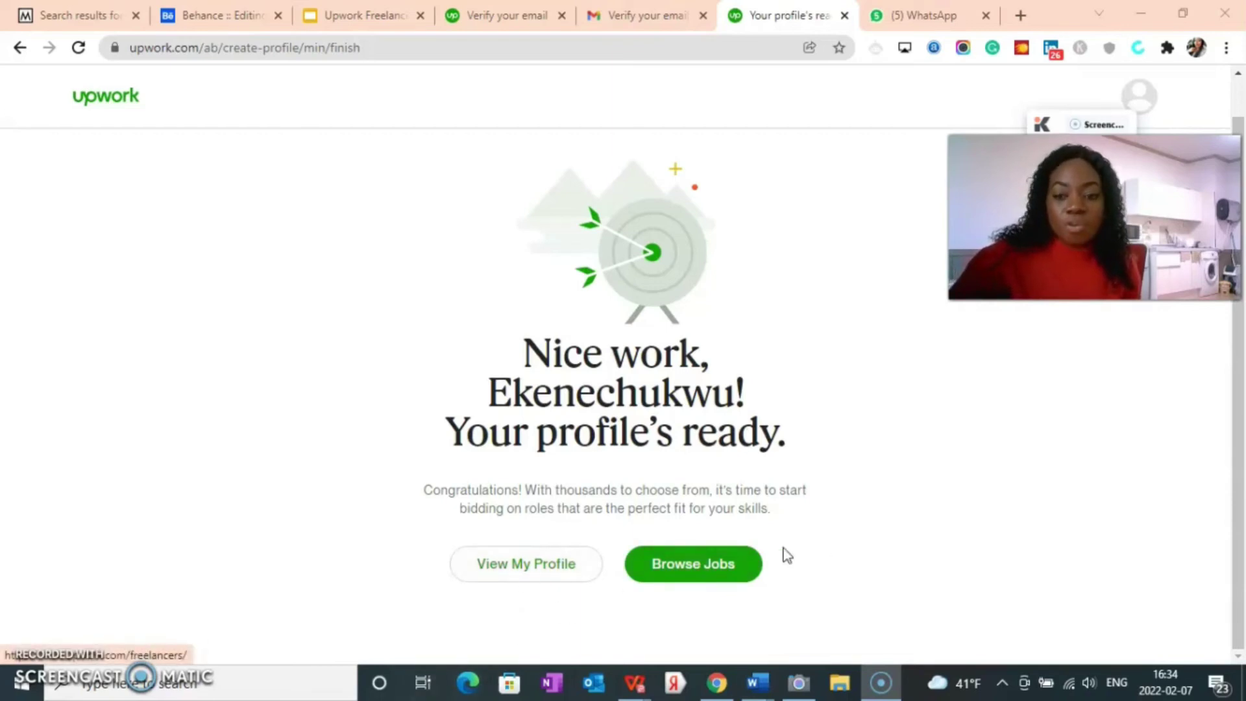
Step: Move on from the submitted-profile confirmation to browse available jobs
left_click(709, 568)
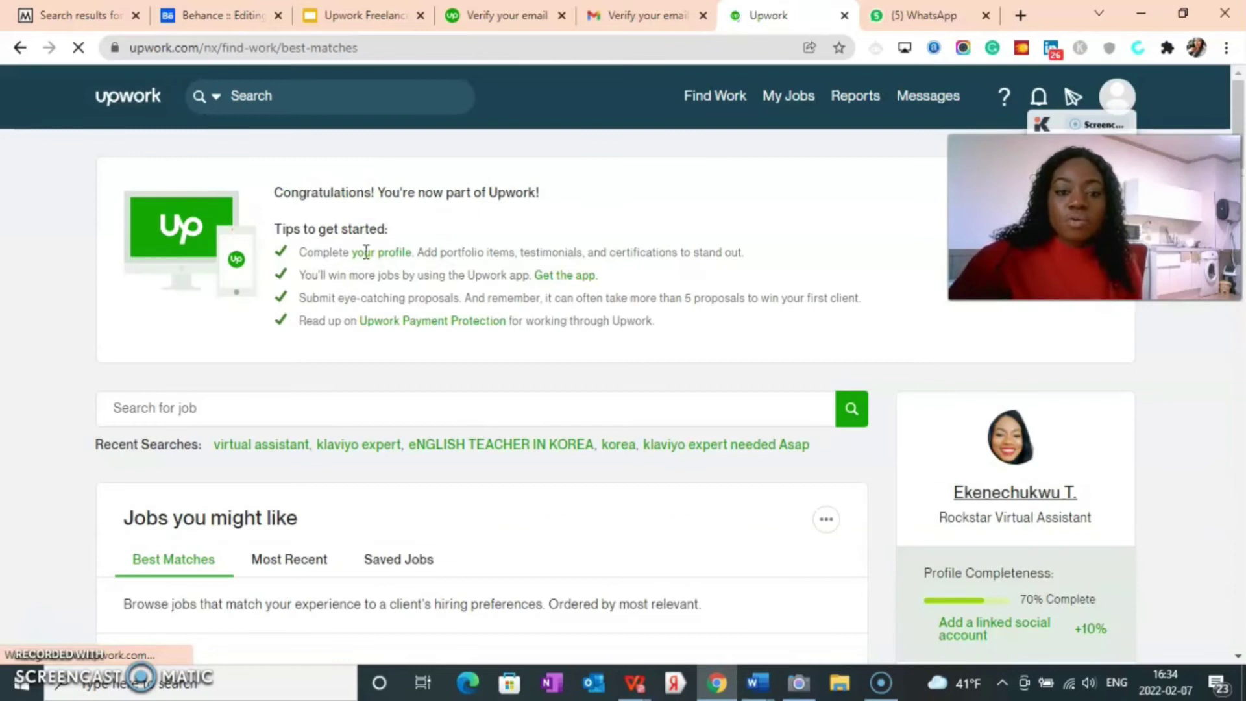
Step: Dismiss the new-homepage tour tip, then briefly follow the link-a-social-account suggestion and go back
scroll(1059, 477, "down", 4)
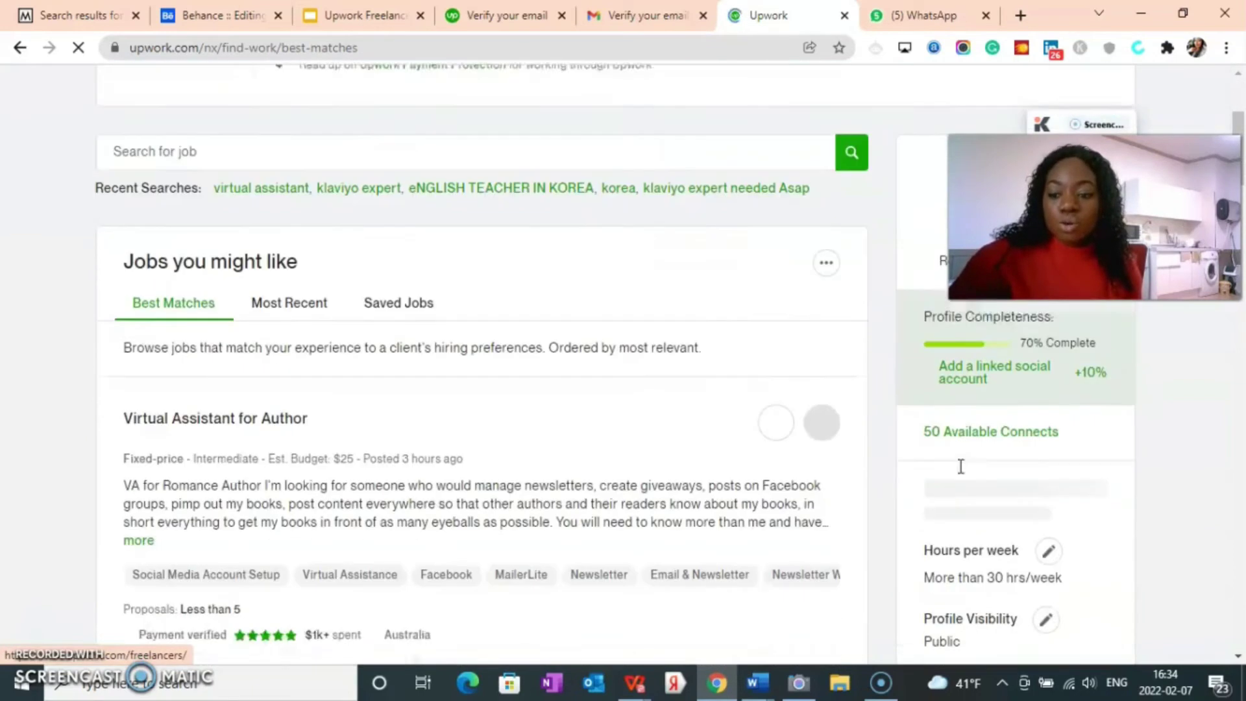
scroll(1059, 480, "up", 3)
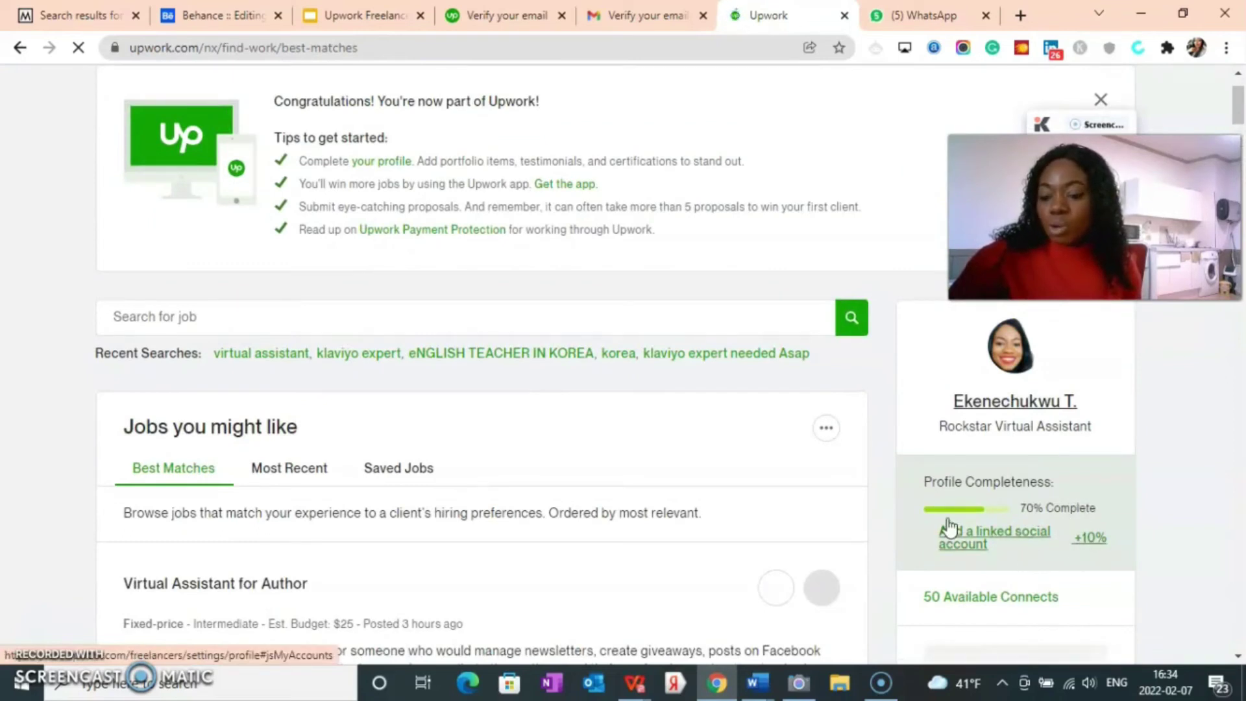
scroll(949, 525, "down", 1)
scroll(948, 519, "down", 1)
scroll(1038, 552, "down", 3)
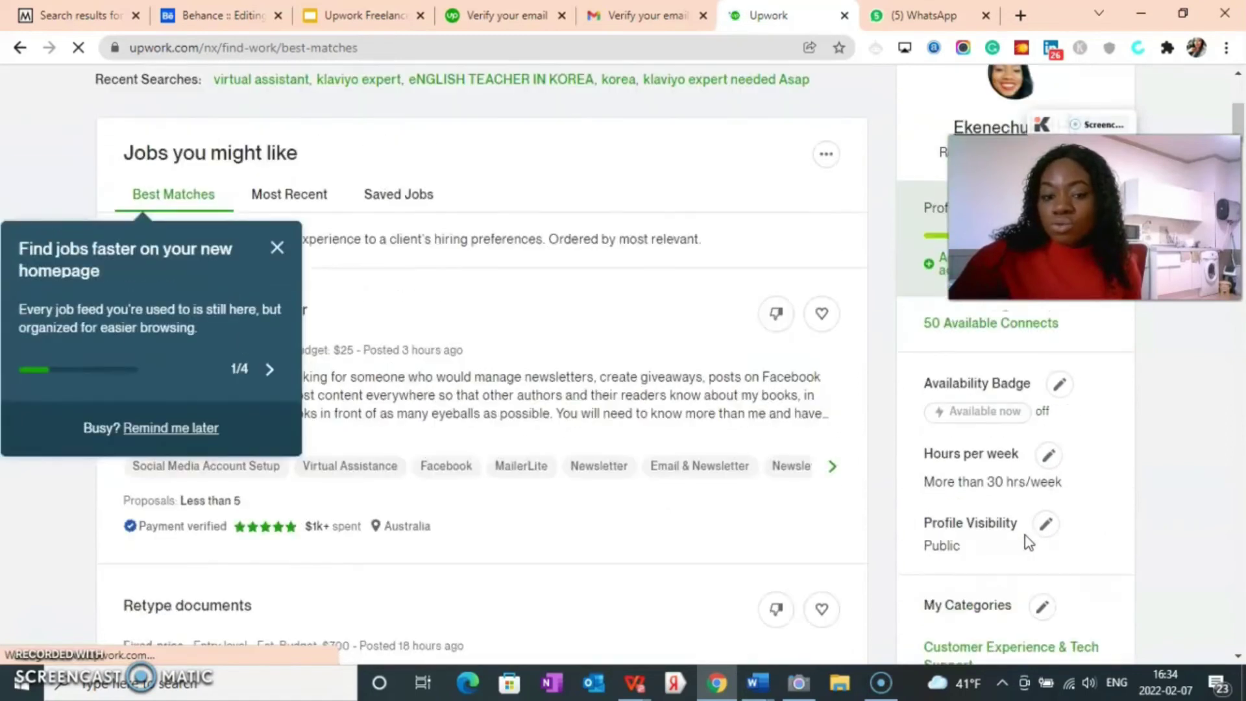
scroll(1024, 539, "up", 3)
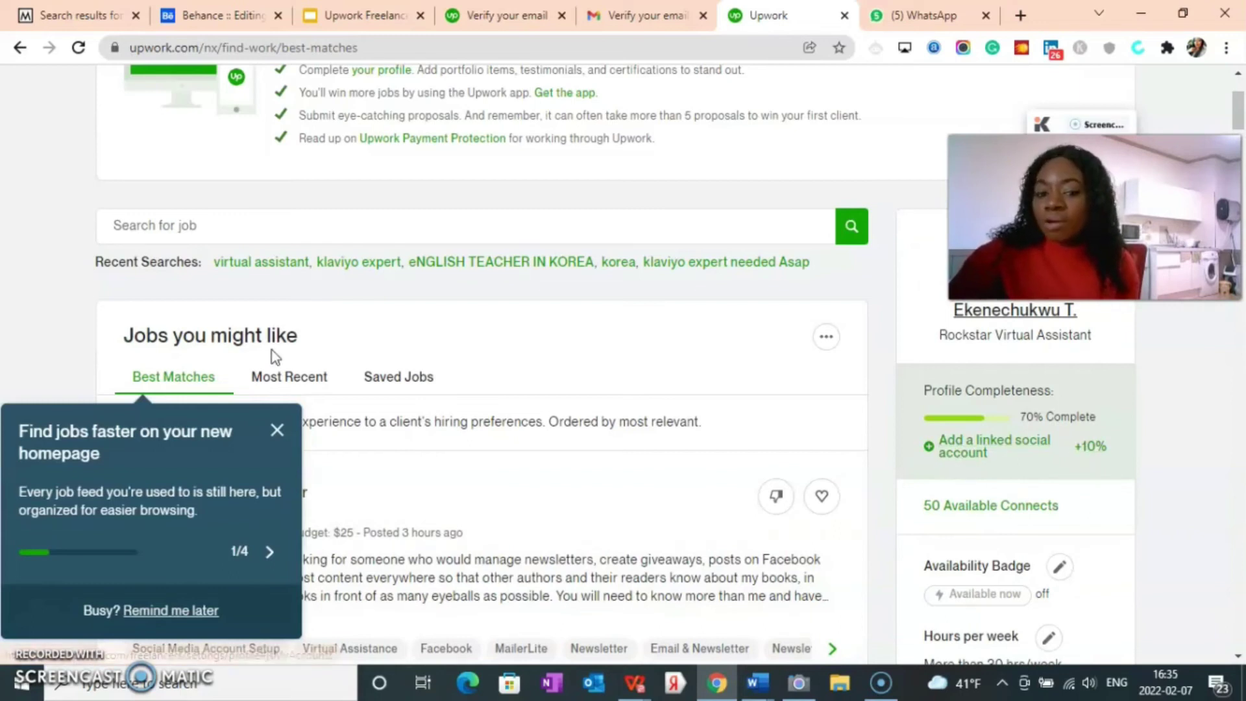
left_click(277, 435)
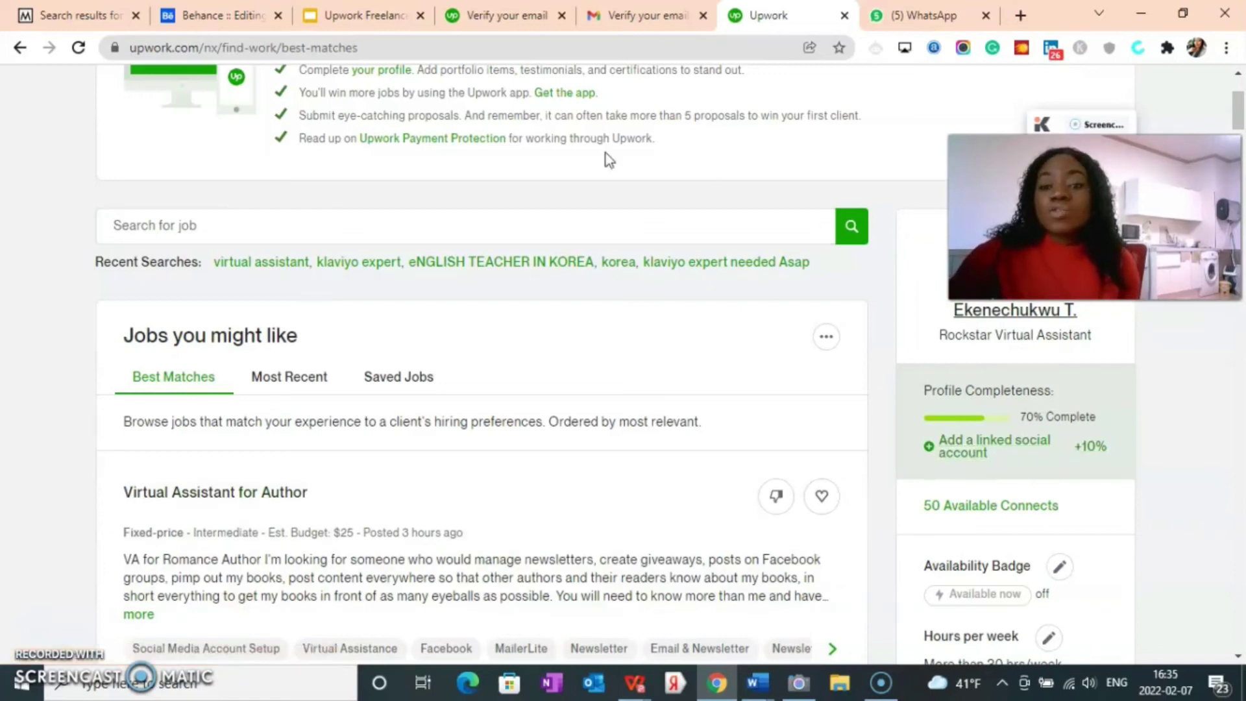
left_click(961, 455)
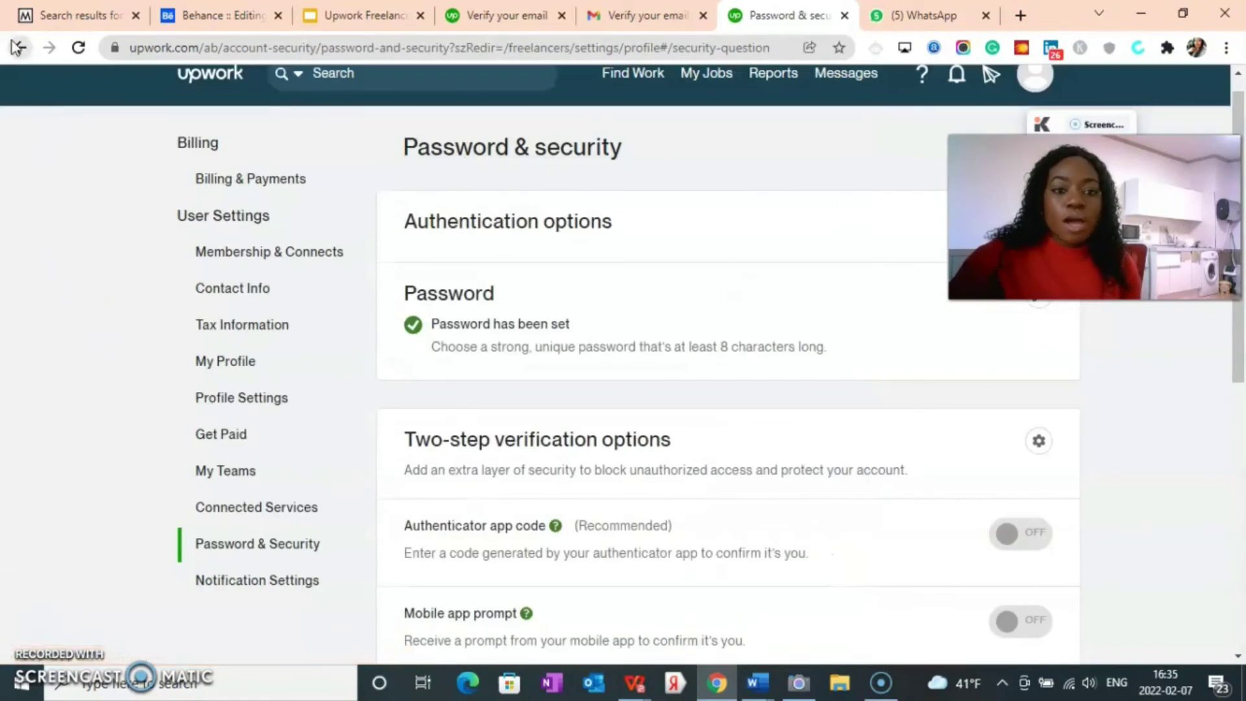
left_click(19, 48)
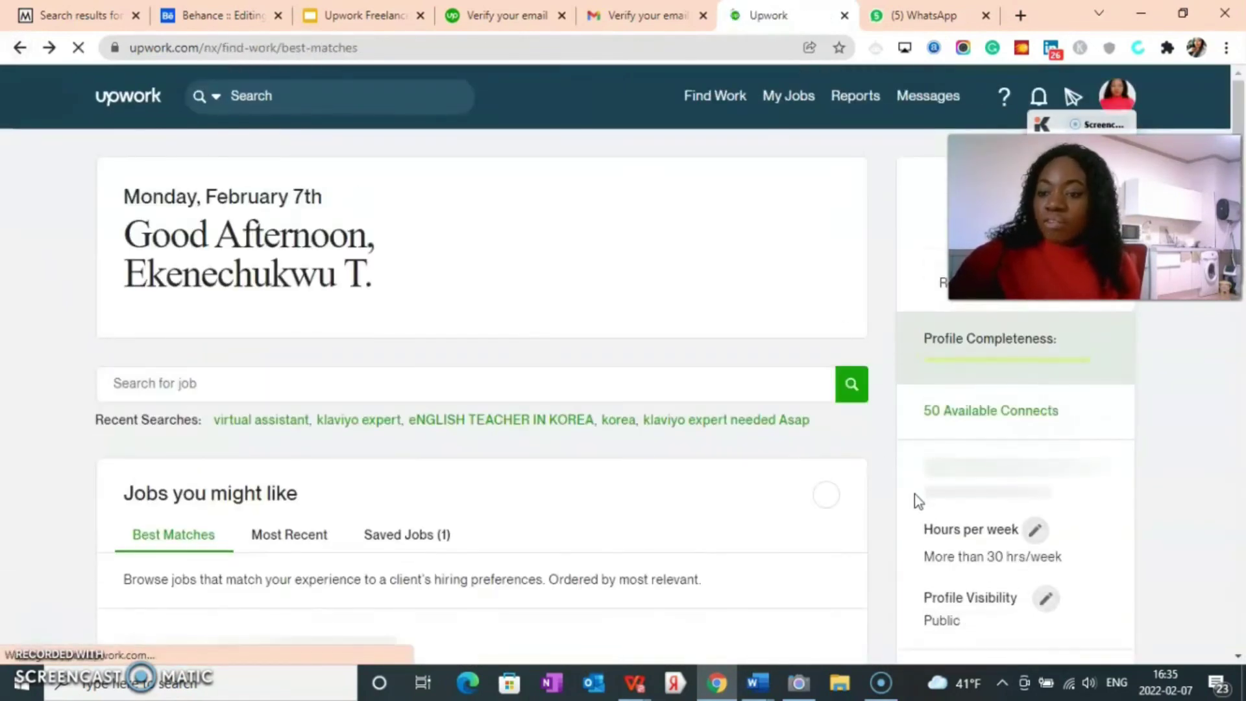
Step: Scroll through the best-matches feed, then show Recent Searches from the job search box
scroll(811, 467, "down", 2)
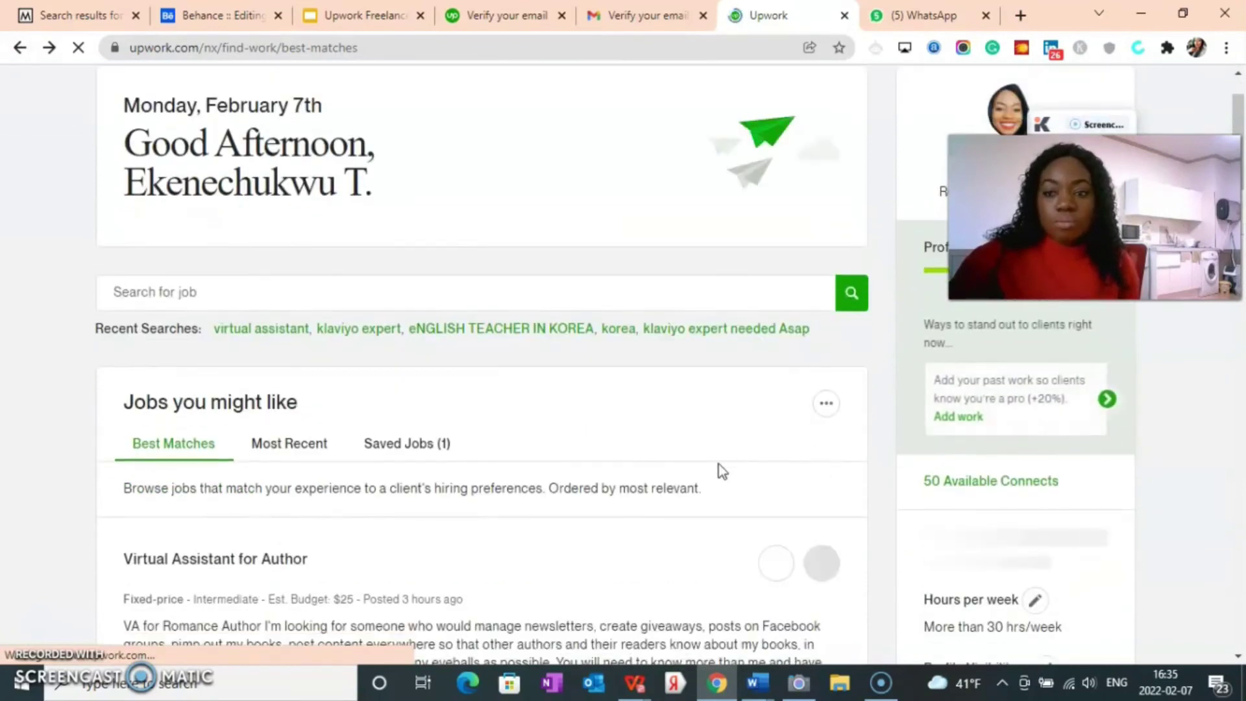
scroll(694, 462, "up", 2)
scroll(669, 456, "down", 5)
scroll(130, 320, "up", 2)
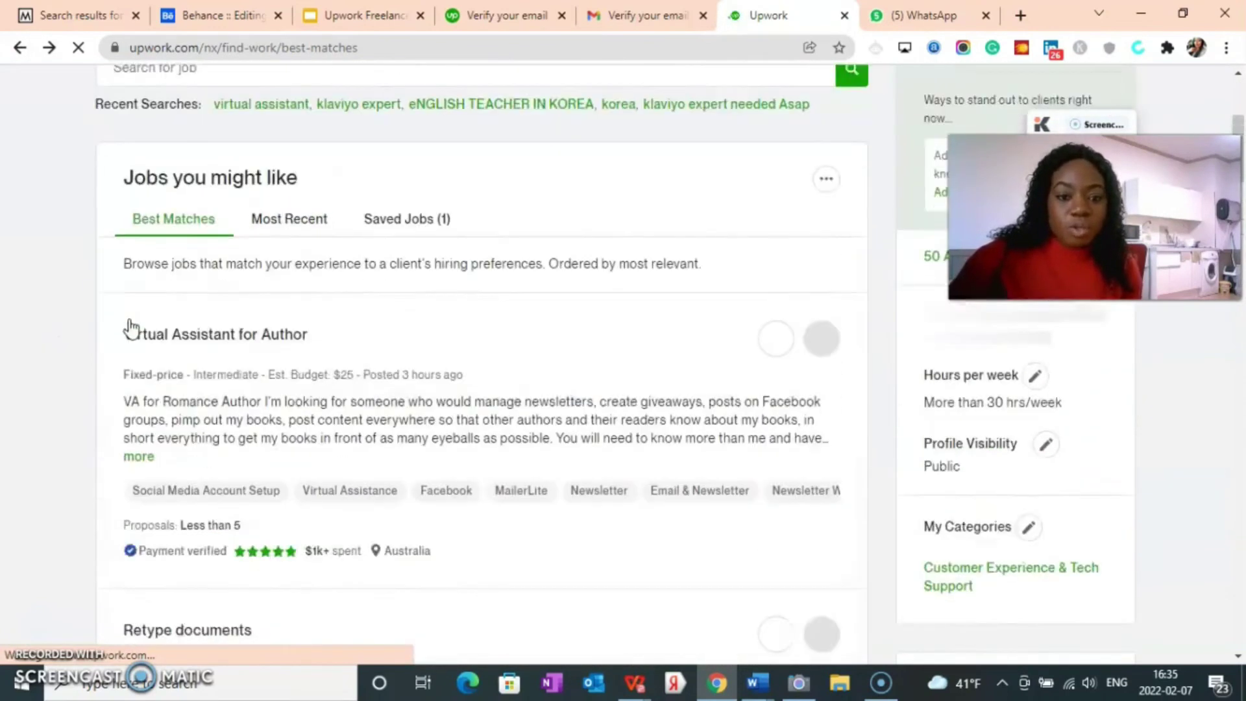
scroll(130, 327, "up", 2)
scroll(145, 245, "up", 3)
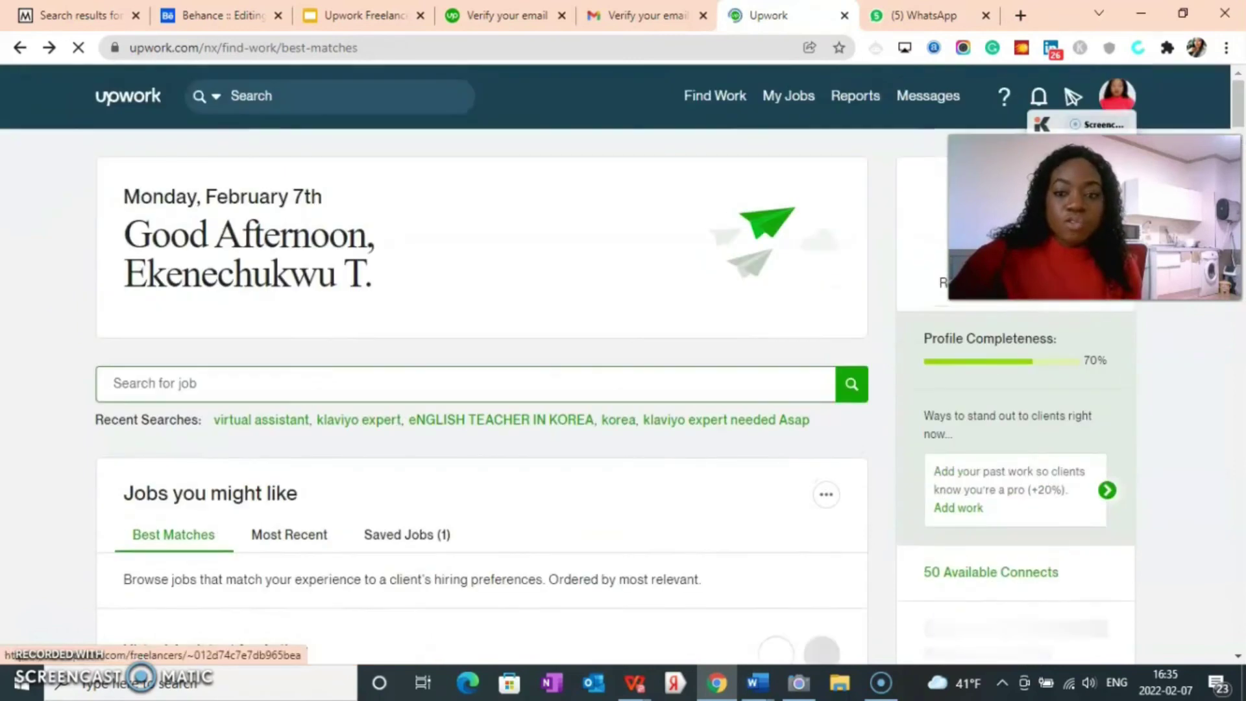
scroll(530, 331, "down", 4)
scroll(139, 392, "down", 3)
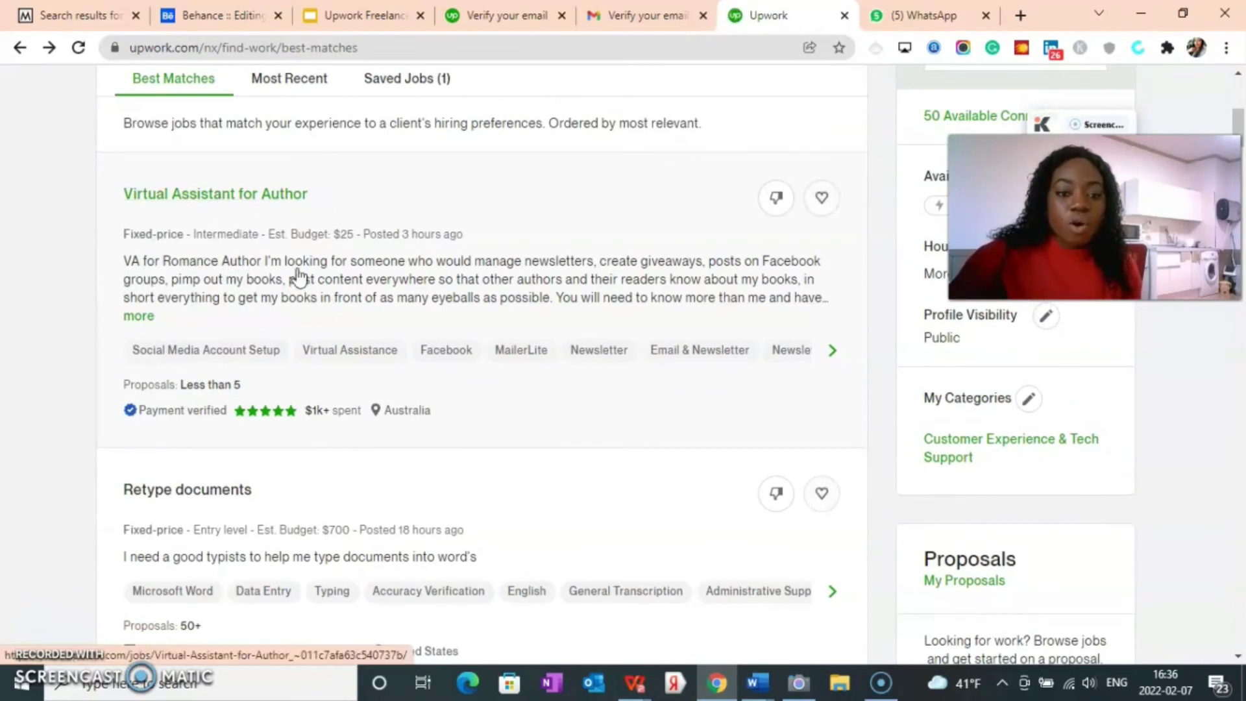
scroll(299, 276, "down", 4)
scroll(118, 420, "down", 1)
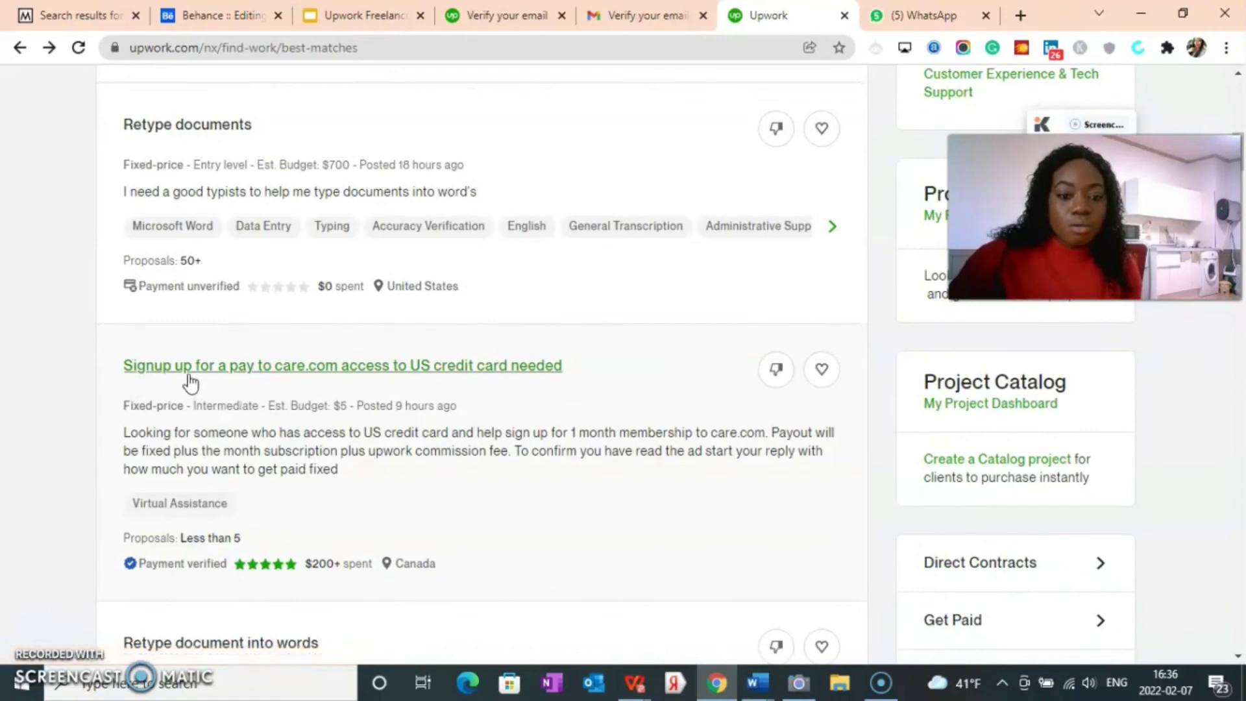
scroll(306, 386, "down", 3)
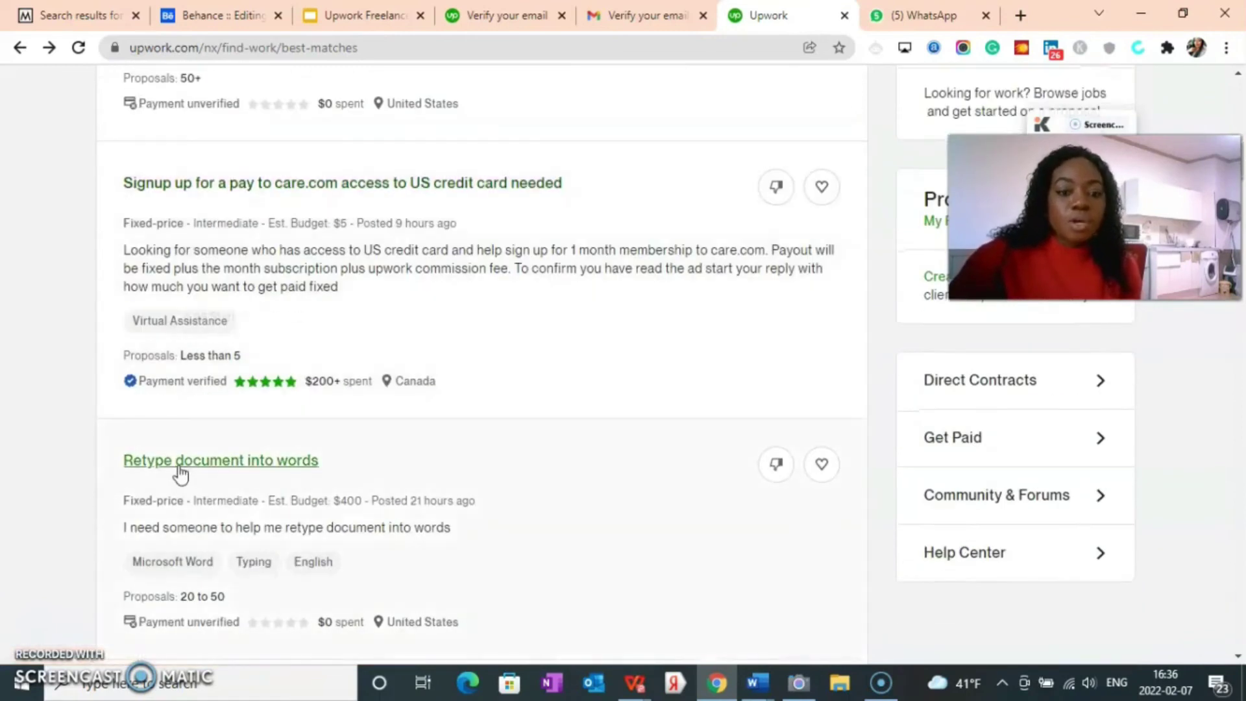
scroll(194, 467, "down", 5)
scroll(182, 370, "down", 4)
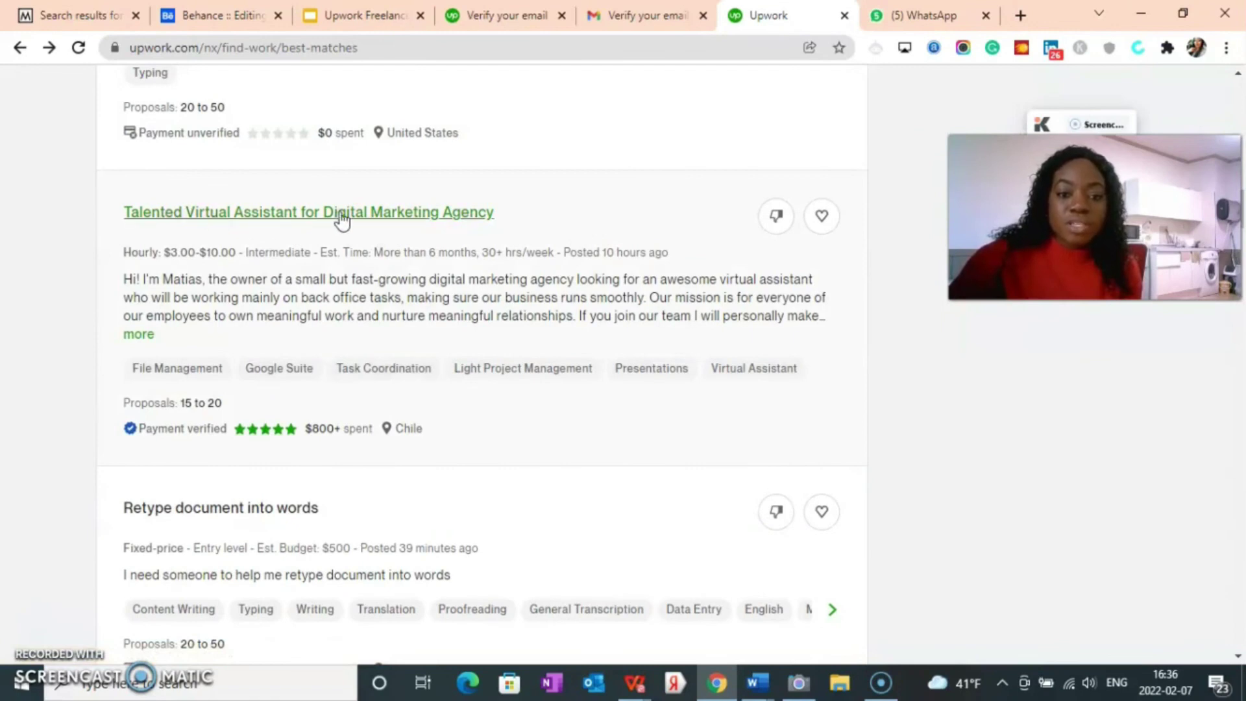
scroll(490, 295, "down", 4)
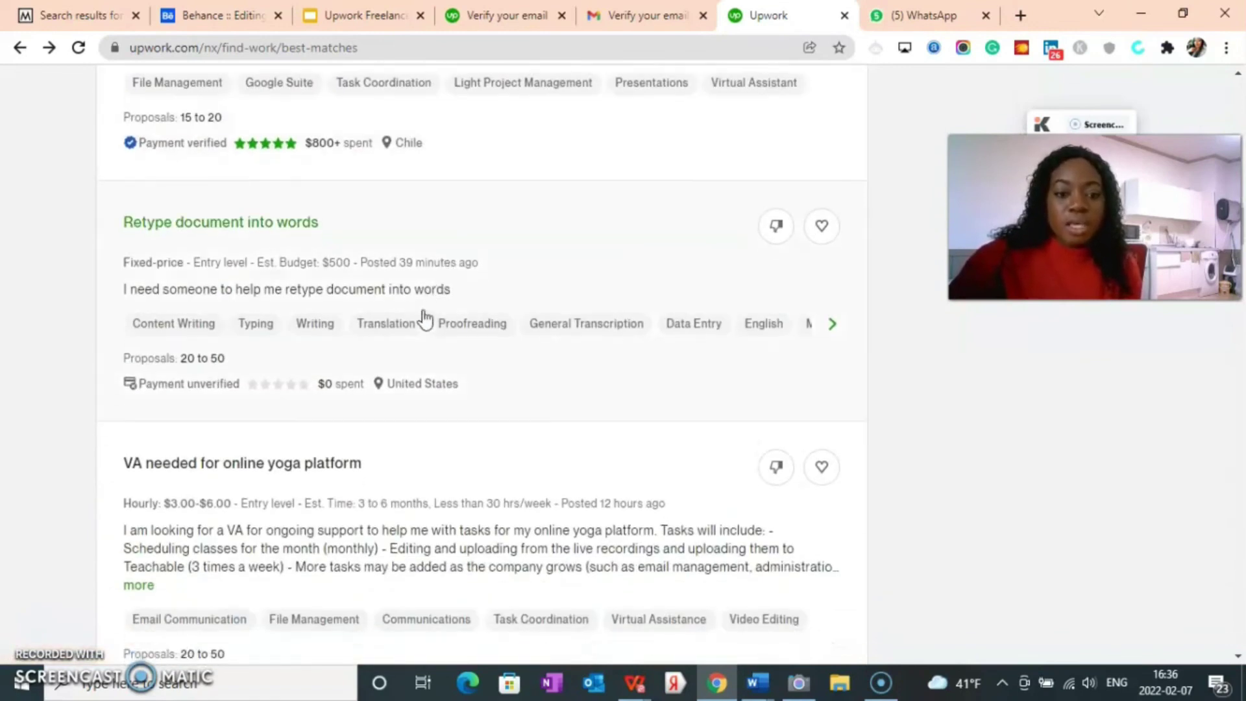
scroll(390, 337, "down", 1)
scroll(356, 384, "down", 1)
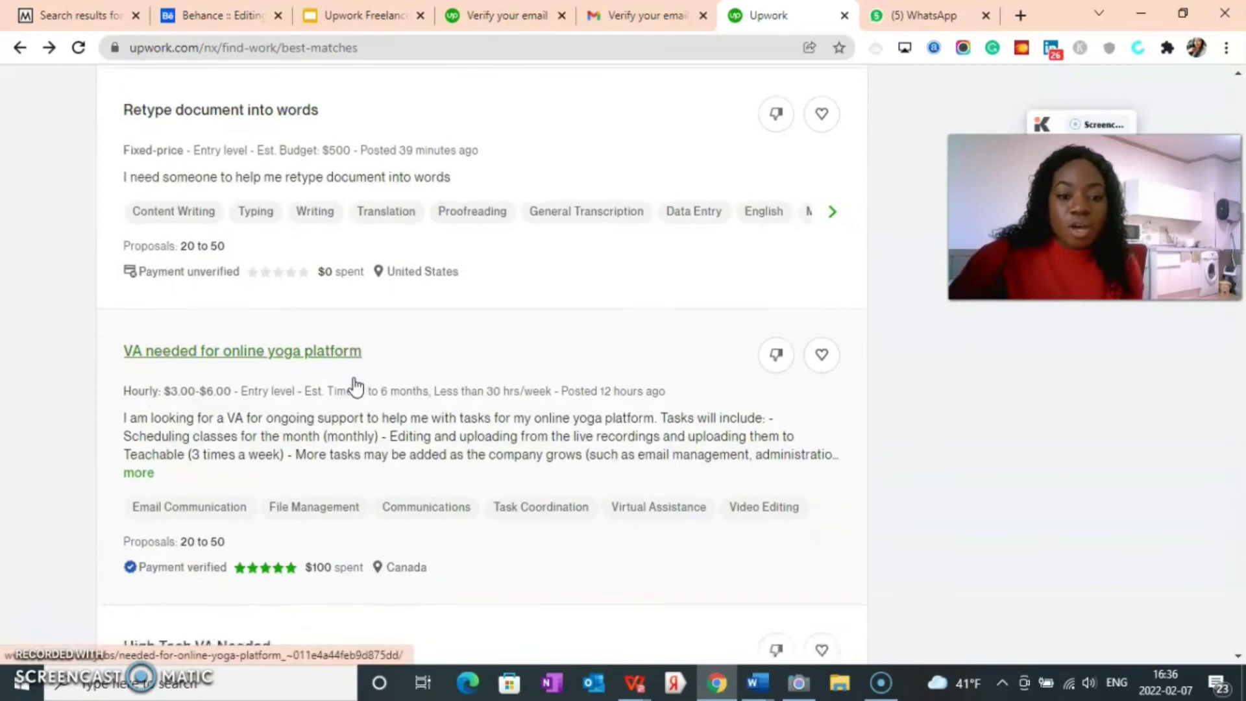
scroll(325, 370, "down", 3)
scroll(395, 295, "down", 1)
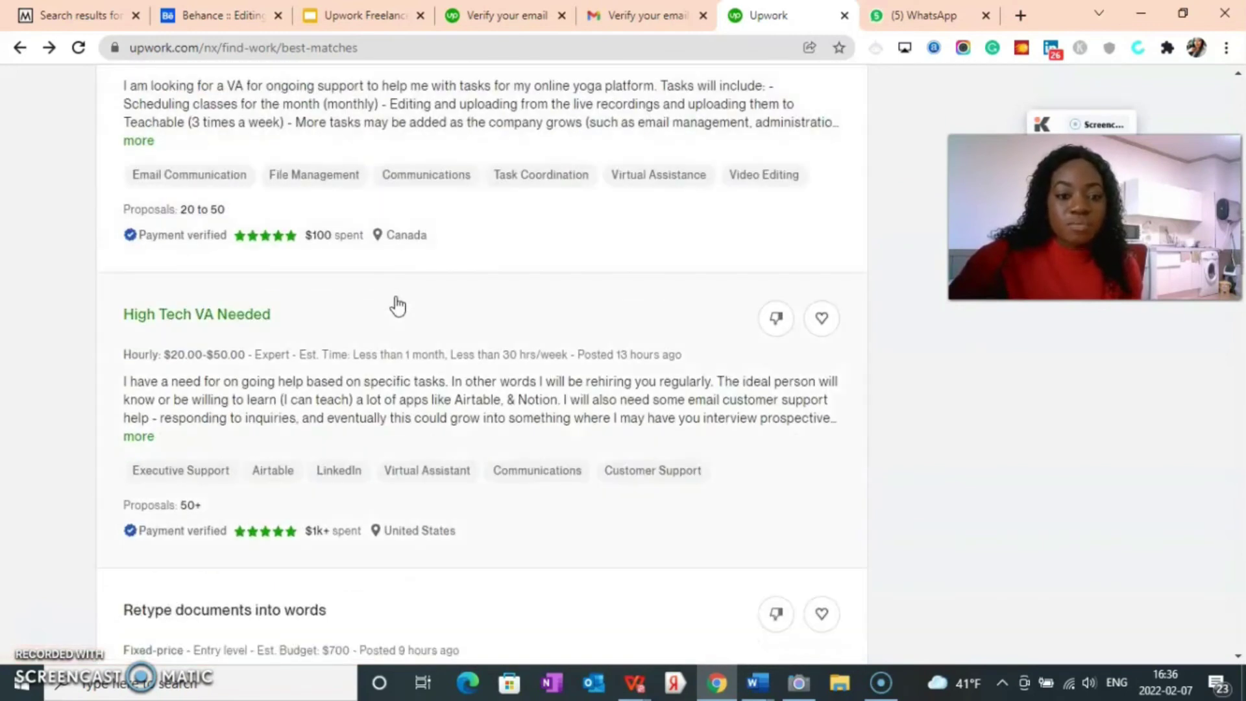
scroll(259, 344, "down", 6)
scroll(331, 374, "down", 10)
scroll(416, 335, "up", 8)
scroll(690, 290, "up", 15)
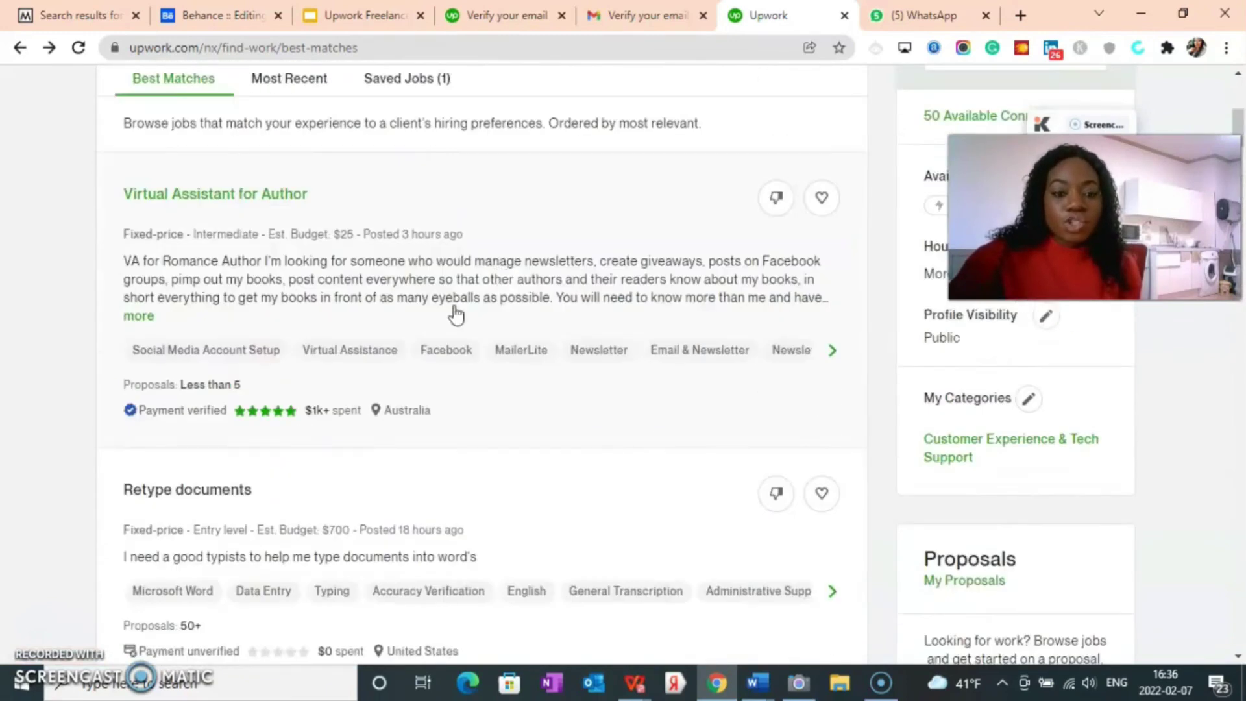
scroll(456, 314, "up", 7)
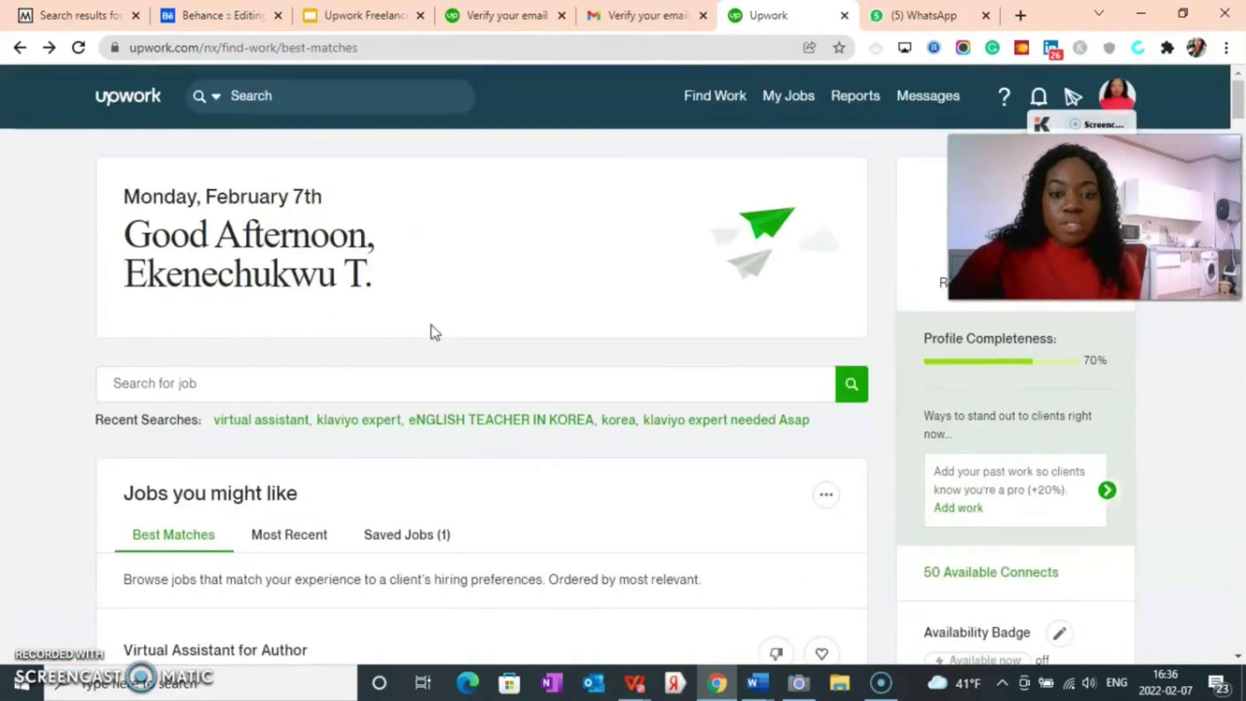
left_click(156, 383)
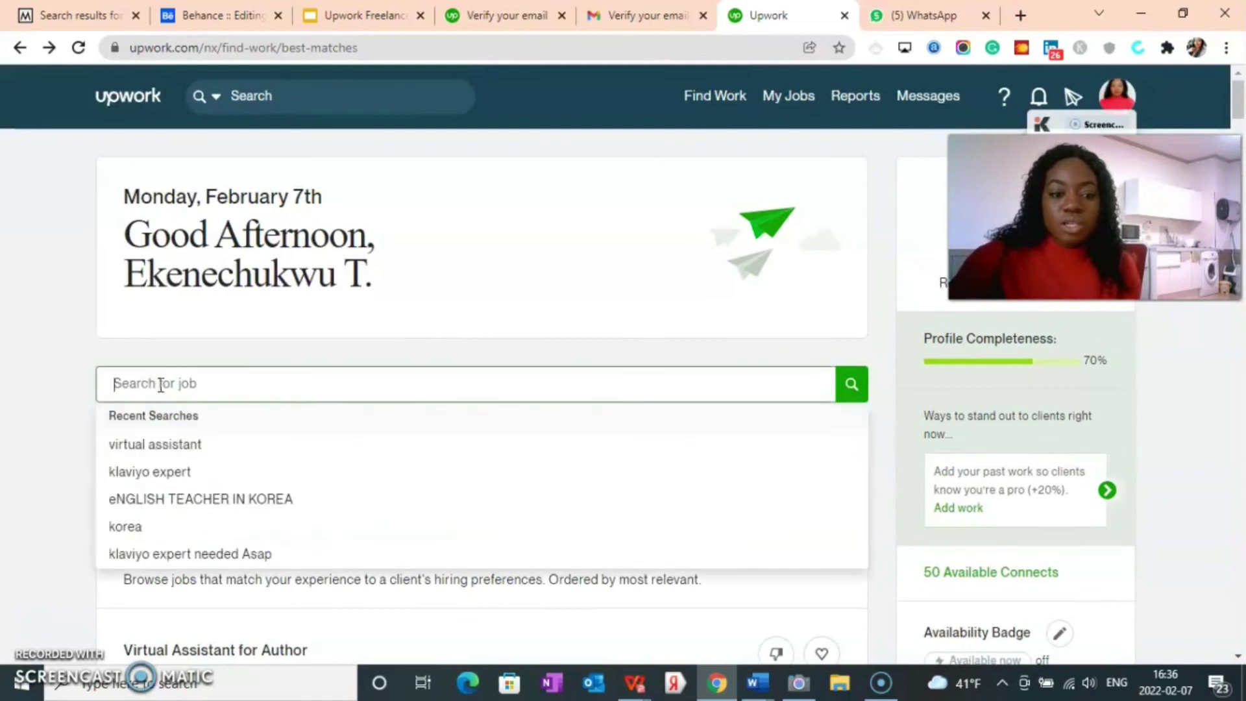
Step: Rerun the recent 'virtual assistant' search (17,101 jobs) and focus its search box
left_click(158, 443)
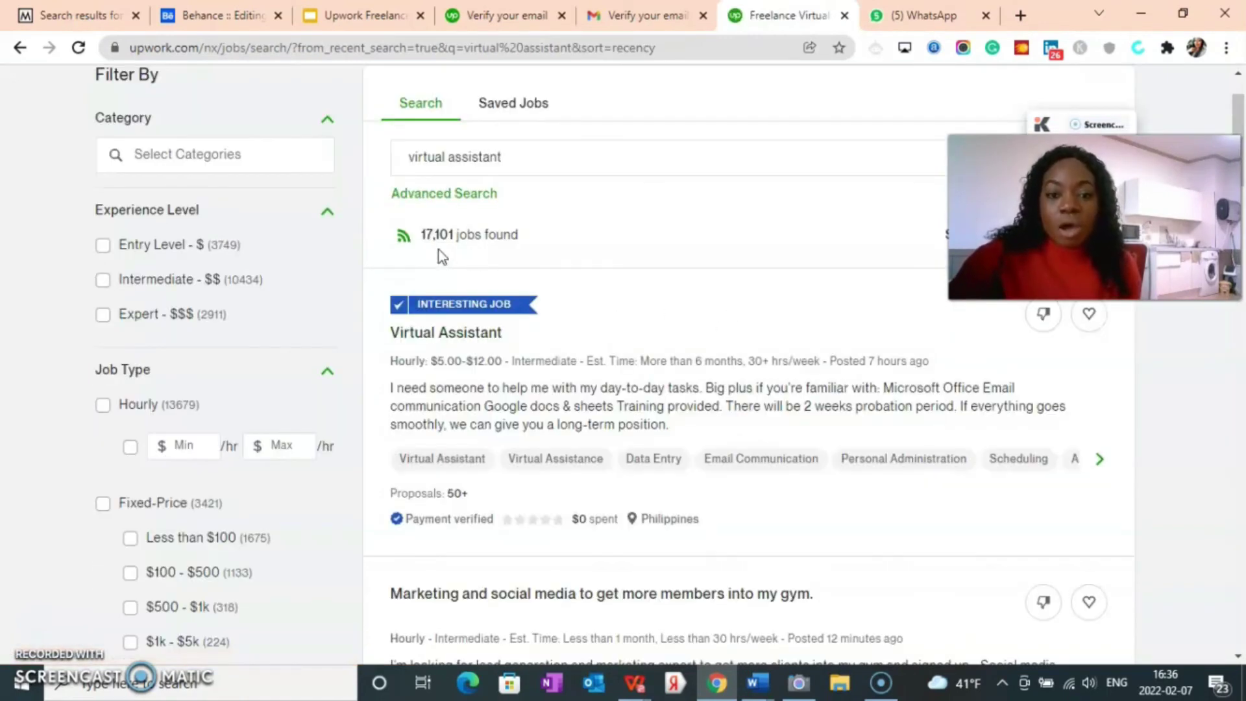
scroll(500, 295, "down", 10)
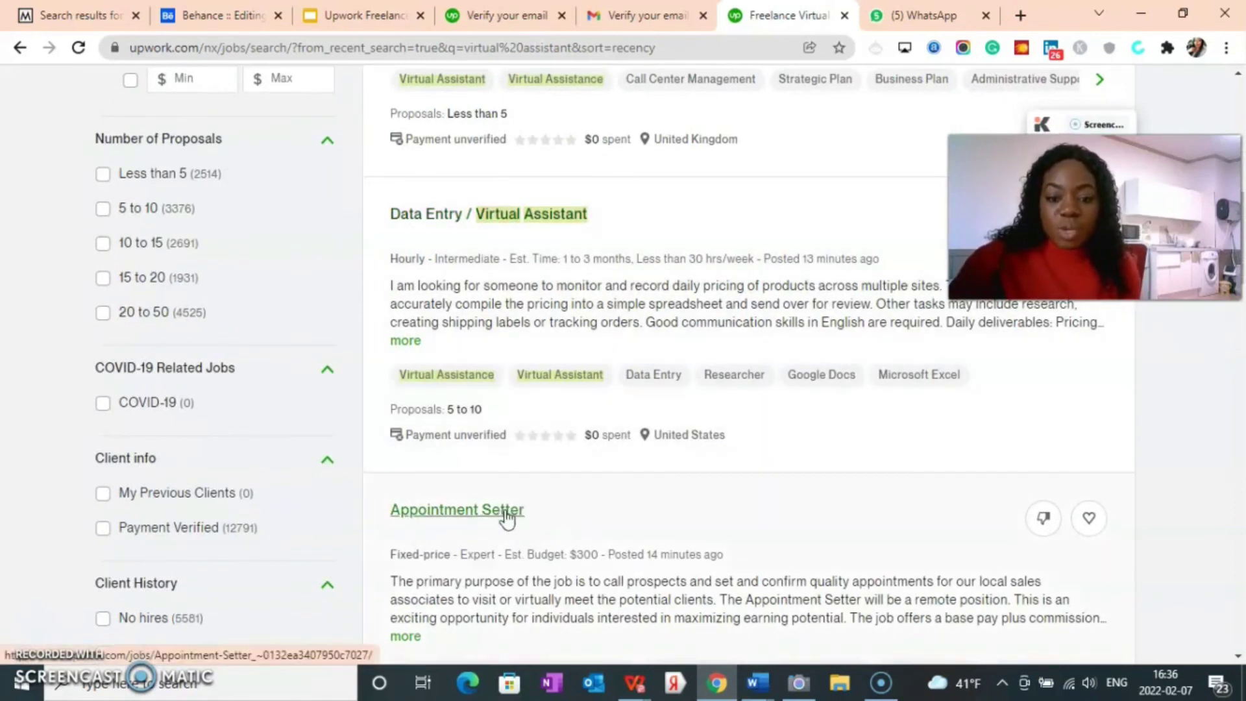
scroll(455, 487, "down", 3)
scroll(390, 484, "up", 10)
scroll(244, 462, "up", 4)
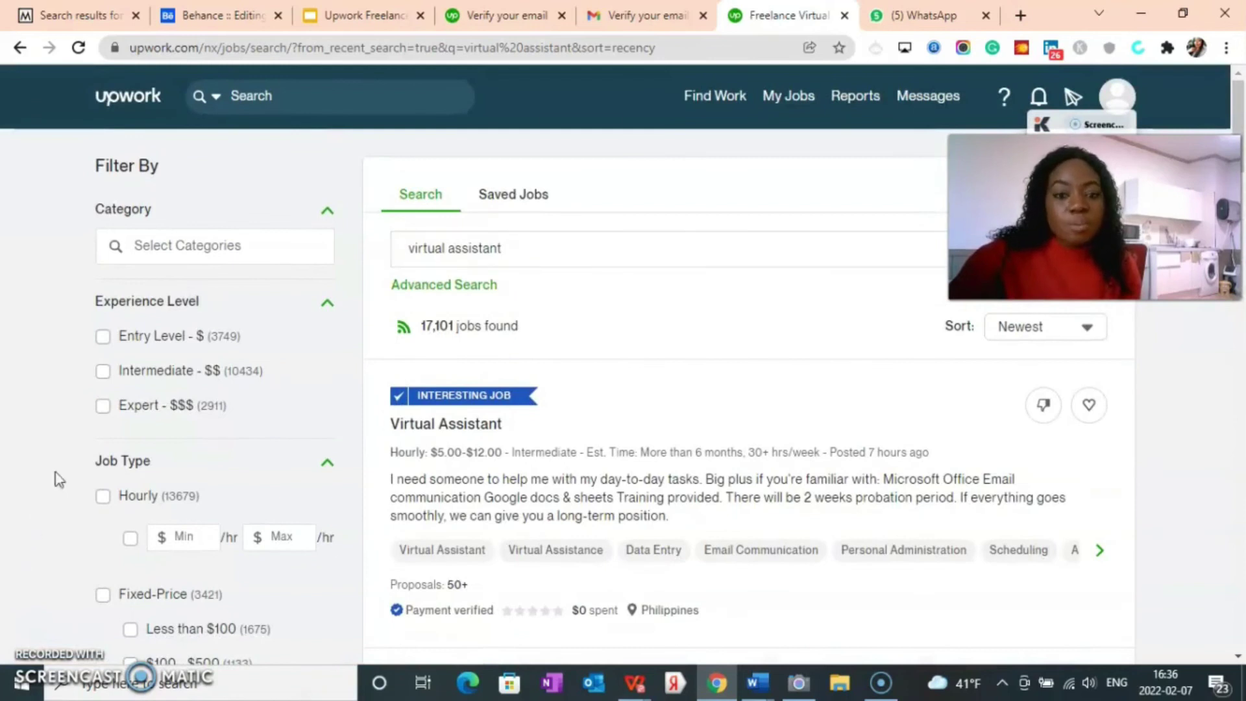
left_click(503, 249)
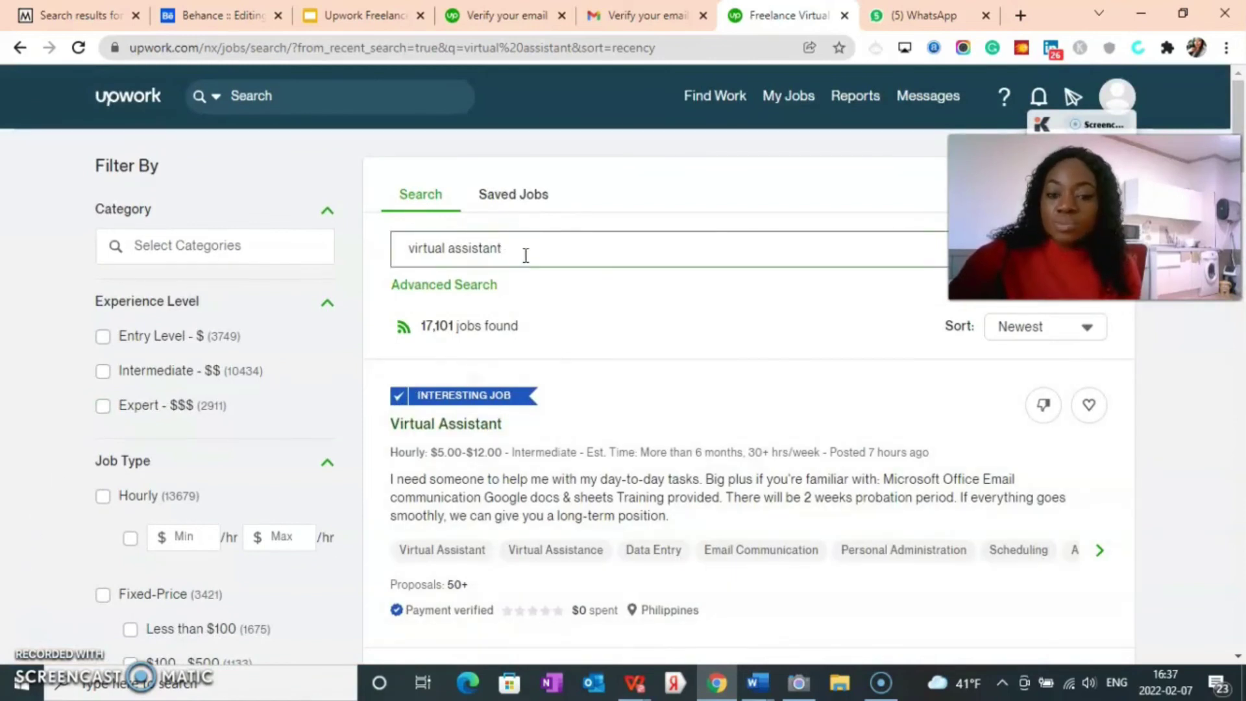
scroll(11, 351, "down", 2)
scroll(174, 437, "up", 2)
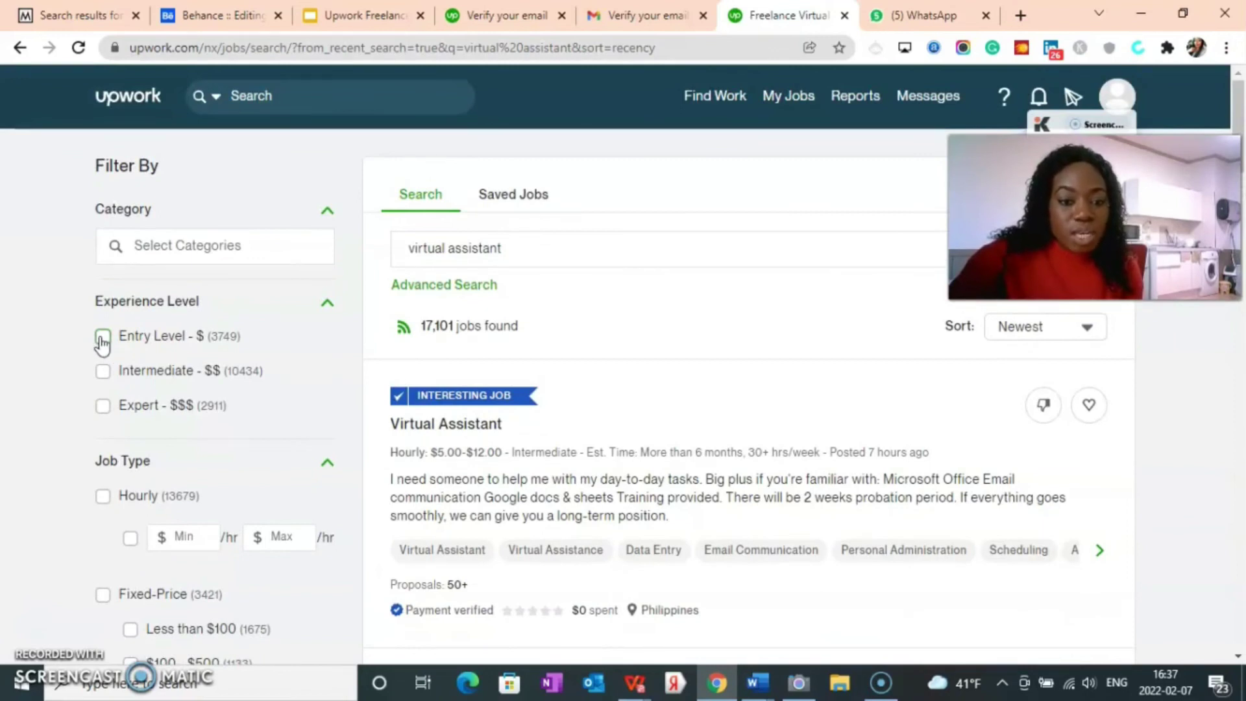
Step: Filter the virtual assistant jobs to Entry Level with less than 5 proposals
left_click(103, 336)
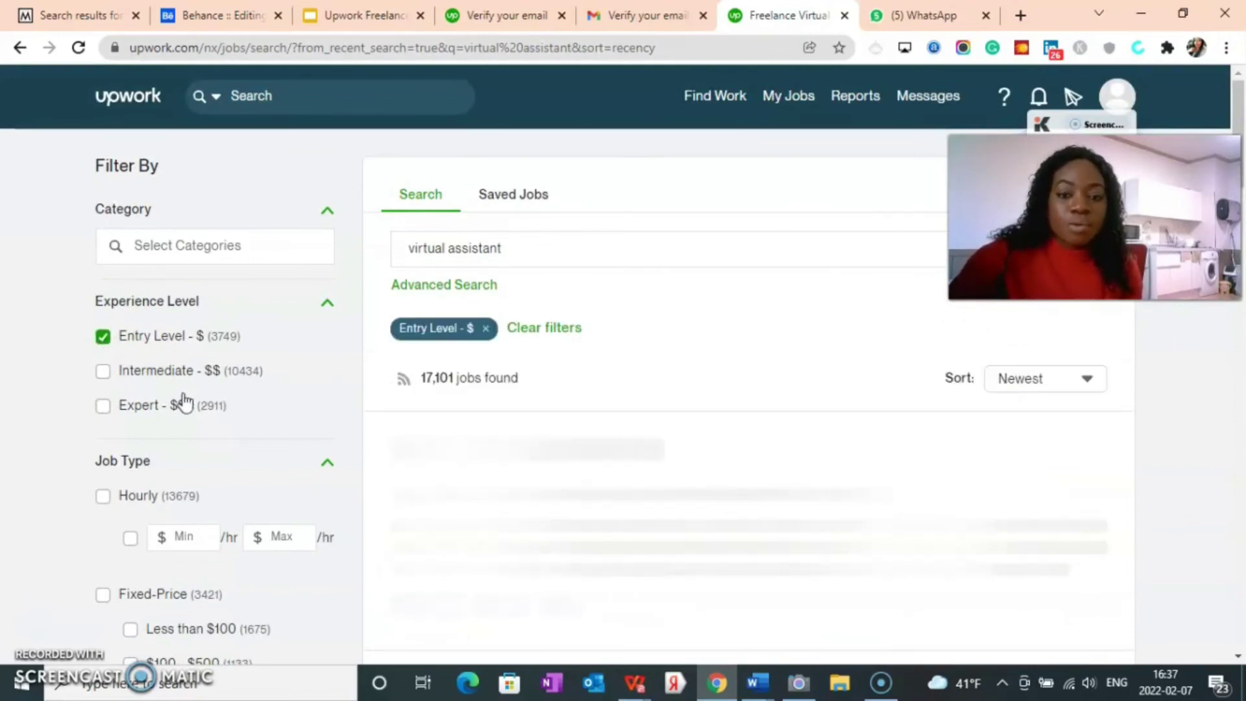
scroll(174, 404, "down", 1)
scroll(100, 403, "down", 1)
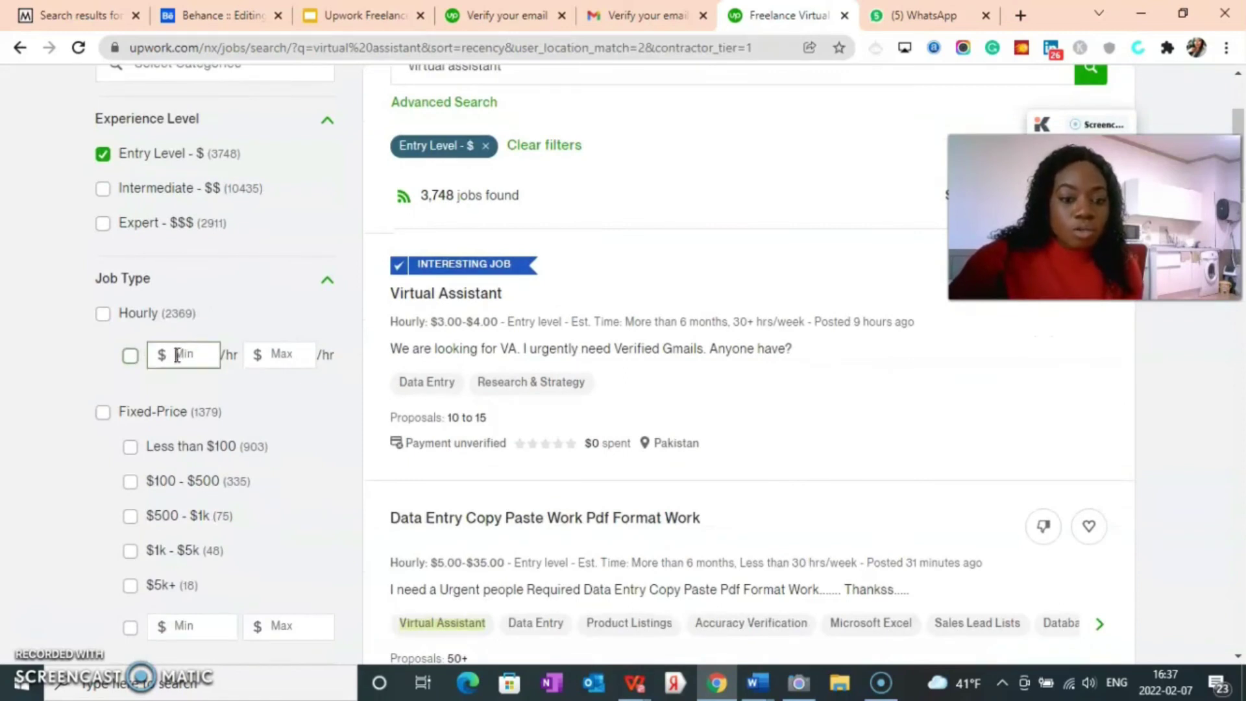
scroll(176, 441, "down", 2)
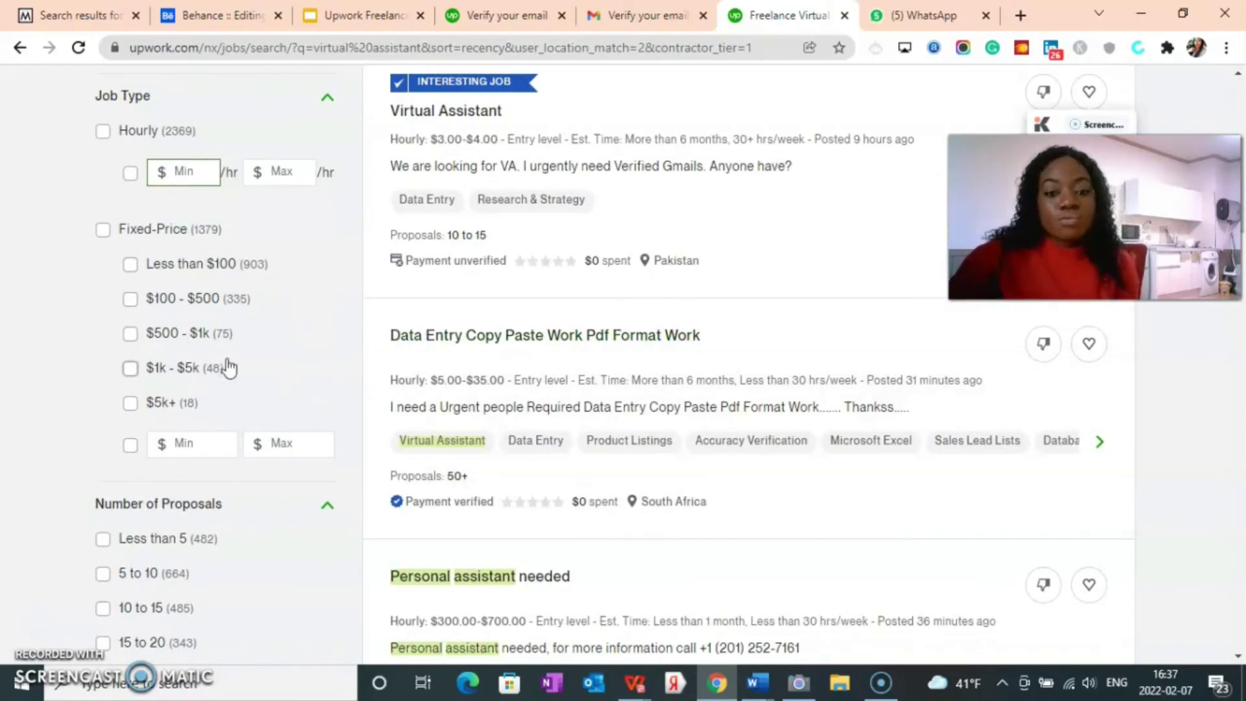
scroll(148, 406, "down", 2)
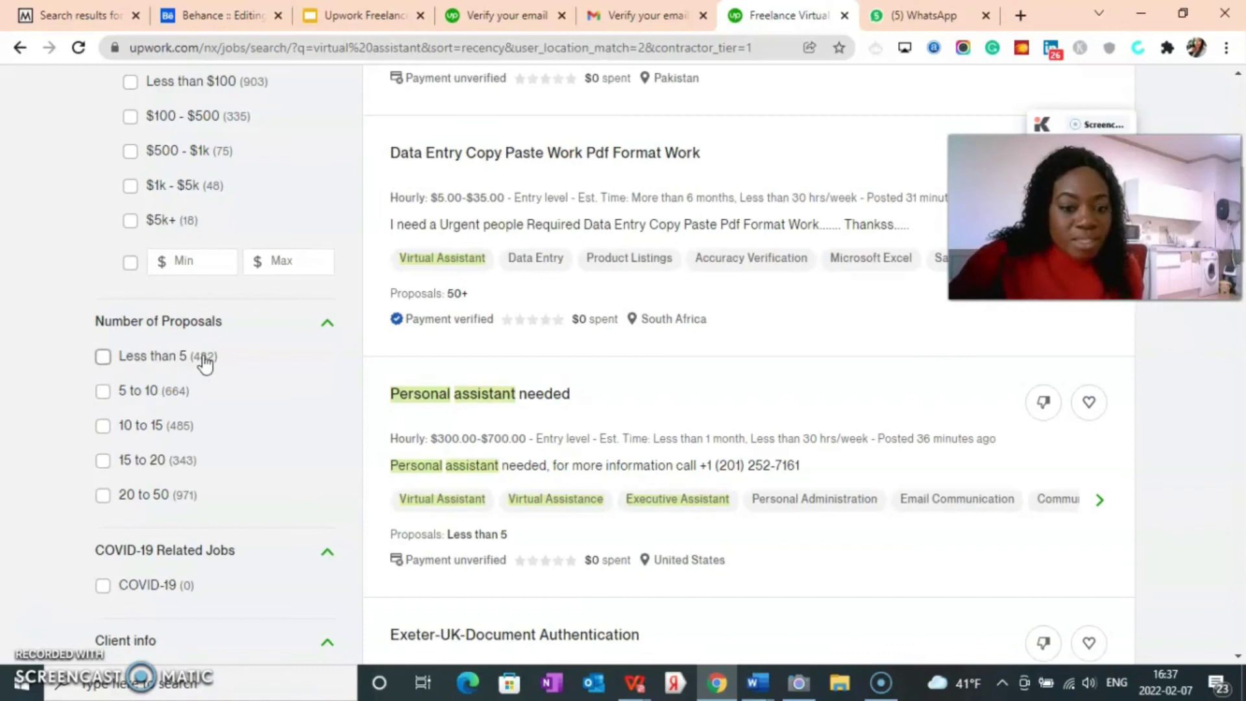
left_click(102, 357)
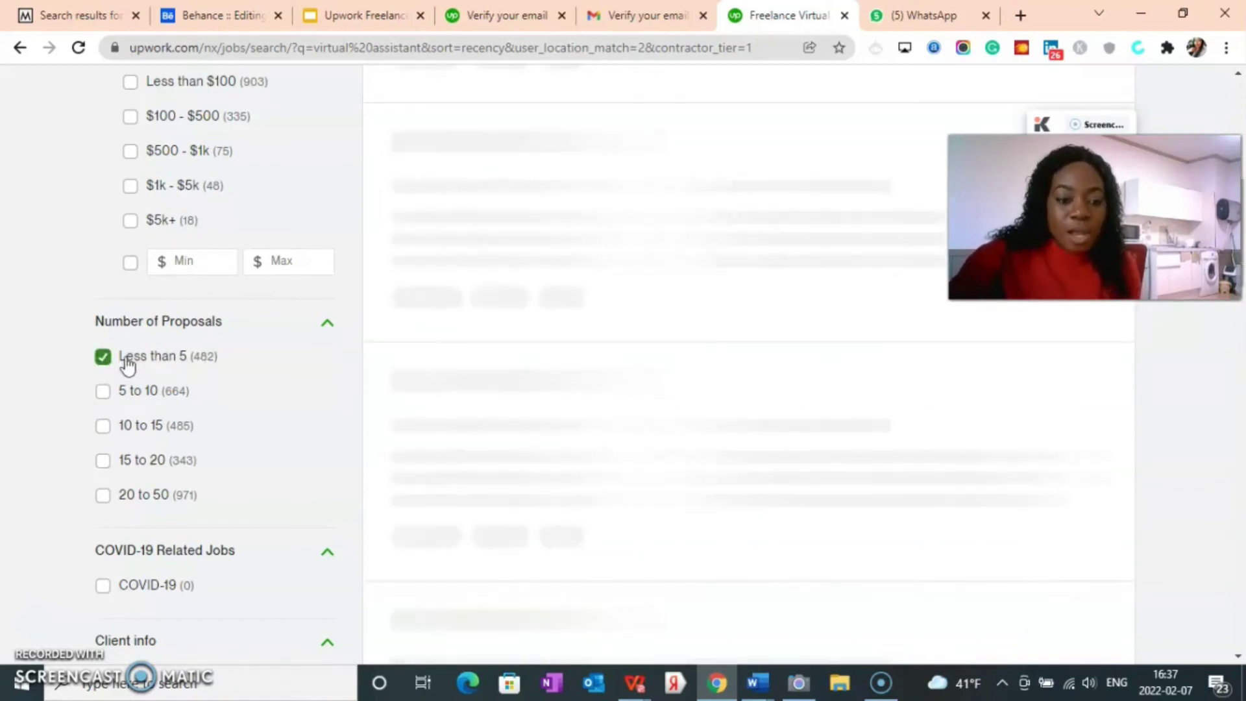
Step: Keep only payment-verified clients with 1 to 9 hires, leaving 88 jobs
scroll(146, 388, "down", 5)
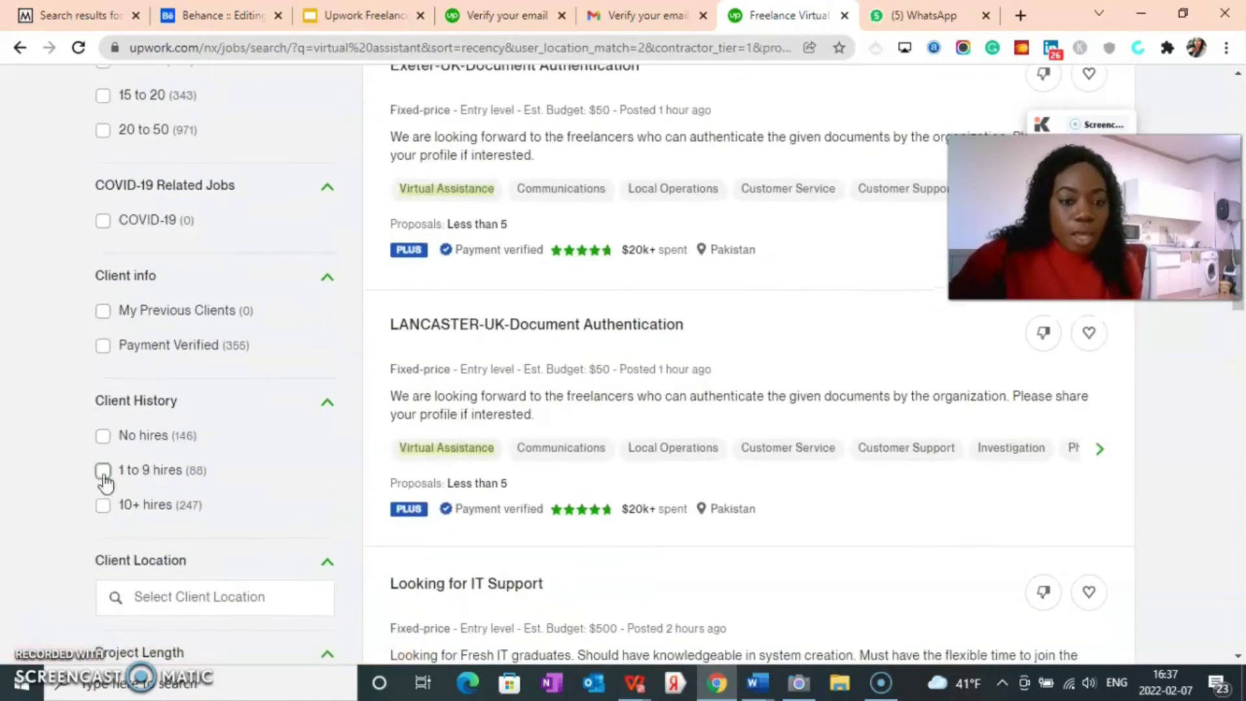
scroll(117, 364, "down", 1)
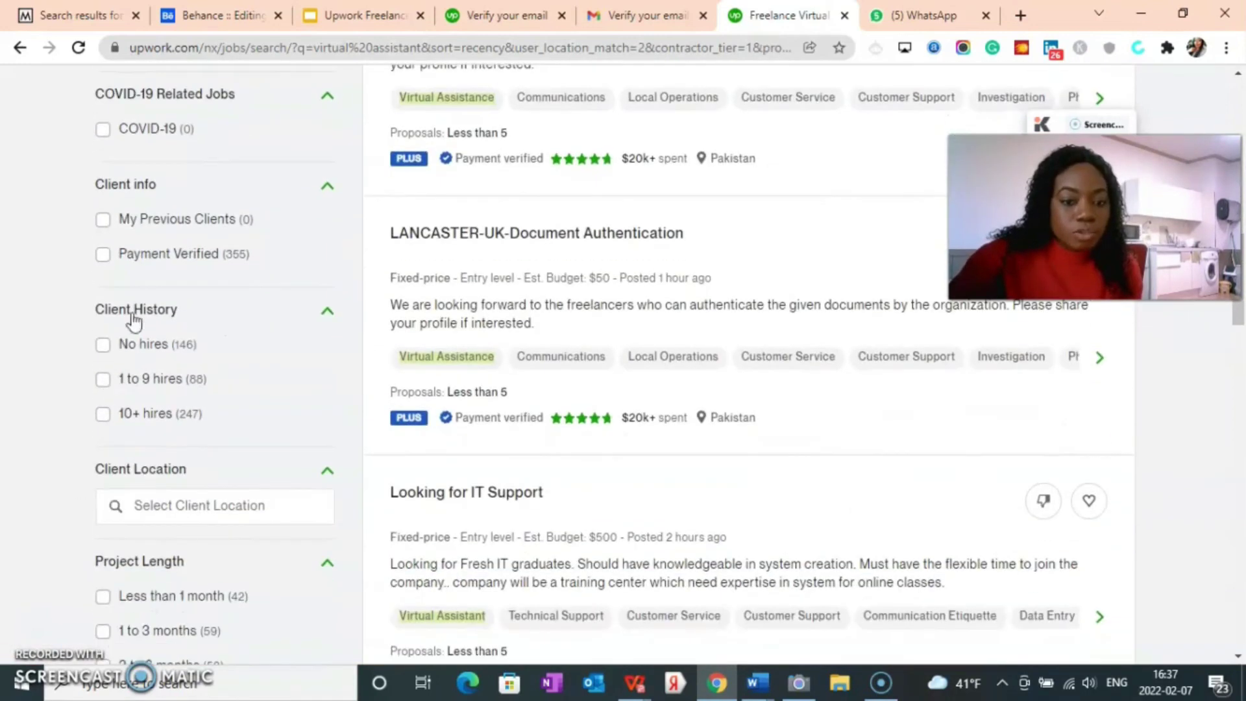
left_click(103, 256)
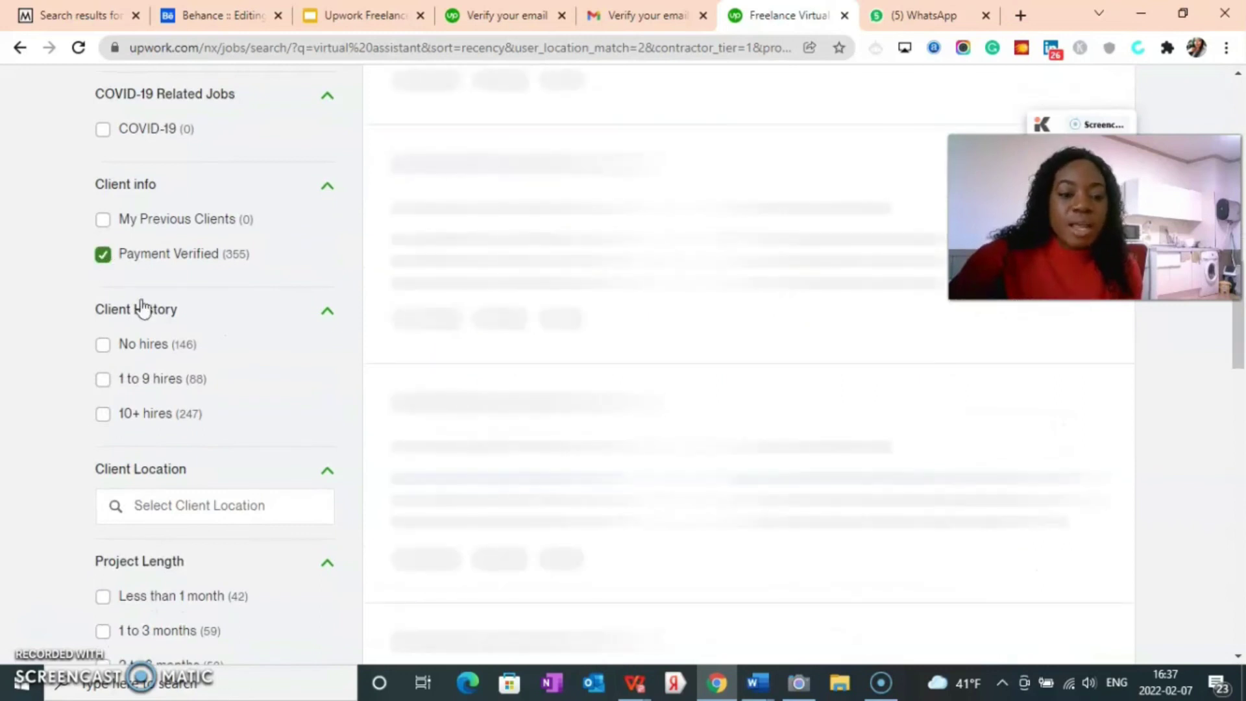
scroll(146, 392, "down", 1)
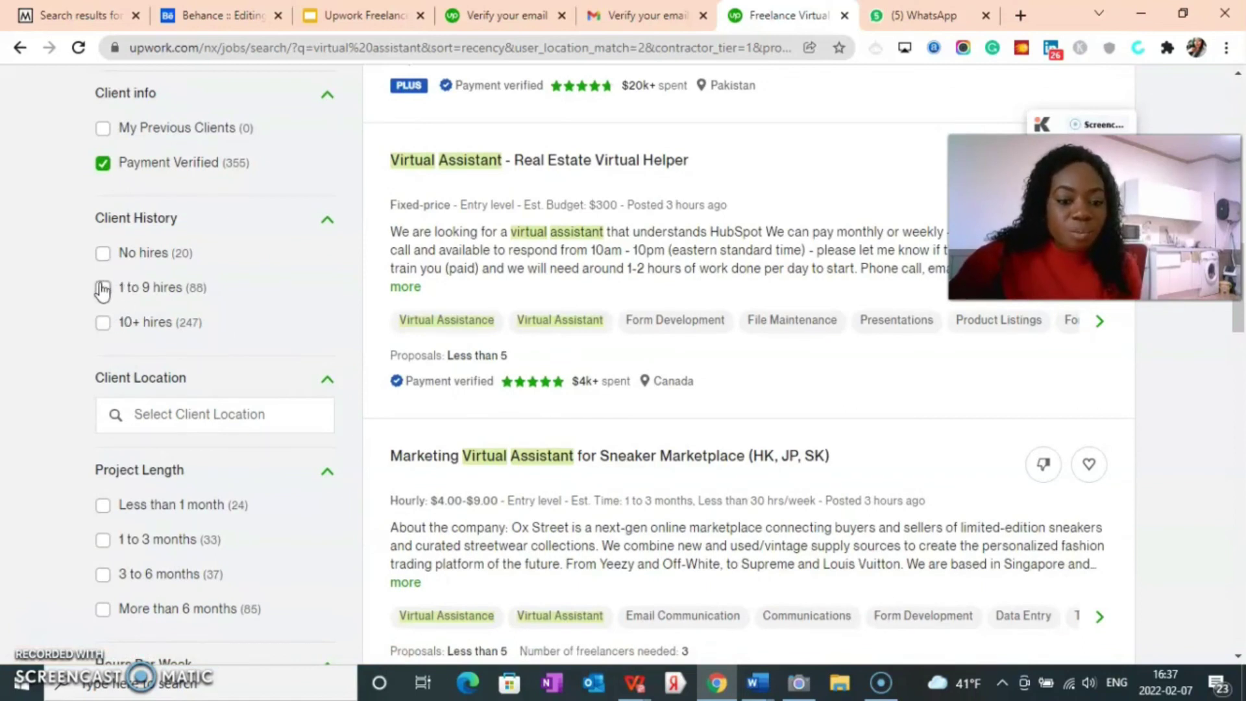
left_click(103, 289)
scroll(138, 367, "down", 2)
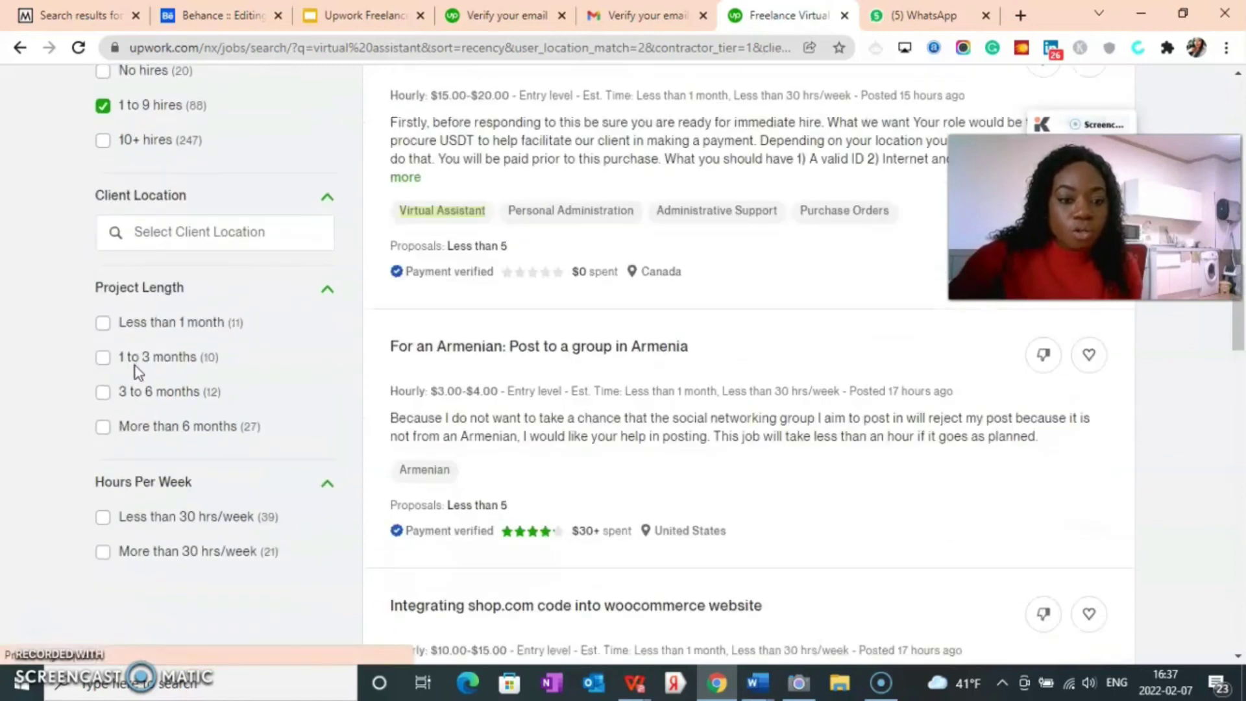
scroll(172, 383, "down", 4)
scroll(236, 403, "up", 4)
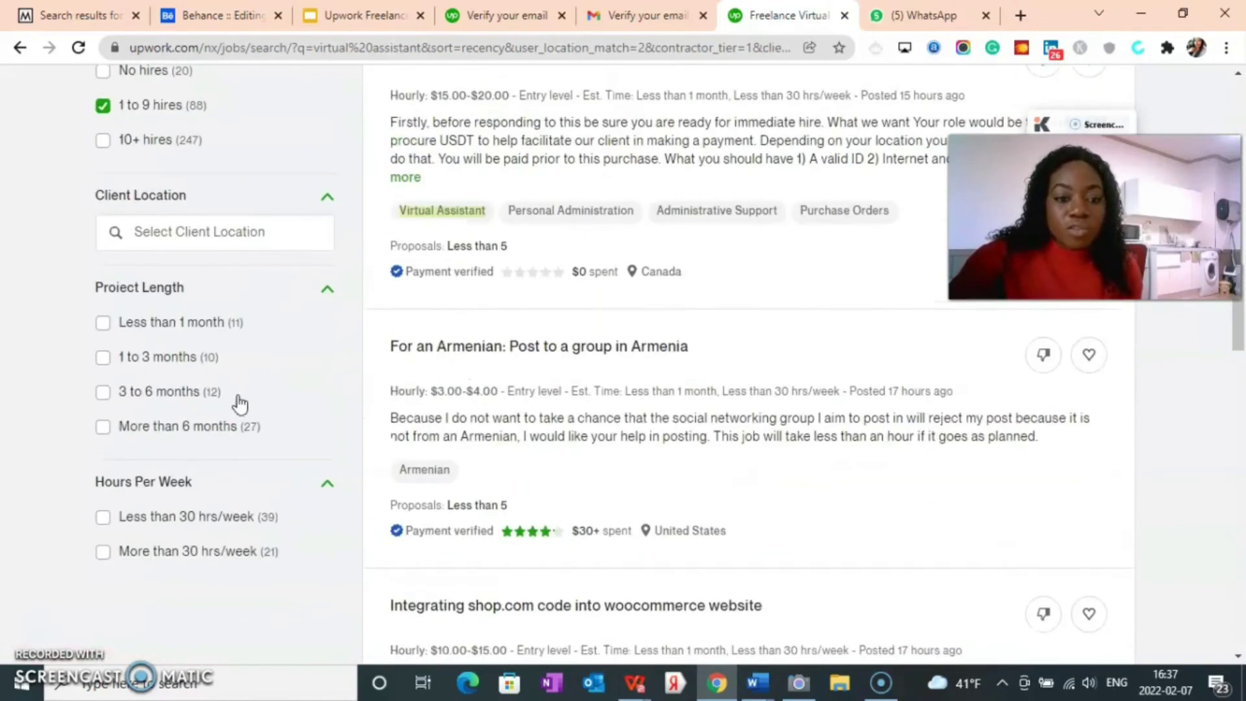
scroll(649, 459, "up", 15)
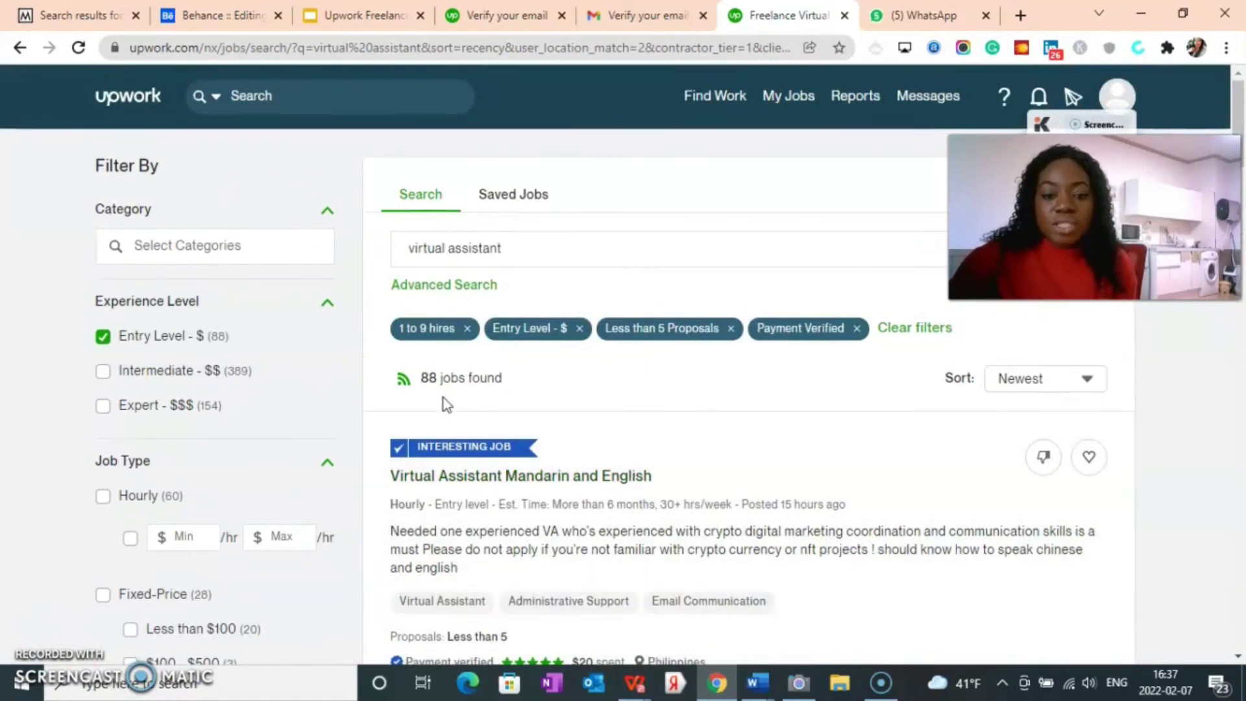
scroll(518, 393, "down", 5)
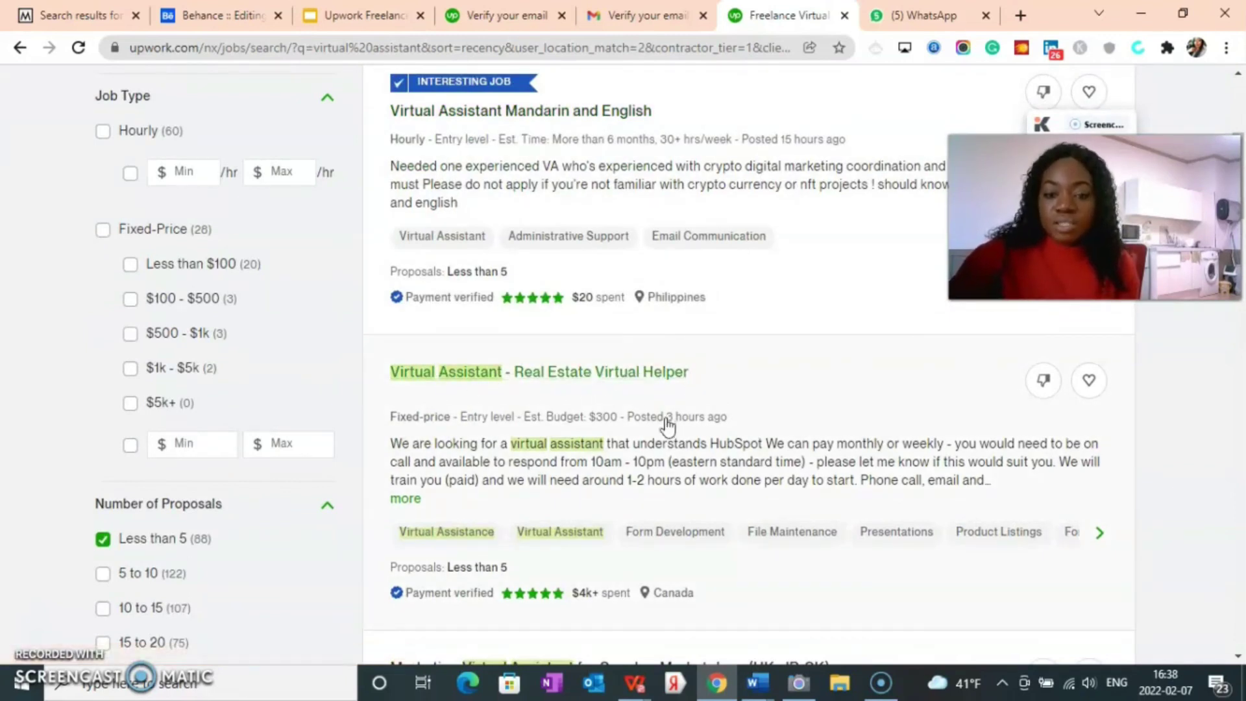
scroll(668, 423, "down", 3)
scroll(754, 380, "down", 2)
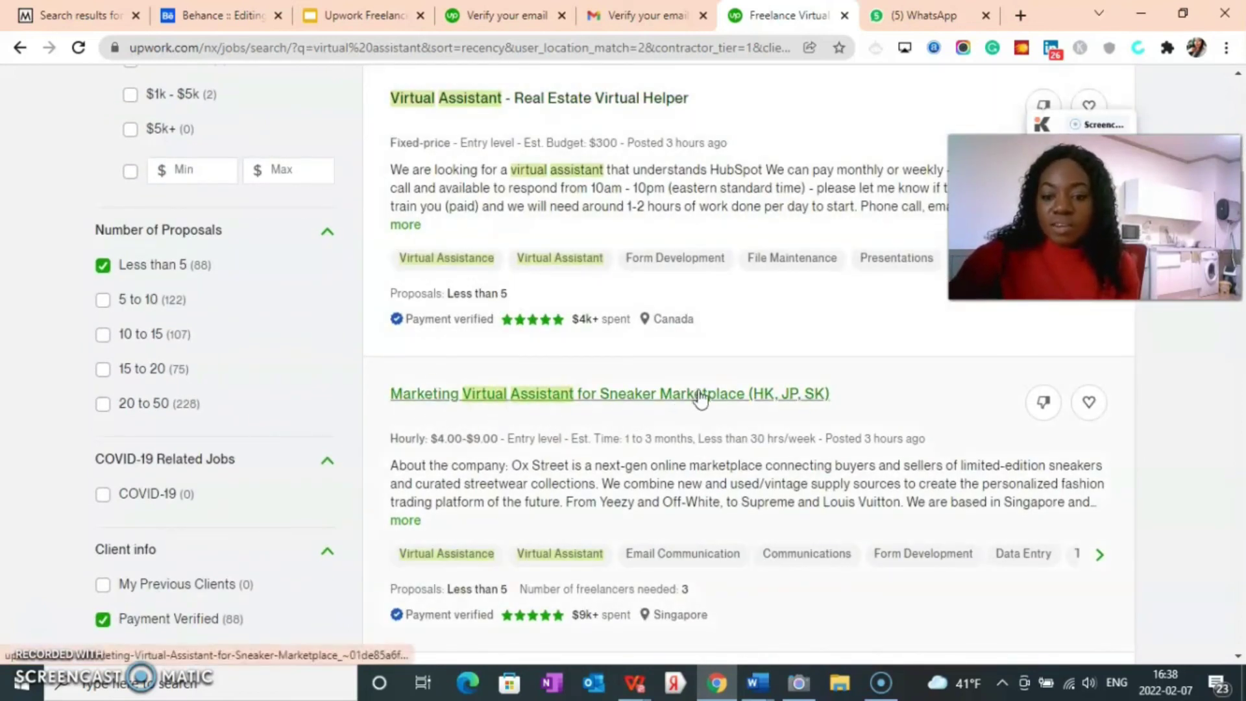
scroll(714, 383, "down", 5)
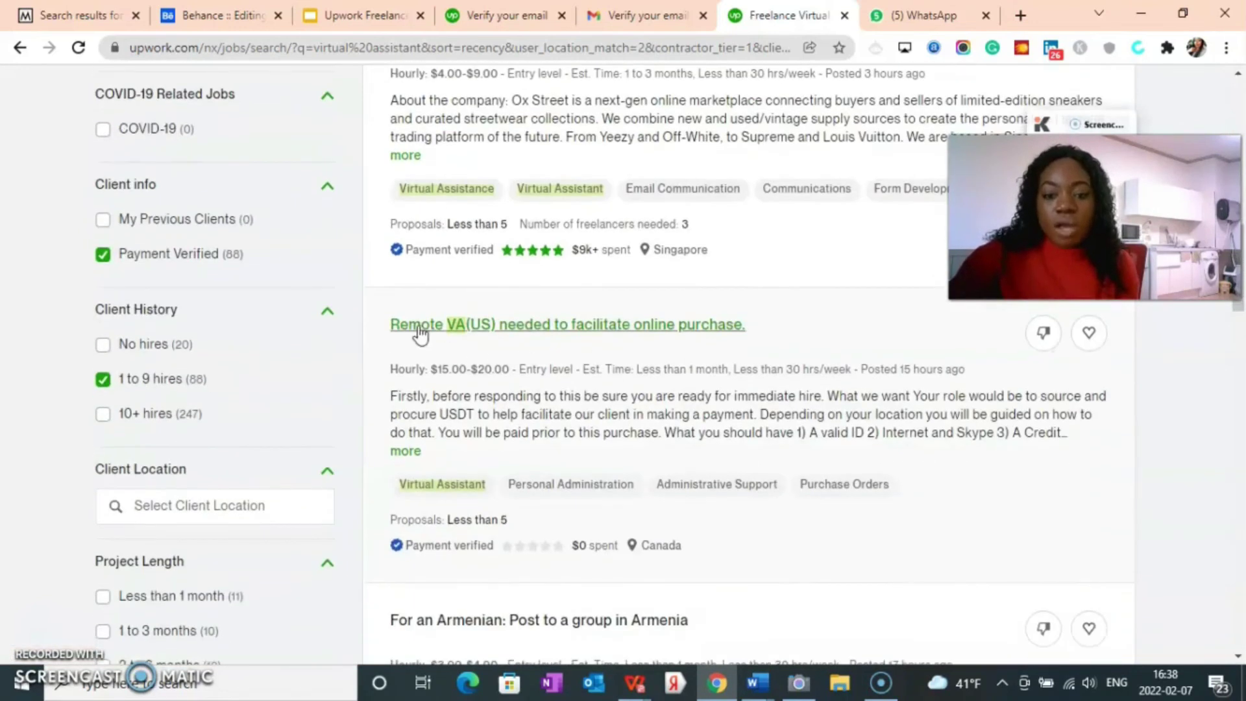
scroll(612, 383, "up", 10)
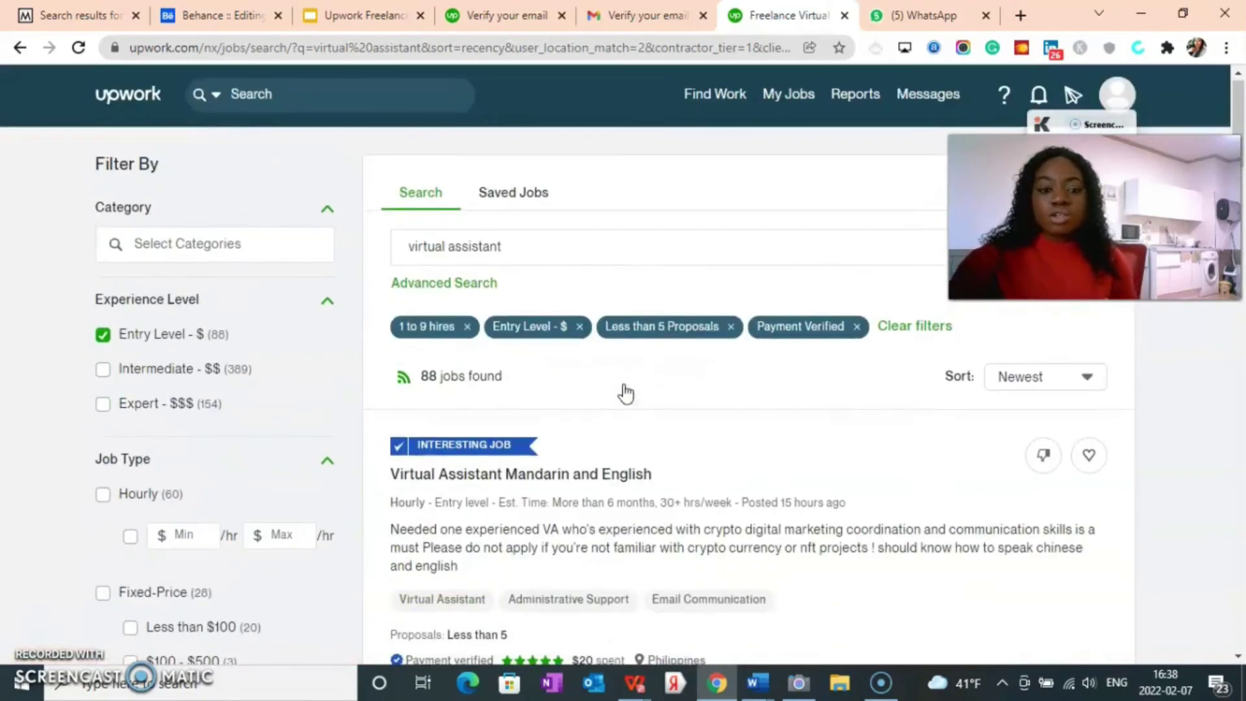